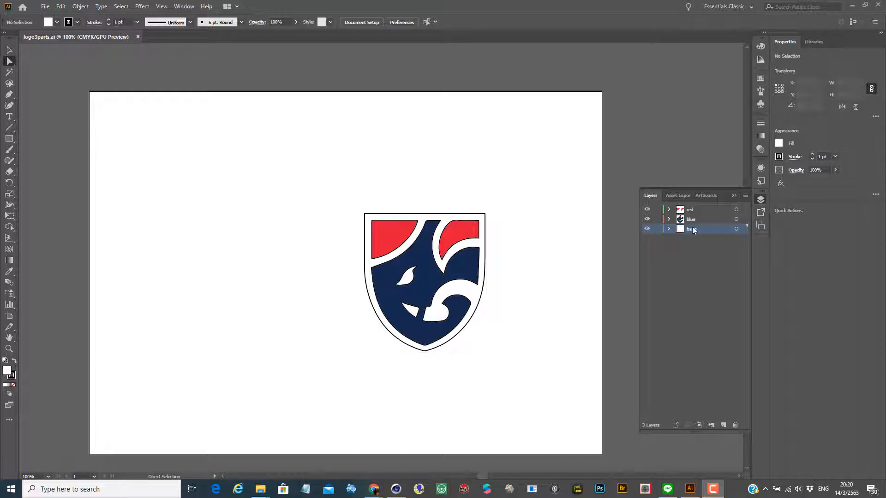
# Step: Toggle the red, blue and base layers off and on to examine which parts of the logo each one holds
pyautogui.click(647, 210)
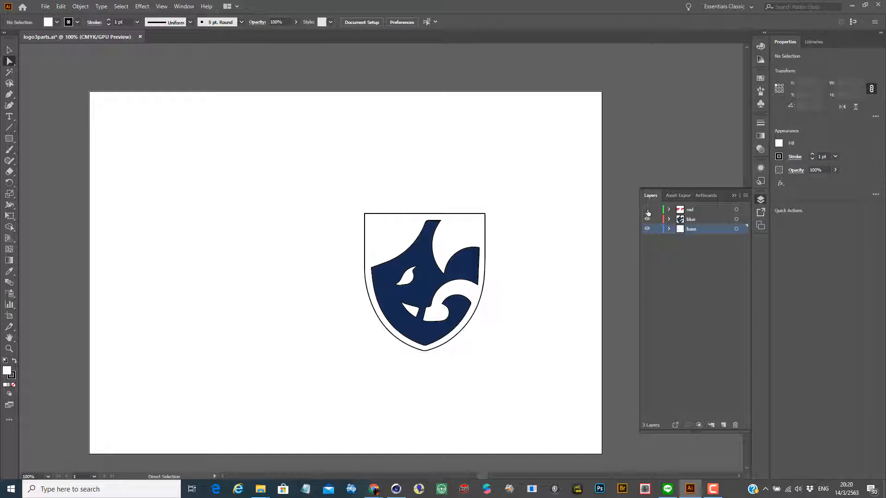
pyautogui.click(648, 210)
pyautogui.click(647, 219)
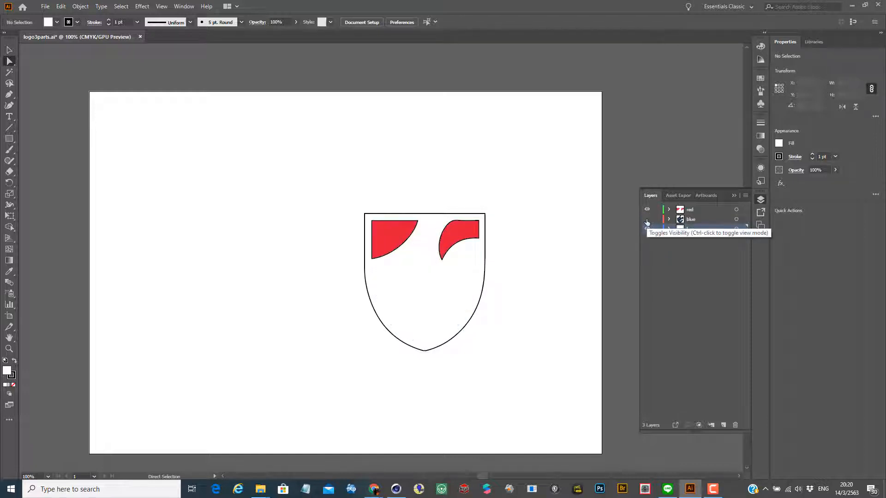
pyautogui.click(647, 219)
pyautogui.click(647, 219)
pyautogui.click(648, 219)
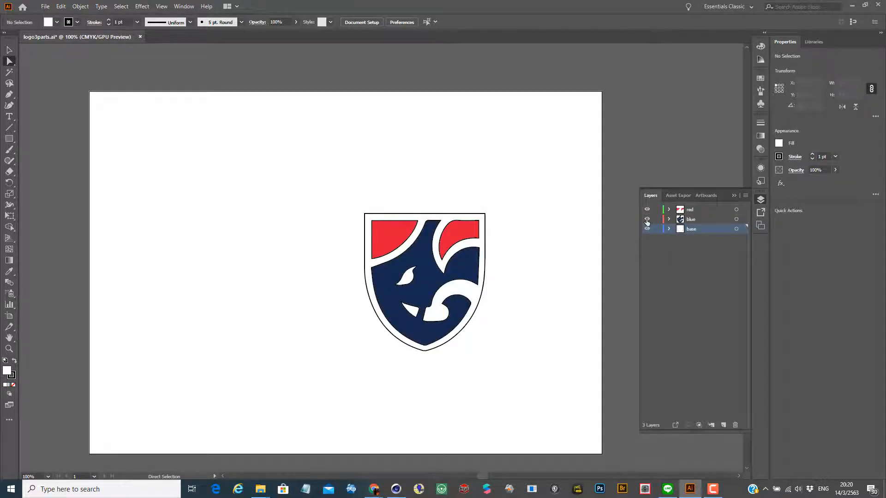
pyautogui.click(647, 229)
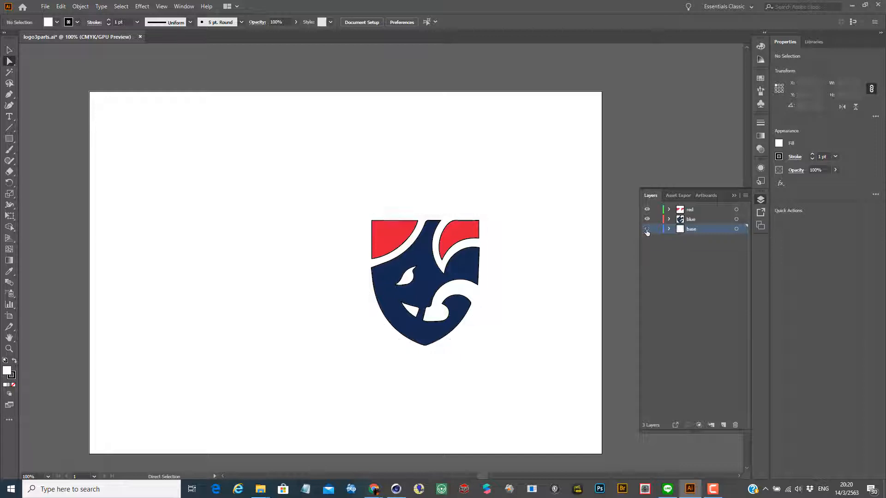
pyautogui.click(646, 229)
pyautogui.click(646, 229)
pyautogui.click(646, 229)
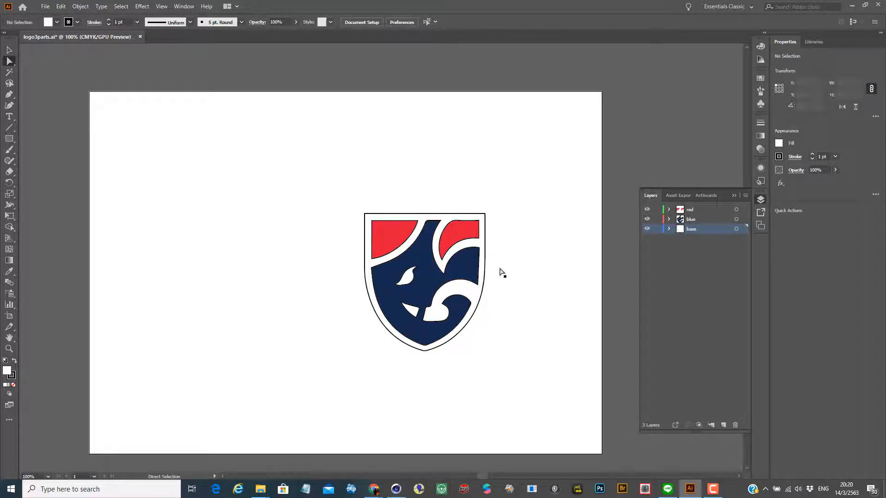
pyautogui.hotkey('ctrl', '+')
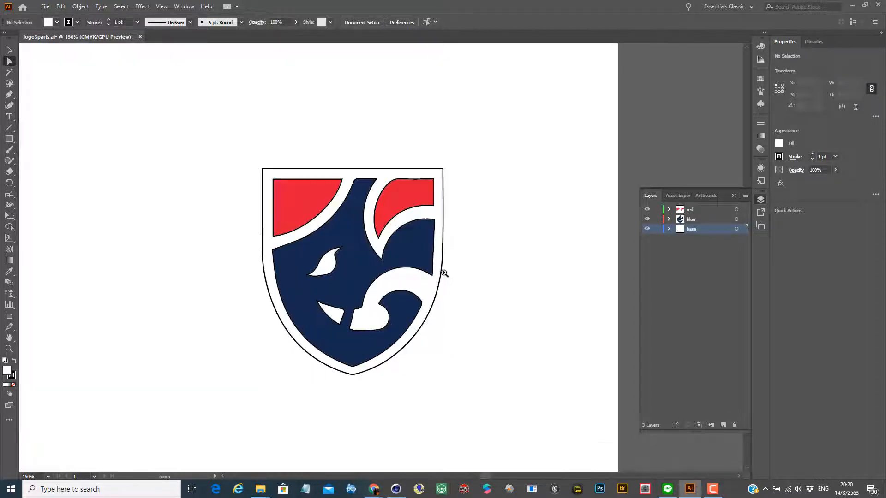
pyautogui.click(46, 8)
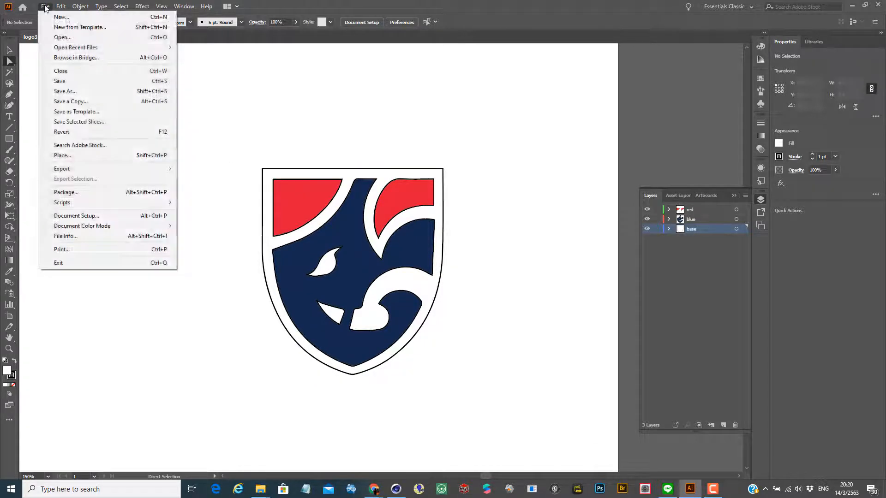
pyautogui.click(65, 92)
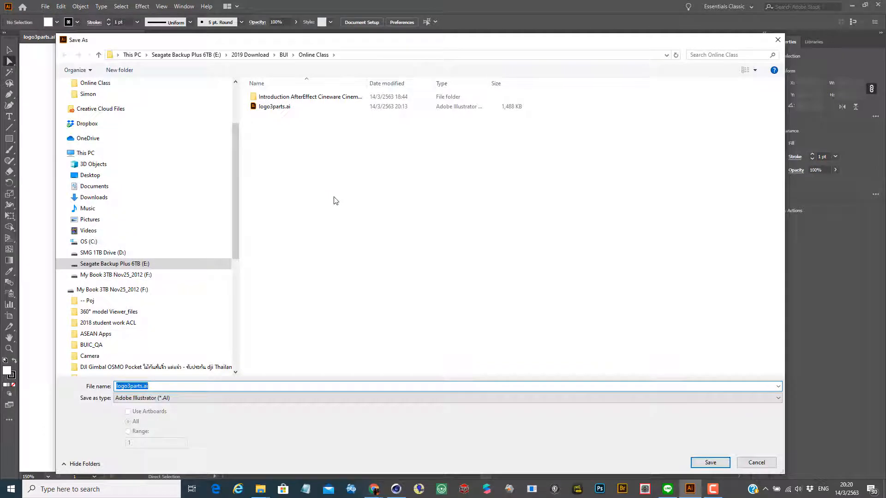
pyautogui.click(757, 462)
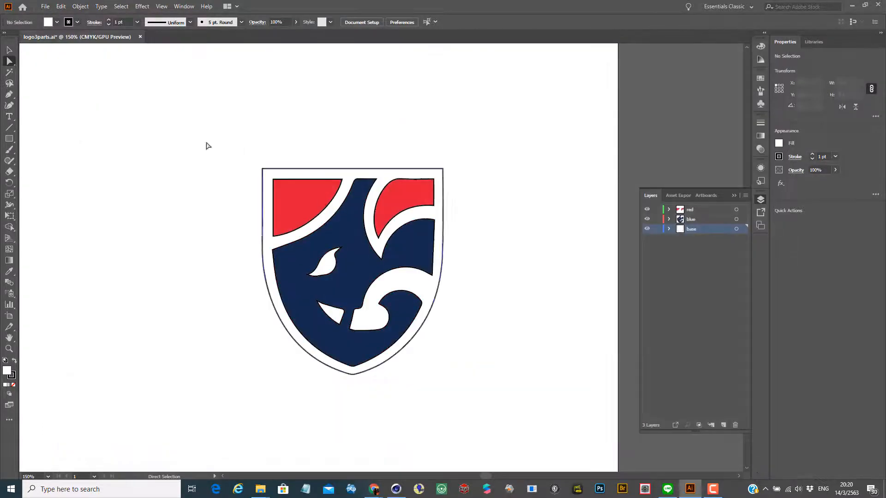
# Step: Convert the document's color mode to RGB
pyautogui.click(46, 7)
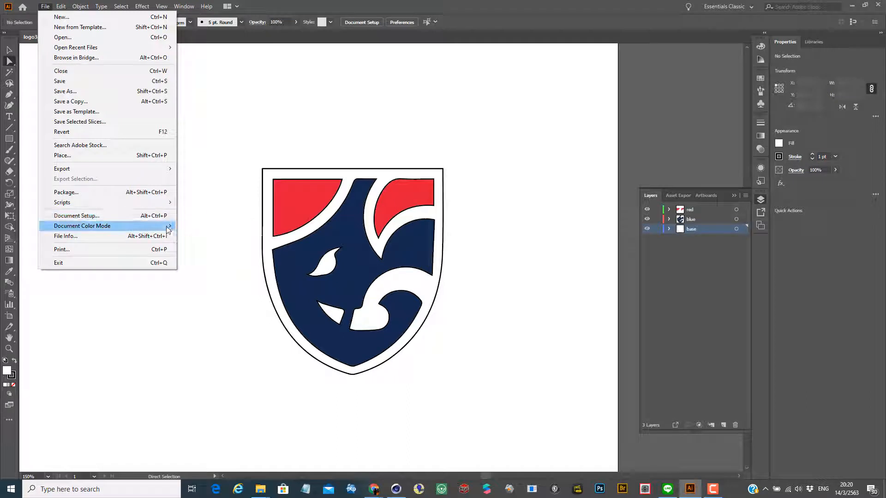
pyautogui.moveTo(168, 229)
pyautogui.click(208, 236)
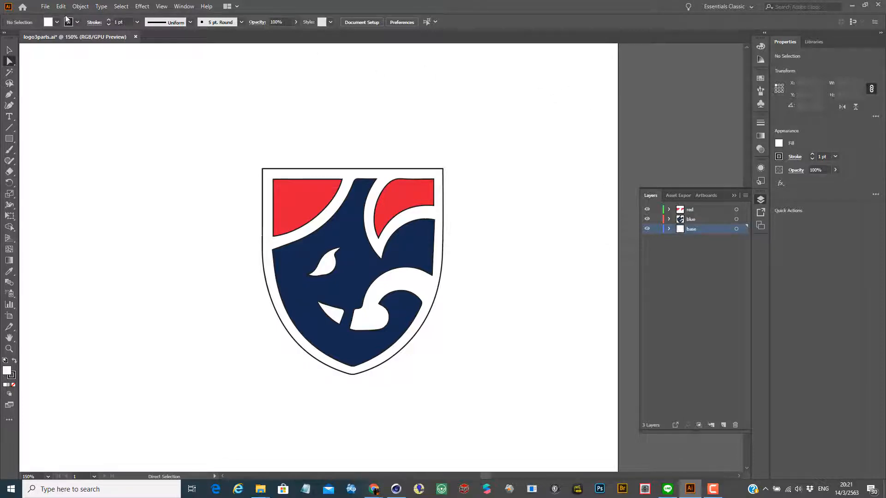
# Step: Save the document under the same name, logo3parts.ai, replacing the existing file and using the Illustrator 8 version format
pyautogui.click(45, 6)
pyautogui.click(77, 92)
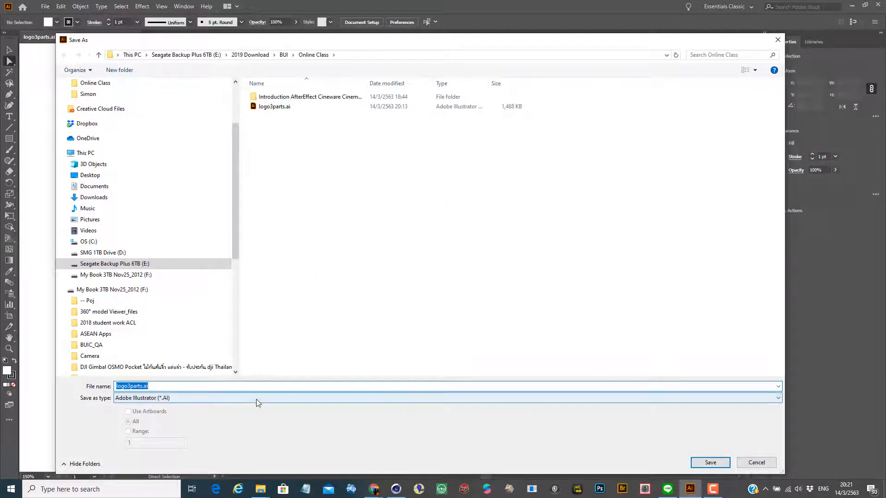
pyautogui.click(710, 463)
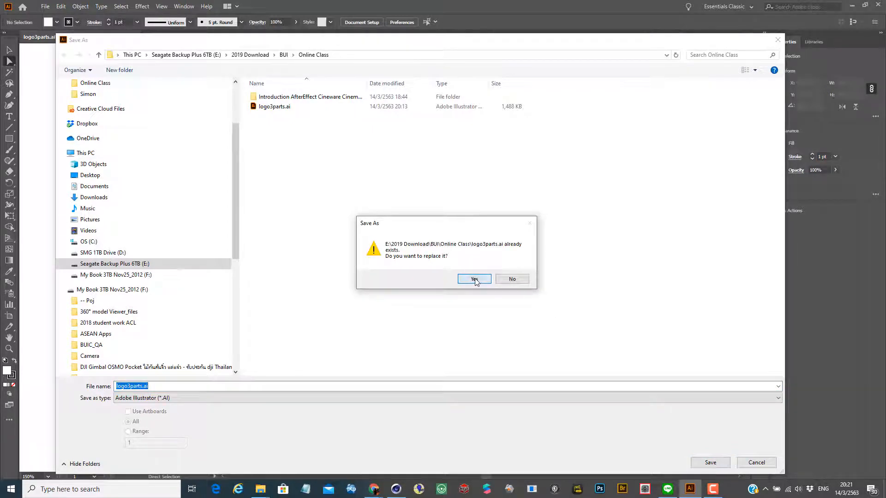
pyautogui.click(475, 279)
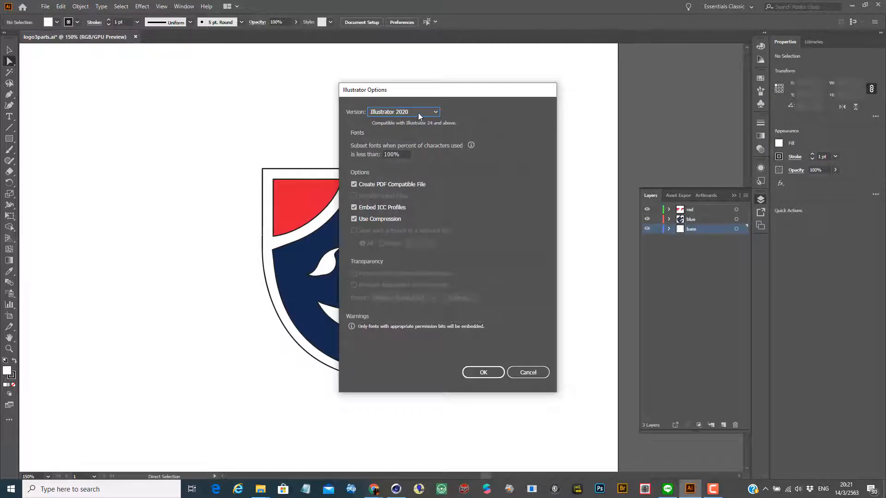
pyautogui.click(419, 114)
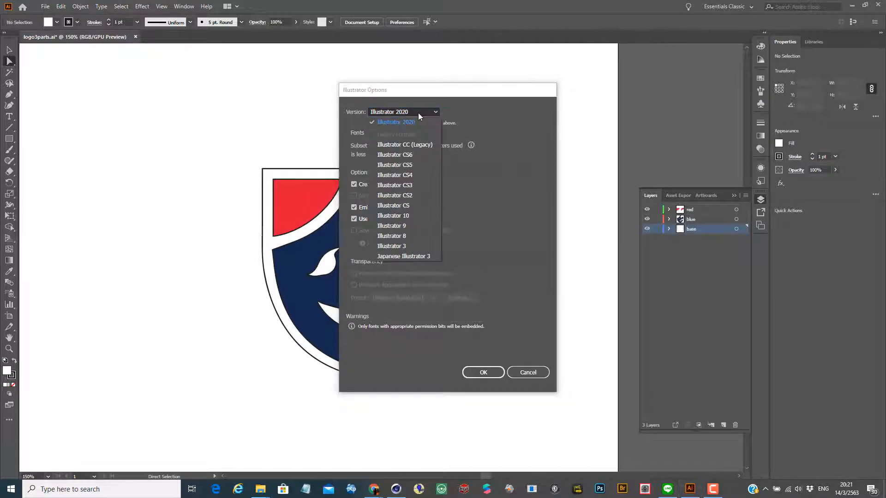
pyautogui.click(419, 236)
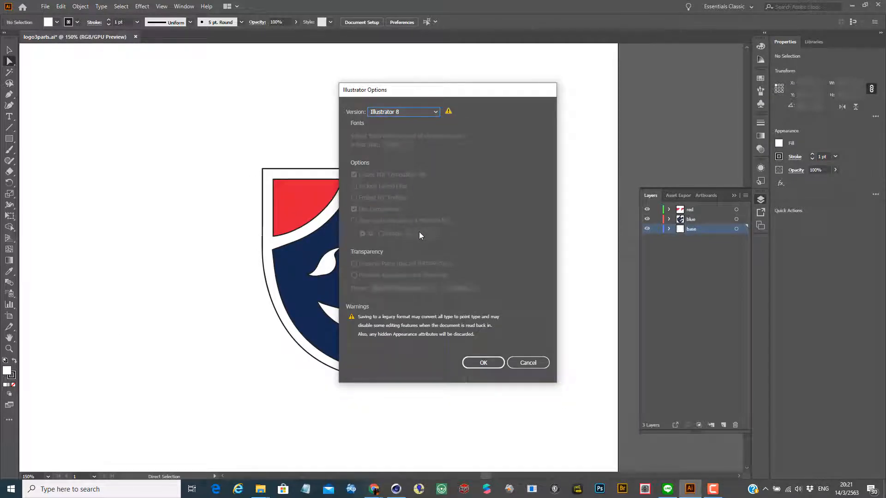
pyautogui.click(424, 112)
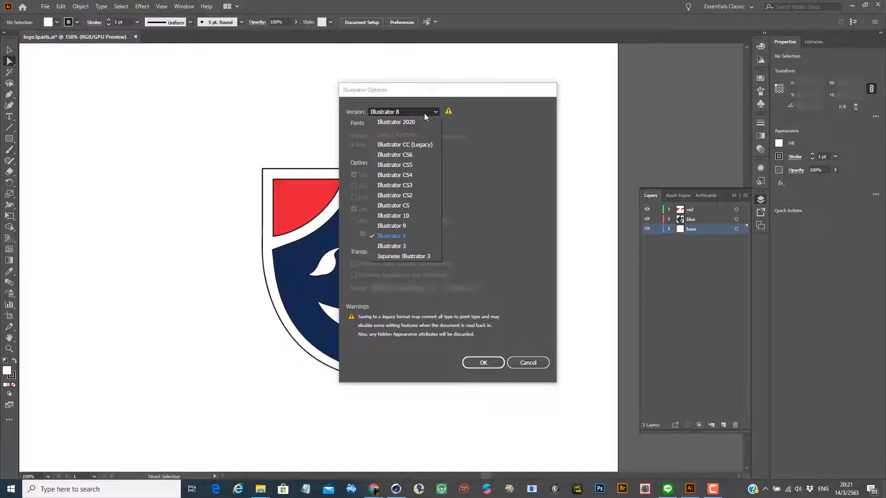
pyautogui.click(530, 181)
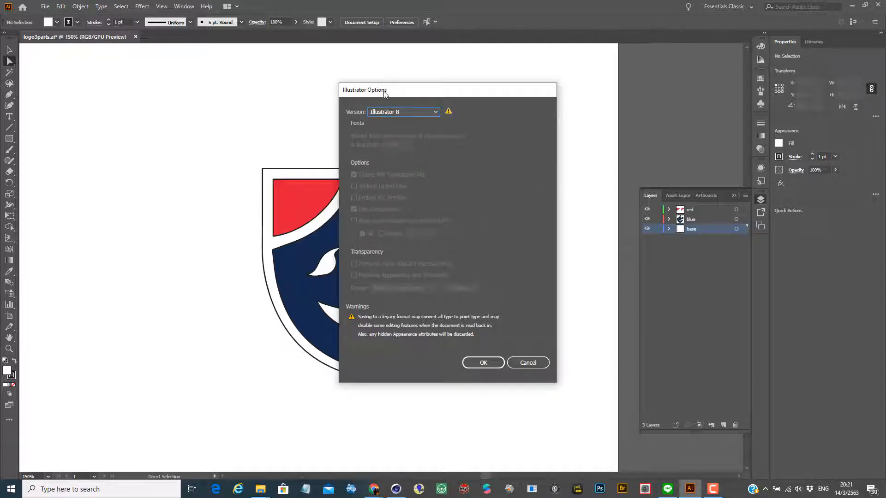
pyautogui.click(493, 364)
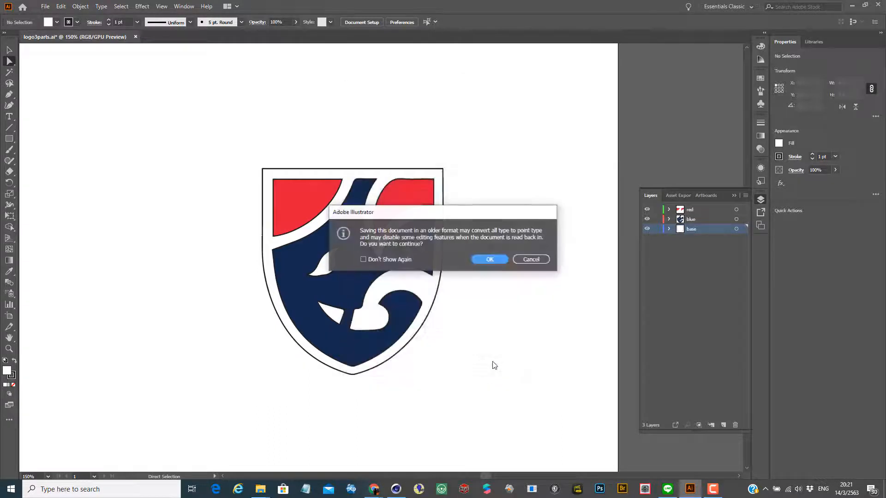
pyautogui.click(494, 260)
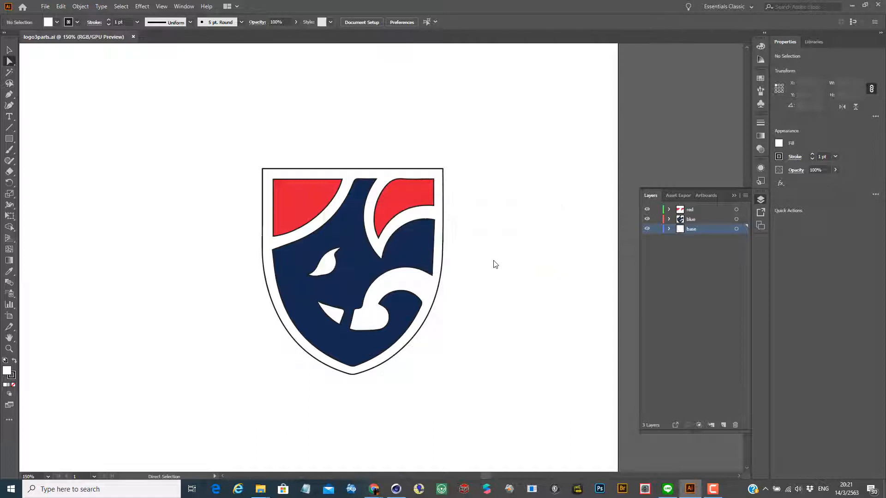
# Step: Switch to Cinema 4D and open logo3parts.ai from the Online Class folder
pyautogui.click(397, 490)
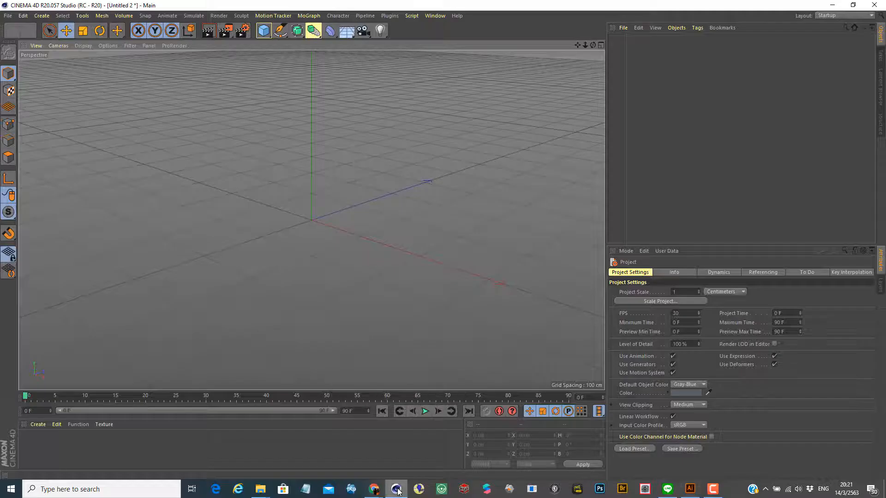
pyautogui.click(8, 16)
pyautogui.click(22, 39)
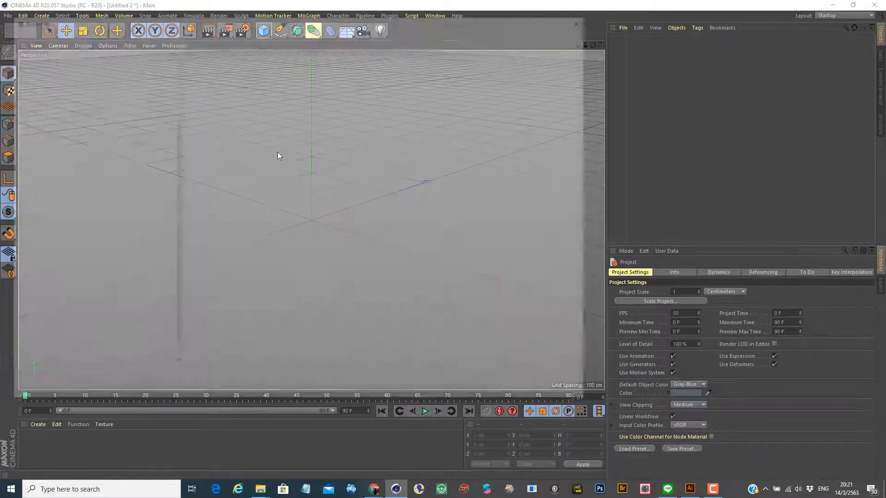
pyautogui.click(213, 85)
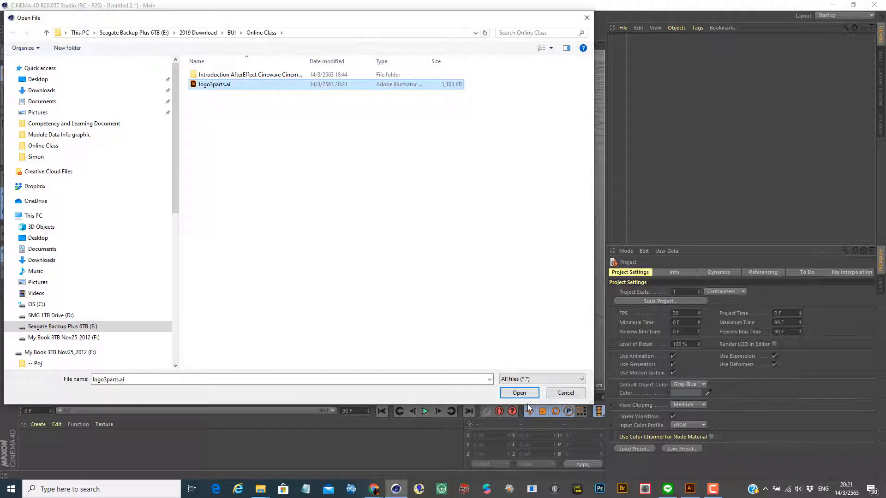
pyautogui.click(519, 393)
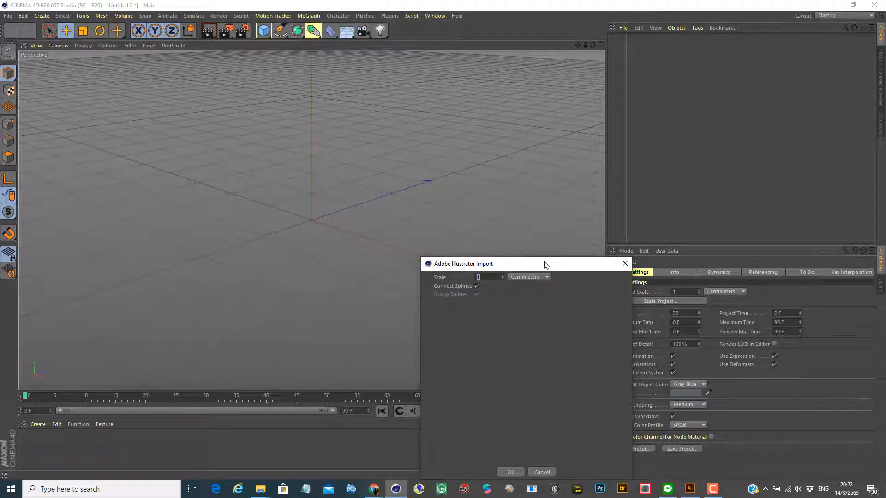
# Step: Set the Adobe Illustrator import scale unit to Feet and import the logo splines
pyautogui.moveTo(545, 263); pyautogui.dragTo(425, 122)
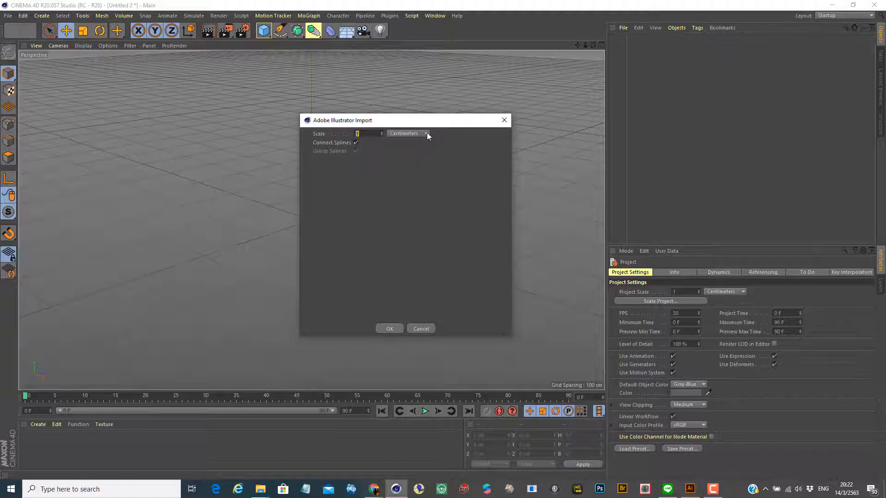
pyautogui.click(426, 133)
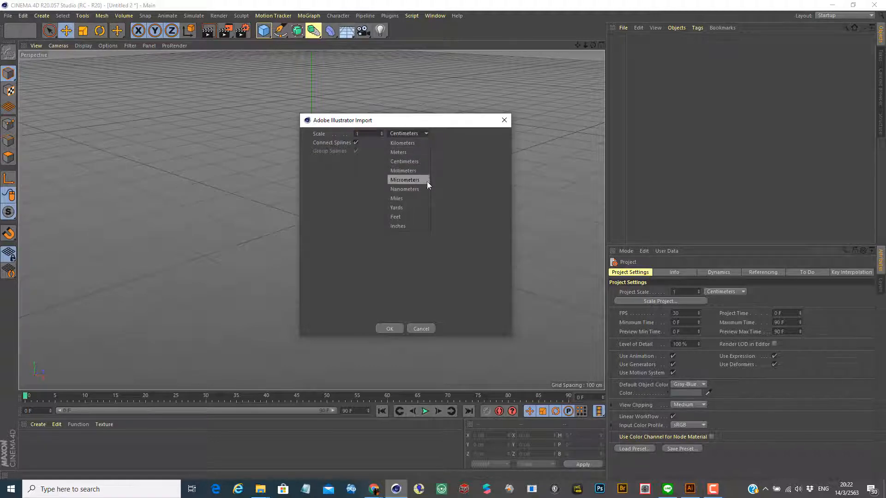
pyautogui.click(419, 219)
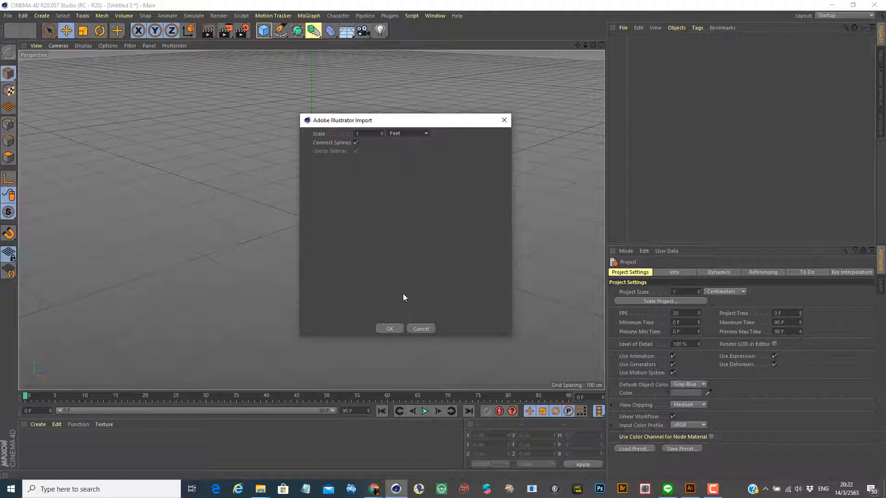
pyautogui.click(396, 329)
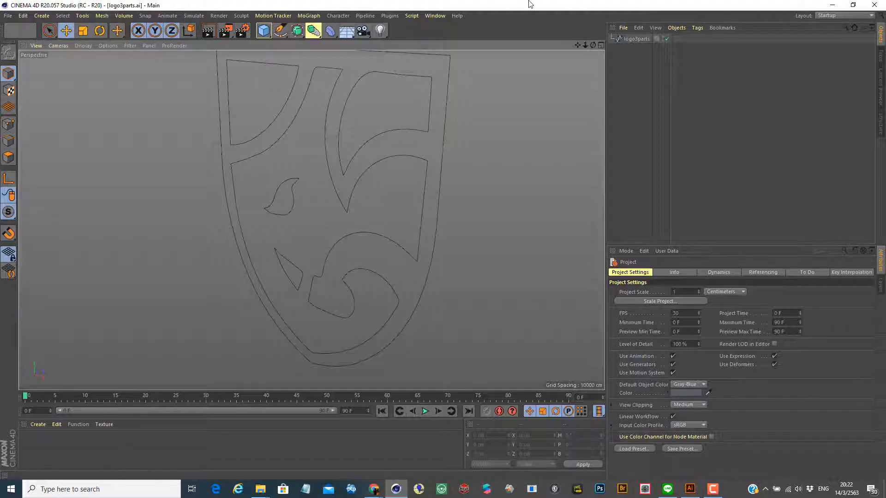
# Step: Add an Extrude generator and make the logo3parts spline its child
pyautogui.click(600, 45)
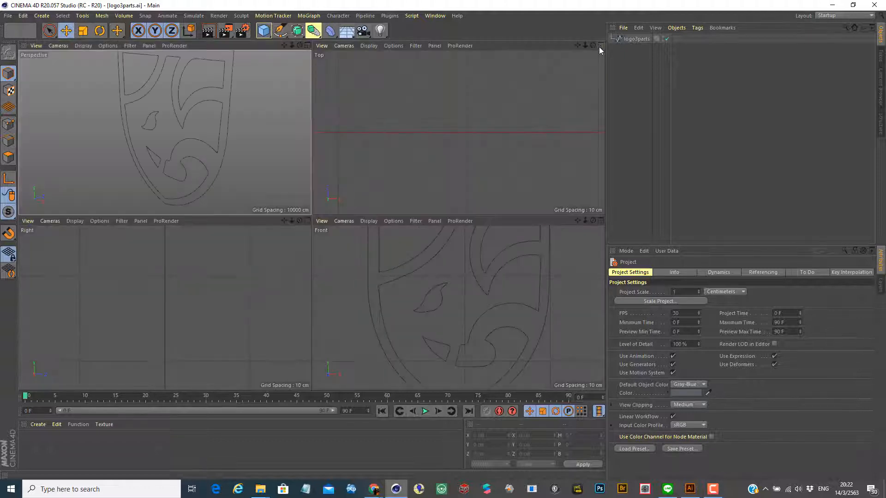
pyautogui.moveTo(585, 220); pyautogui.dragTo(561, 222)
pyautogui.scroll(2, 459, 308)
pyautogui.scroll(2, 458, 307)
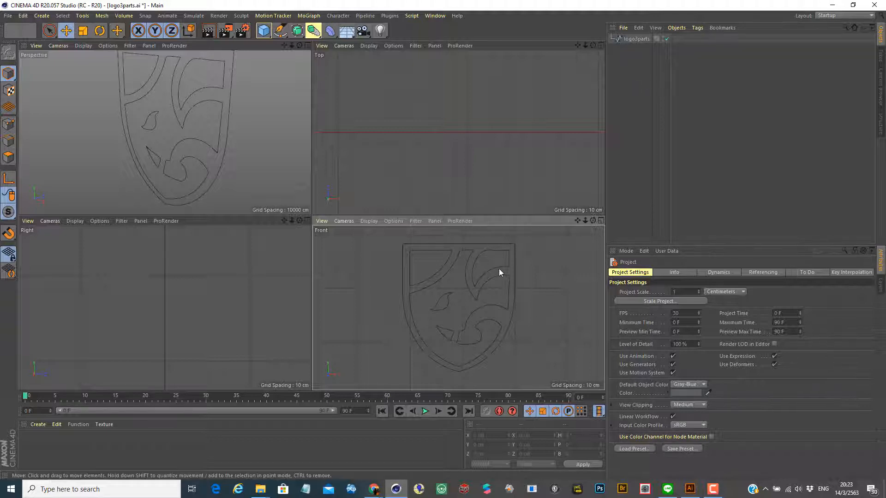
pyautogui.click(317, 35)
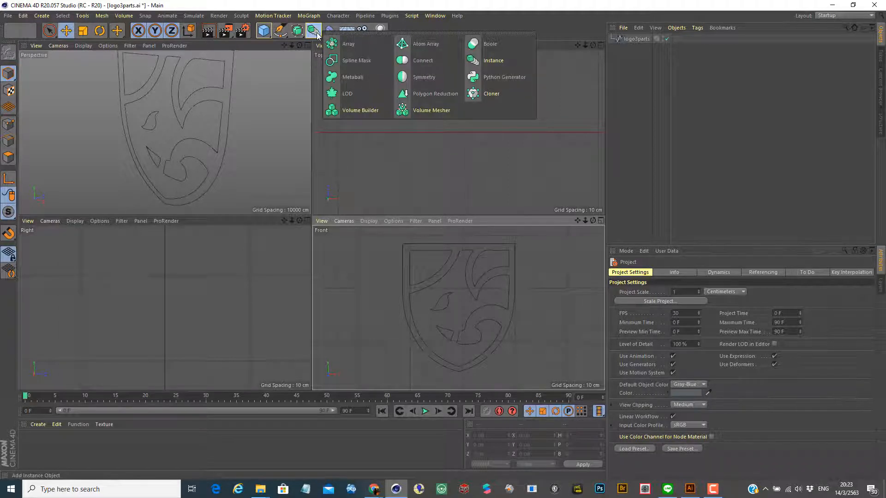
pyautogui.click(298, 36)
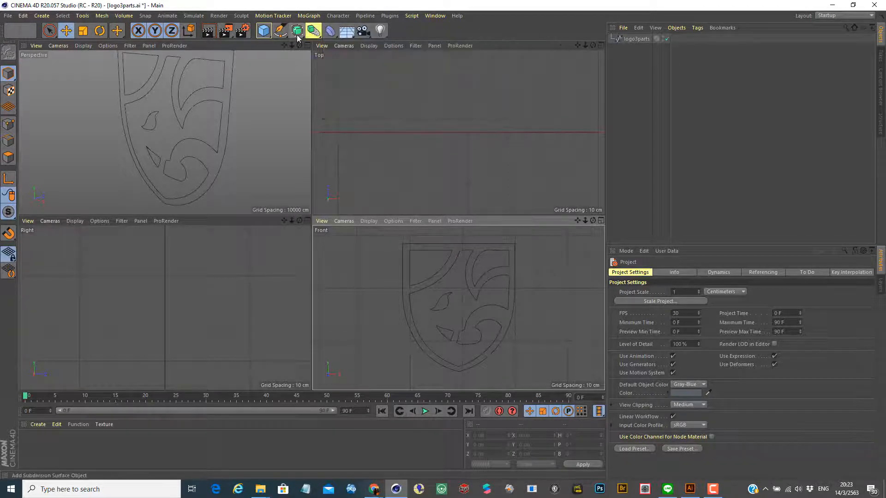
pyautogui.click(298, 36)
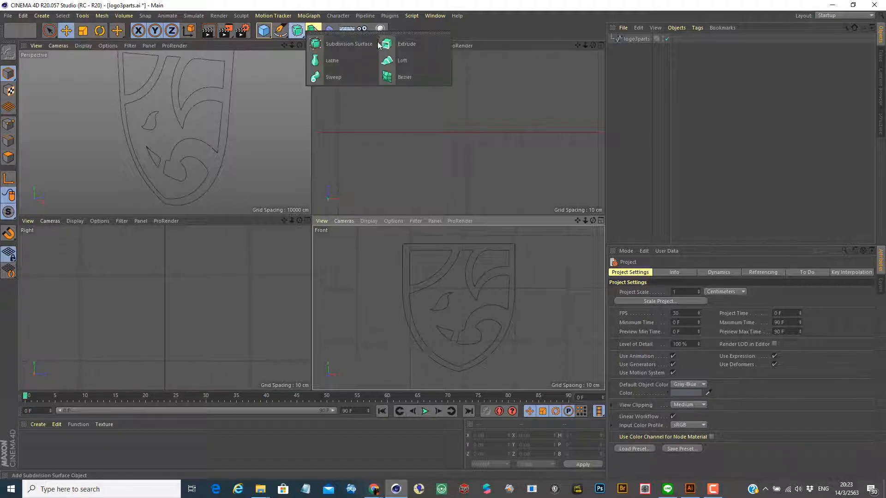
pyautogui.click(386, 44)
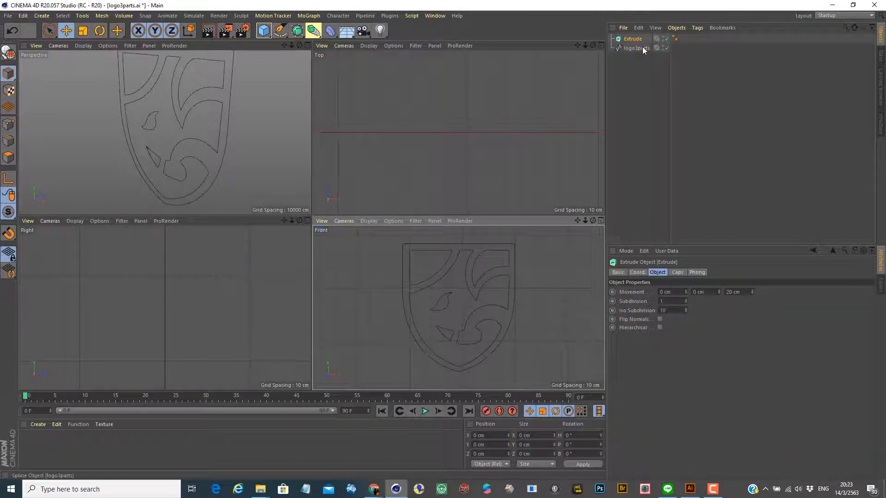
pyautogui.moveTo(645, 49); pyautogui.dragTo(639, 41)
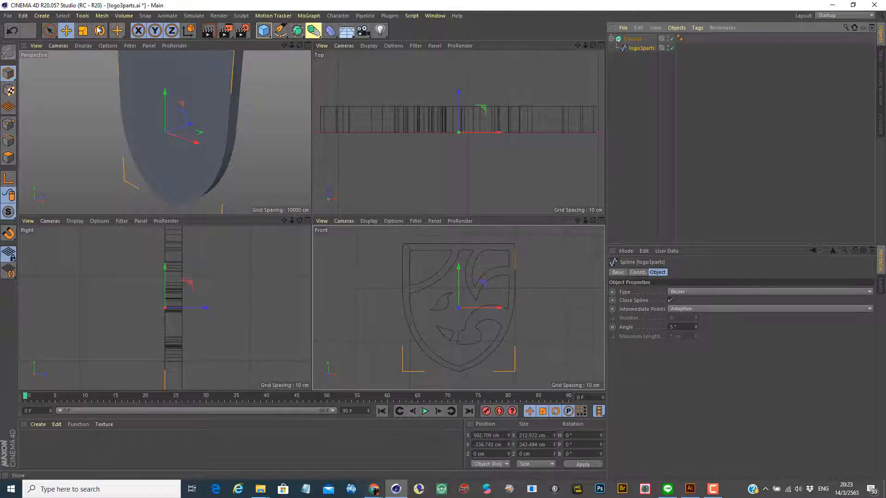
# Step: Close the logo project without saving its changes and switch to Illustrator
pyautogui.click(8, 15)
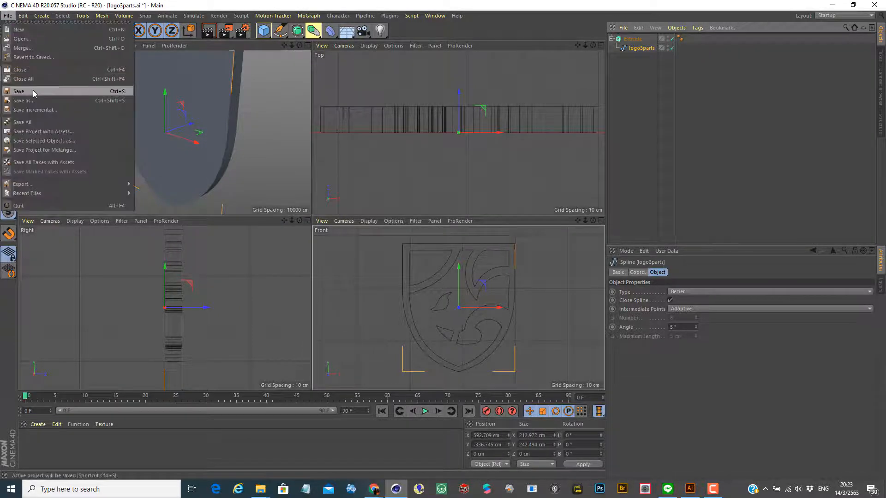
pyautogui.click(32, 73)
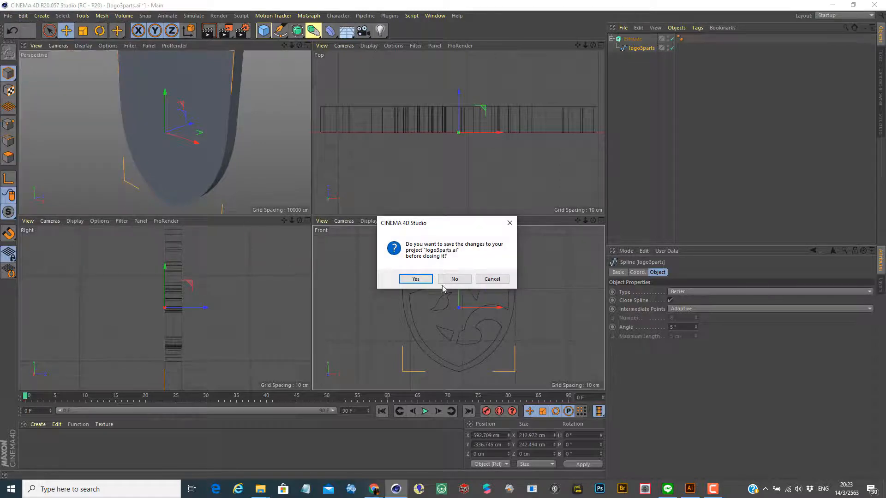
pyautogui.click(452, 282)
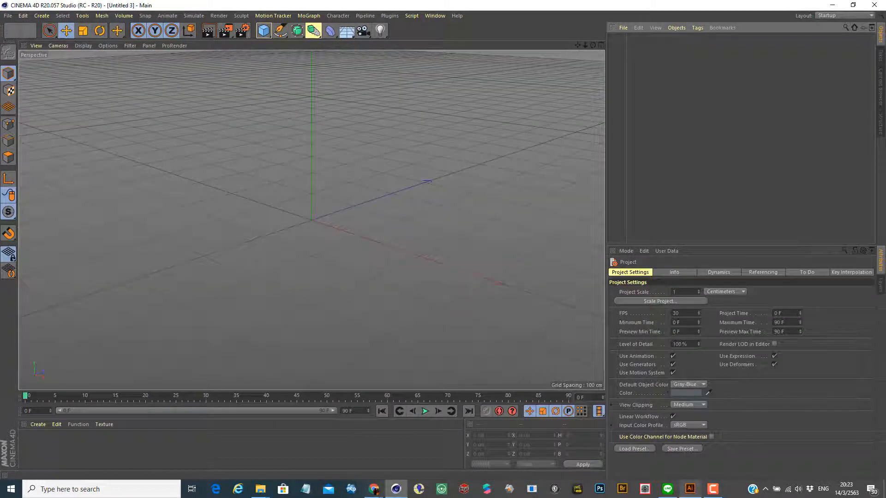
pyautogui.click(690, 490)
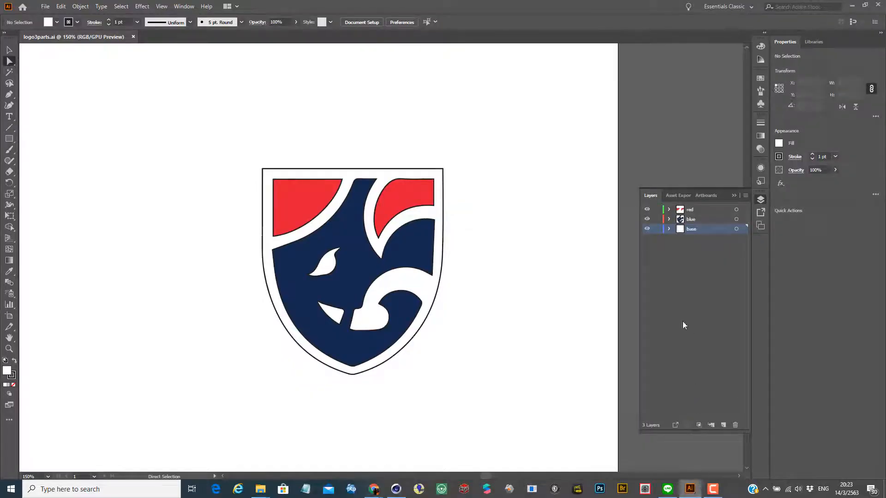
# Step: Toggle the visibility of the red and blue layers to examine how the logo is built up from its layers
pyautogui.click(648, 210)
pyautogui.click(647, 219)
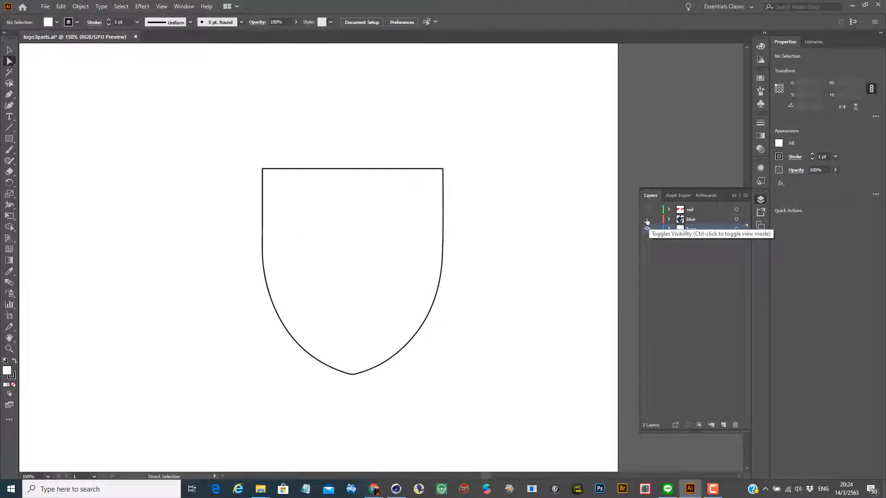
pyautogui.click(647, 219)
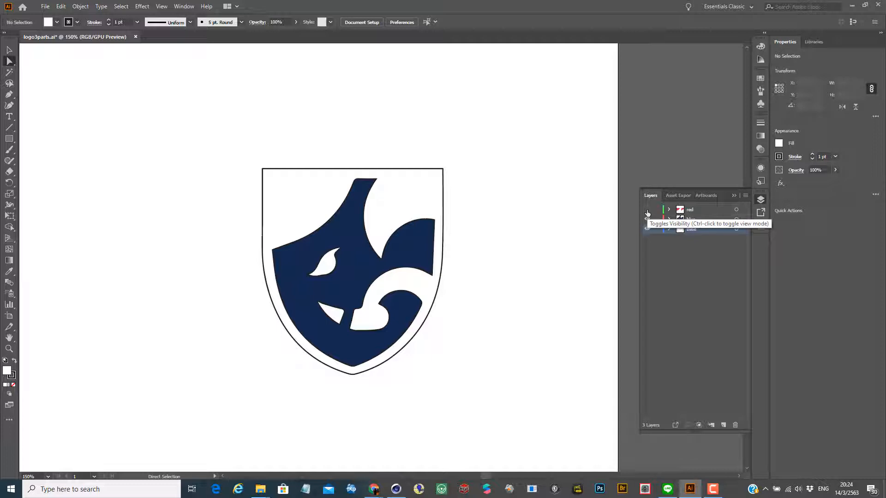
pyautogui.click(647, 210)
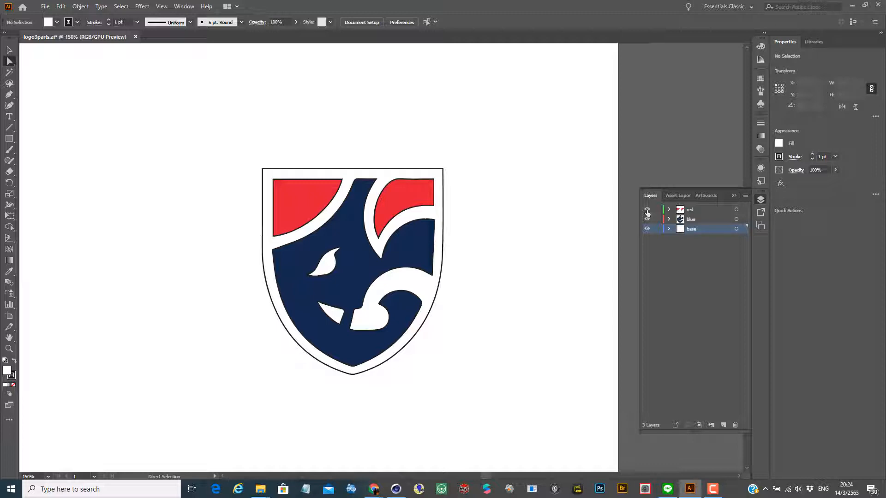
pyautogui.click(646, 210)
pyautogui.click(647, 219)
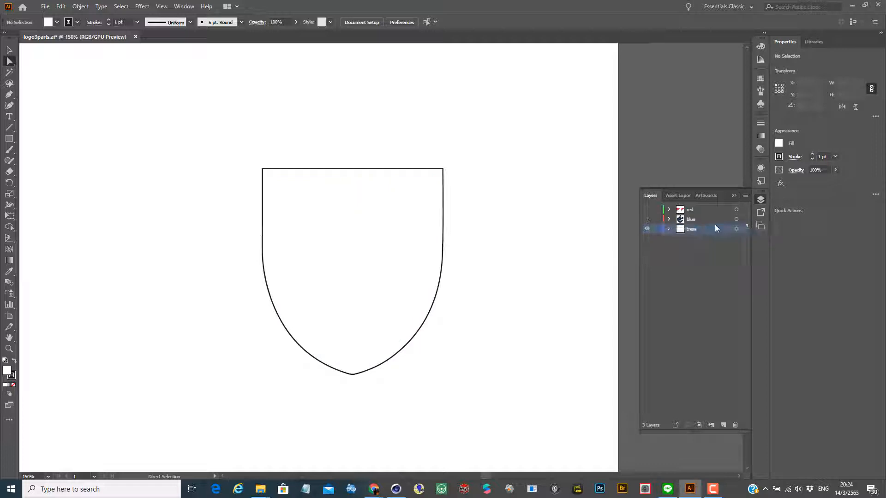
# Step: Make the red and blue layers visible and delete both with their artwork, keeping only the base layer
pyautogui.click(698, 221)
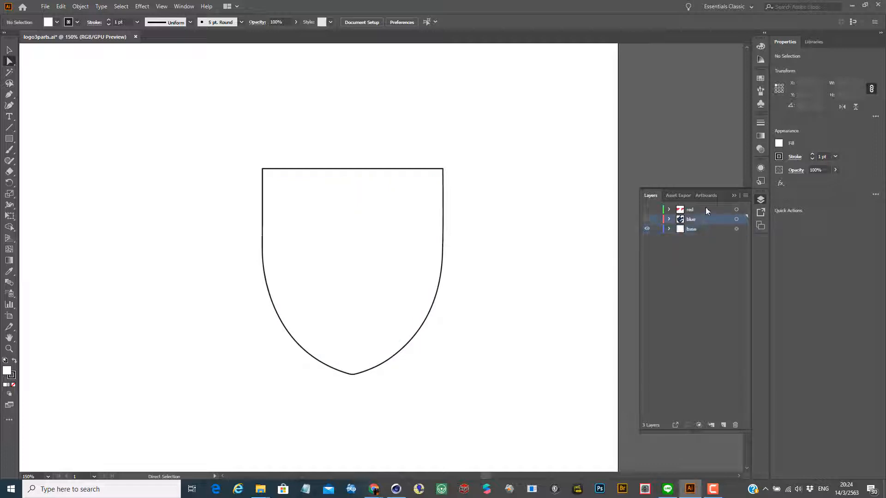
pyautogui.keyDown('shift'); pyautogui.click(705, 206); pyautogui.keyUp('shift')
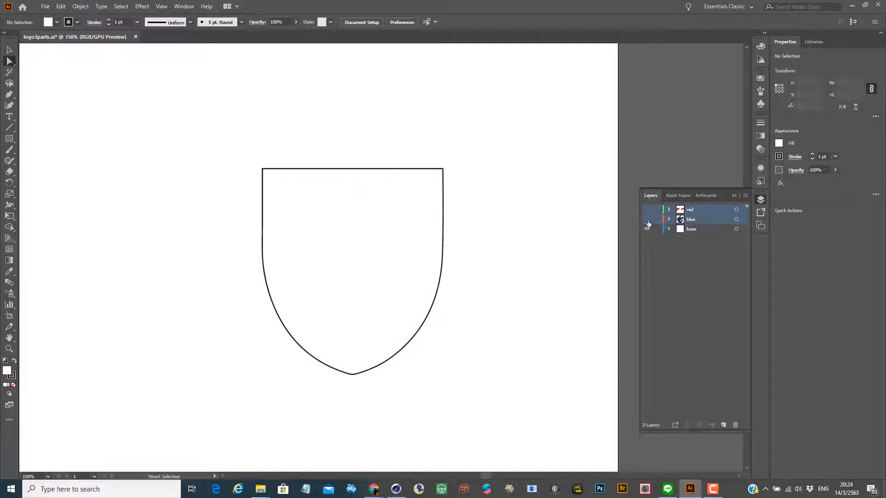
pyautogui.moveTo(647, 219); pyautogui.dragTo(646, 210)
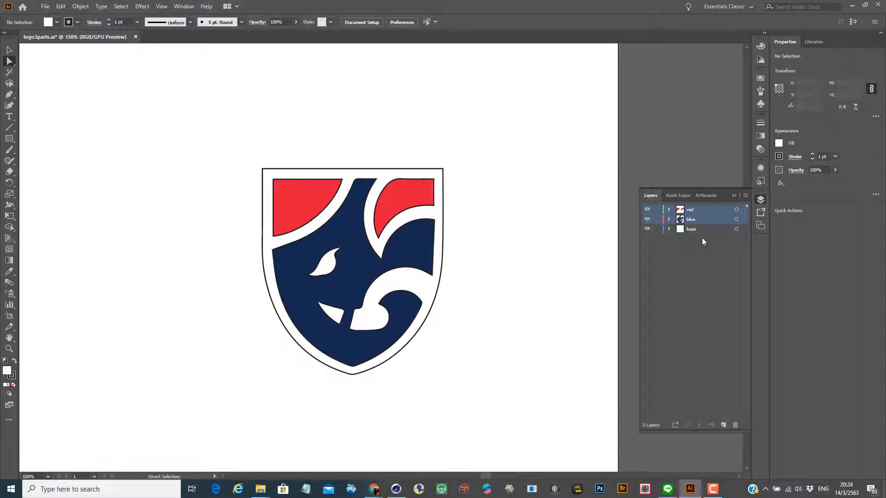
pyautogui.click(736, 425)
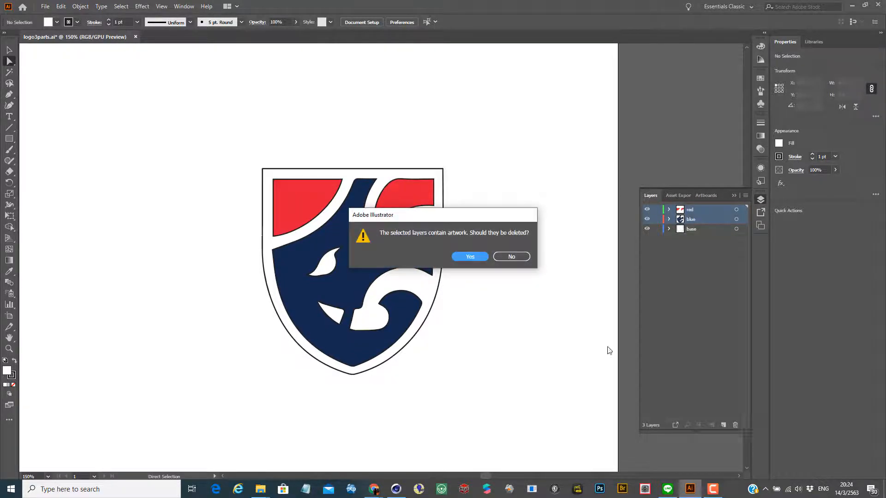
pyautogui.click(474, 257)
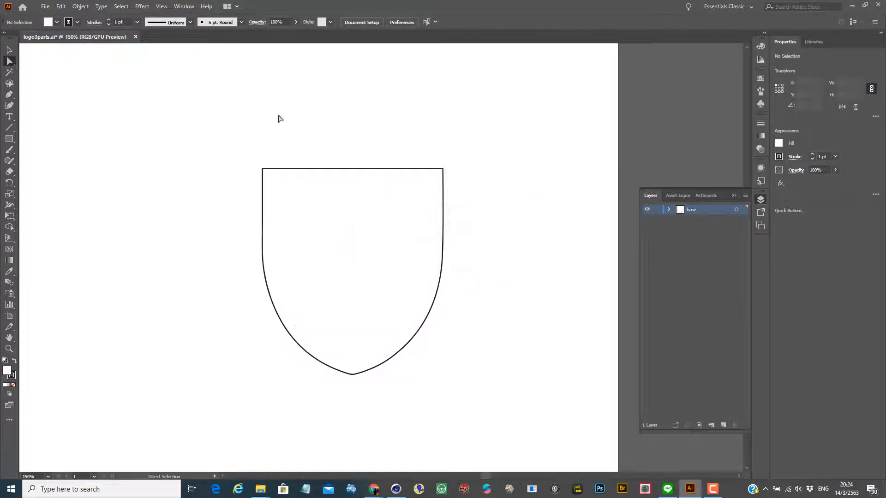
# Step: Save the base layer as a new file, logo3parts_base.ai, in the Online Class folder using the Illustrator 8 version format
pyautogui.click(44, 6)
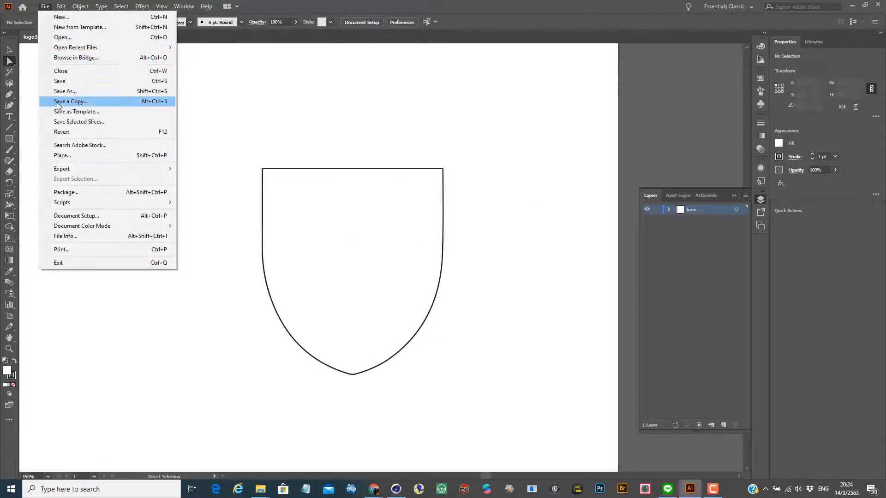
pyautogui.click(67, 92)
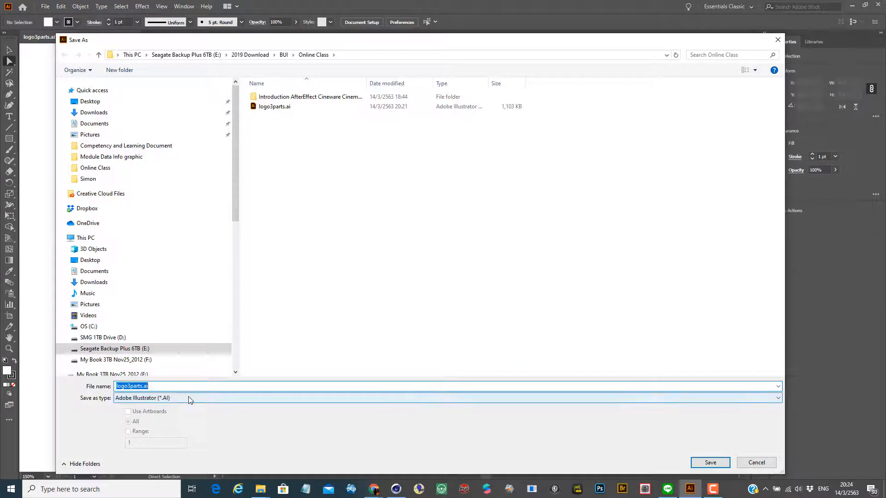
pyautogui.click(141, 387)
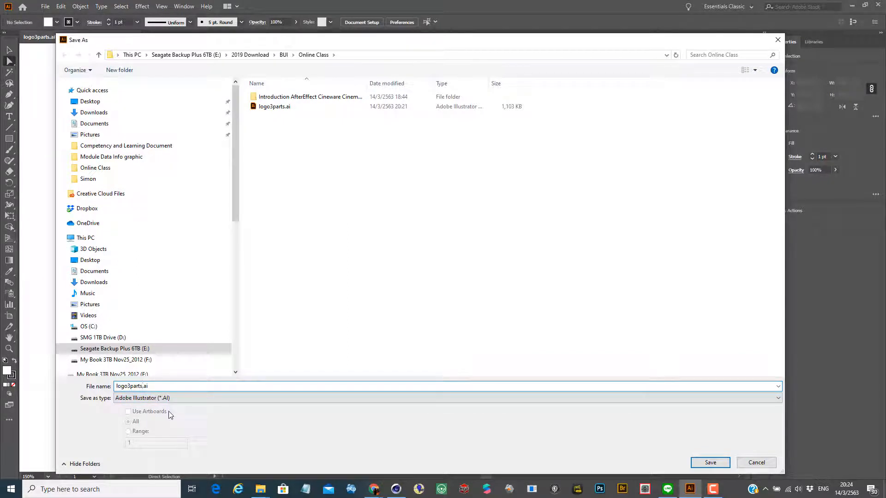
pyautogui.write('_base')
pyautogui.click(697, 462)
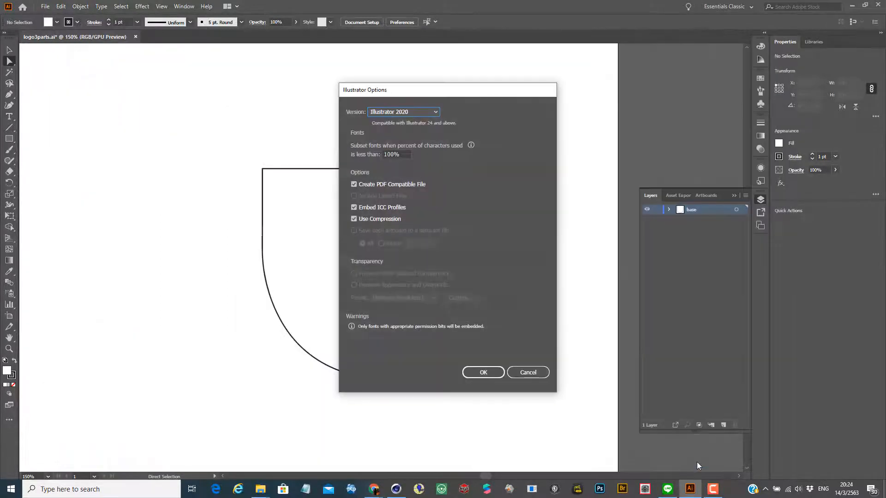
pyautogui.click(406, 112)
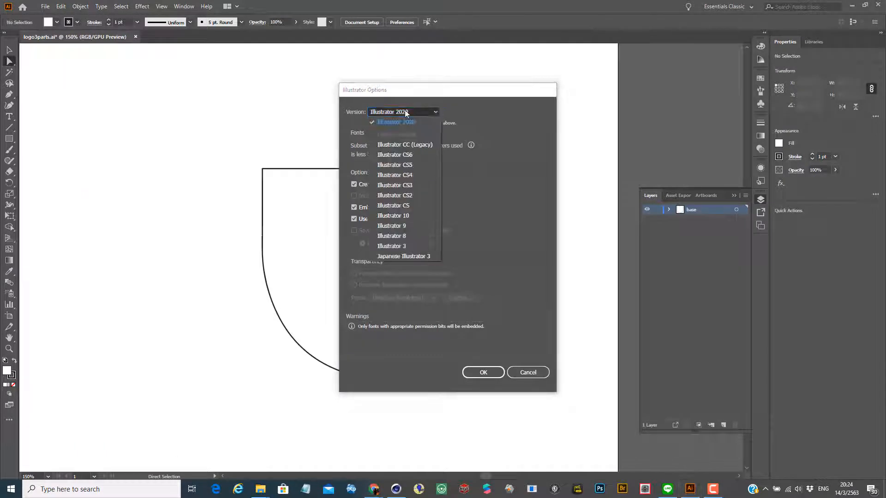
pyautogui.click(405, 237)
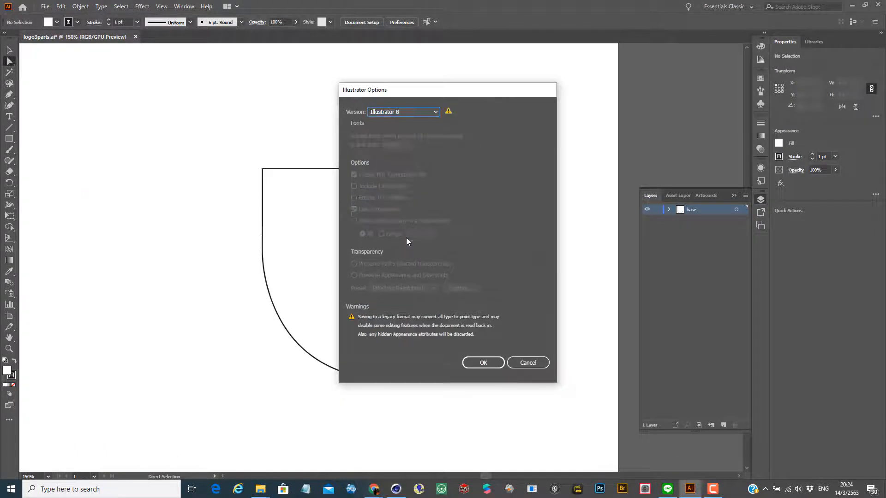
pyautogui.click(489, 363)
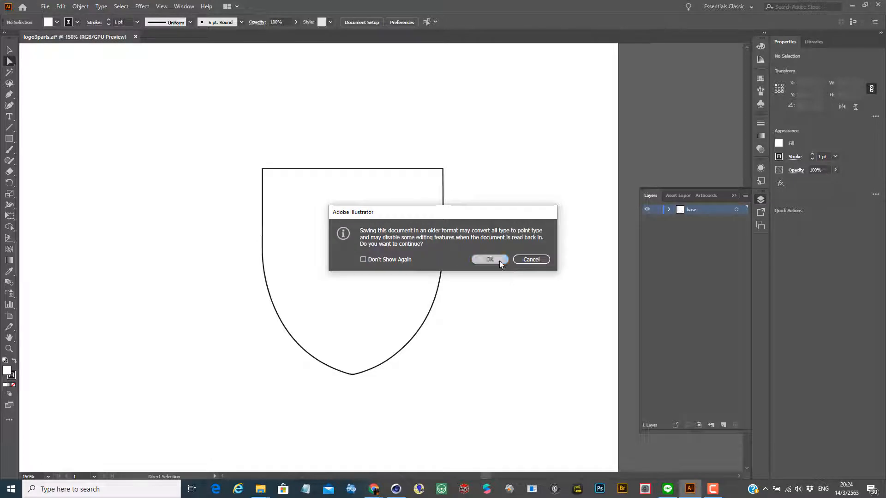
pyautogui.click(499, 261)
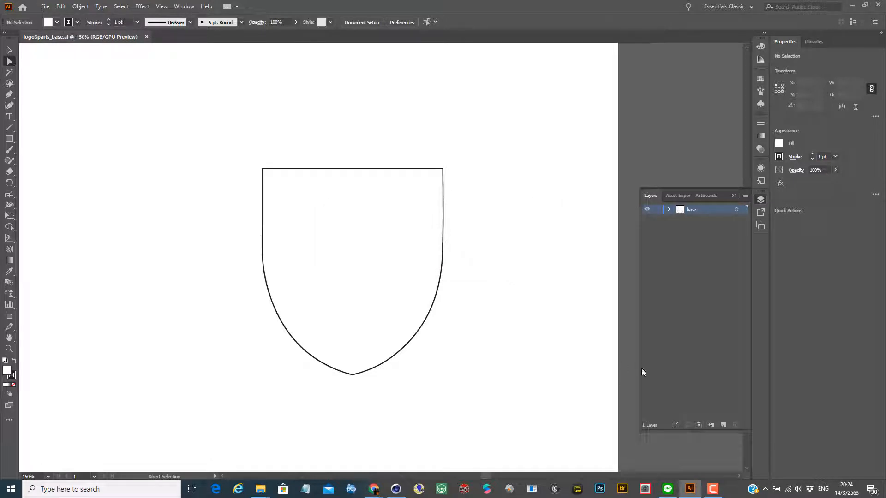
# Step: Undo the layer deletion, and delete the red and base layers so only the blue layer remains
pyautogui.hotkey('ctrl', 'z')
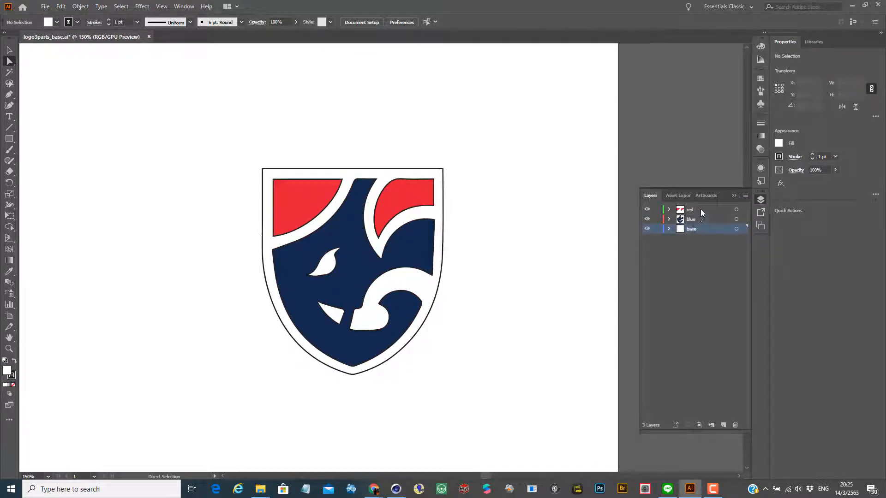
pyautogui.keyDown('shift'); pyautogui.click(700, 209); pyautogui.keyUp('shift')
pyautogui.moveTo(700, 231); pyautogui.dragTo(735, 425)
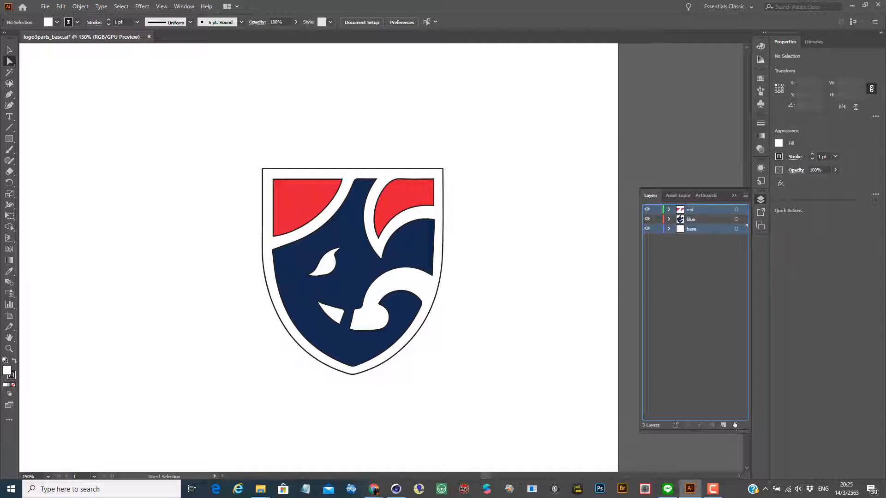
pyautogui.moveTo(734, 426); pyautogui.dragTo(735, 425)
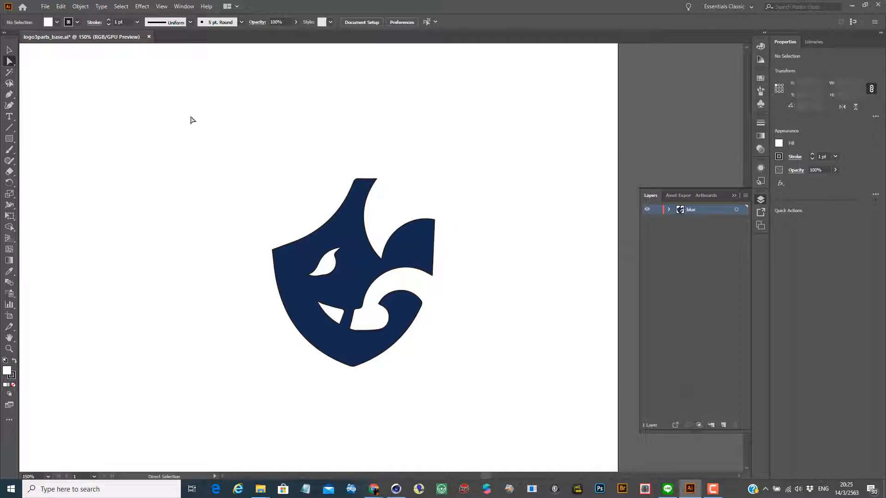
# Step: Save the blue layer as a new file, logo3parts_base_blue.ai, using the Illustrator 8 version format
pyautogui.click(45, 6)
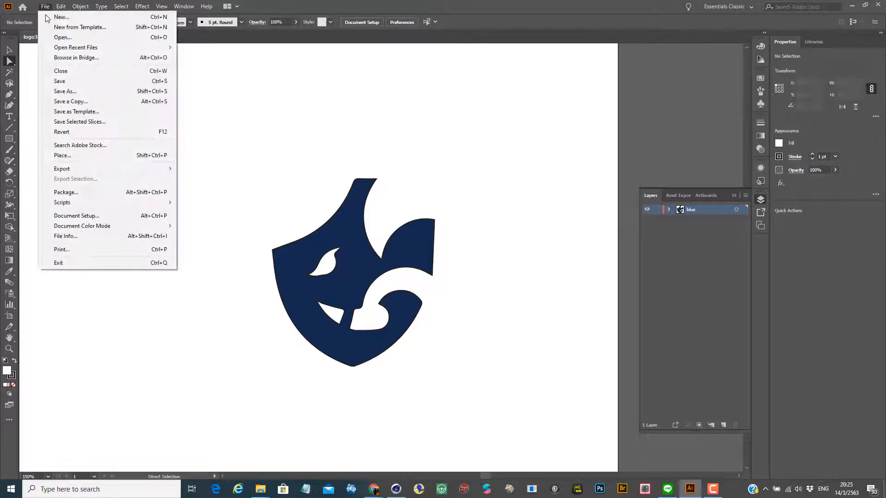
pyautogui.click(69, 92)
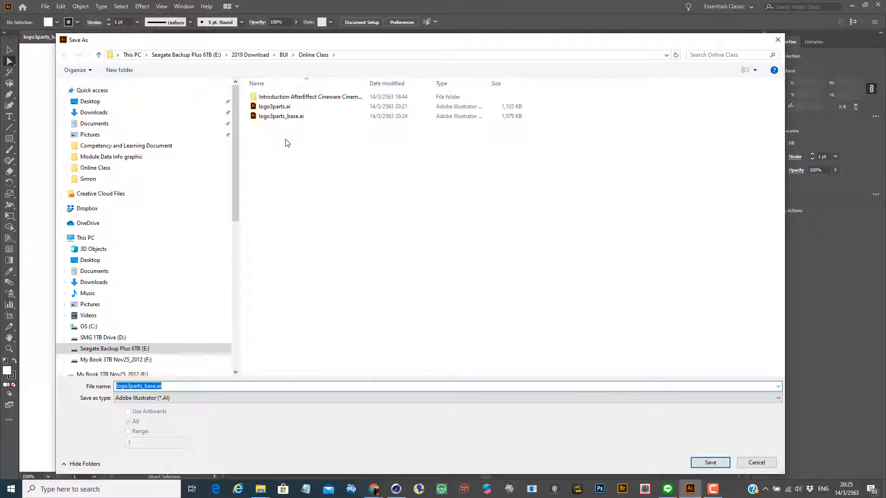
pyautogui.click(155, 385)
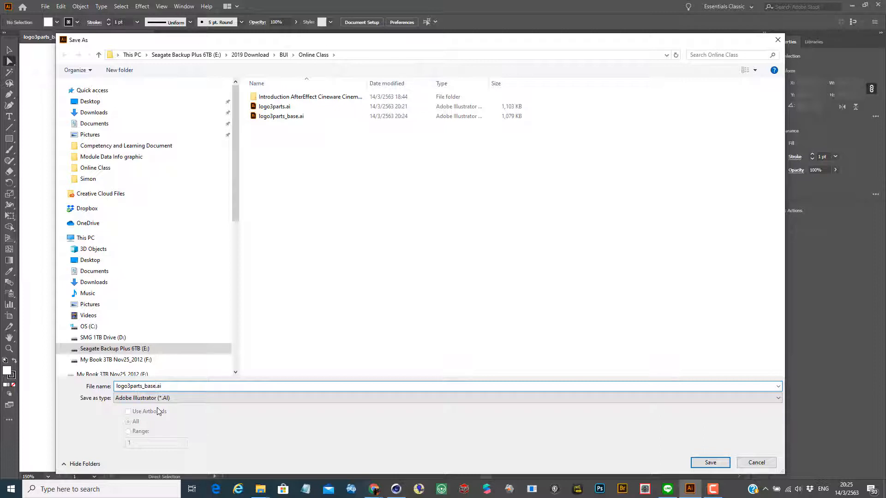
pyautogui.write('_blue')
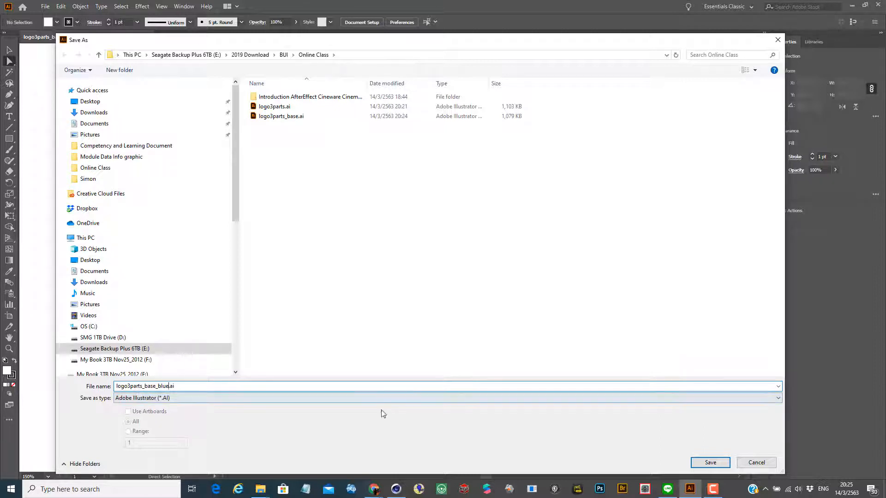
pyautogui.click(709, 463)
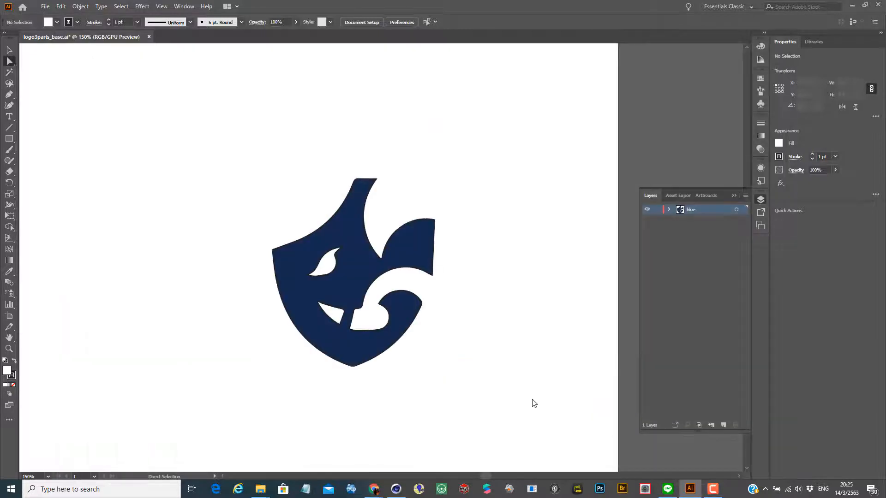
pyautogui.click(426, 112)
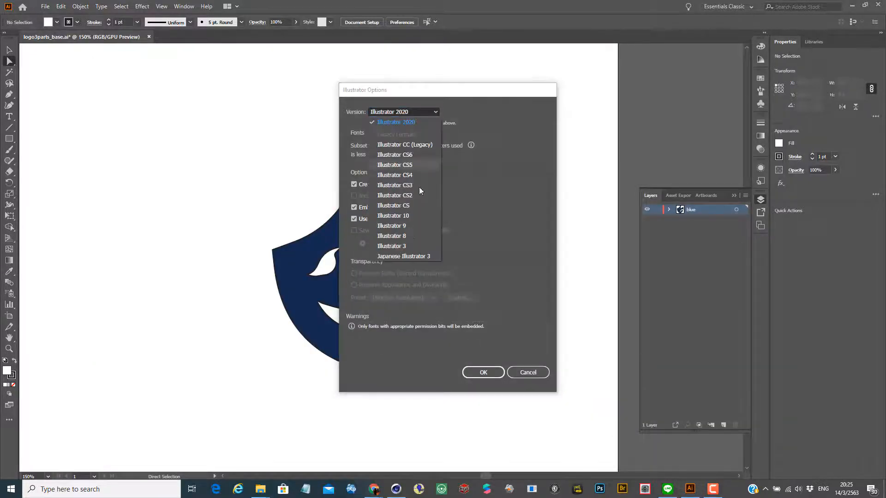
pyautogui.click(417, 238)
pyautogui.click(485, 362)
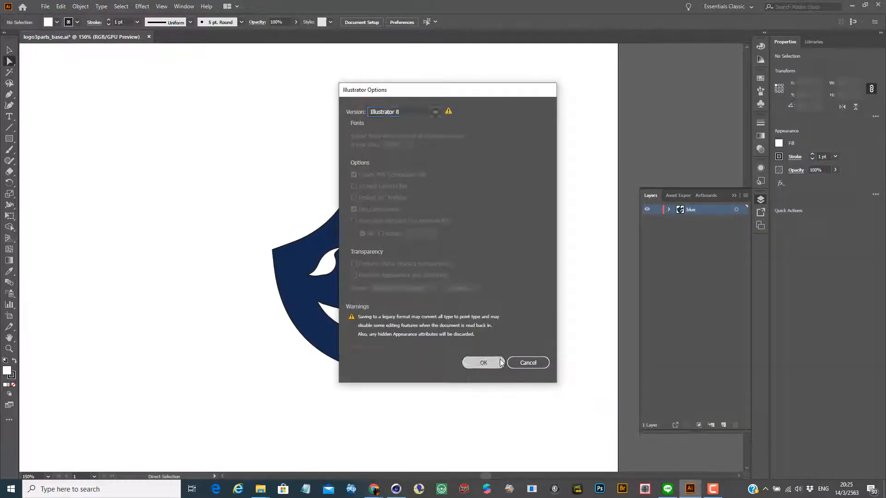
pyautogui.click(498, 260)
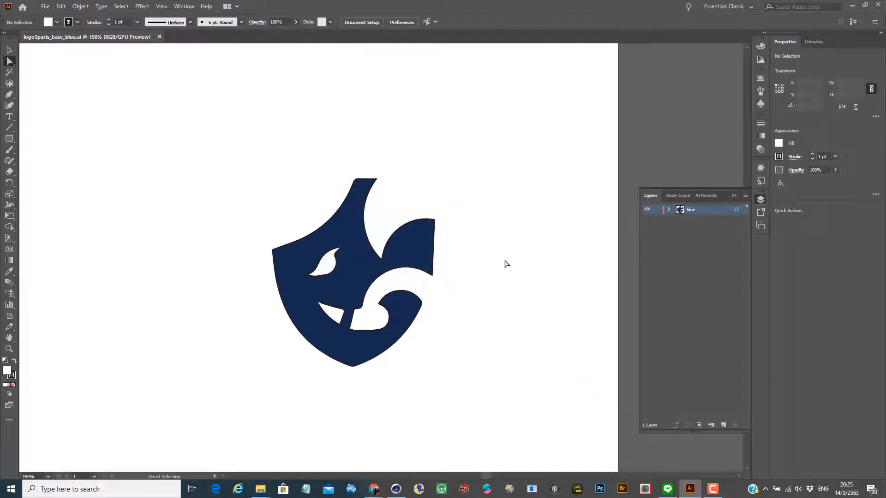
# Step: Undo the layer deletion, and delete the blue and base layers so only the red layer remains
pyautogui.hotkey('ctrl', 'z')
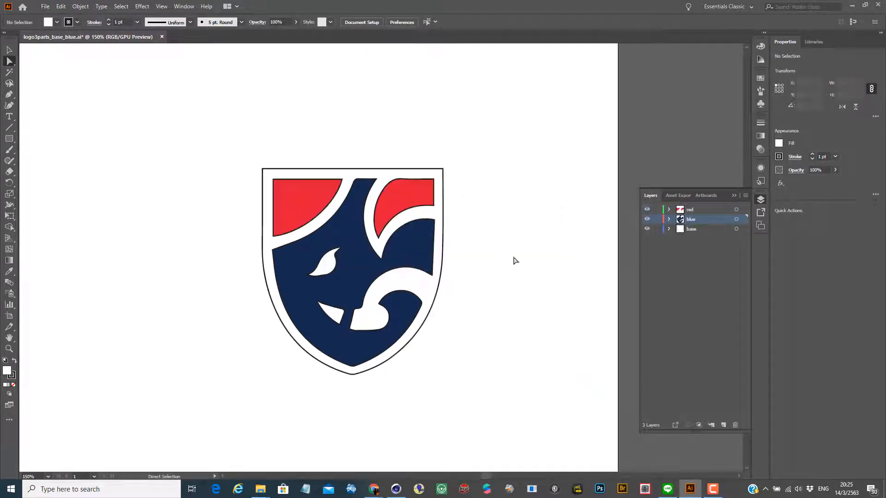
pyautogui.keyDown('shift'); pyautogui.click(697, 228); pyautogui.keyUp('shift')
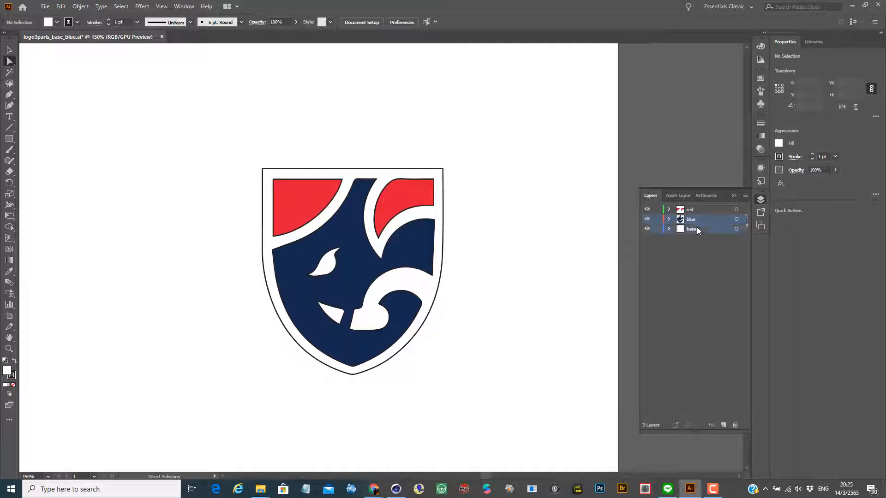
pyautogui.click(736, 425)
pyautogui.click(467, 256)
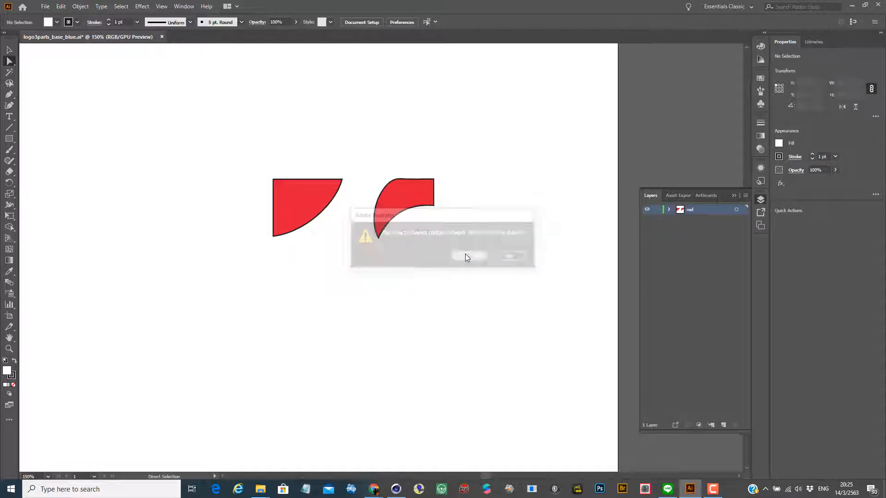
# Step: Save the red layer as a new file, logo3parts_base_red.ai, in the Online Class folder using the Illustrator 8 version format
pyautogui.click(45, 6)
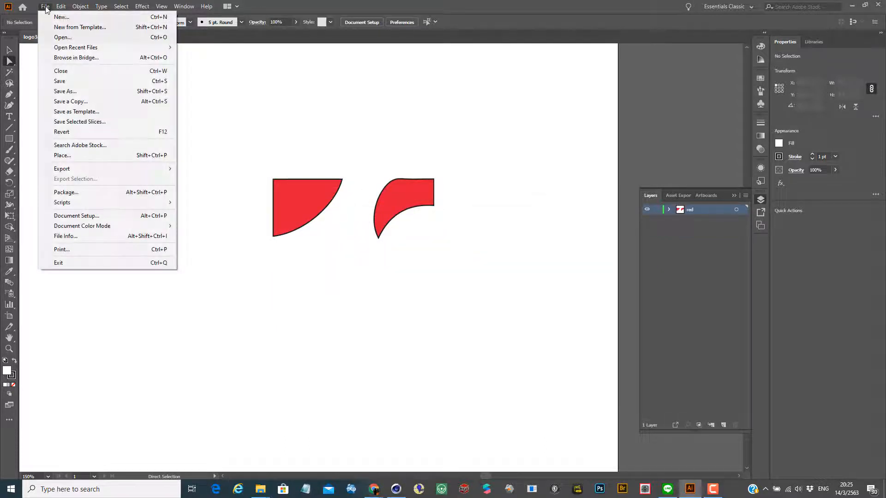
pyautogui.click(64, 92)
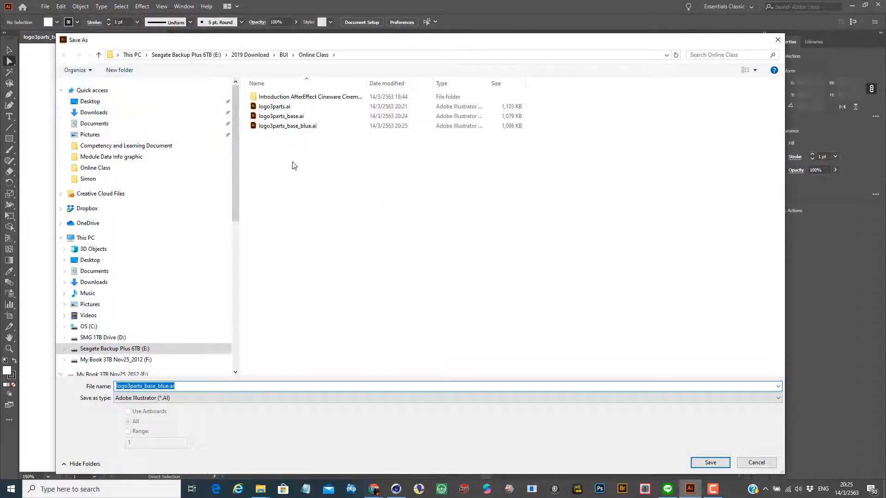
pyautogui.click(158, 387)
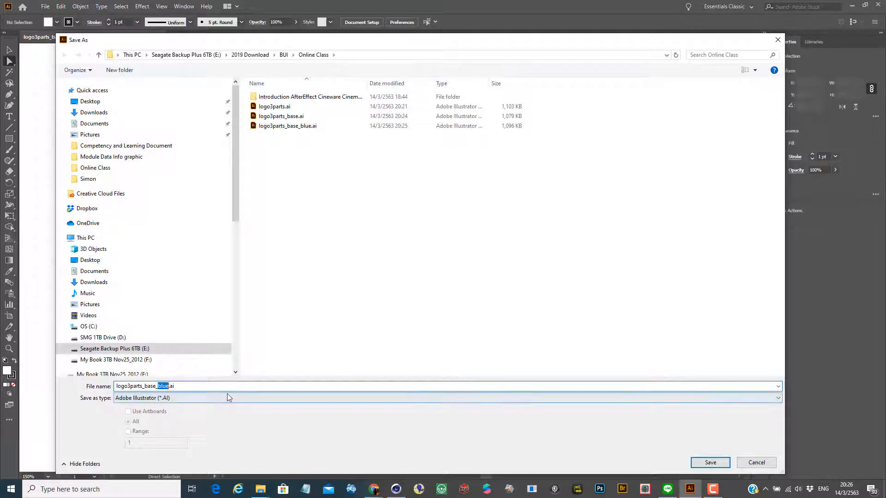
pyautogui.press('BackSpace')
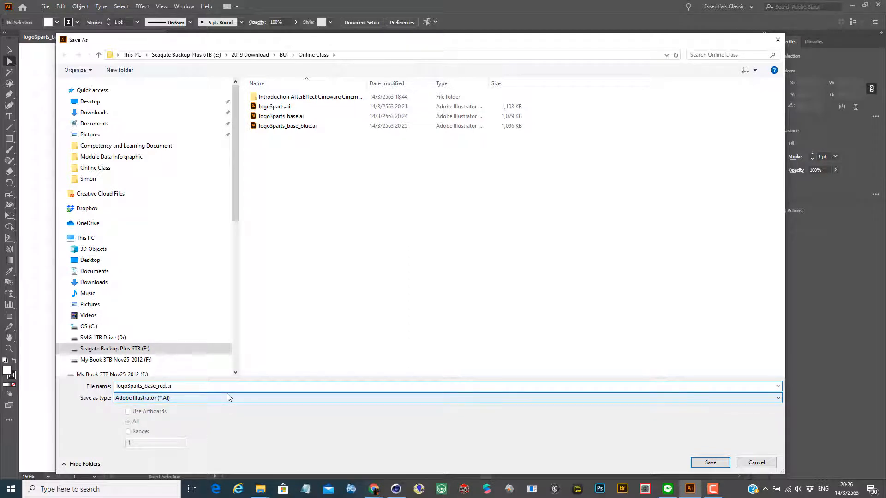
pyautogui.click(707, 463)
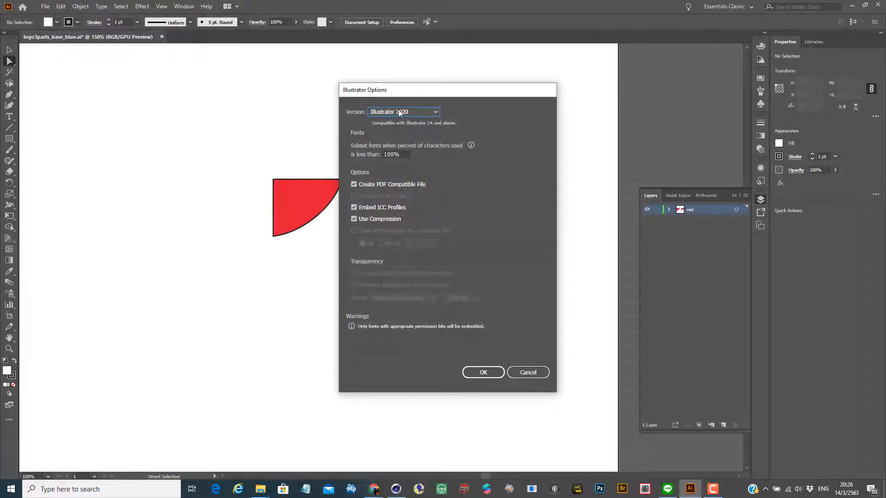
pyautogui.click(399, 113)
pyautogui.click(400, 234)
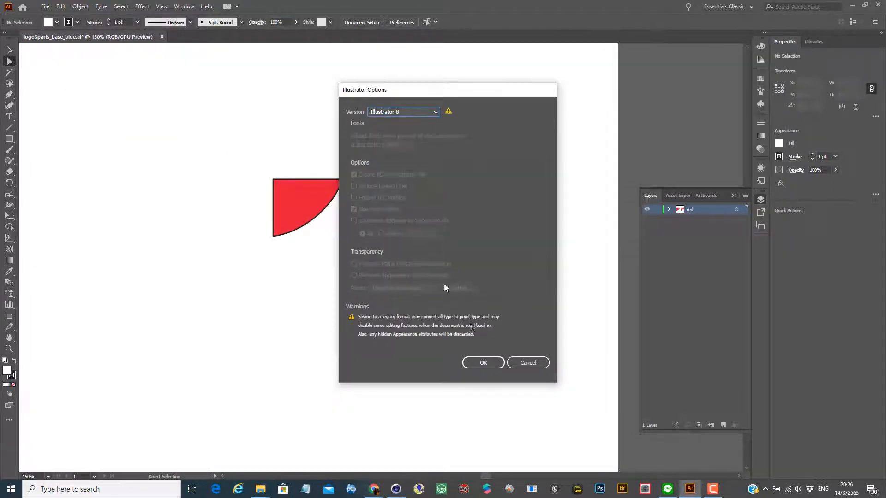
pyautogui.click(482, 363)
pyautogui.click(490, 259)
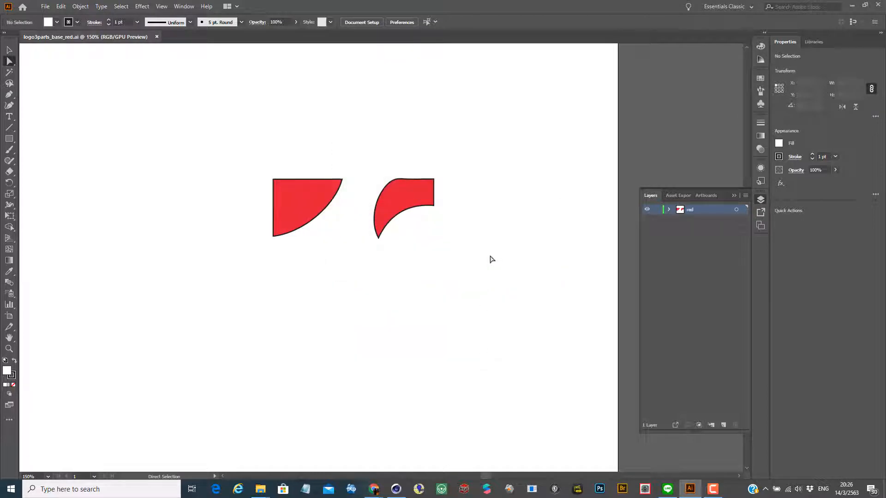
# Step: Undo the layer deletion and close the red logo document without saving the changes
pyautogui.hotkey('ctrl', 'z')
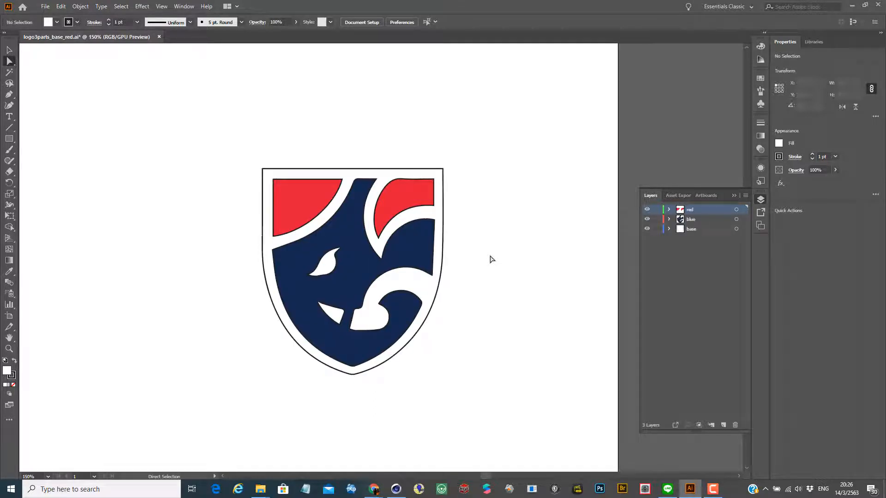
pyautogui.click(160, 37)
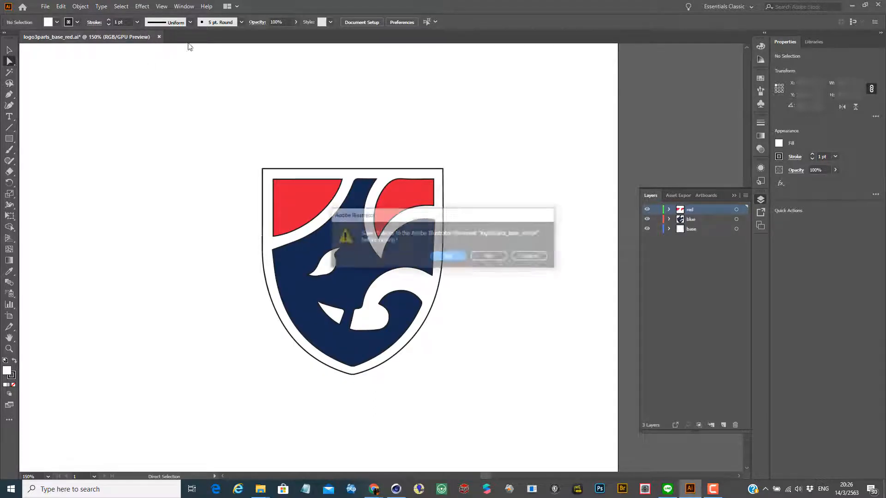
pyautogui.click(494, 257)
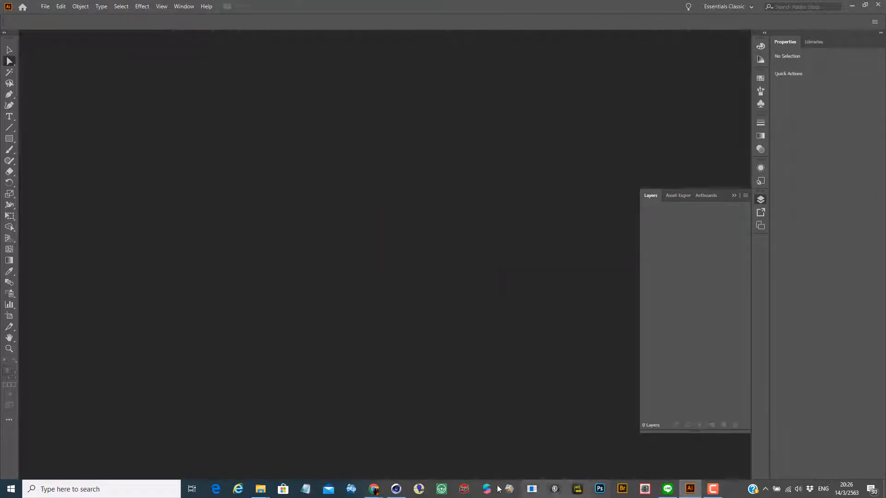
# Step: Switch to Cinema 4D and open logo3parts_base.ai from the Online Class folder, accepting the default Illustrator import settings
pyautogui.click(396, 493)
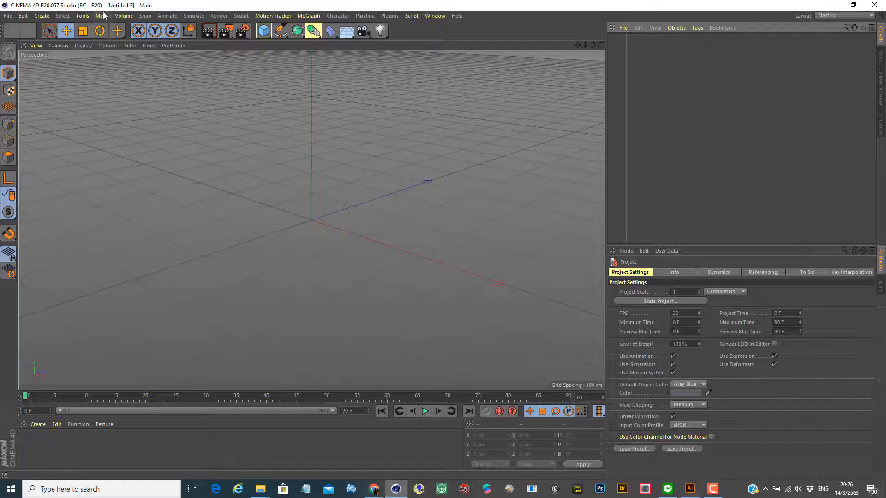
pyautogui.click(8, 16)
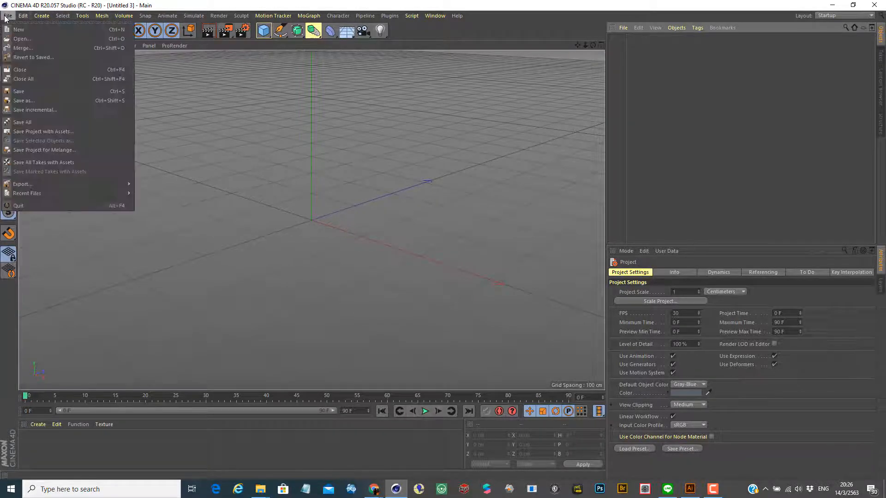
pyautogui.click(29, 36)
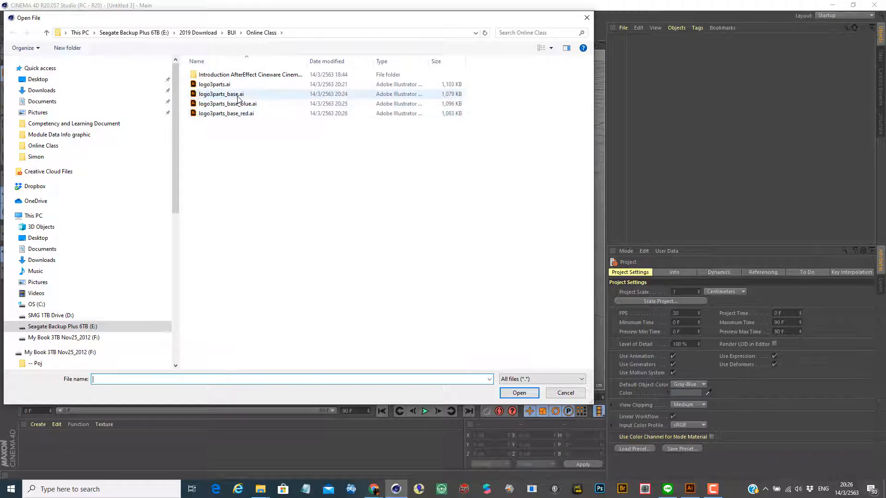
pyautogui.click(238, 96)
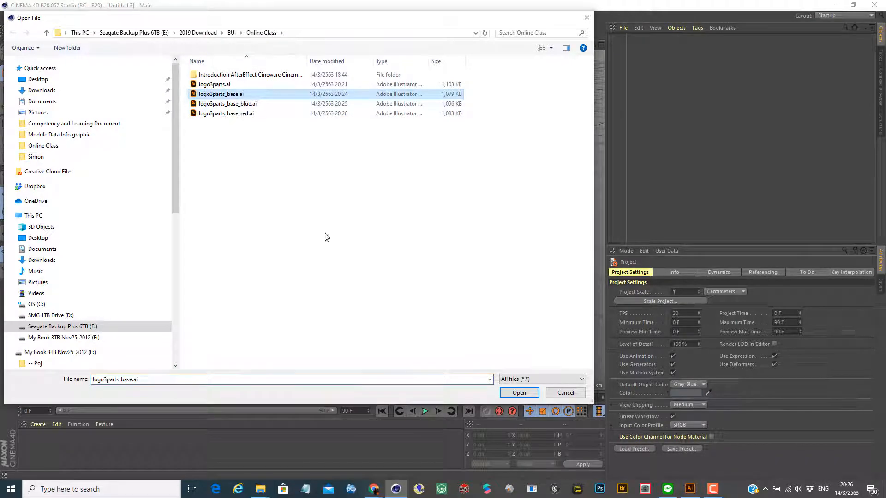
pyautogui.click(515, 393)
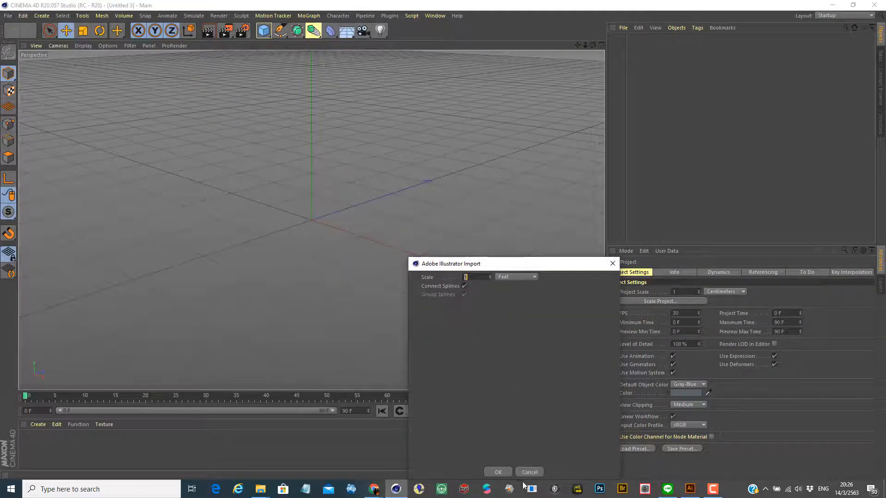
pyautogui.click(505, 471)
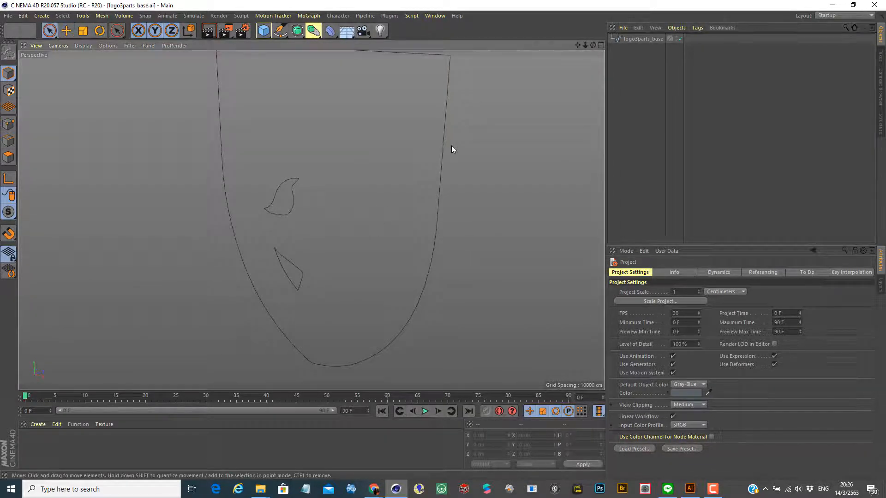
pyautogui.press('space')
pyautogui.press('space')
pyautogui.press('space')
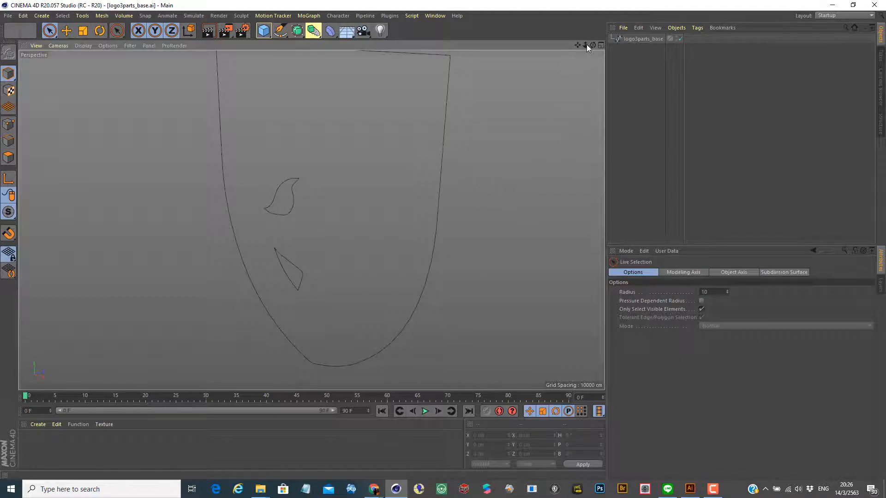
pyautogui.moveTo(586, 45); pyautogui.dragTo(539, 44)
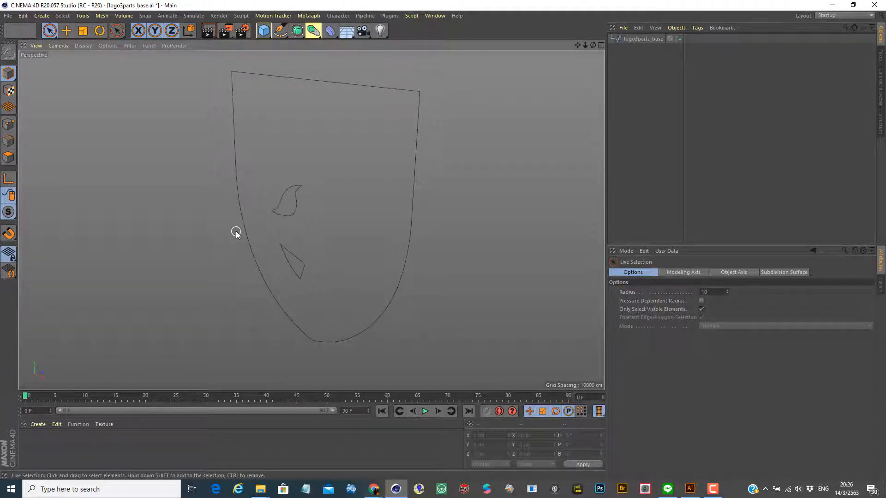
# Step: Open logo3parts_base_blue.ai as a separate project with the default Illustrator import settings
pyautogui.click(8, 16)
pyautogui.click(25, 26)
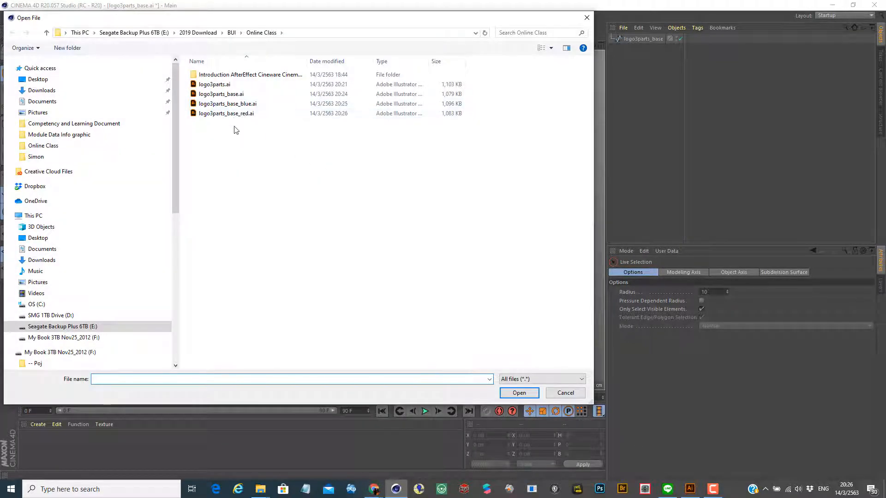
pyautogui.click(256, 106)
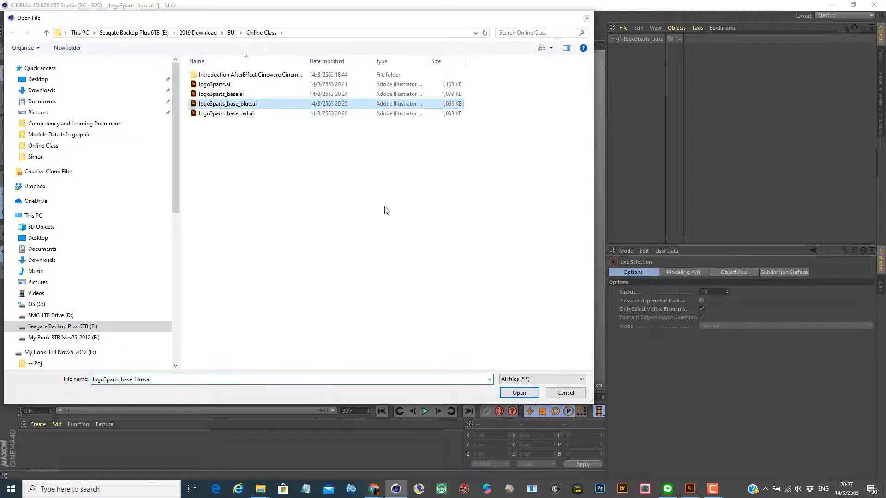
pyautogui.click(524, 393)
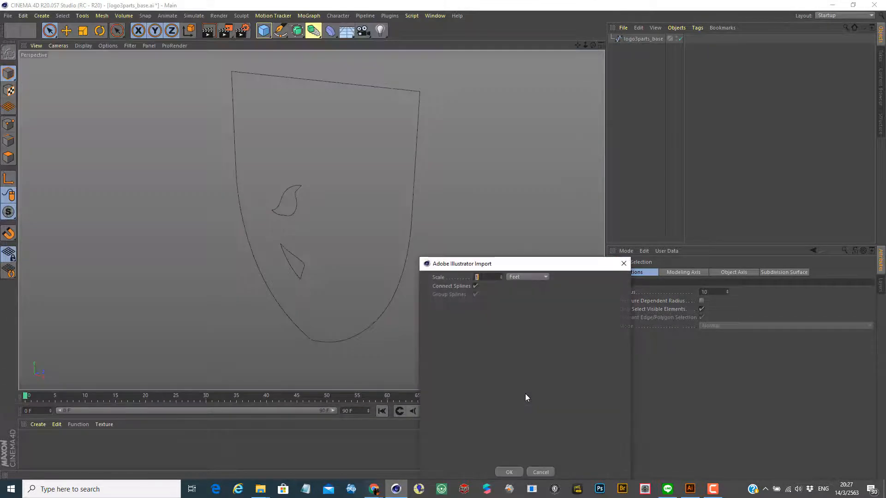
pyautogui.click(509, 472)
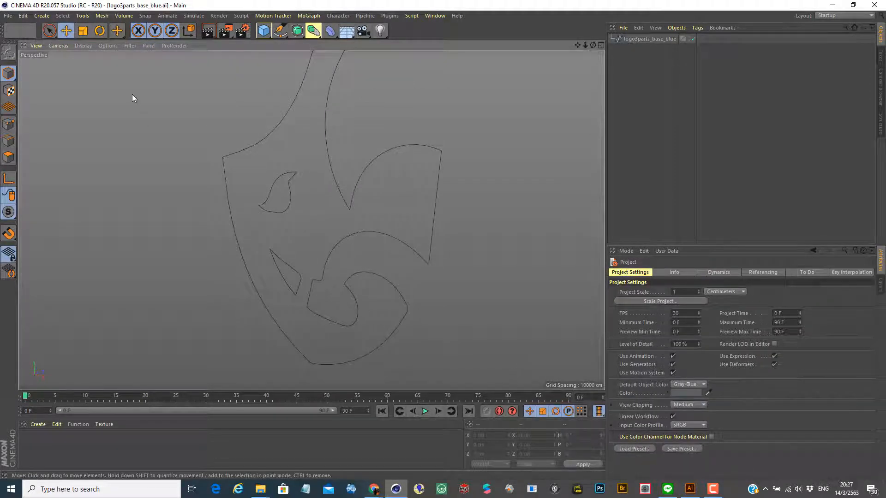
# Step: Open logo3parts_base_red.ai as a separate project with the default Illustrator import settings
pyautogui.click(8, 16)
pyautogui.click(18, 40)
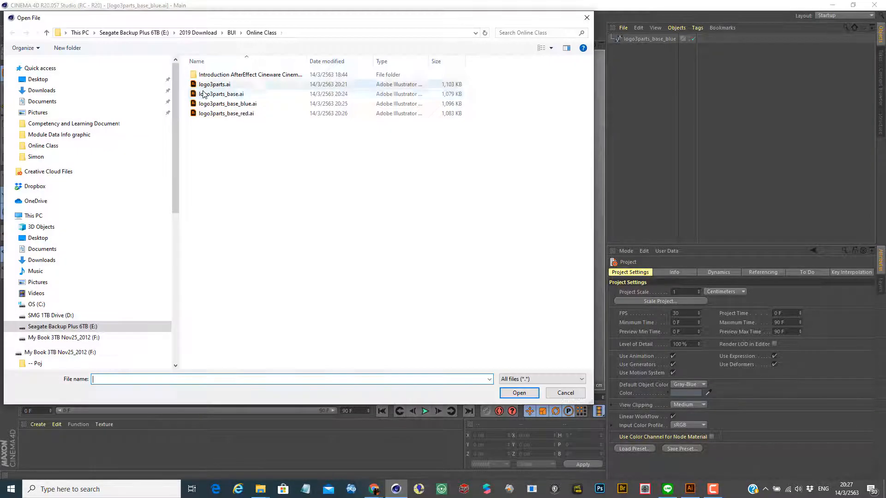
pyautogui.click(238, 114)
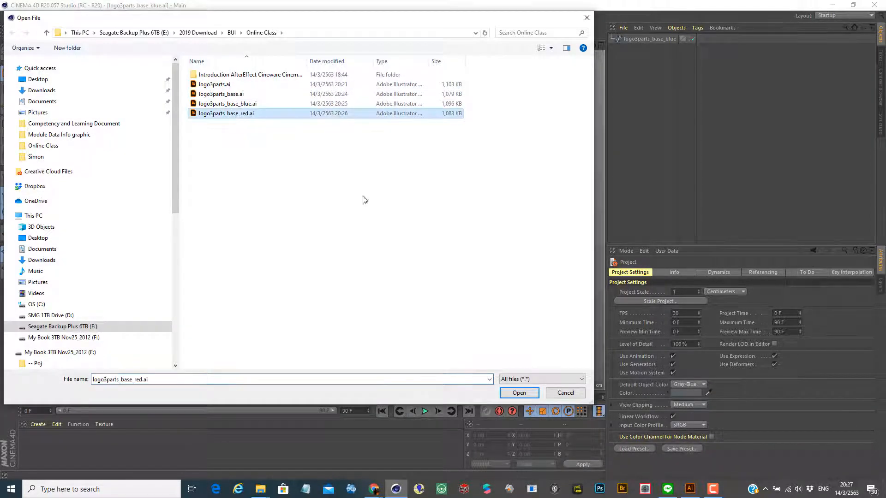
pyautogui.click(528, 396)
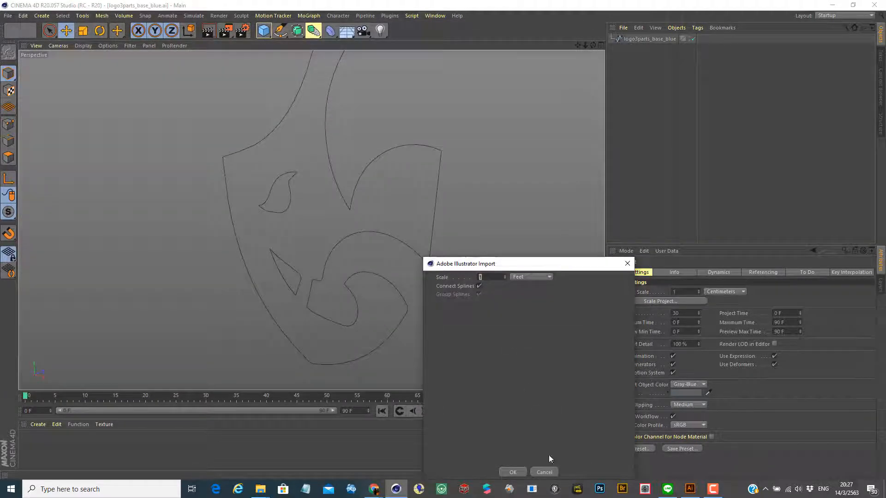
pyautogui.click(518, 472)
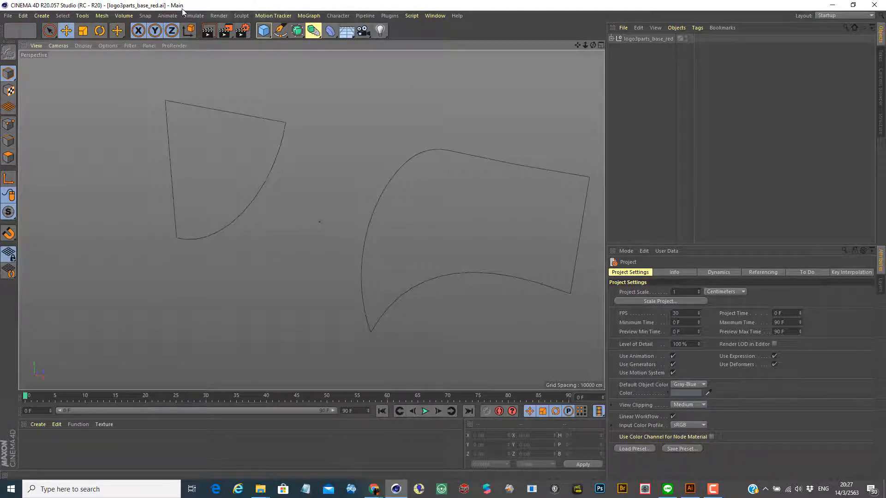
# Step: Bring up the logo3parts_base.ai project, and switch to Illustrator to open logo3parts_base.ai from the Online Class folder
pyautogui.click(436, 16)
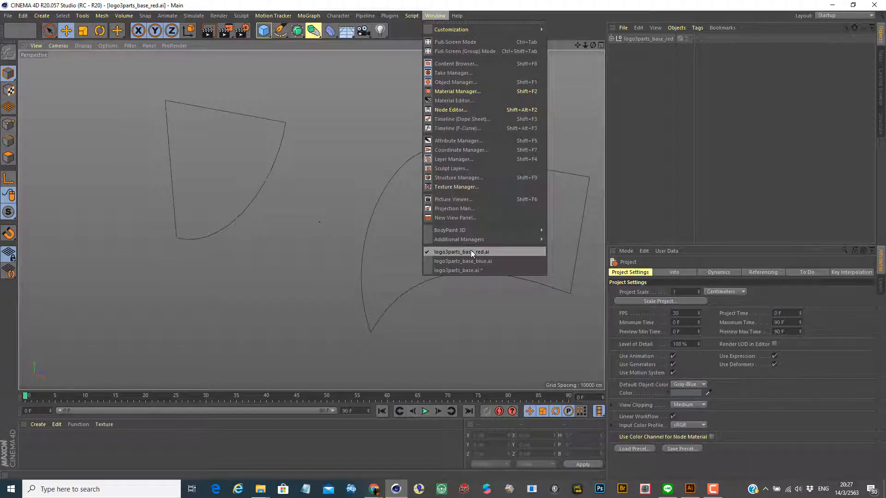
pyautogui.click(472, 271)
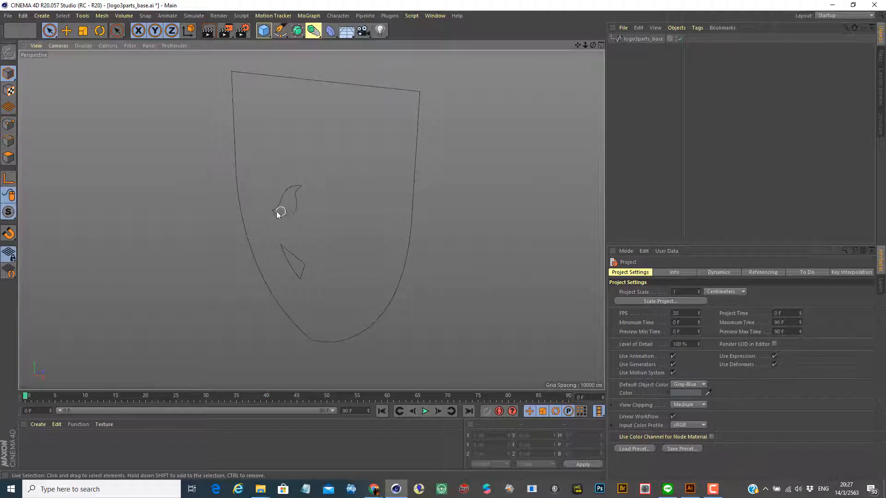
pyautogui.click(689, 490)
pyautogui.click(41, 9)
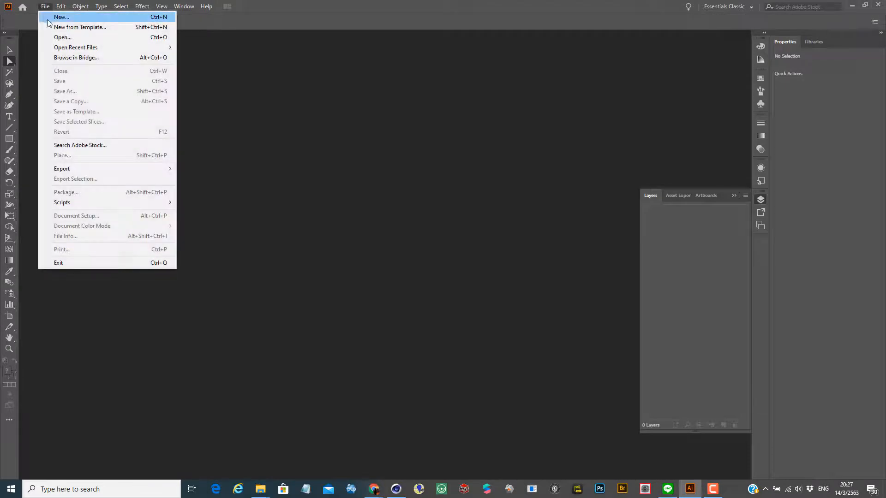
pyautogui.click(59, 37)
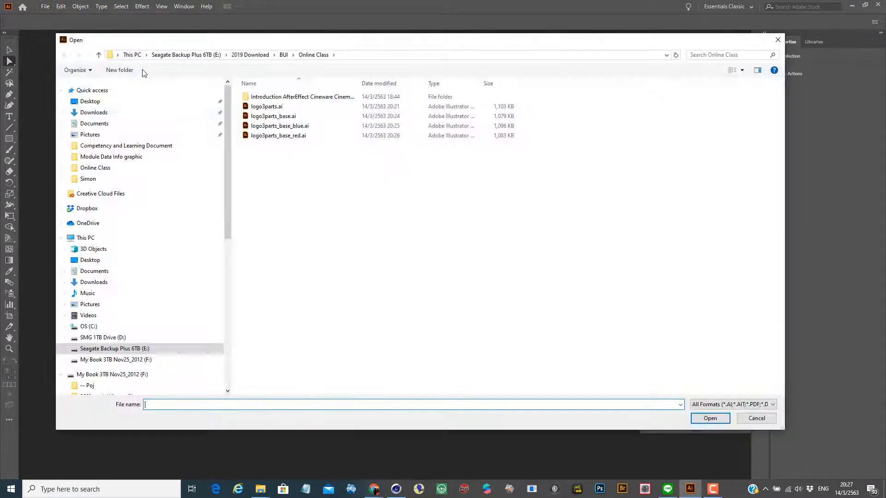
pyautogui.click(275, 117)
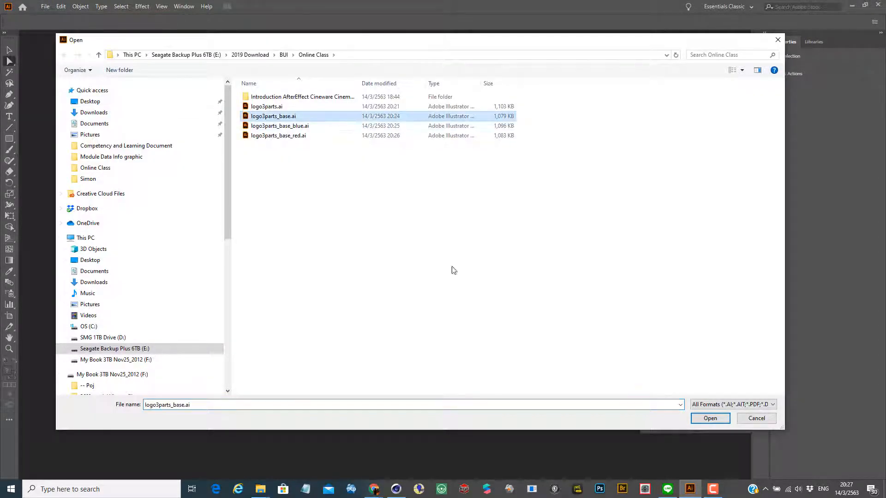
pyautogui.click(713, 418)
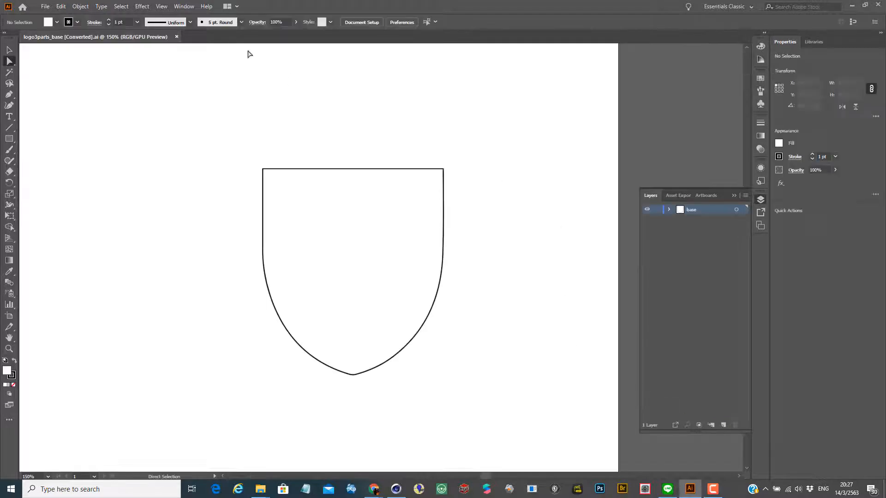
# Step: Display the artwork in Outline view and delete the leftover eye-shaped path inside the shield
pyautogui.click(161, 7)
pyautogui.click(173, 15)
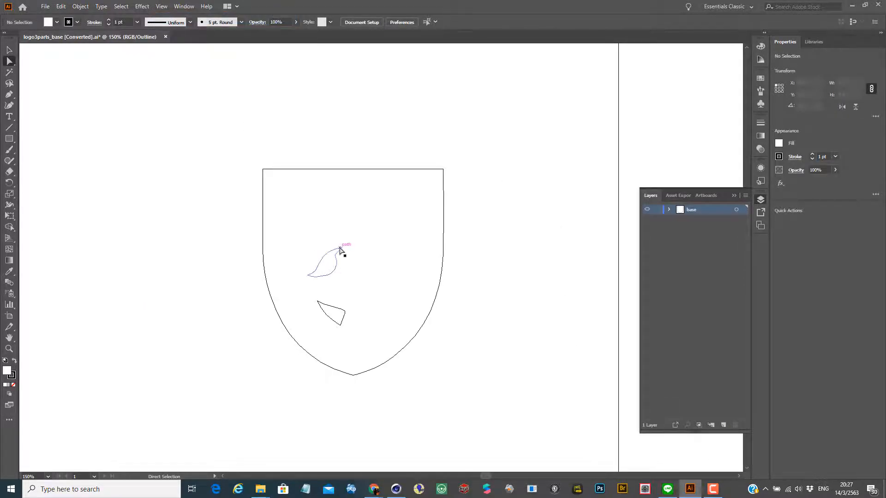
pyautogui.click(337, 253)
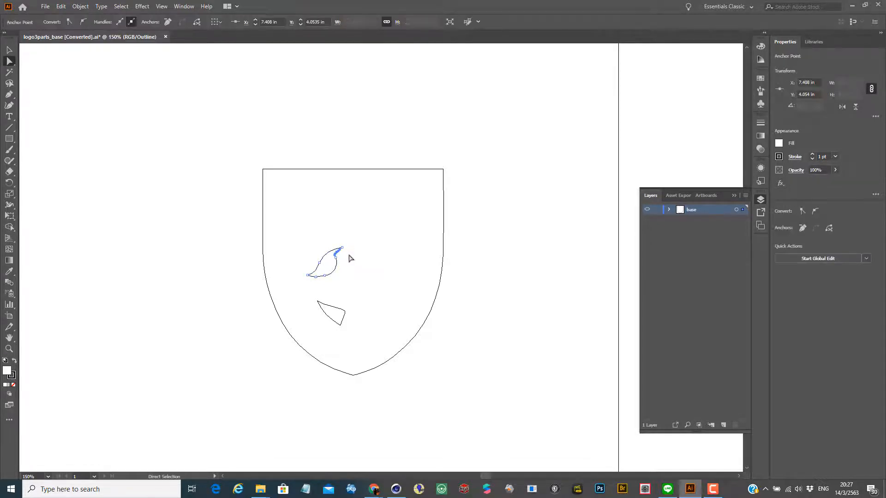
pyautogui.press('Delete')
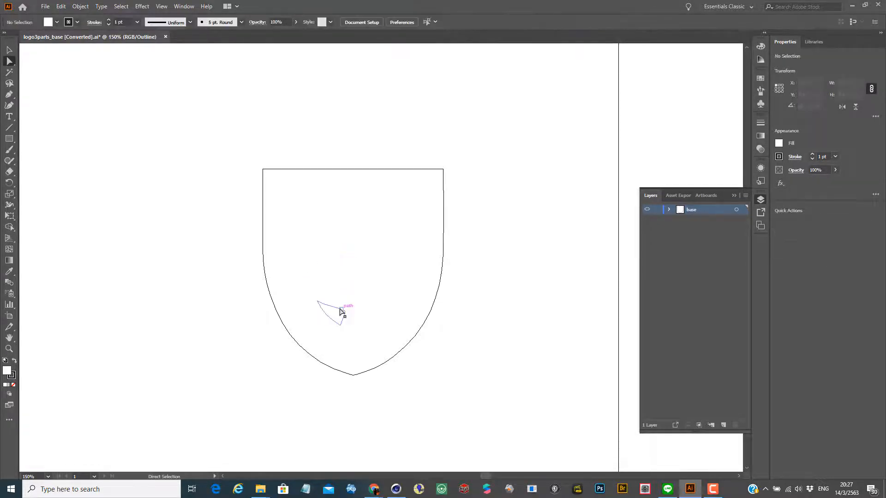
# Step: Delete the leftover triangular path in the lower part of the shield
pyautogui.click(345, 311)
pyautogui.press('Delete')
pyautogui.hotkey('ctrl', 'shift', 's')
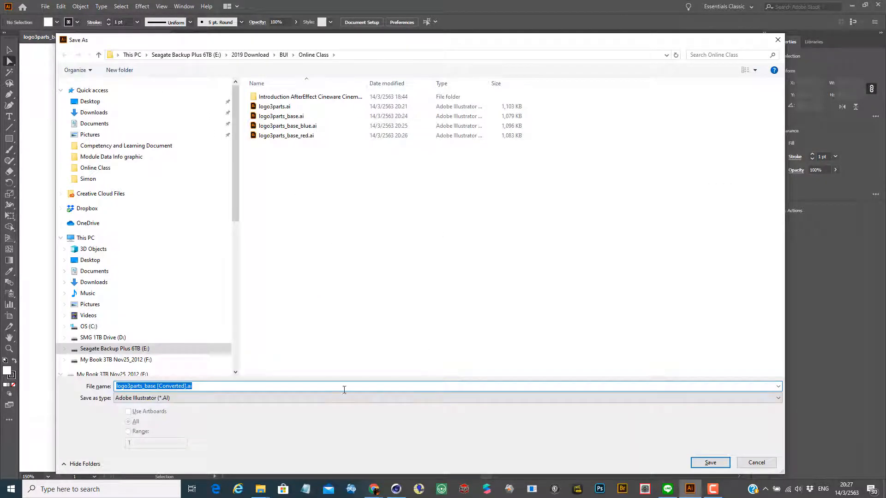
pyautogui.click(714, 463)
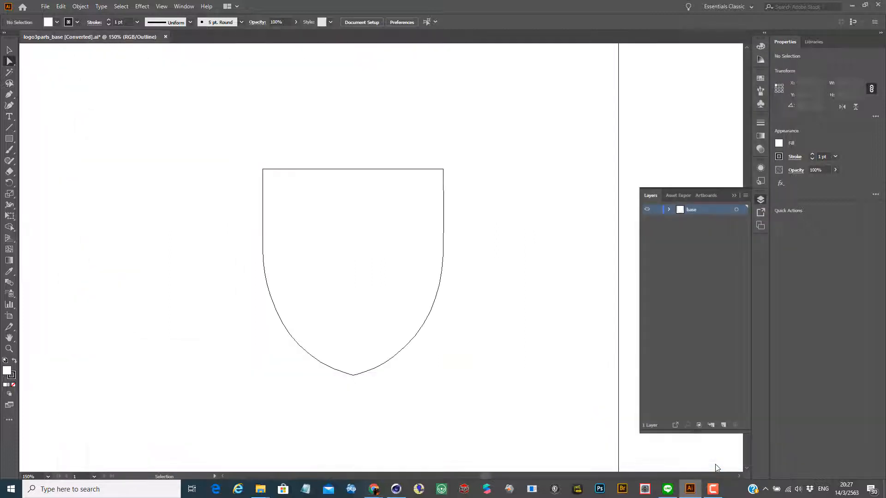
pyautogui.click(527, 374)
# Step: Save the cleaned shield over logo3parts_base.ai in the Online Class folder, using the Illustrator 8 version
pyautogui.hotkey('ctrl', 'shift', 's')
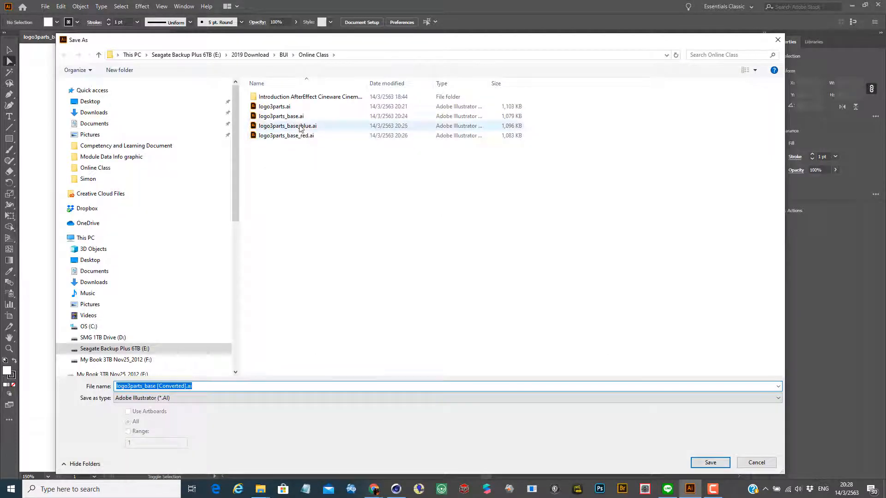
pyautogui.click(282, 116)
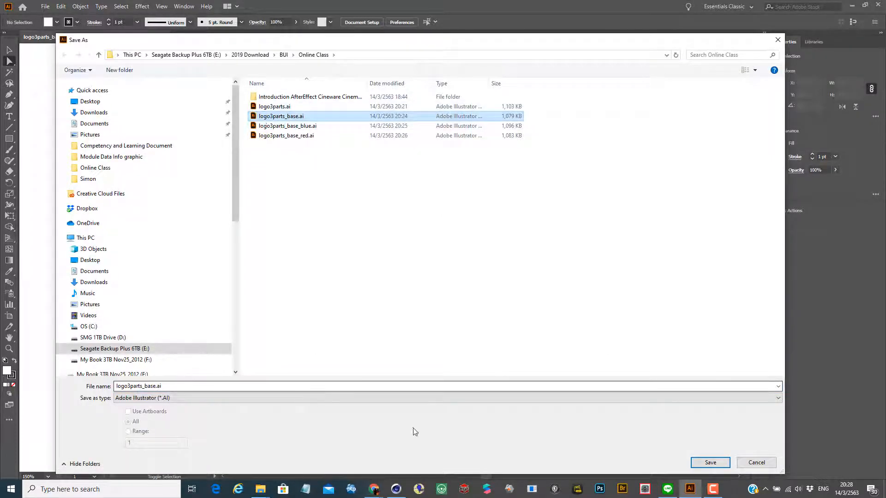
pyautogui.click(696, 463)
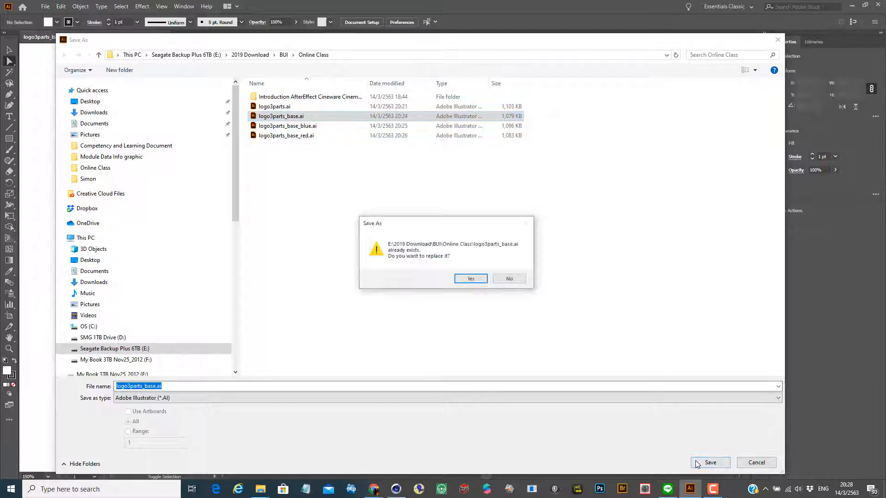
pyautogui.click(465, 279)
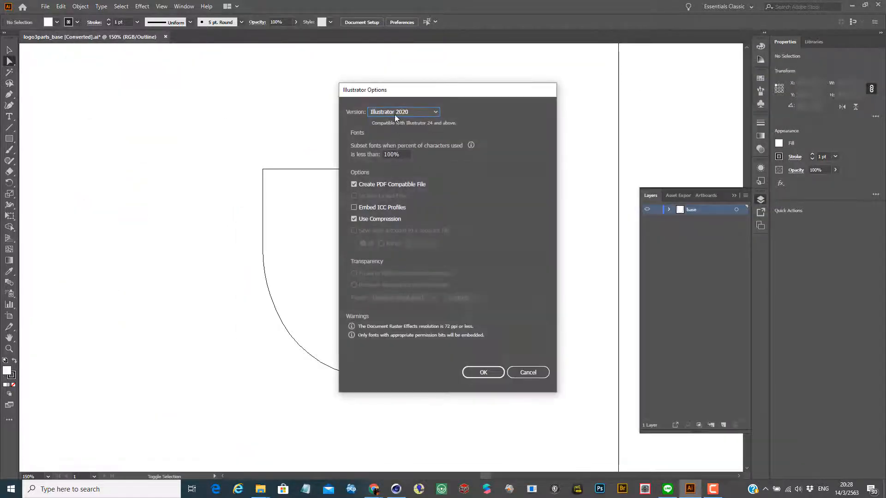
pyautogui.click(395, 116)
pyautogui.click(392, 234)
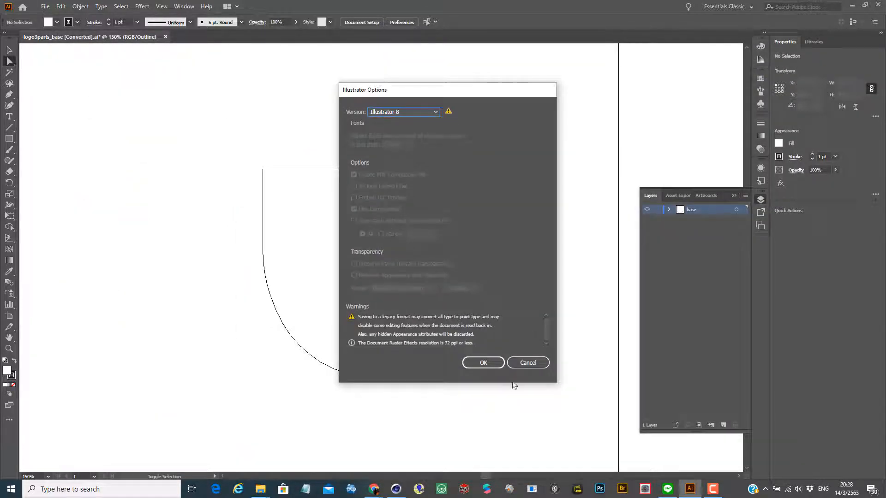
pyautogui.click(483, 363)
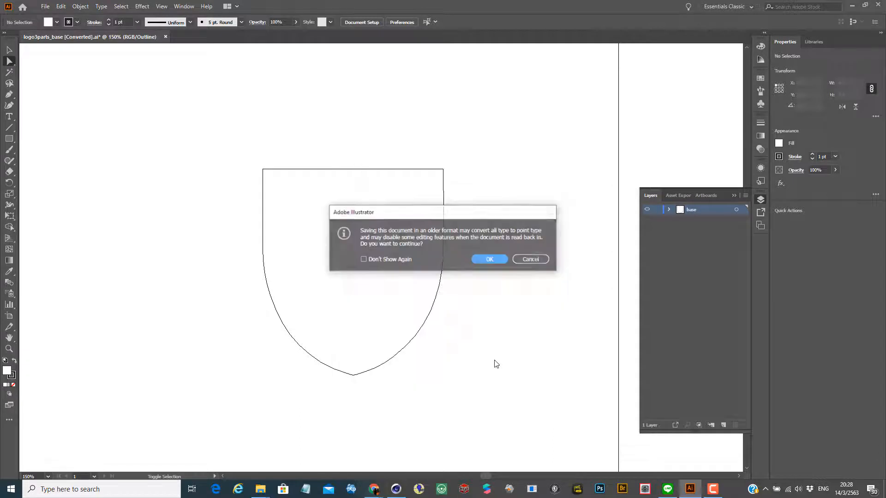
pyautogui.click(489, 259)
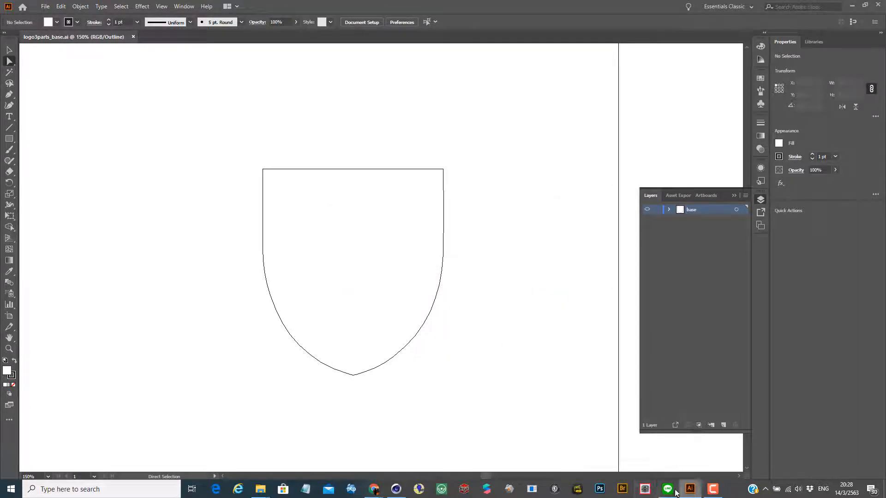
# Step: Switch to Cinema 4D and close the outdated logo3parts_base.ai project
pyautogui.click(395, 490)
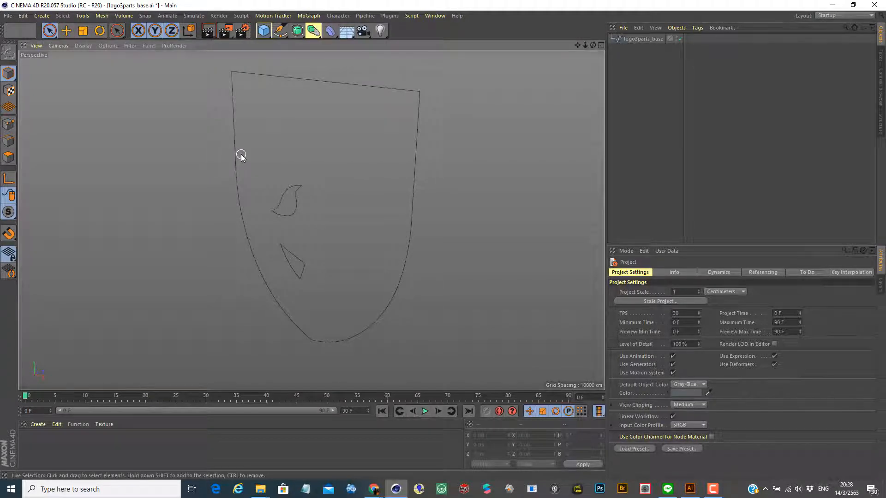
pyautogui.hotkey('ctrl', 'w')
pyautogui.click(469, 281)
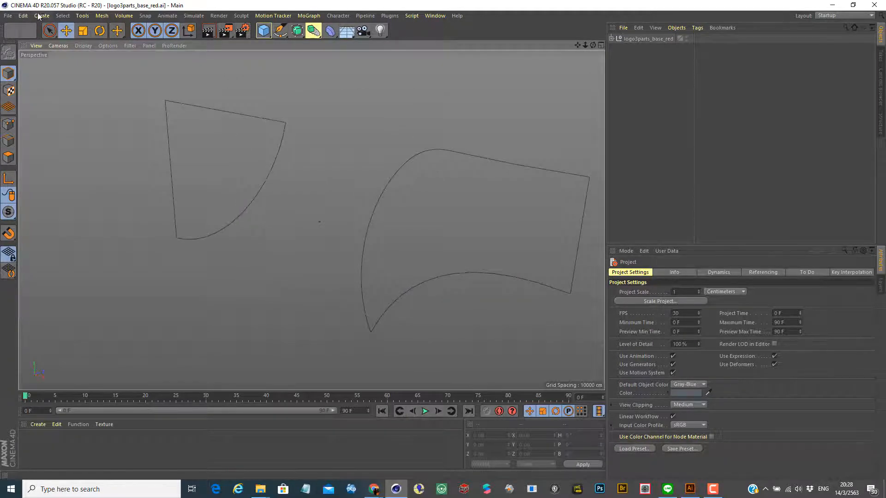
# Step: Open the cleaned logo3parts_base.ai from the Online Class folder with the default Illustrator import settings
pyautogui.click(8, 16)
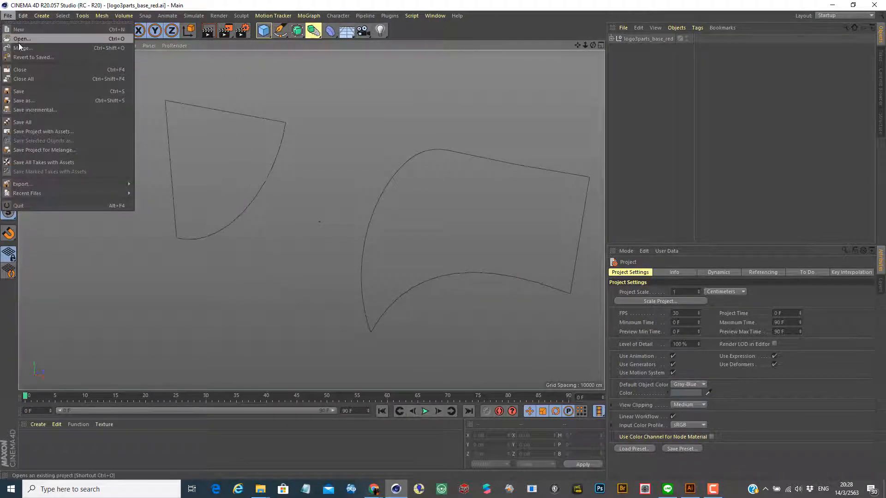
pyautogui.click(19, 40)
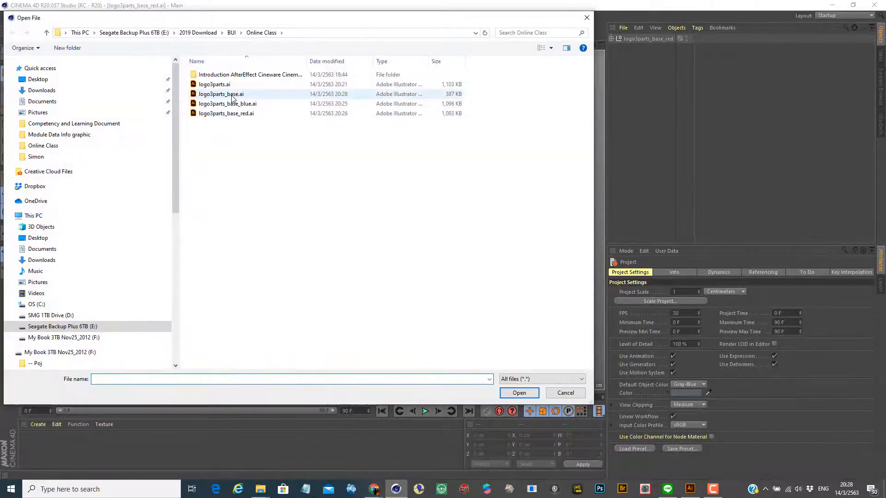
pyautogui.click(232, 95)
pyautogui.click(504, 392)
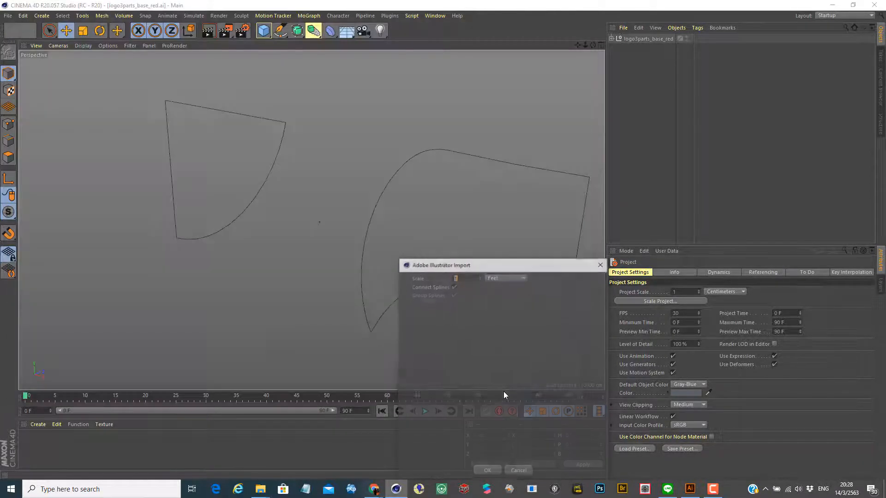
pyautogui.click(490, 472)
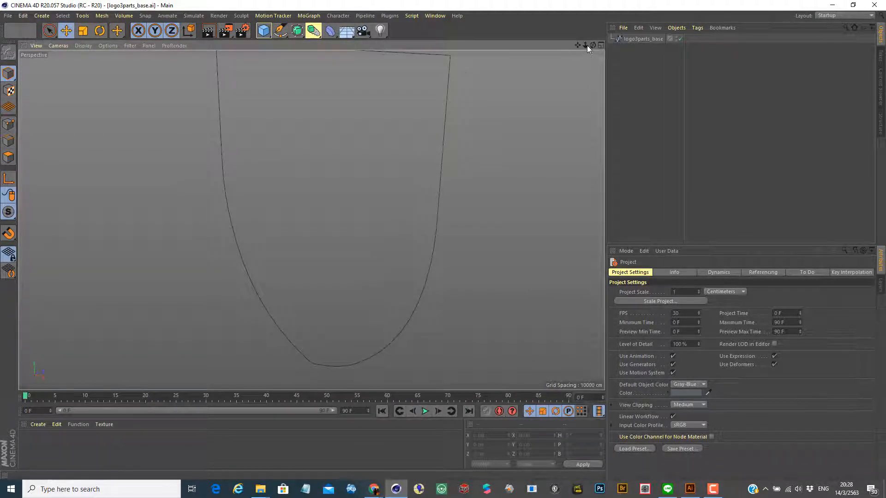
# Step: Examine the imported shield spline in the perspective view, the four-view layout and the maximized front view
pyautogui.moveTo(585, 45); pyautogui.dragTo(572, 45)
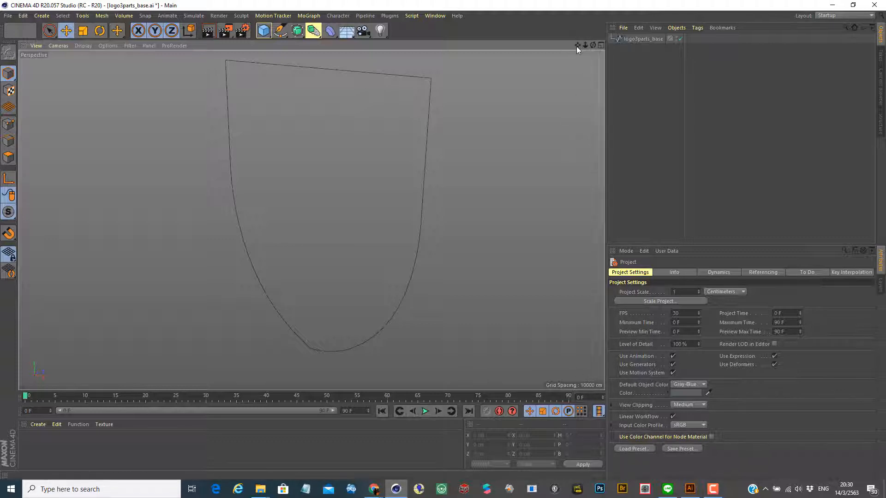
pyautogui.moveTo(576, 44)
pyautogui.mouseDown()
pyautogui.moveTo(571, 129)
pyautogui.moveTo(572, 39)
pyautogui.moveTo(561, 75)
pyautogui.moveTo(460, 84)
pyautogui.moveTo(543, 45)
pyautogui.moveTo(543, 119)
pyautogui.moveTo(566, 53)
pyautogui.mouseUp()
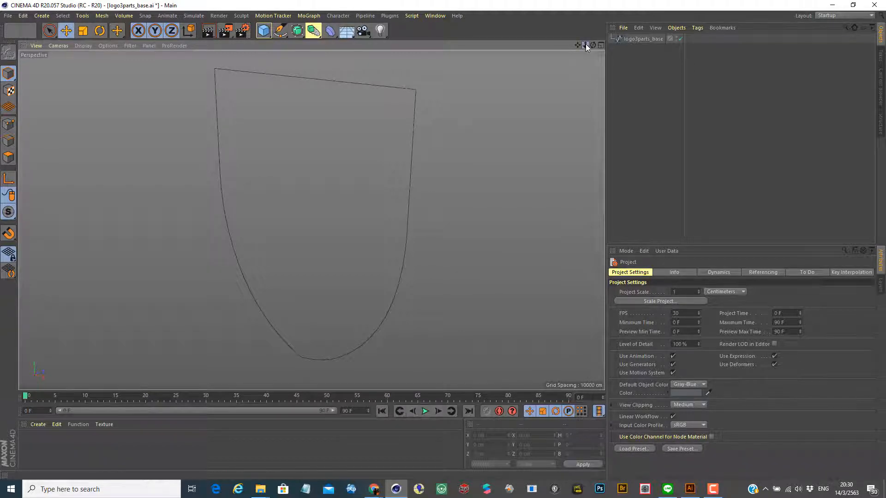
pyautogui.moveTo(585, 45)
pyautogui.mouseDown()
pyautogui.moveTo(558, 51)
pyautogui.moveTo(585, 45)
pyautogui.mouseUp()
pyautogui.moveTo(593, 44)
pyautogui.mouseDown()
pyautogui.moveTo(586, 66)
pyautogui.moveTo(560, 64)
pyautogui.moveTo(574, 76)
pyautogui.moveTo(571, 66)
pyautogui.moveTo(600, 48)
pyautogui.mouseUp()
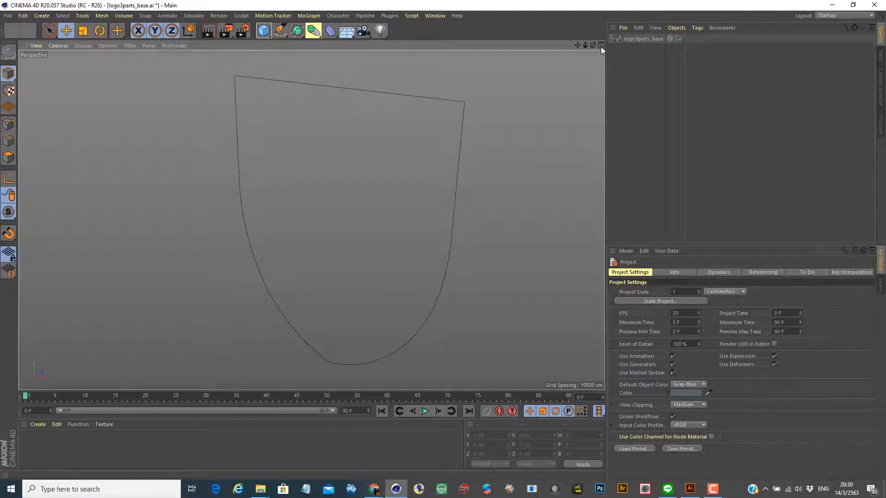
pyautogui.click(601, 46)
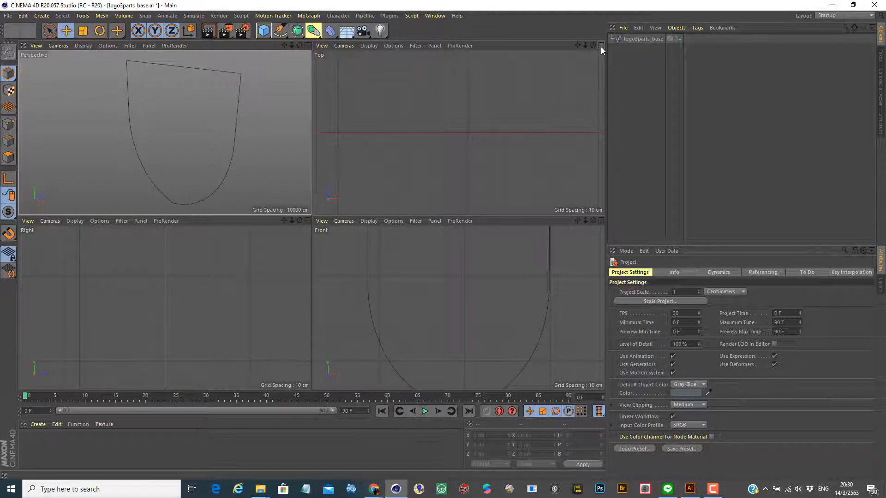
pyautogui.click(600, 46)
pyautogui.click(601, 46)
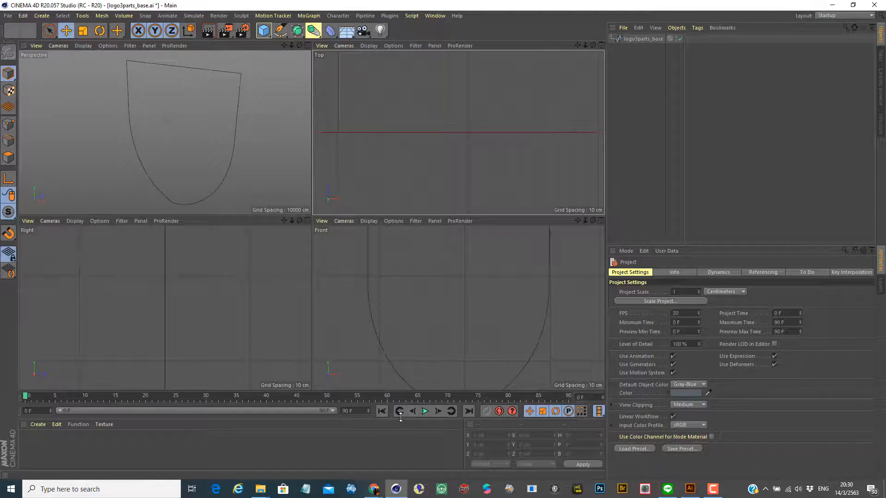
pyautogui.click(557, 267)
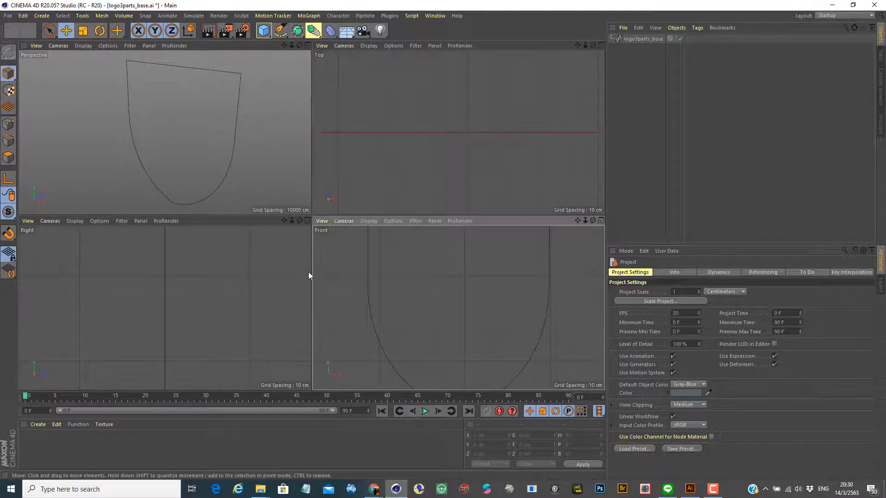
pyautogui.click(191, 288)
pyautogui.click(492, 274)
pyautogui.click(601, 220)
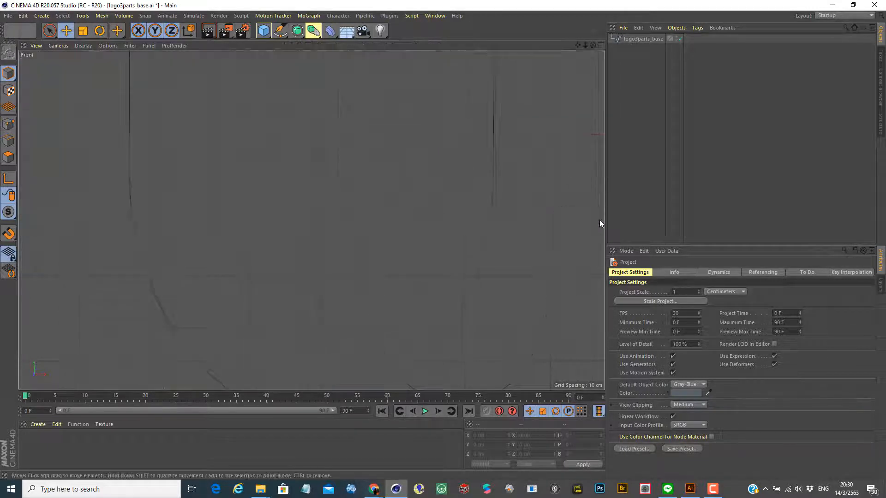
pyautogui.moveTo(585, 45); pyautogui.dragTo(526, 45)
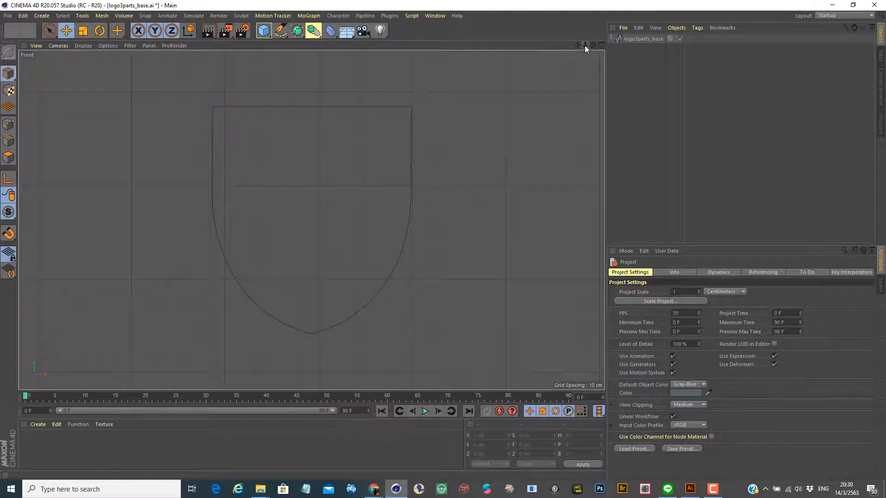
pyautogui.moveTo(584, 46); pyautogui.dragTo(493, 45)
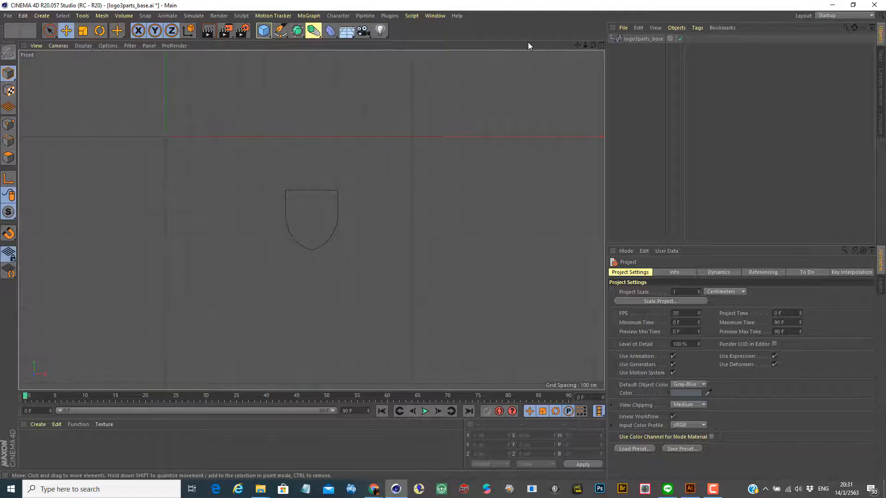
# Step: Return to the four-view layout and examine the shield spline's placement in the right and top views
pyautogui.click(600, 45)
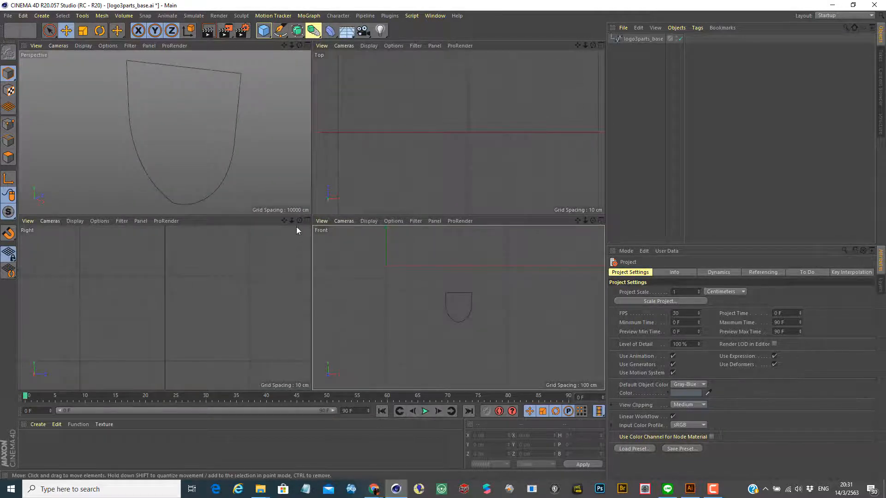
pyautogui.moveTo(292, 221)
pyautogui.mouseDown()
pyautogui.moveTo(87, 220)
pyautogui.moveTo(108, 221)
pyautogui.mouseUp()
pyautogui.scroll(10, 165, 308)
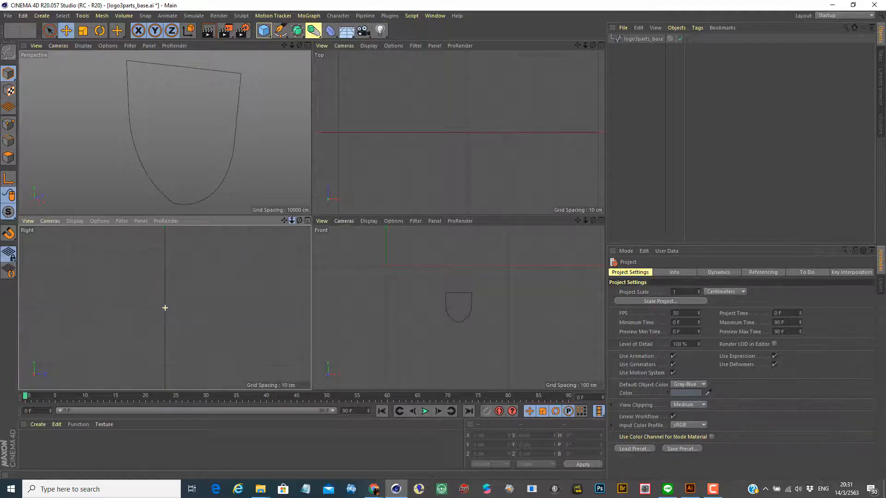
pyautogui.scroll(-4, 165, 307)
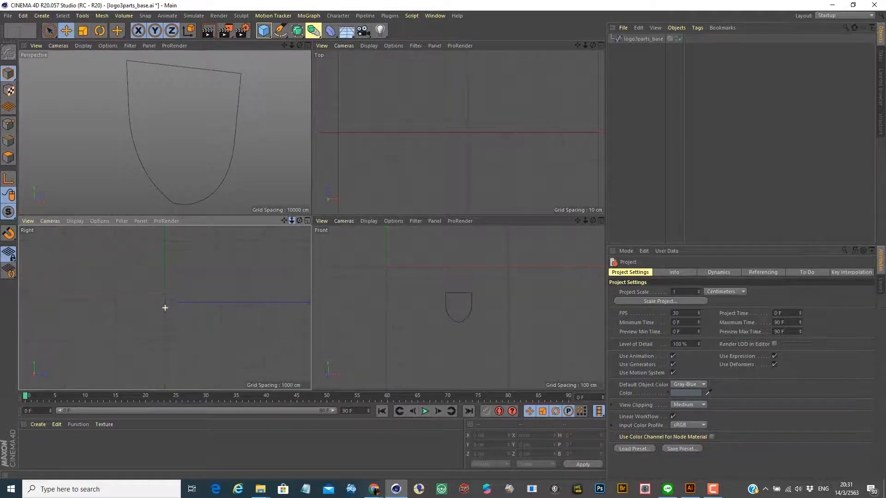
pyautogui.scroll(-2, 165, 308)
pyautogui.scroll(-1, 166, 308)
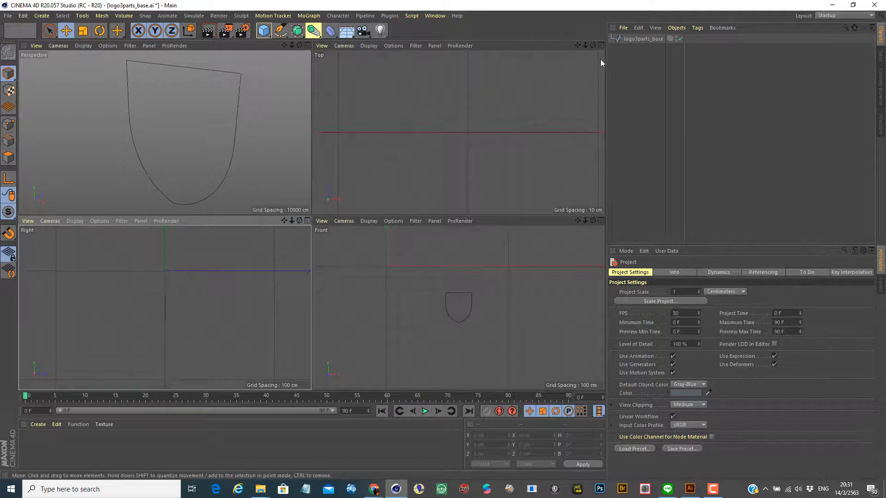
pyautogui.moveTo(585, 45)
pyautogui.mouseDown()
pyautogui.moveTo(560, 45)
pyautogui.moveTo(574, 45)
pyautogui.mouseUp()
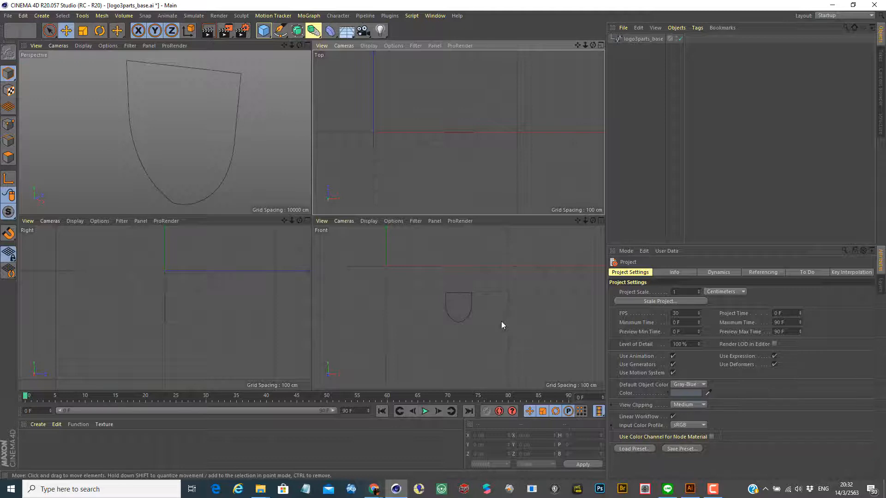
# Step: Copy the logo3parts_base shield spline and paste it into the logo3parts_base_blue.ai project
pyautogui.click(471, 305)
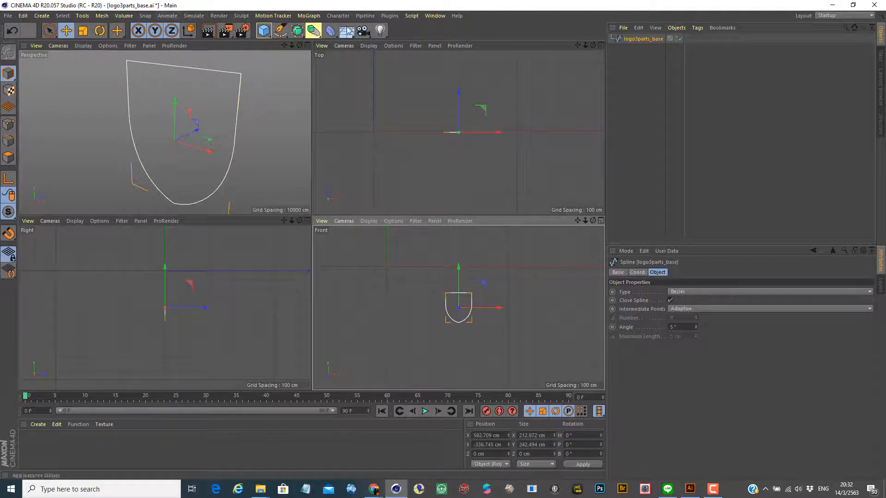
pyautogui.click(435, 16)
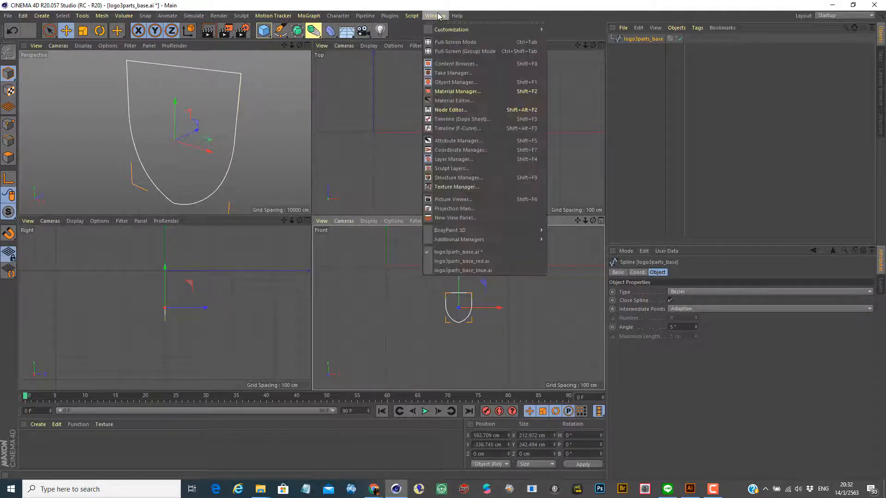
pyautogui.click(445, 269)
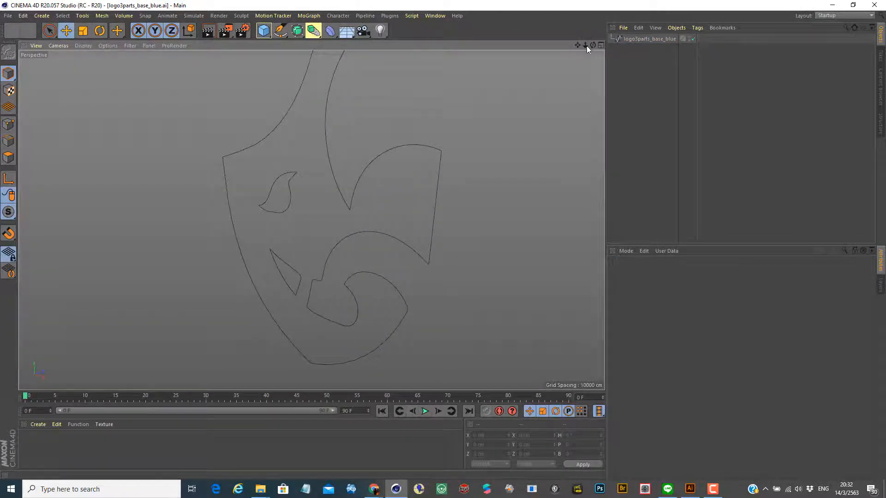
pyautogui.moveTo(584, 45); pyautogui.dragTo(558, 47)
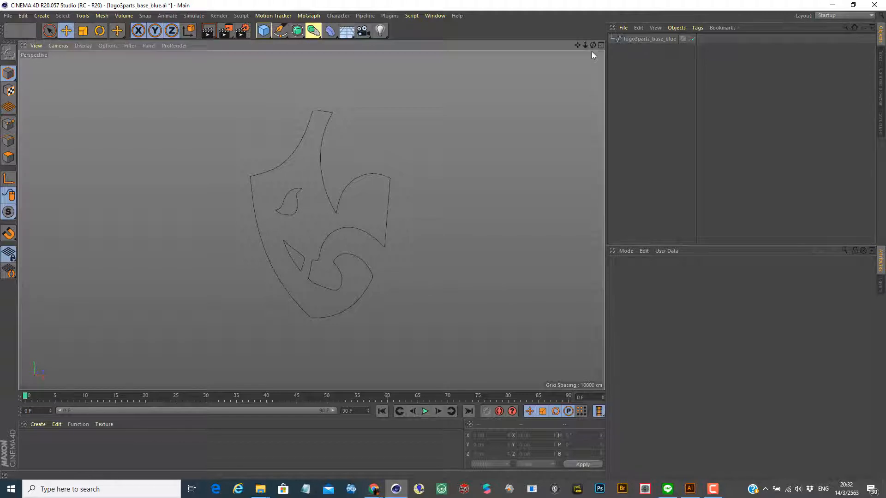
pyautogui.hotkey('ctrl', 'v')
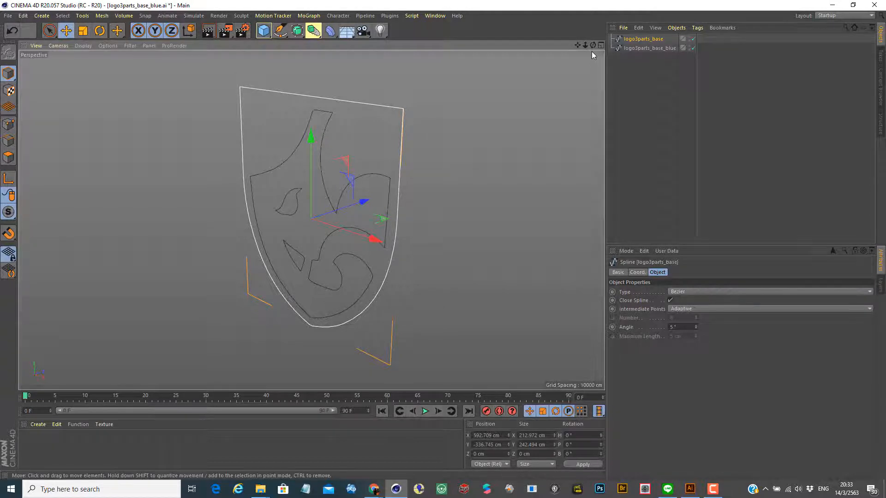
# Step: Switch to the logo3parts_base_red.ai project and expand its logo3parts_base_red group
pyautogui.click(435, 16)
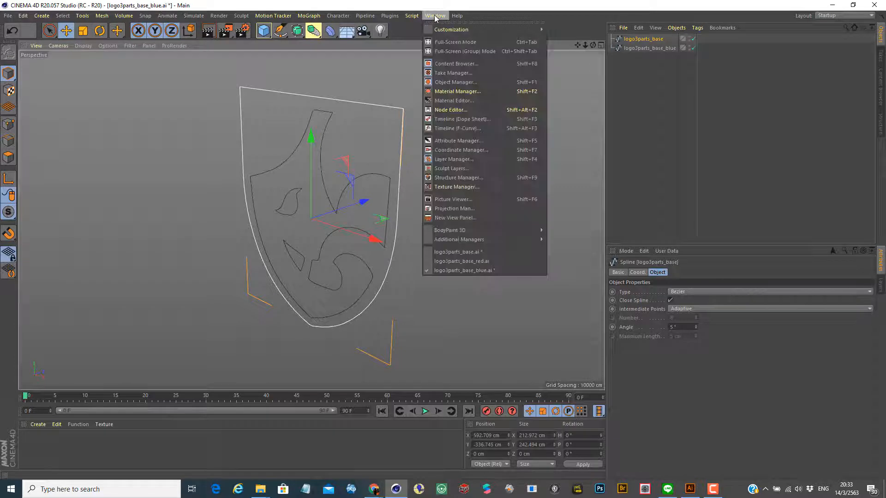
pyautogui.click(444, 262)
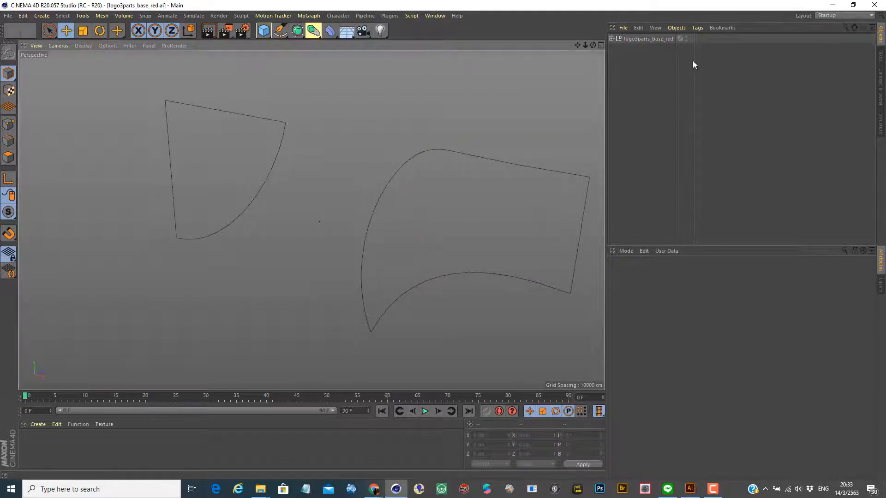
pyautogui.click(611, 38)
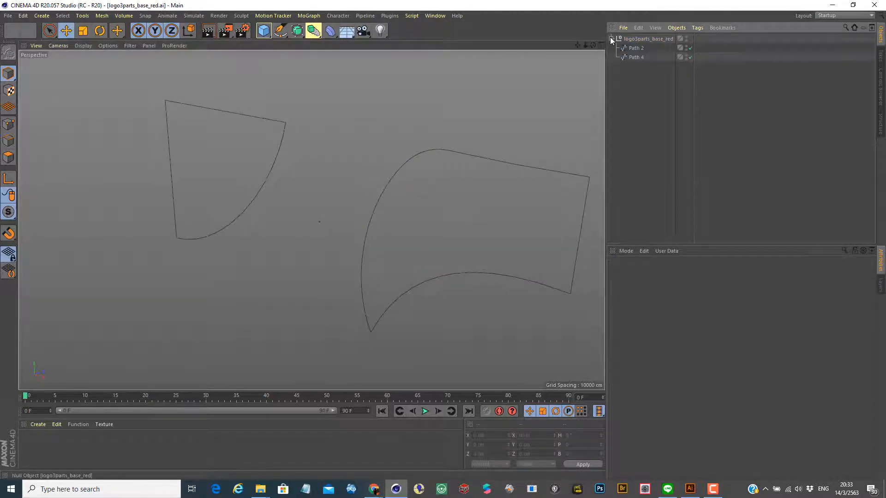
# Step: Examine the Path 2 and Path 4 splines of the red group, individually and selected together
pyautogui.click(638, 57)
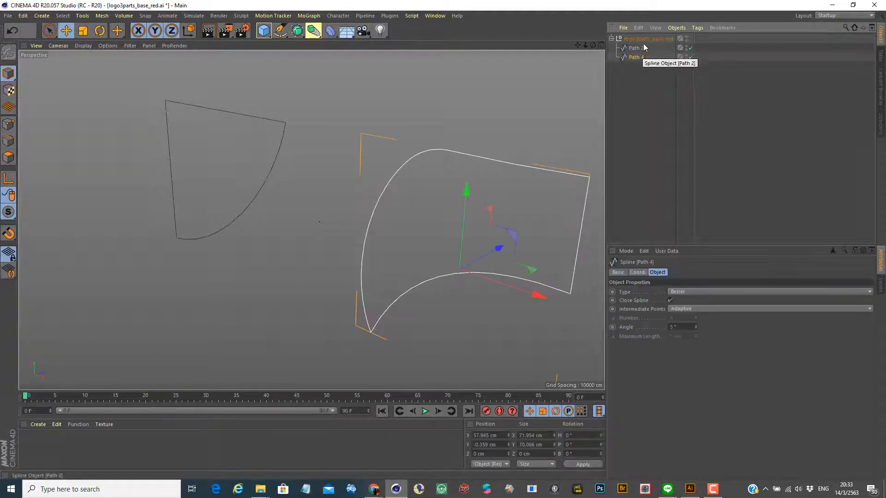
pyautogui.click(640, 48)
pyautogui.click(640, 58)
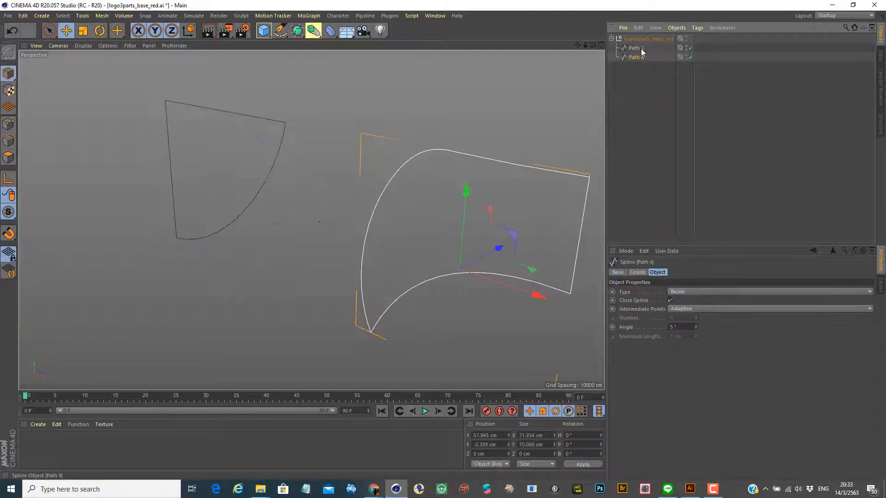
pyautogui.click(644, 51)
pyautogui.click(644, 57)
pyautogui.click(641, 47)
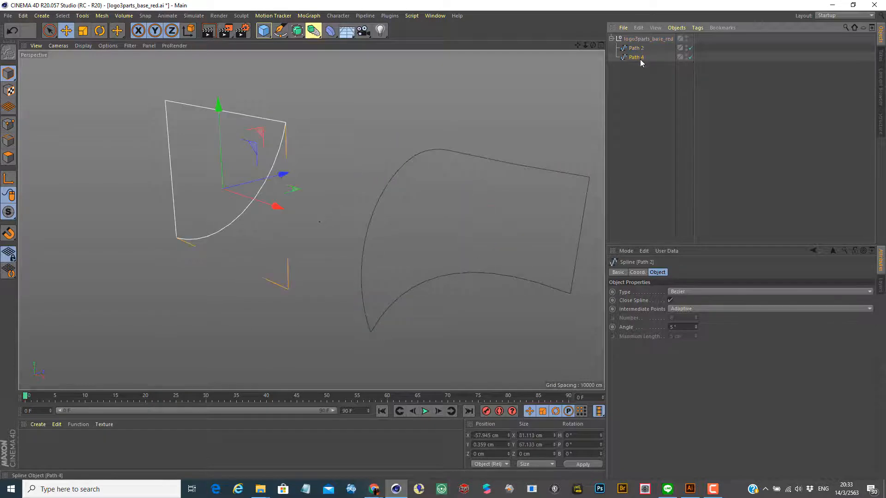
pyautogui.click(640, 58)
pyautogui.click(640, 48)
pyautogui.click(640, 58)
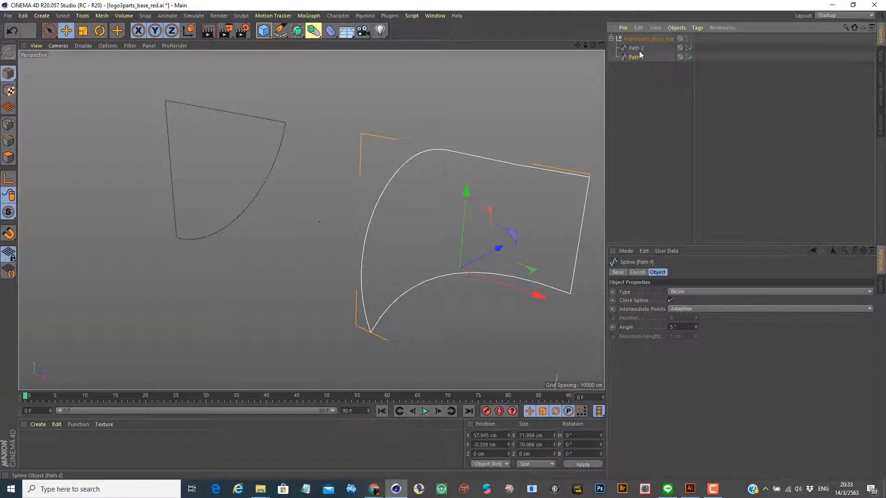
pyautogui.keyDown('ctrl'); pyautogui.click(636, 48); pyautogui.keyUp('ctrl')
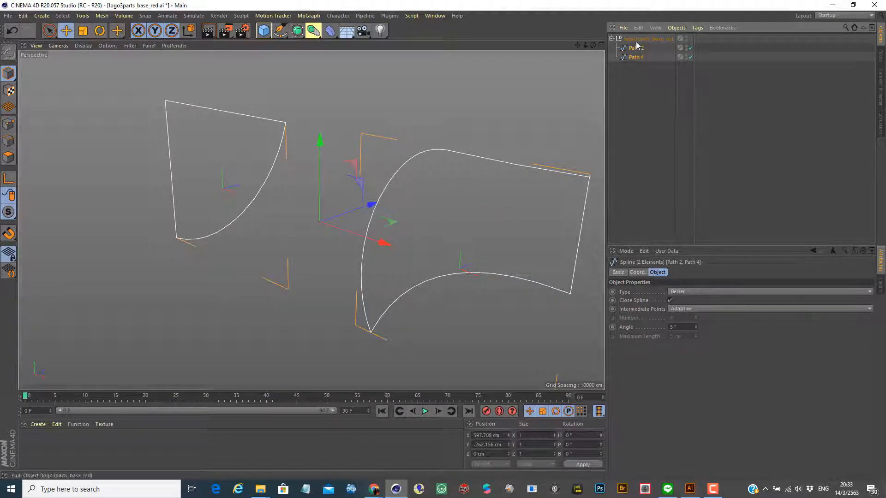
pyautogui.rightClick(640, 43)
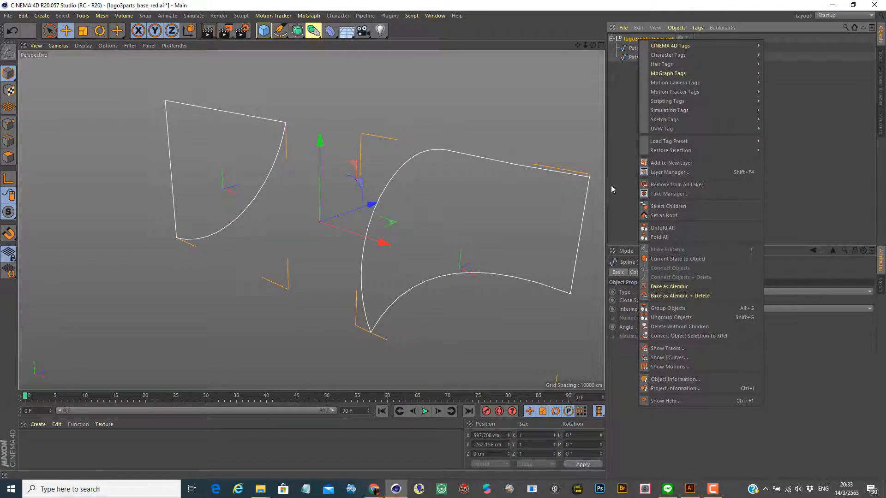
pyautogui.click(622, 96)
pyautogui.click(633, 57)
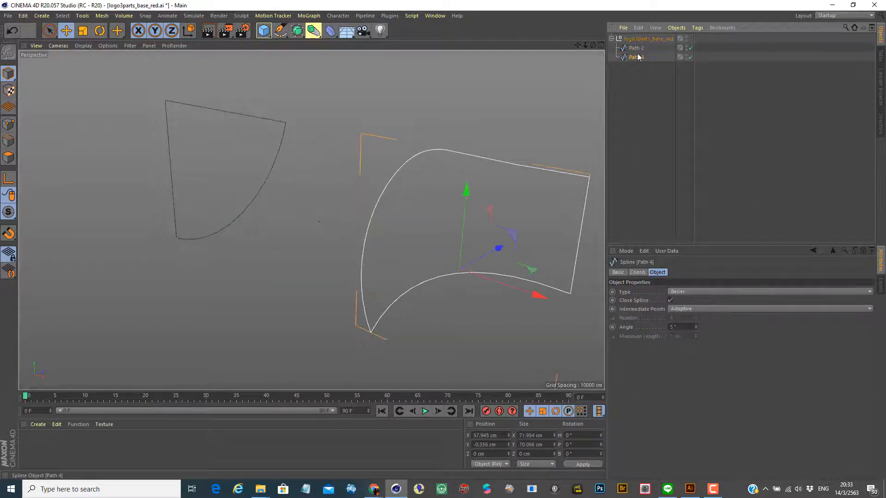
pyautogui.keyDown('ctrl'); pyautogui.click(637, 49); pyautogui.keyUp('ctrl')
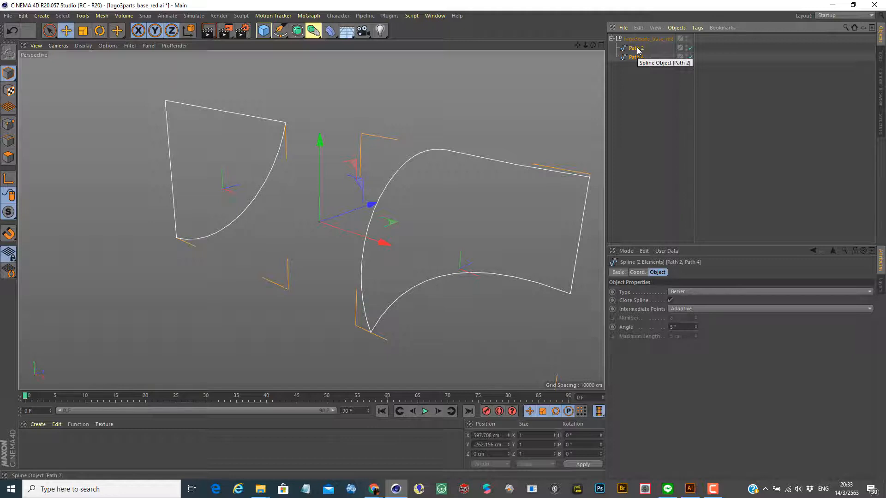
# Step: Copy the logo3parts_base_red group and paste it into the logo3parts_base_blue.ai project
pyautogui.click(637, 40)
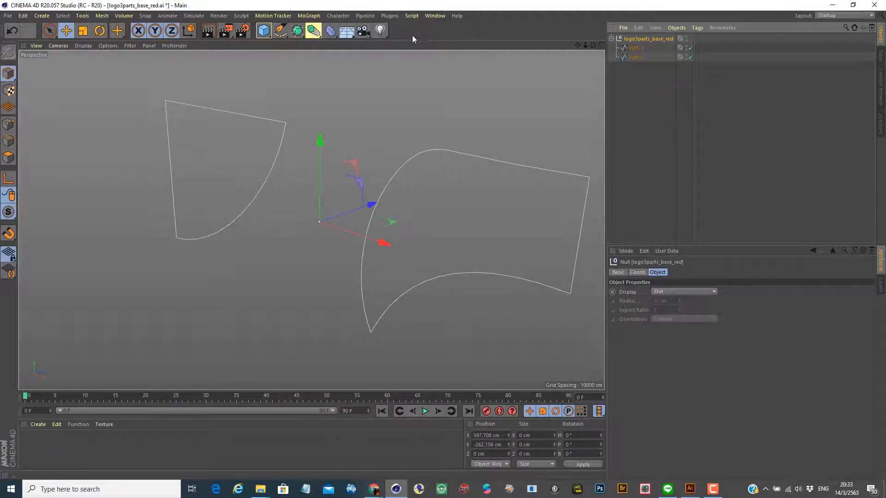
pyautogui.click(434, 17)
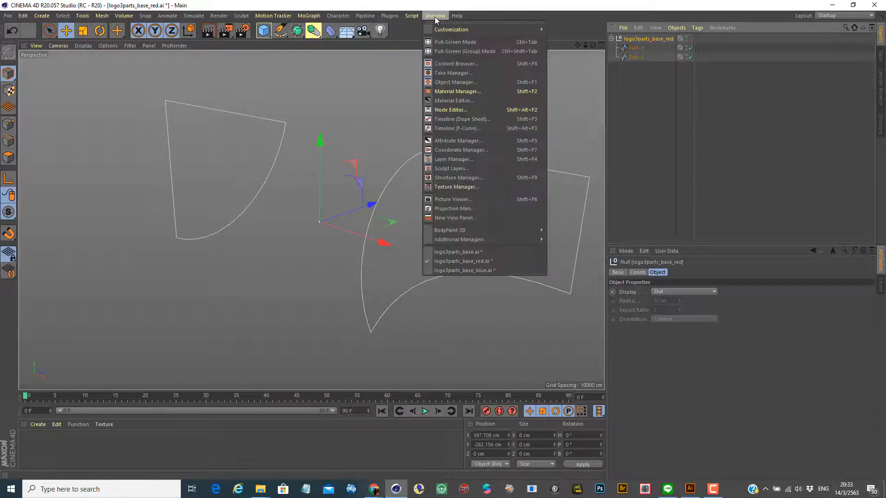
pyautogui.click(455, 270)
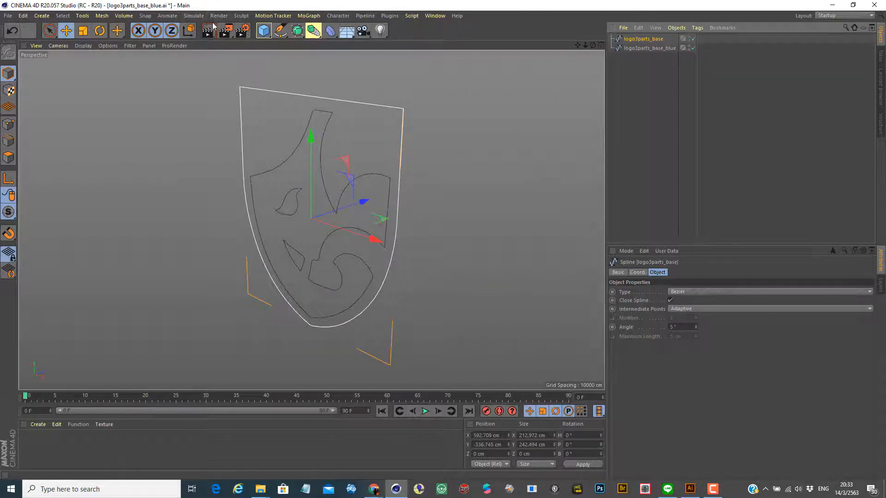
pyautogui.hotkey('ctrl', 'v')
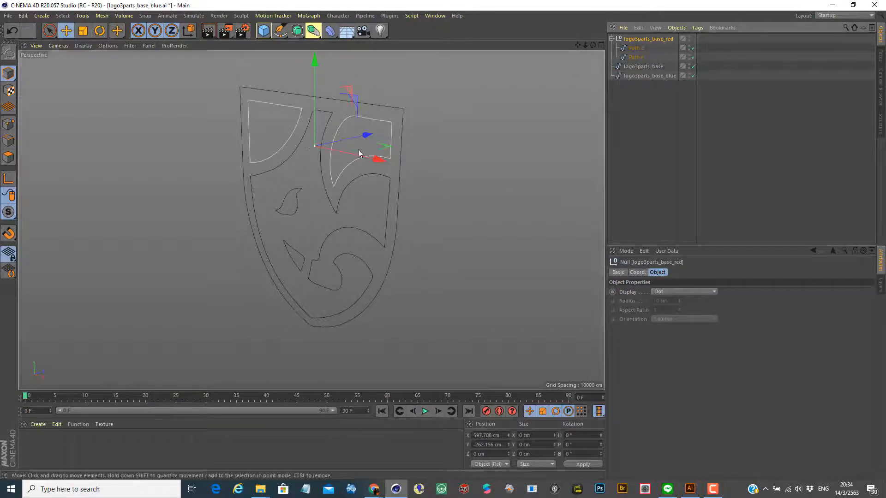
# Step: Examine the combined logo splines in the four-view layout with the whole shield in the front view, including logo3parts_base_blue
pyautogui.click(600, 45)
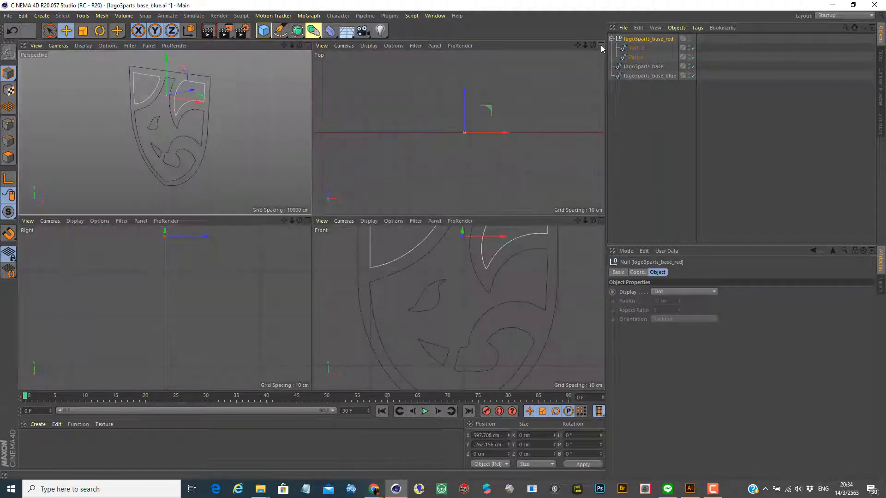
pyautogui.click(584, 222)
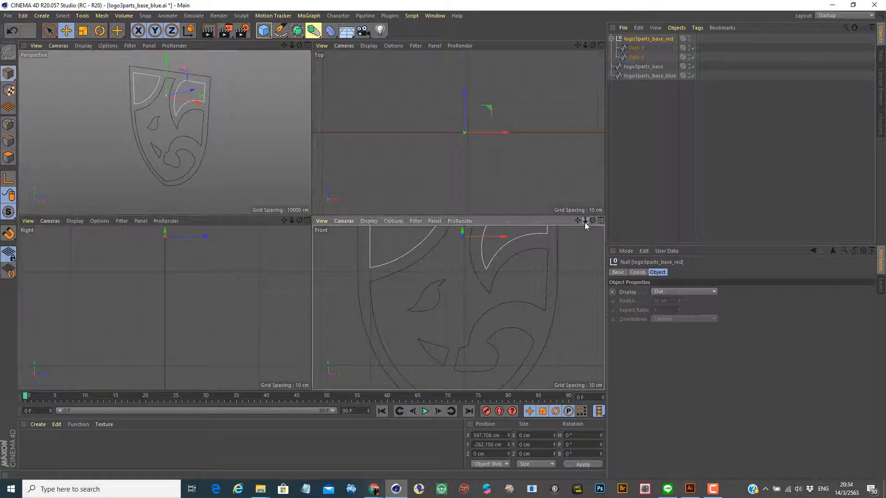
pyautogui.moveTo(585, 222); pyautogui.dragTo(595, 226)
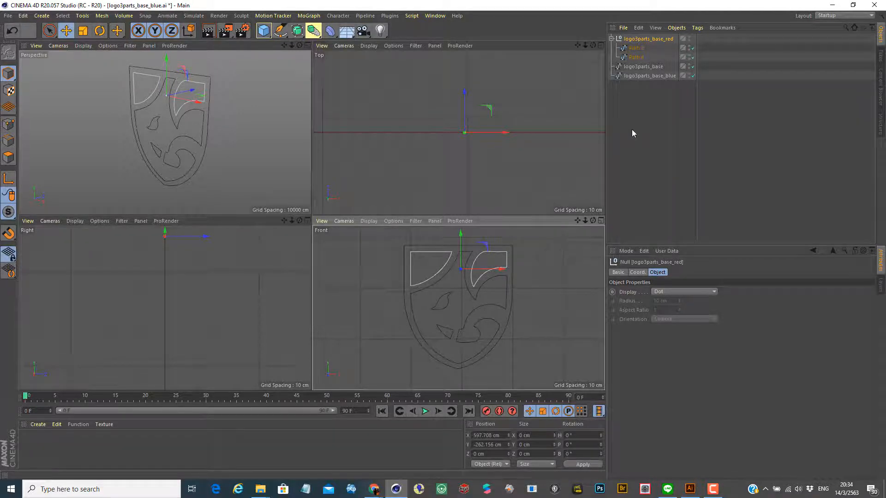
pyautogui.keyDown('ctrl'); pyautogui.click(640, 77); pyautogui.keyUp('ctrl')
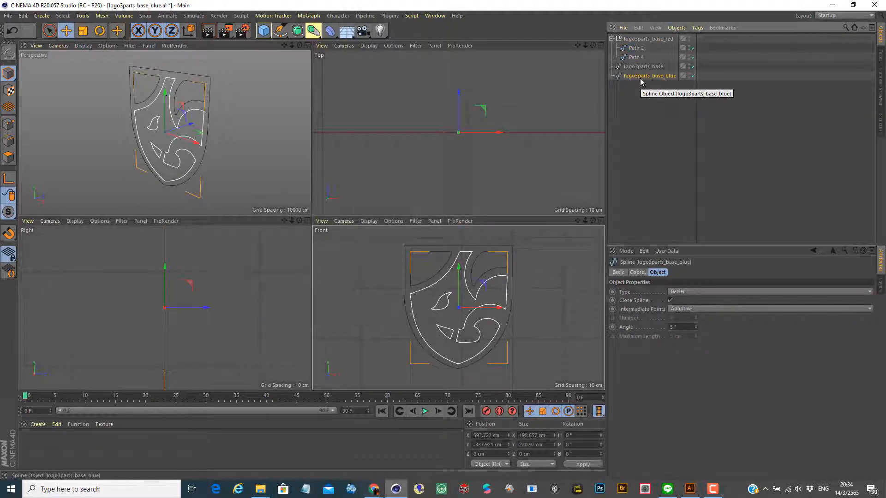
# Step: Add an Extrude object, nest the logo3parts_base spline under it, and maximize the perspective view
pyautogui.click(644, 67)
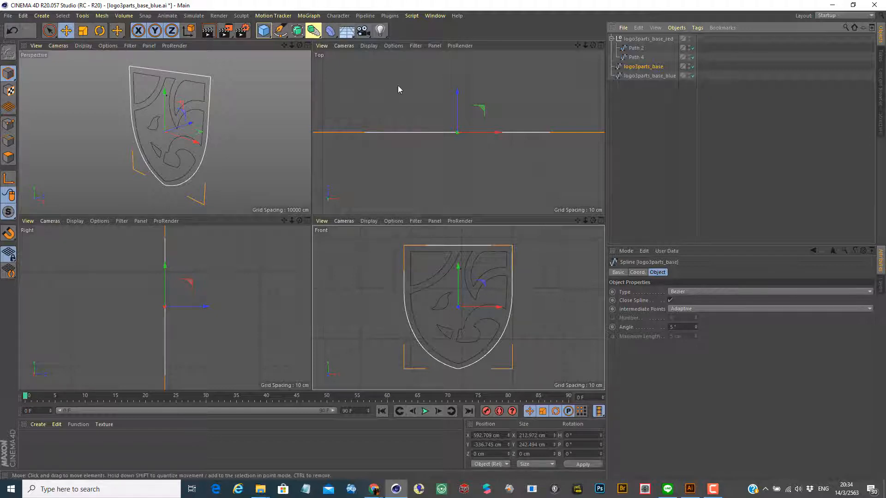
pyautogui.click(297, 31)
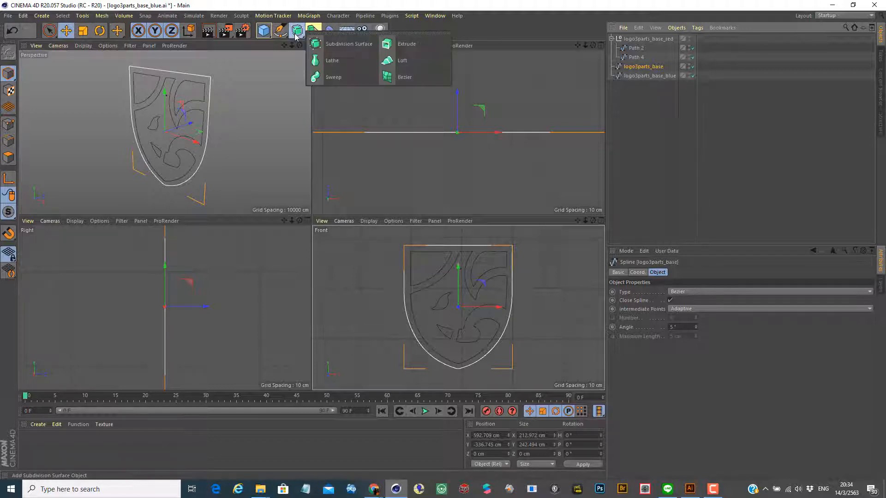
pyautogui.click(389, 44)
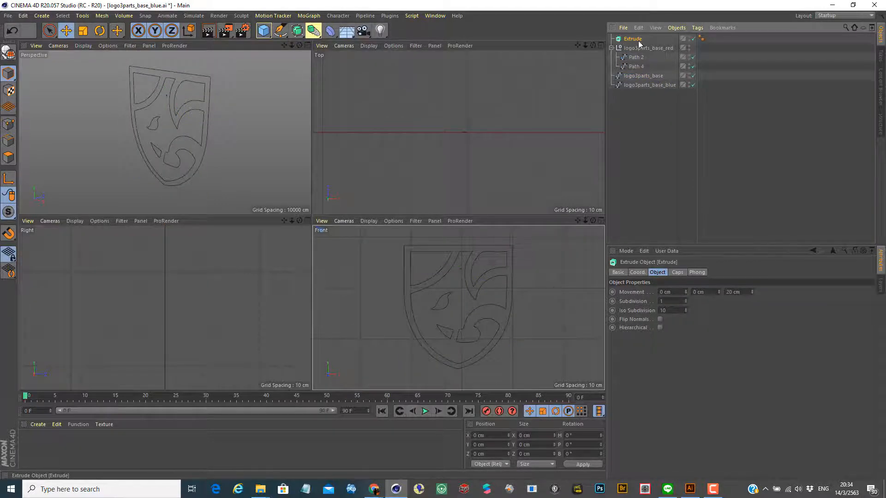
pyautogui.click(639, 76)
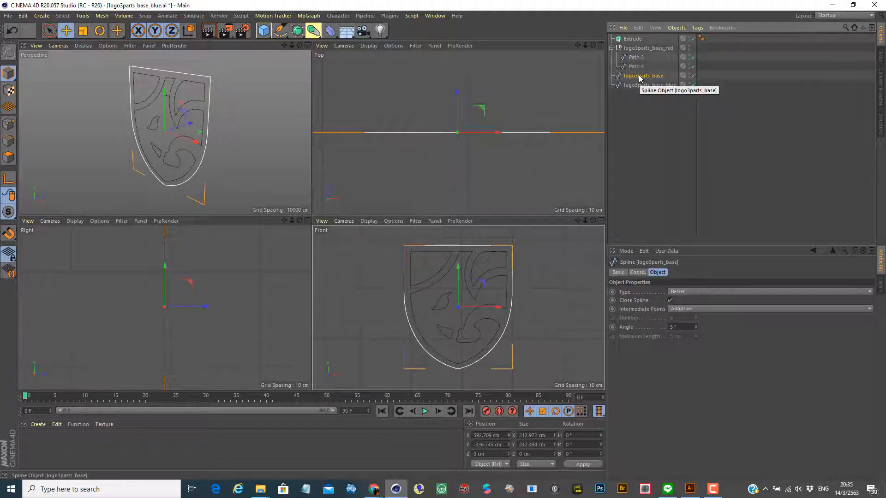
pyautogui.moveTo(642, 78); pyautogui.dragTo(631, 40)
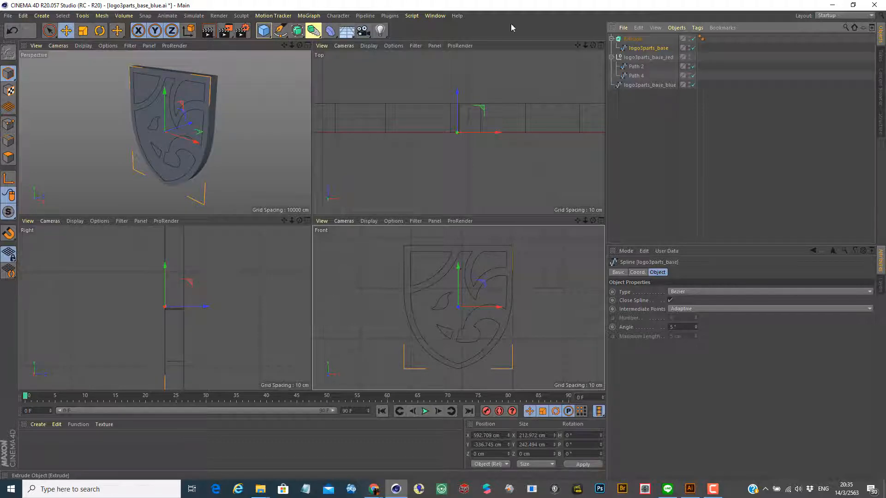
pyautogui.click(307, 45)
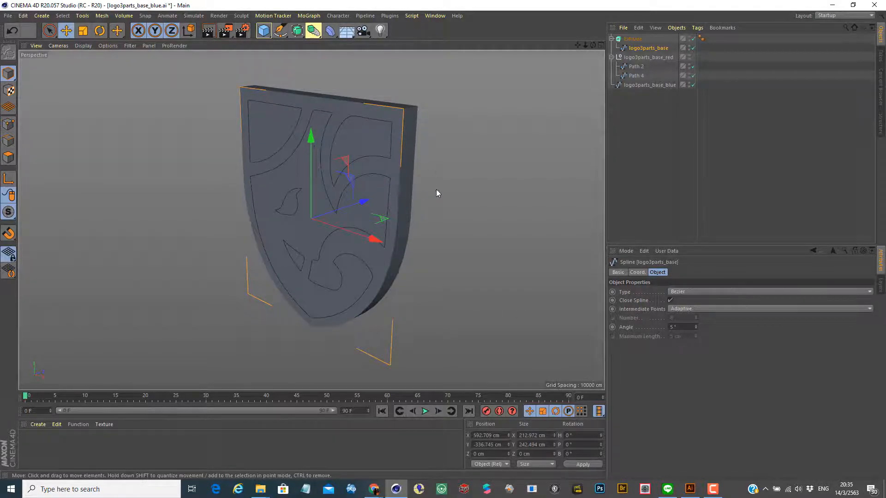
# Step: Try a Z movement of 144 cm on the shield base's Extrude object and undo it
pyautogui.click(633, 39)
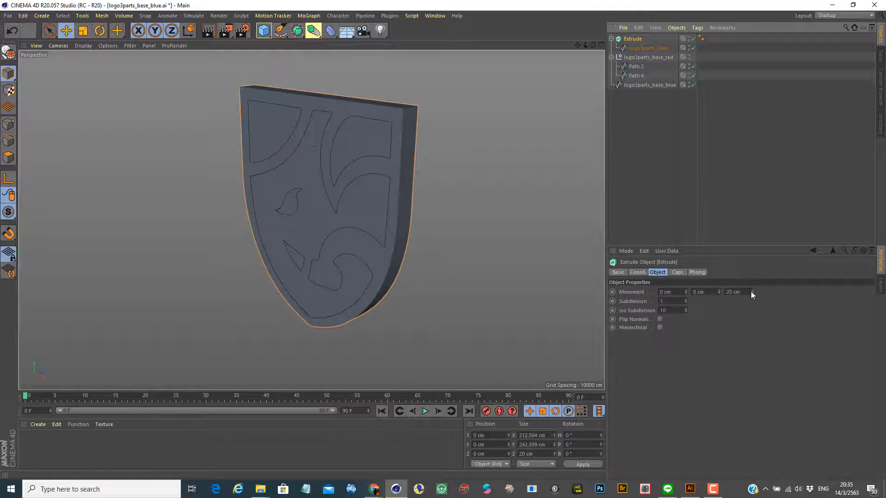
pyautogui.moveTo(752, 291); pyautogui.dragTo(753, 291)
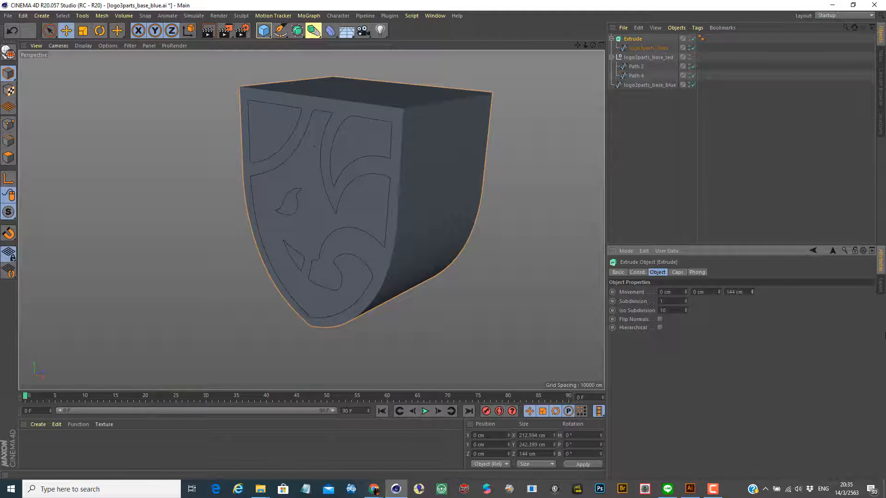
pyautogui.hotkey('ctrl', 'z')
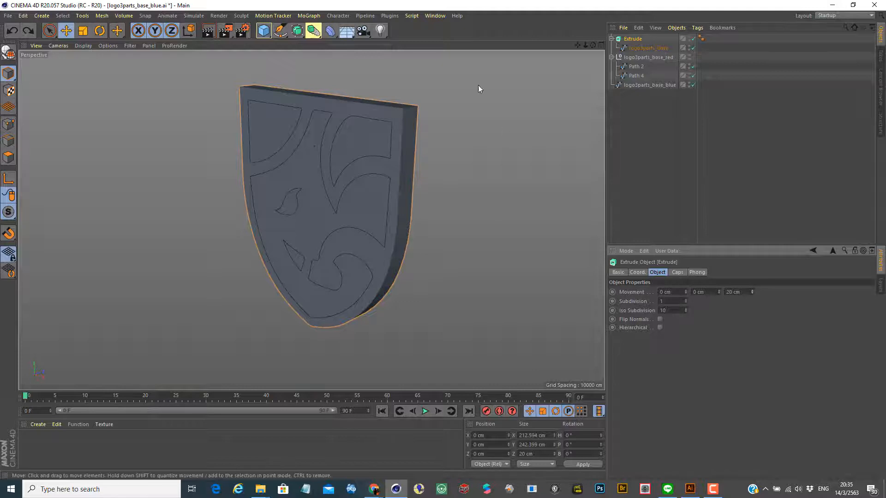
# Step: Set the shield base extrusion's start cap to Fillet and its end cap to Fillet Cap
pyautogui.moveTo(585, 45); pyautogui.dragTo(628, 49)
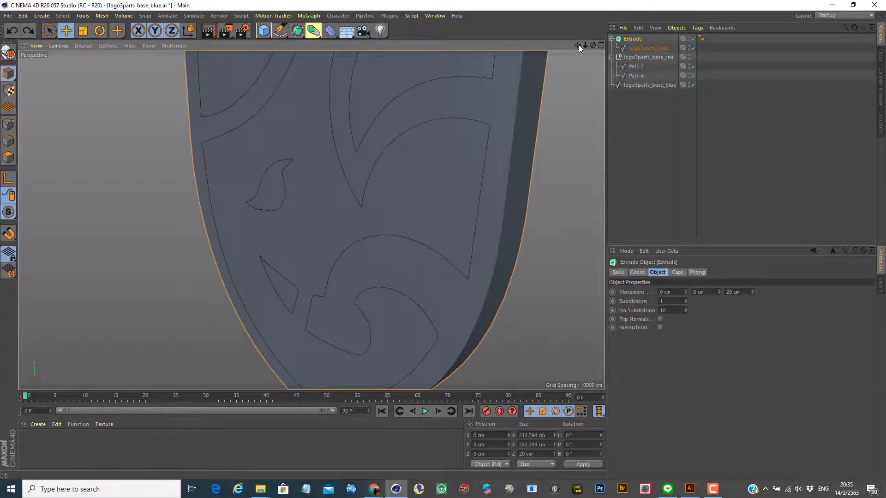
pyautogui.moveTo(578, 45); pyautogui.dragTo(580, 108)
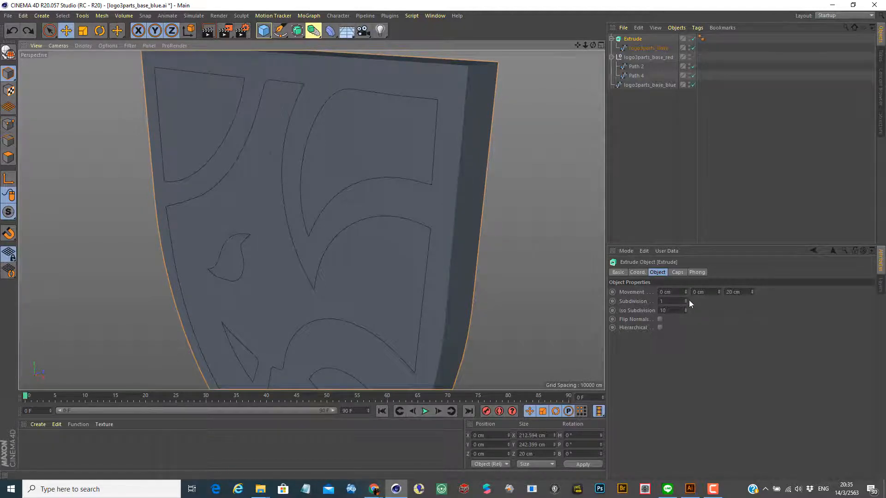
pyautogui.click(679, 272)
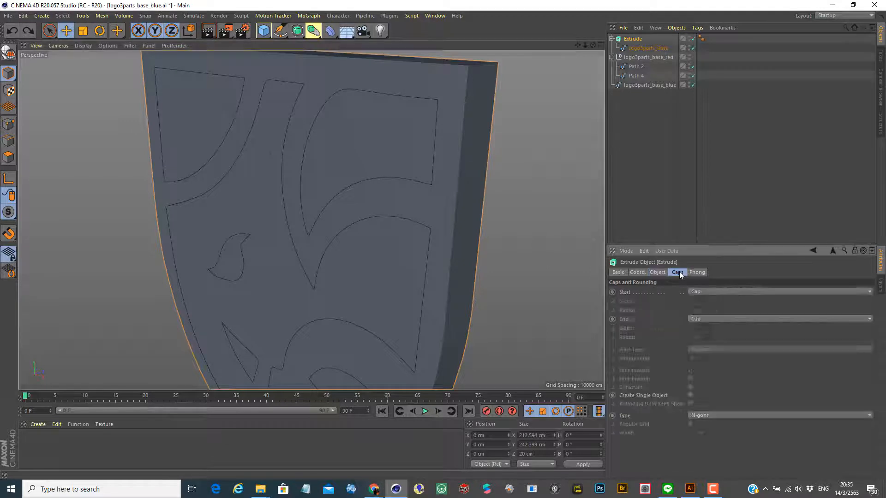
pyautogui.click(701, 292)
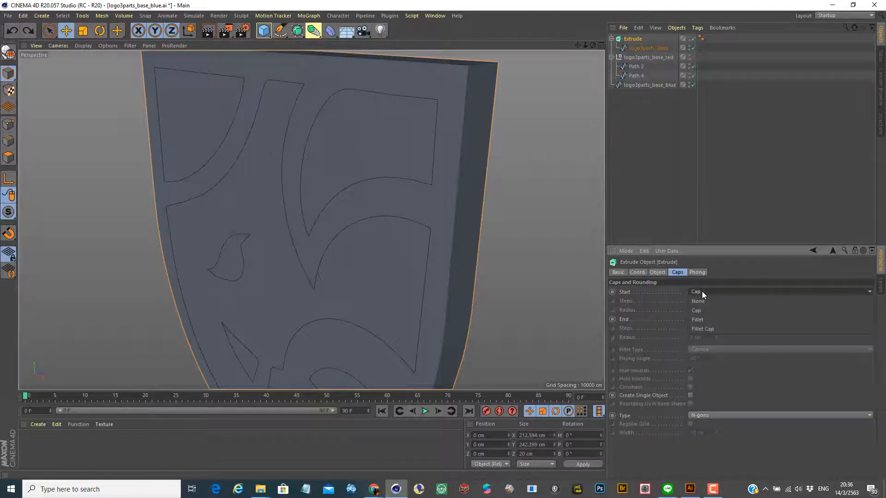
pyautogui.click(714, 322)
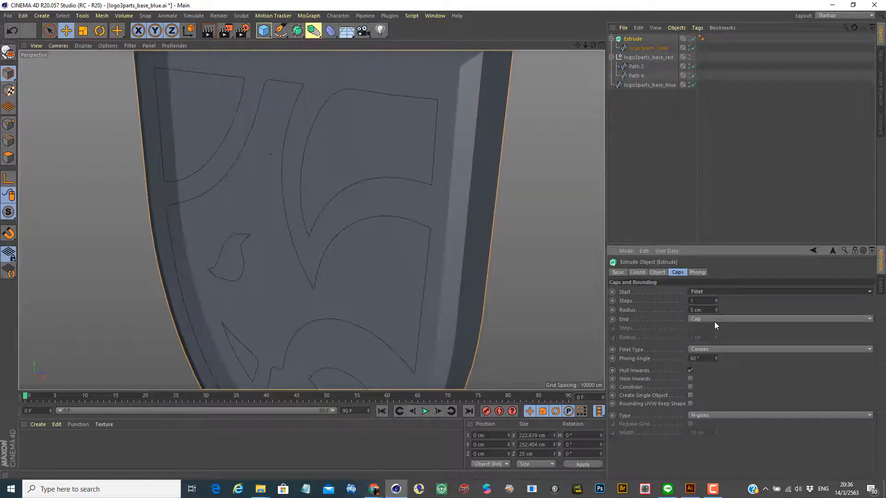
pyautogui.click(717, 318)
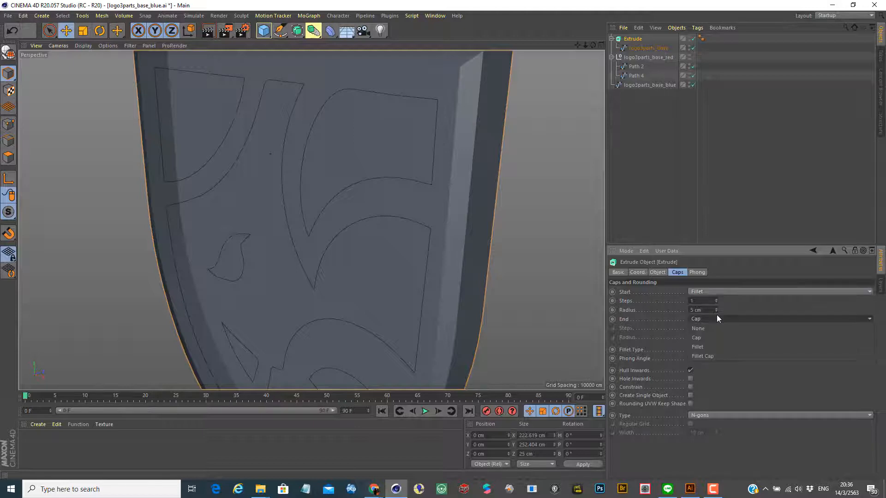
pyautogui.click(718, 356)
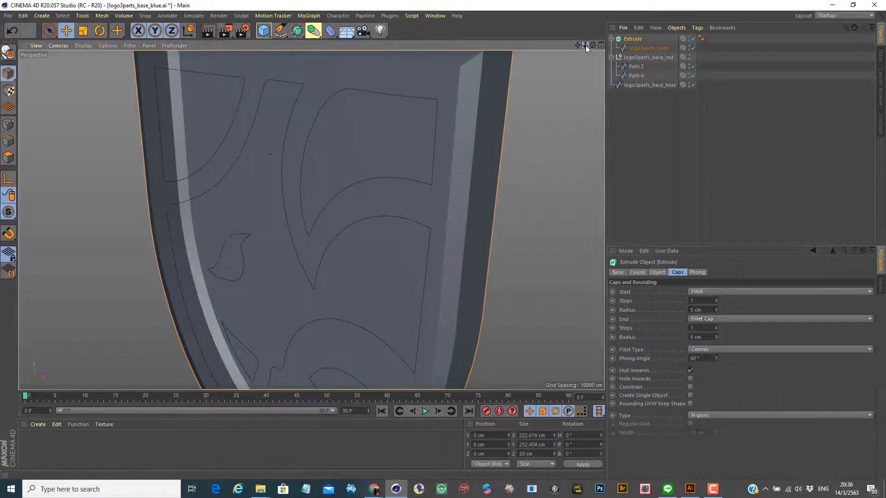
# Step: Change the shield base extrusion's start cap to Fillet Cap
pyautogui.moveTo(586, 45); pyautogui.dragTo(560, 56)
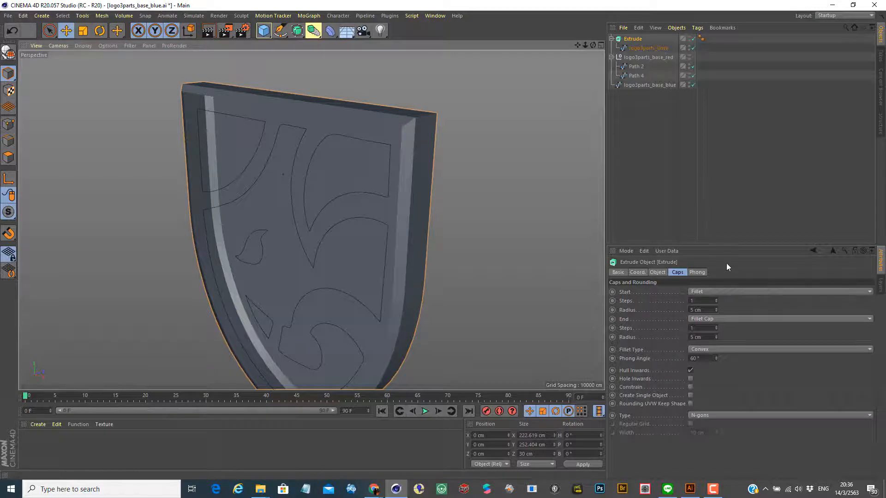
pyautogui.click(712, 291)
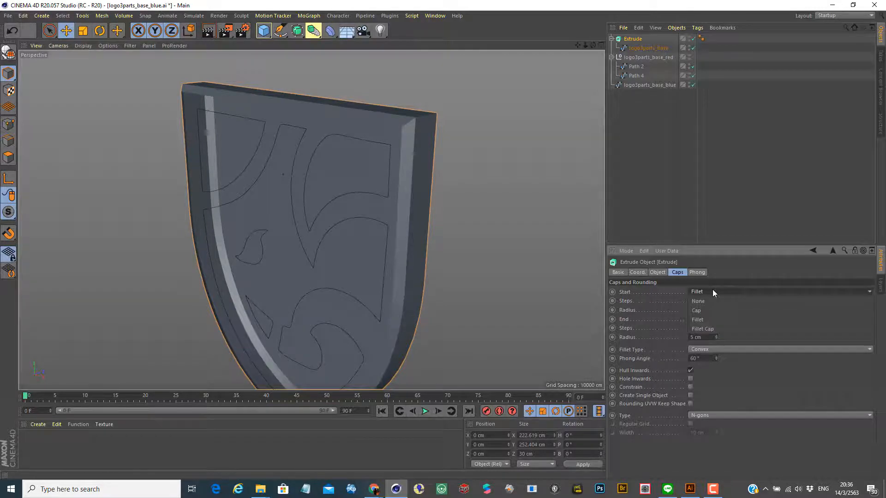
pyautogui.click(712, 331)
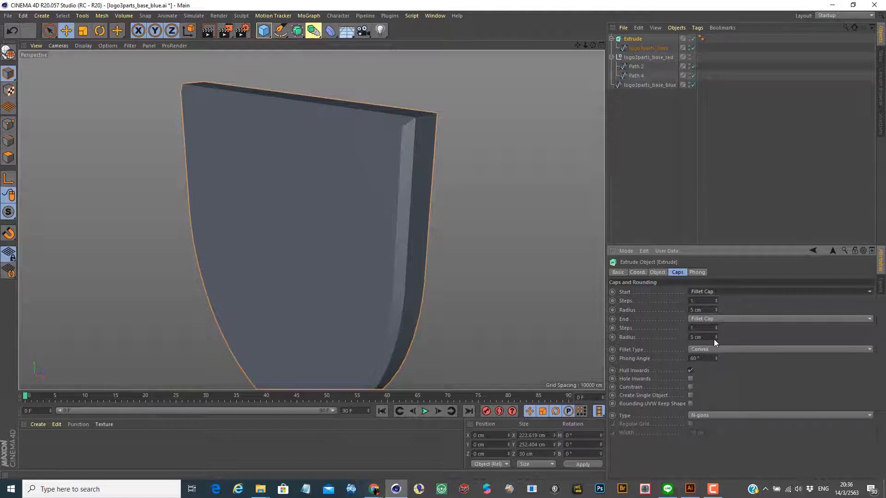
# Step: Try reducing the shield base's end cap fillet radius to 0 cm and undo it
pyautogui.click(715, 339)
pyautogui.click(716, 339)
pyautogui.click(715, 338)
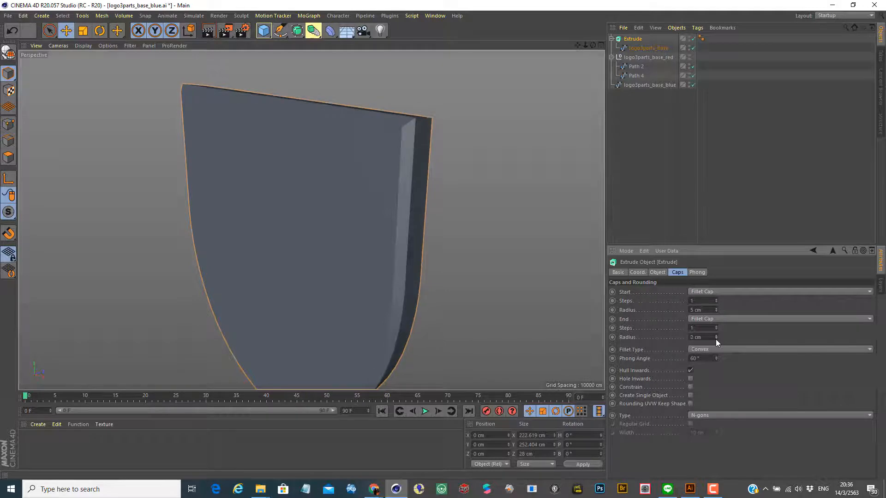
pyautogui.click(715, 338)
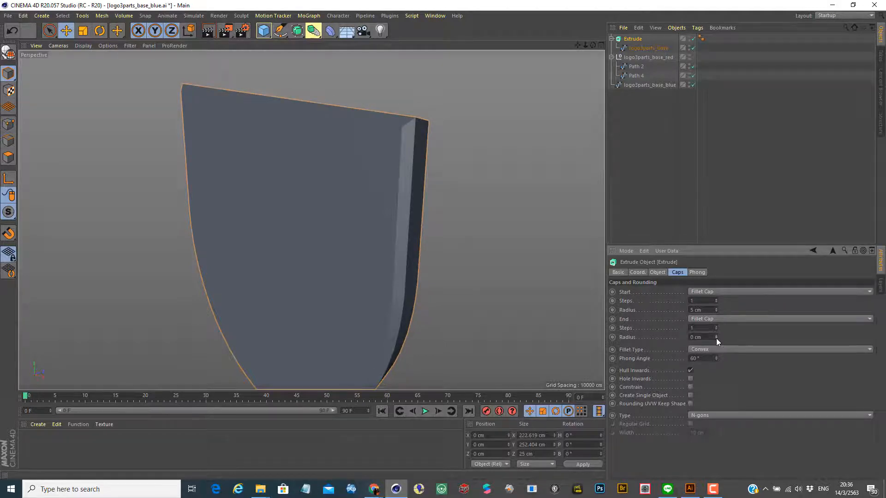
pyautogui.hotkey('ctrl', 'z')
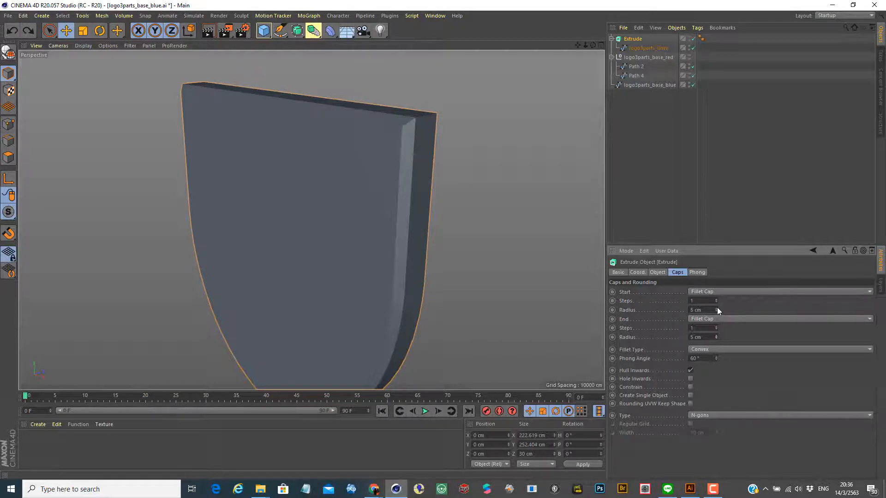
# Step: Try start cap fillet radii of 39 cm and 2 cm on the shield base, undoing each change
pyautogui.moveTo(717, 308); pyautogui.dragTo(716, 309)
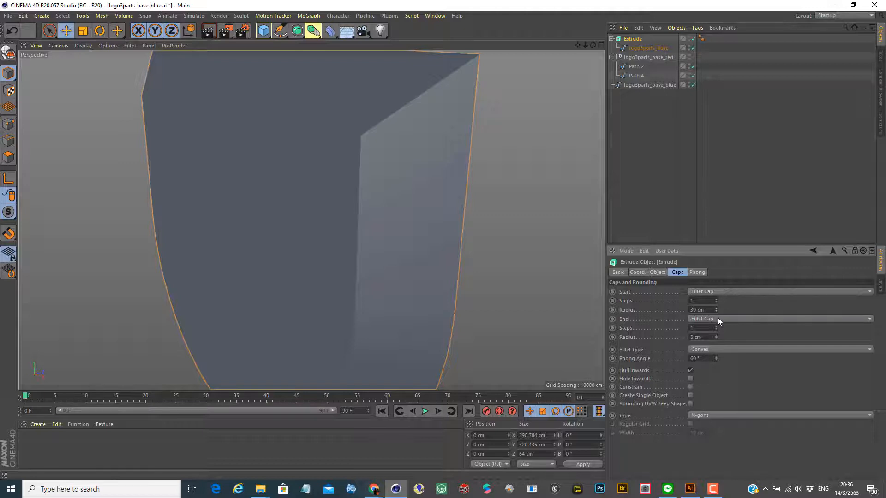
pyautogui.hotkey('ctrl', 'z')
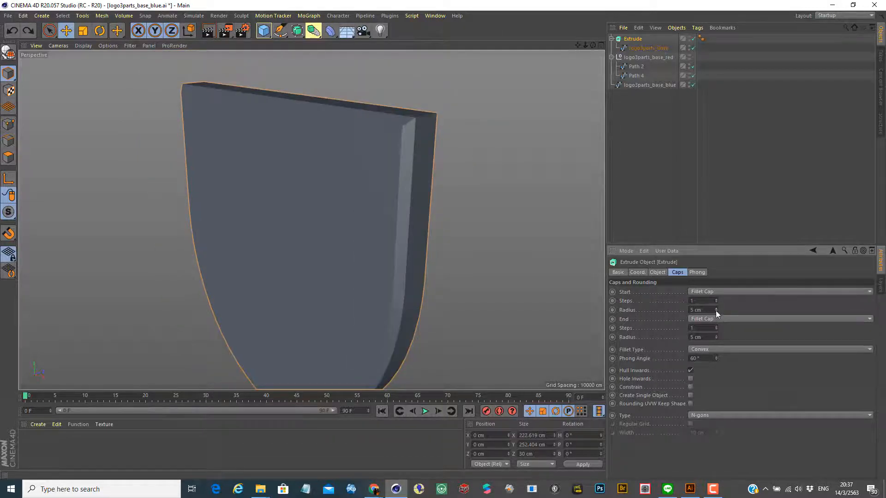
pyautogui.moveTo(715, 311); pyautogui.dragTo(715, 311)
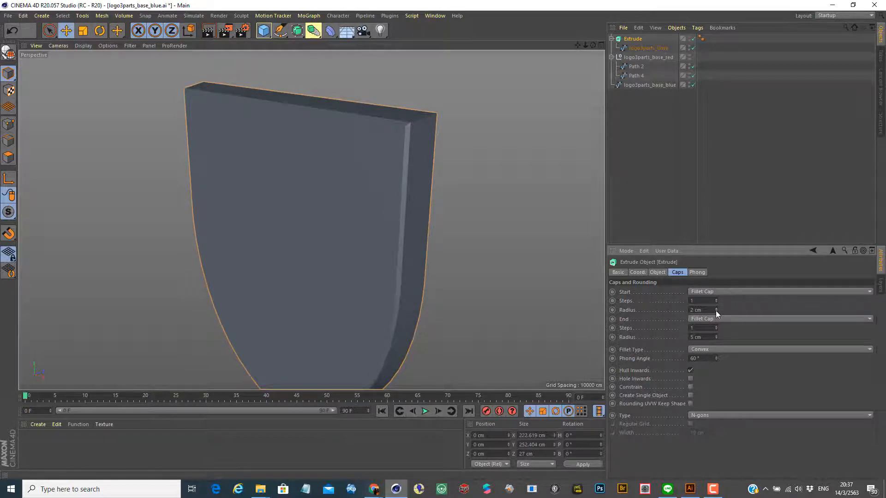
pyautogui.hotkey('ctrl', 'z')
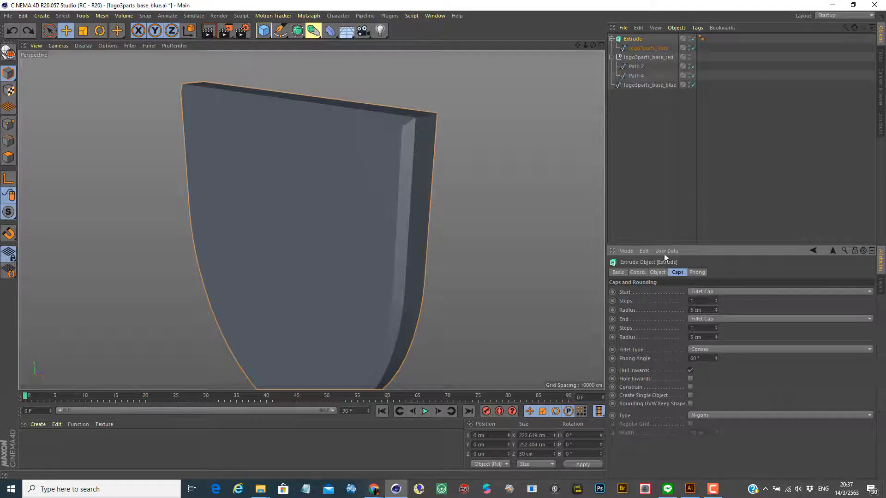
# Step: Compare None and Cap as the shield base's end cap and set it back to Fillet Cap
pyautogui.moveTo(594, 45); pyautogui.dragTo(539, 74)
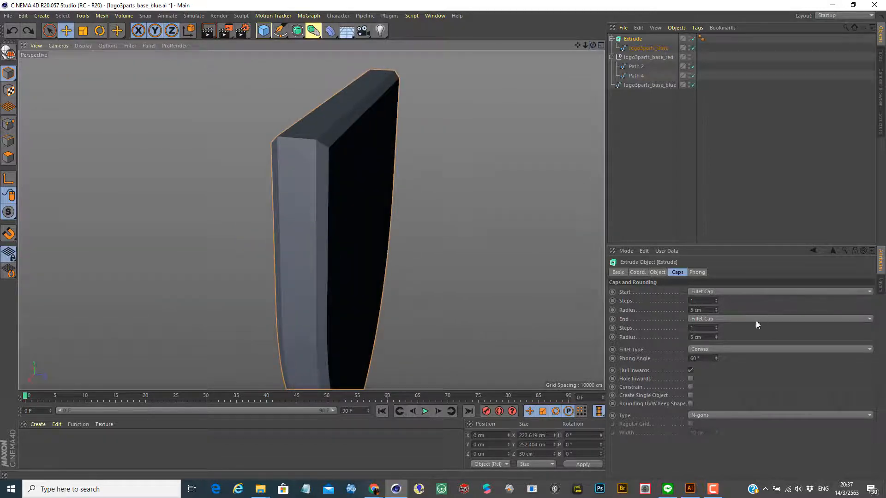
pyautogui.click(699, 319)
pyautogui.click(699, 328)
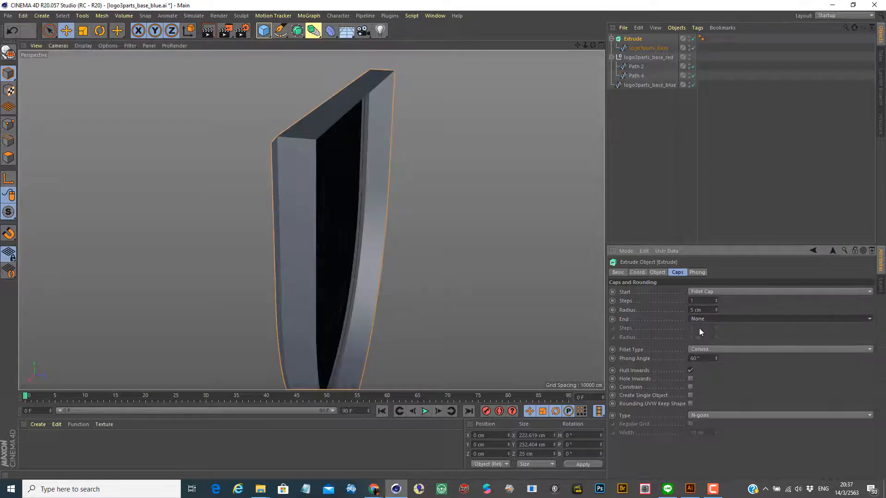
pyautogui.click(699, 319)
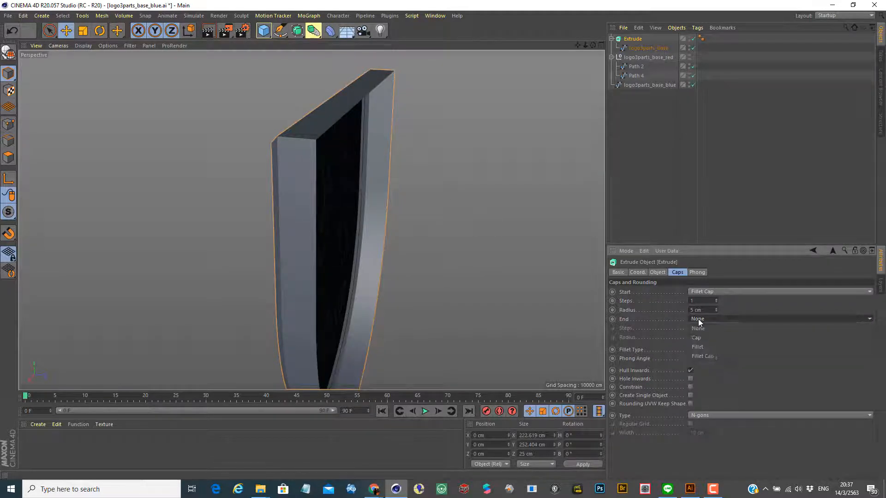
pyautogui.click(704, 338)
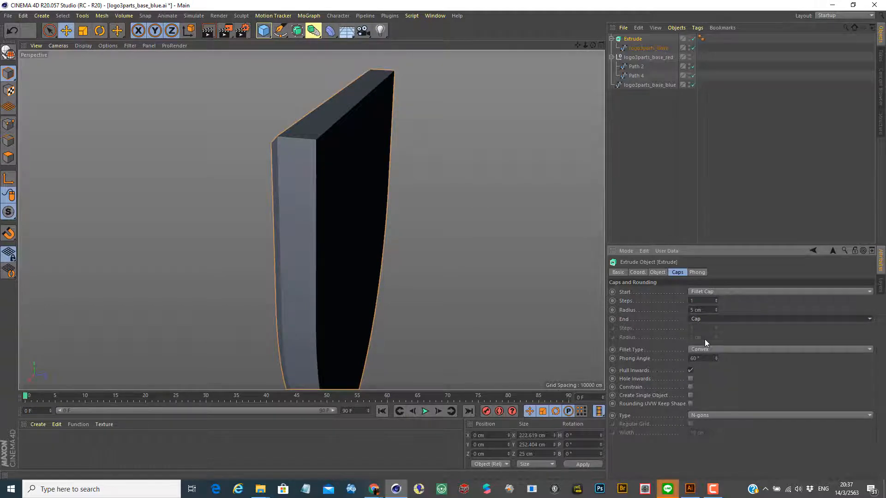
pyautogui.click(713, 318)
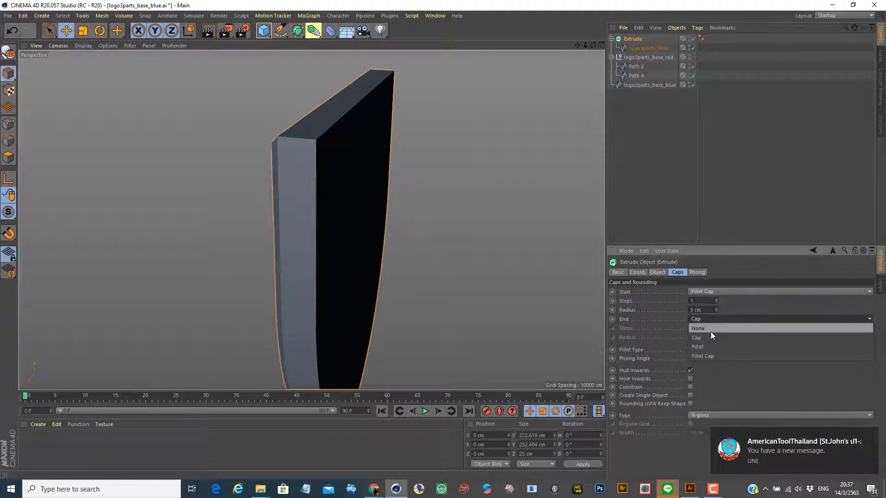
pyautogui.click(707, 355)
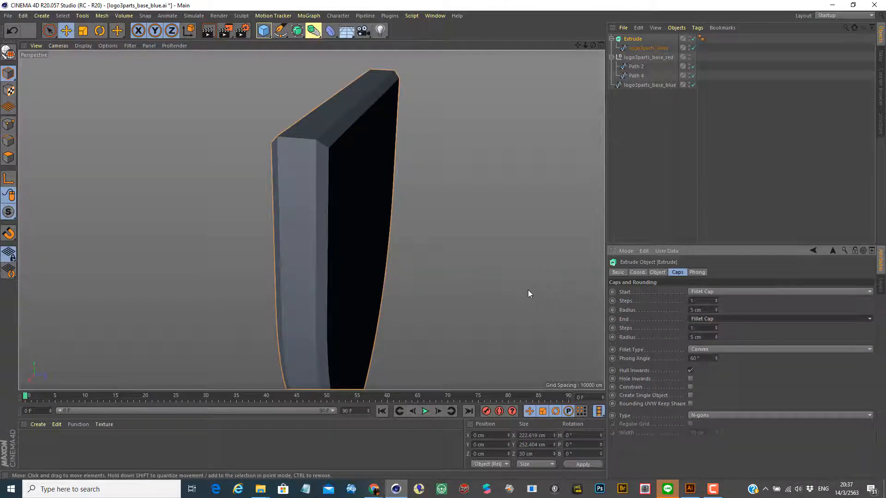
# Step: Switch to the four-view layout and move the logo3parts_base_blue spline along Z to about -7 cm, in front of the shield base
pyautogui.moveTo(593, 44); pyautogui.dragTo(312, 220)
pyautogui.moveTo(576, 46); pyautogui.dragTo(554, 56)
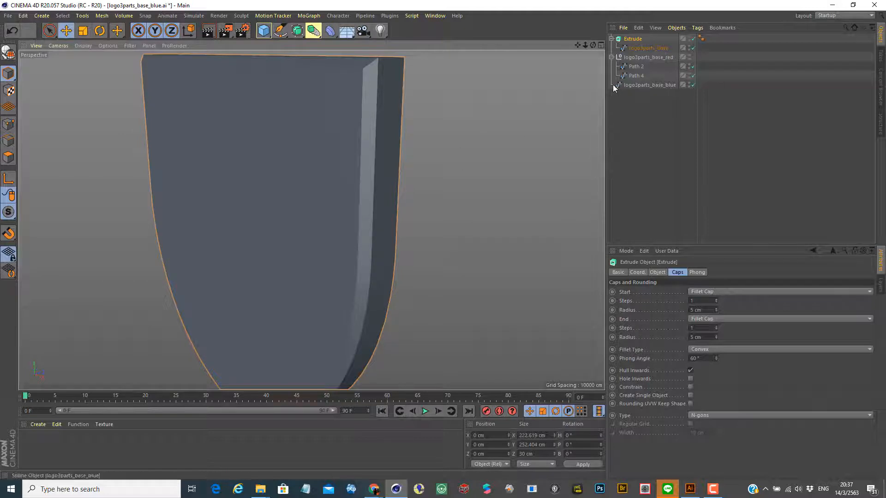
pyautogui.click(600, 45)
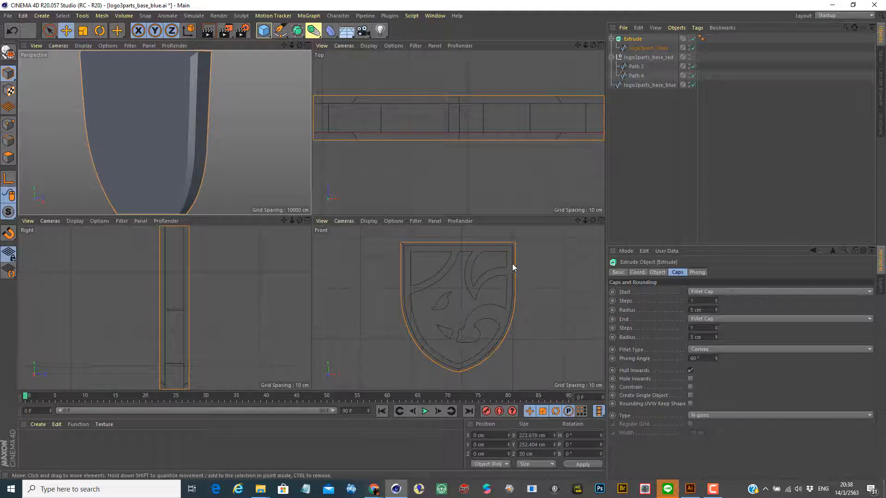
pyautogui.click(641, 86)
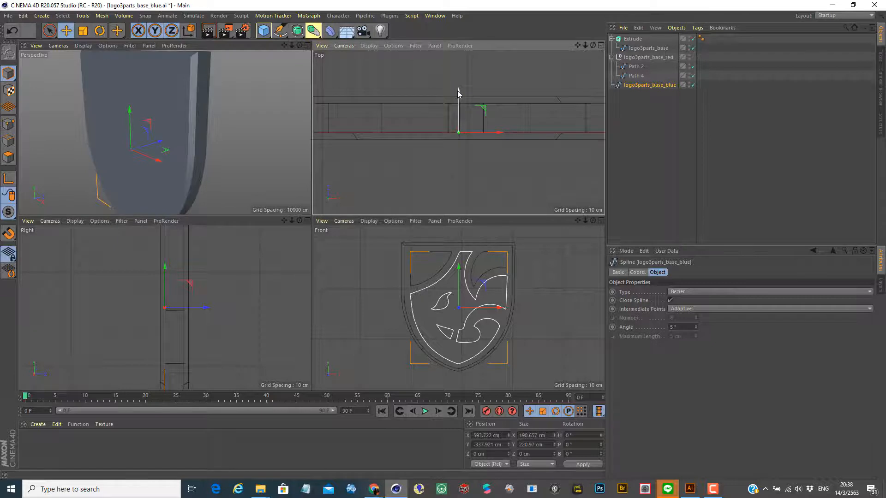
pyautogui.moveTo(458, 91); pyautogui.dragTo(458, 101)
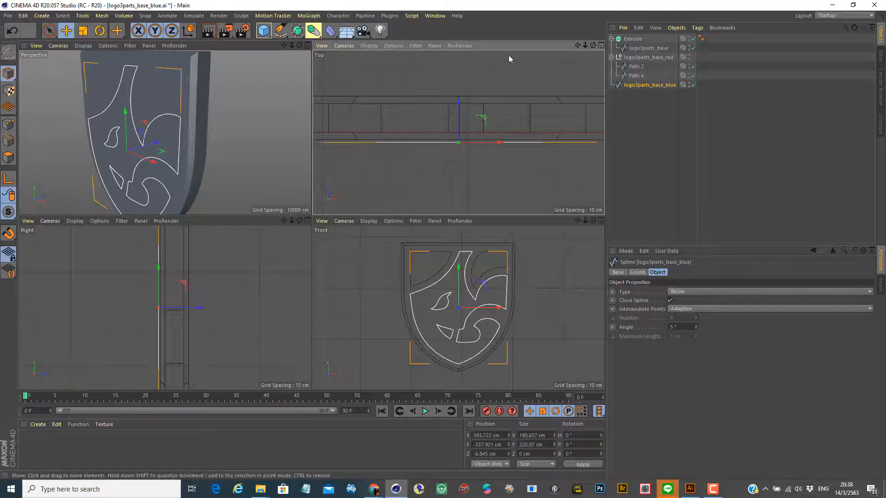
# Step: Add a second Extrude object and nest the logo3parts_base_blue spline under it
pyautogui.click(295, 31)
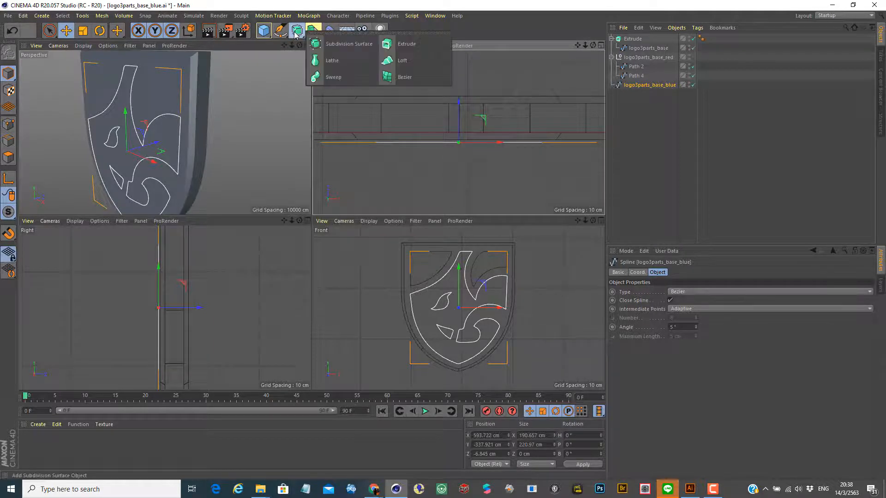
pyautogui.click(411, 44)
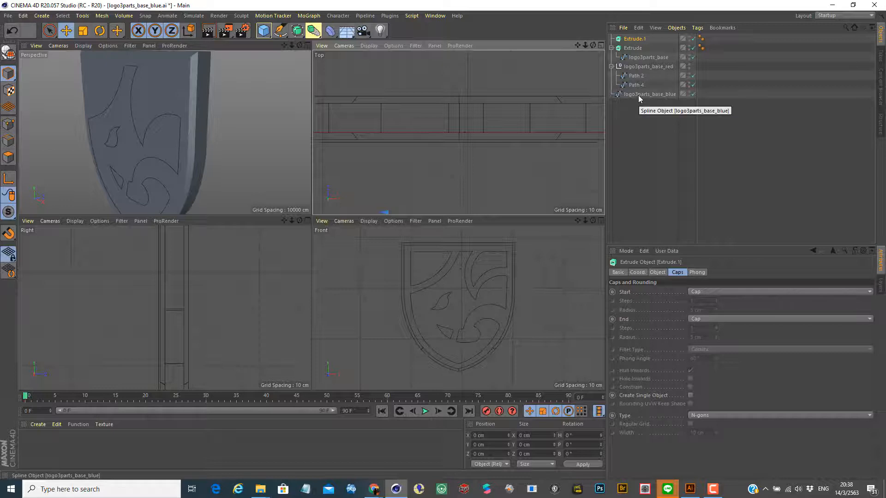
pyautogui.click(639, 95)
pyautogui.moveTo(639, 98); pyautogui.dragTo(639, 40)
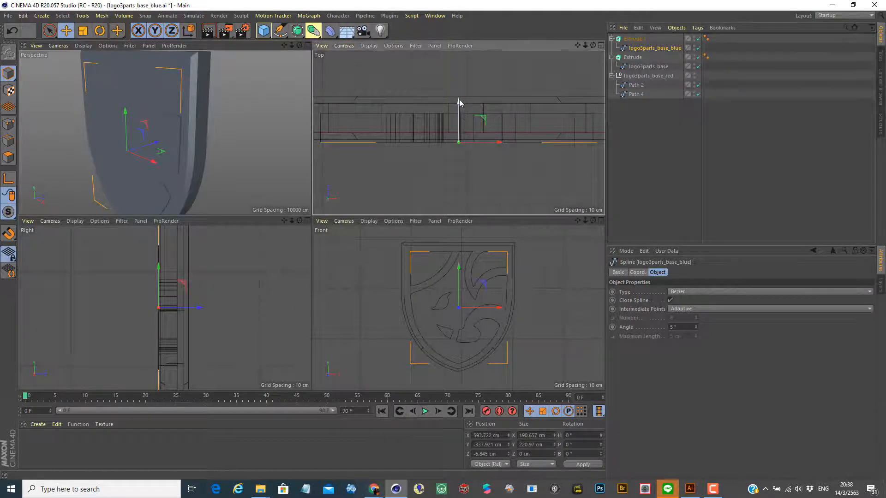
# Step: Move the nested logo3parts_base_blue spline forward to about Z -29 cm and maximize the perspective view
pyautogui.moveTo(458, 99); pyautogui.dragTo(454, 132)
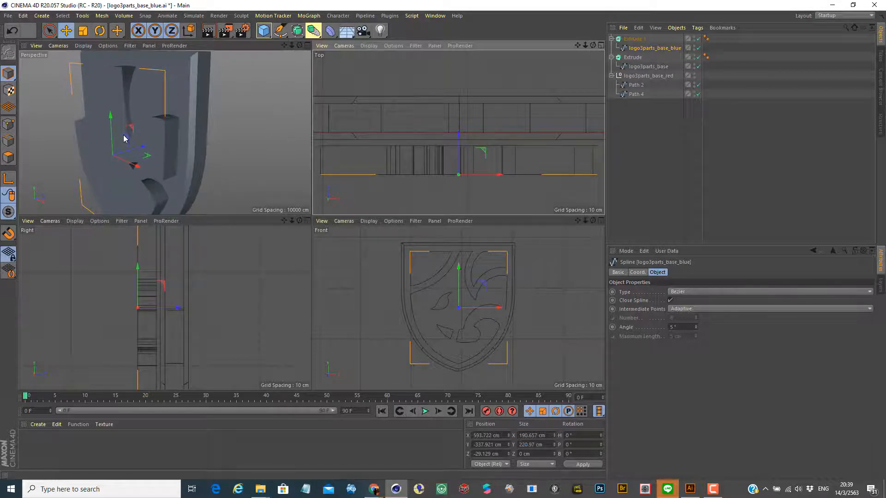
pyautogui.click(307, 46)
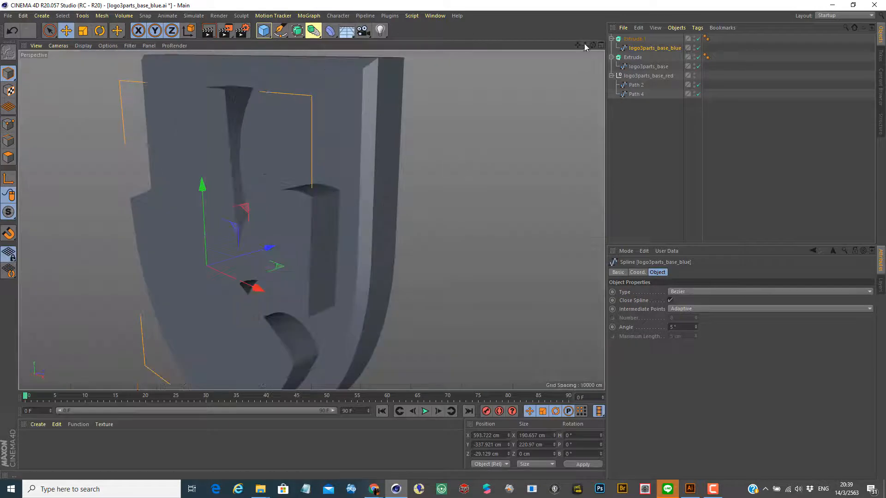
pyautogui.moveTo(593, 46); pyautogui.dragTo(564, 58)
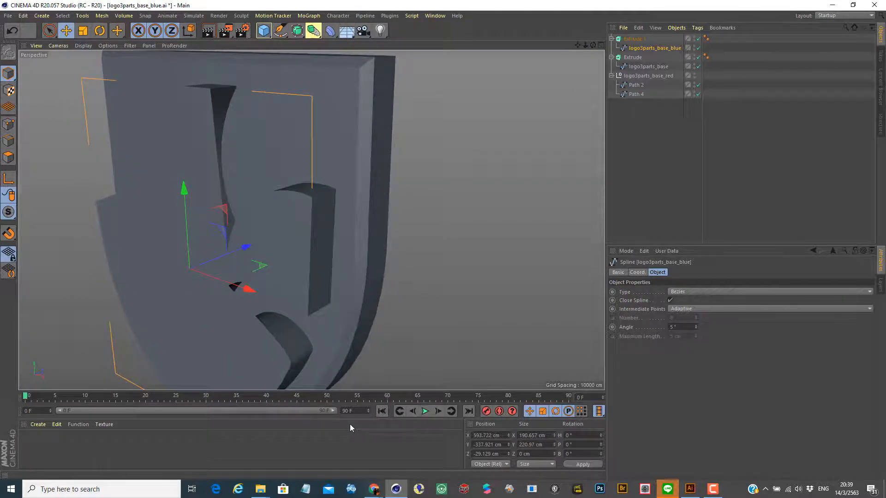
# Step: Create a new standard material and apply it to the shield base extrusion
pyautogui.click(38, 424)
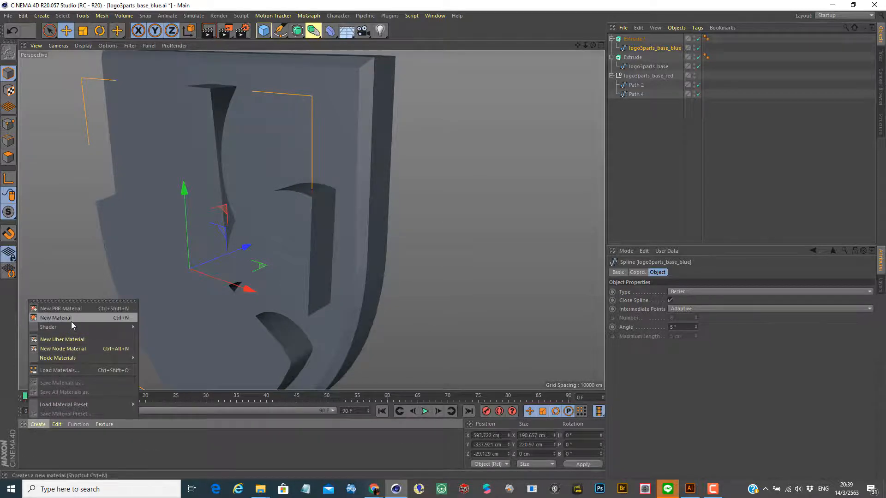
pyautogui.click(94, 318)
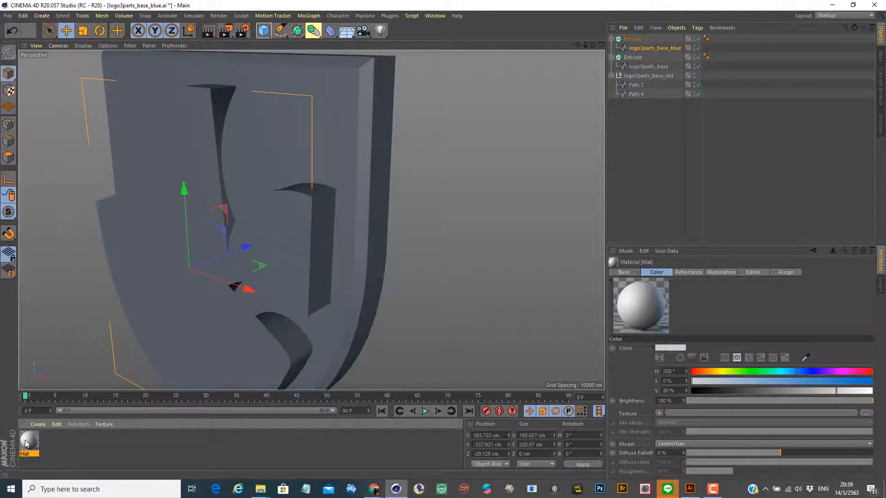
pyautogui.moveTo(27, 444); pyautogui.dragTo(351, 105)
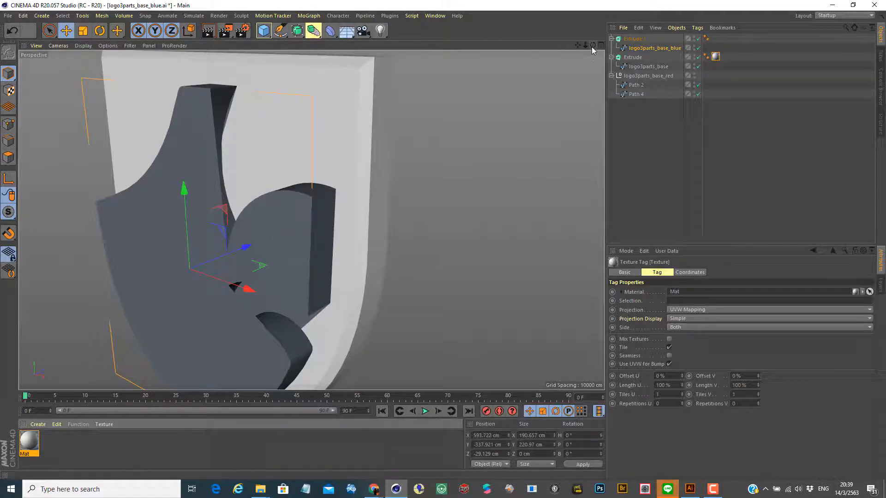
# Step: Create a second standard material for the logo
pyautogui.moveTo(593, 45); pyautogui.dragTo(593, 63)
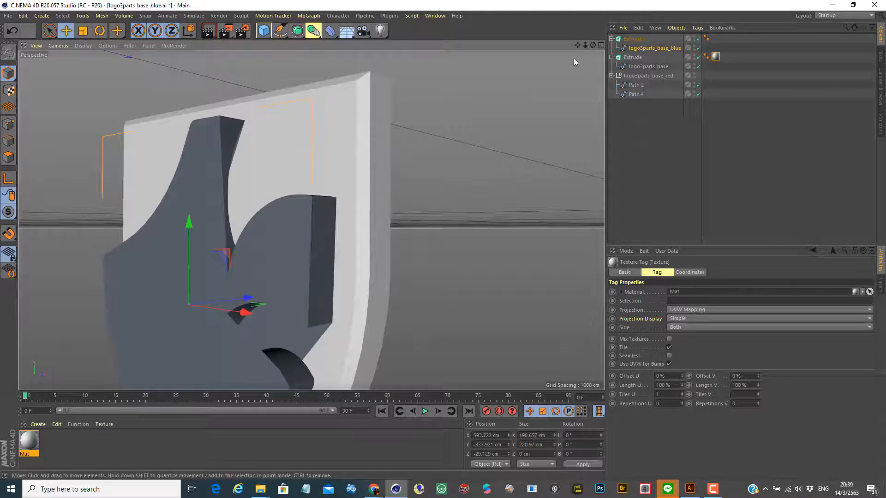
pyautogui.moveTo(576, 45); pyautogui.dragTo(569, 192)
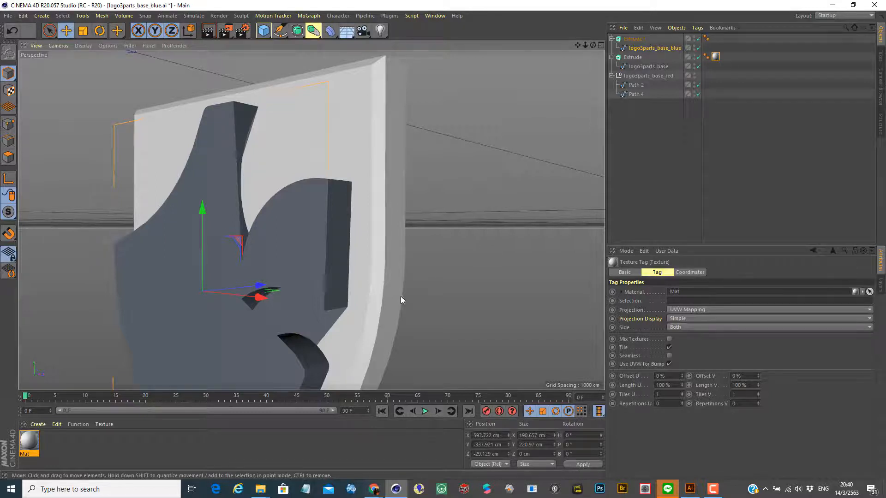
pyautogui.click(39, 425)
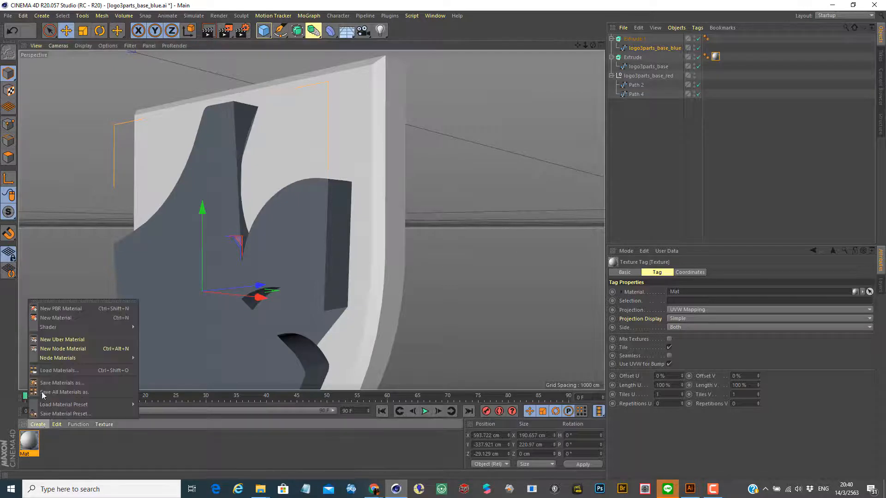
pyautogui.click(61, 318)
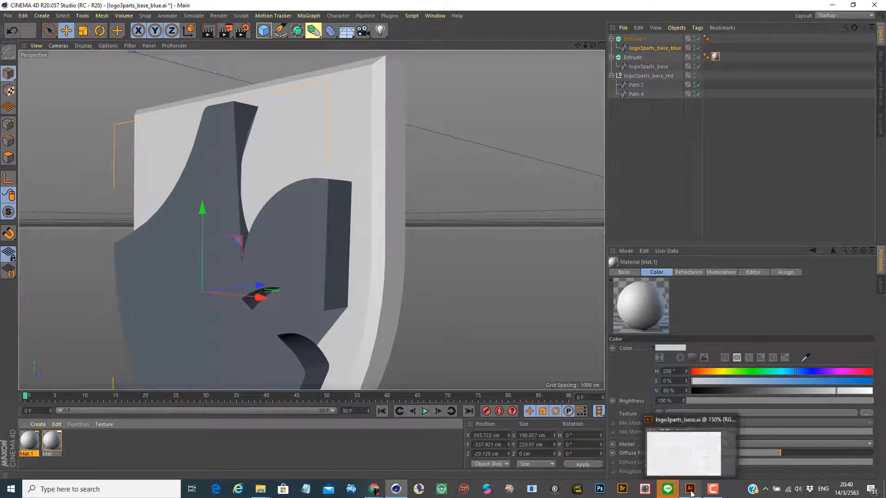
# Step: Switch to Illustrator and open the full-colour logo3parts artwork file
pyautogui.click(690, 490)
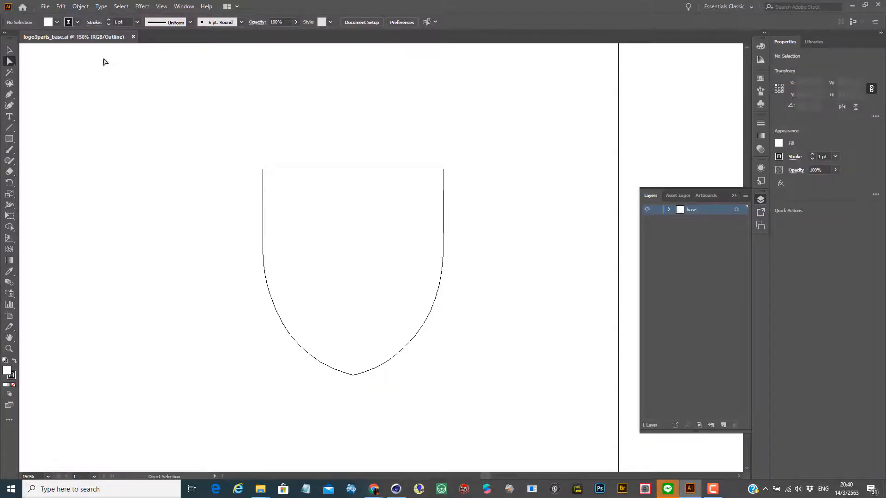
pyautogui.click(45, 7)
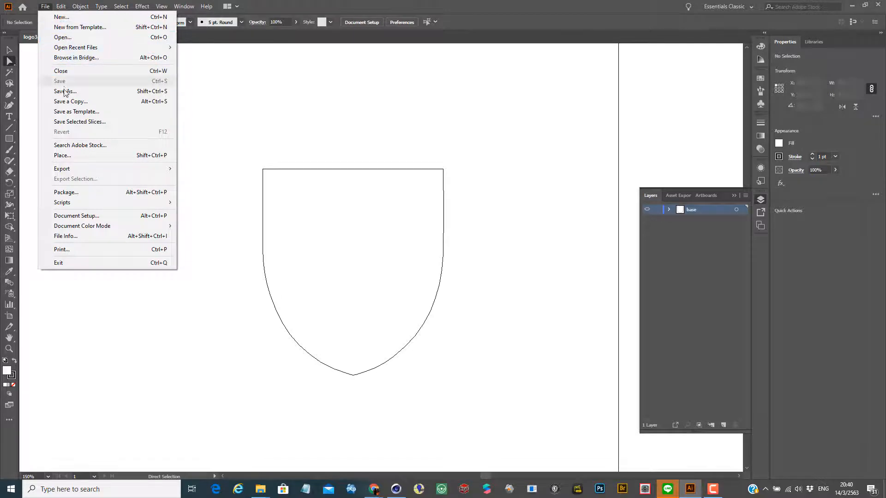
pyautogui.click(62, 37)
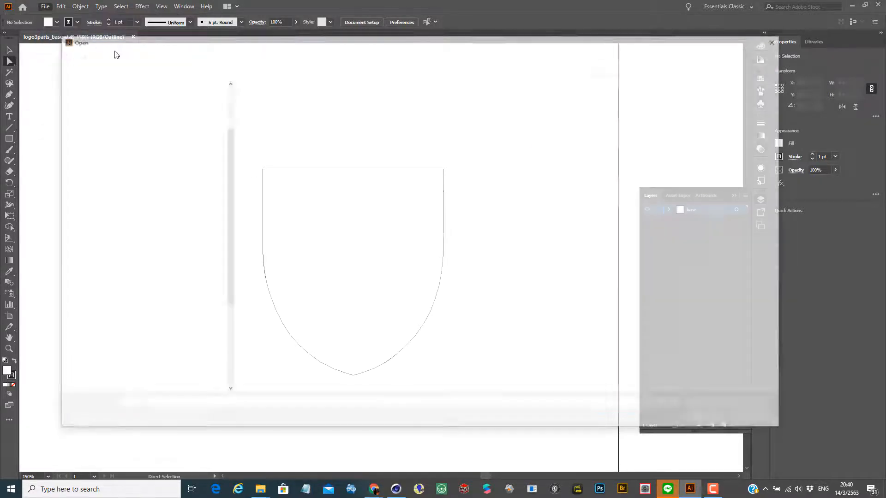
pyautogui.doubleClick(276, 107)
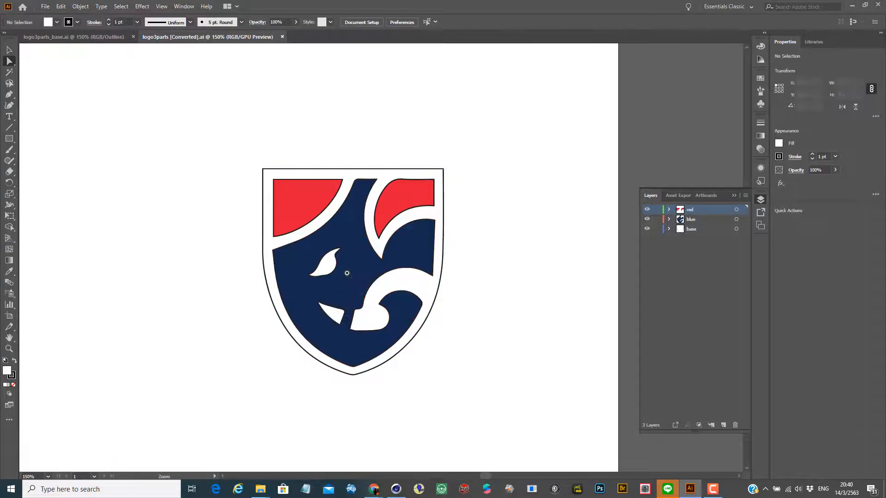
# Step: Select the dark blue shape in the shield artwork and look up the hex code of its fill colour
pyautogui.keyDown('ctrl'); pyautogui.click(347, 274); pyautogui.keyUp('ctrl')
pyautogui.keyDown('ctrl'); pyautogui.click(394, 253); pyautogui.keyUp('ctrl')
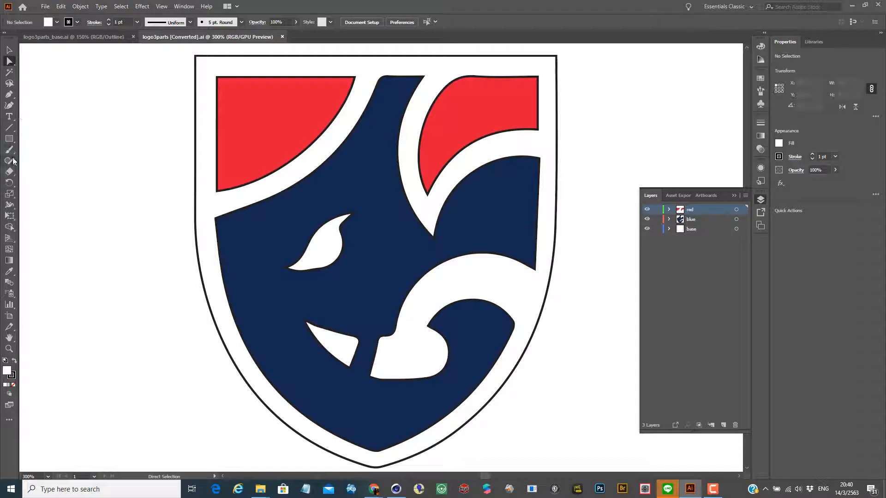
pyautogui.click(232, 256)
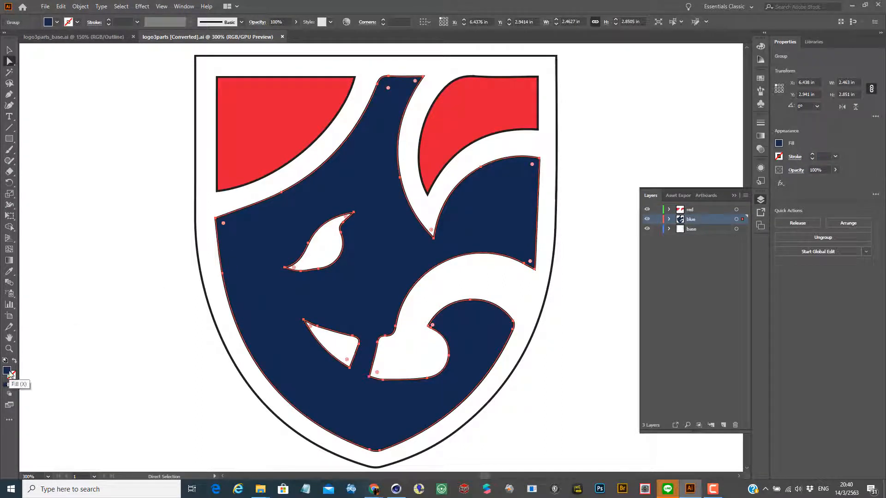
pyautogui.doubleClick(7, 370)
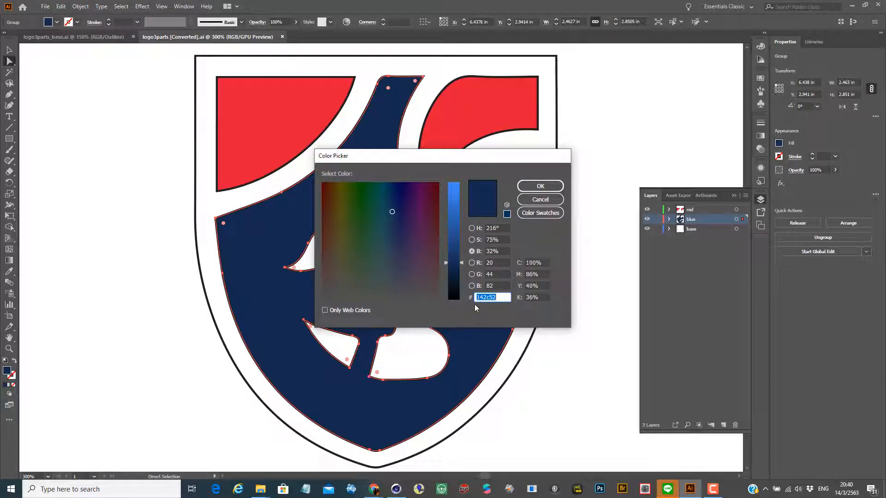
pyautogui.click(498, 296)
pyautogui.doubleClick(501, 296)
pyautogui.click(549, 200)
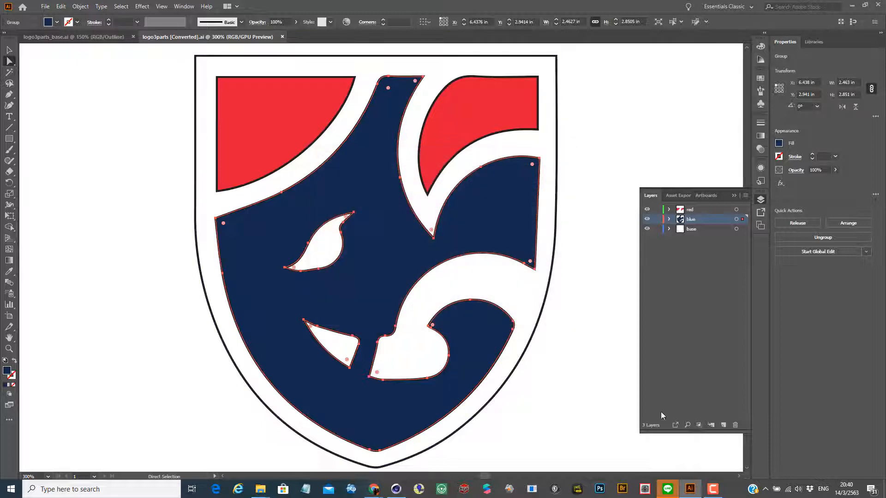
pyautogui.click(396, 490)
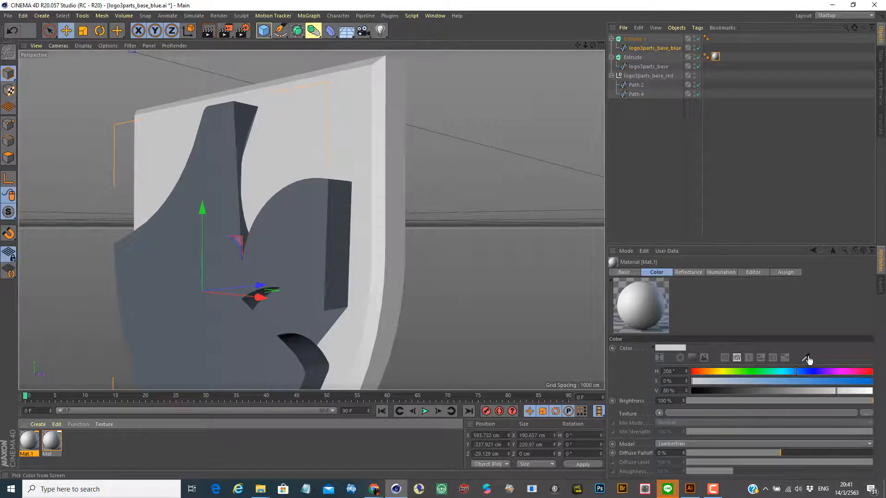
pyautogui.click(668, 349)
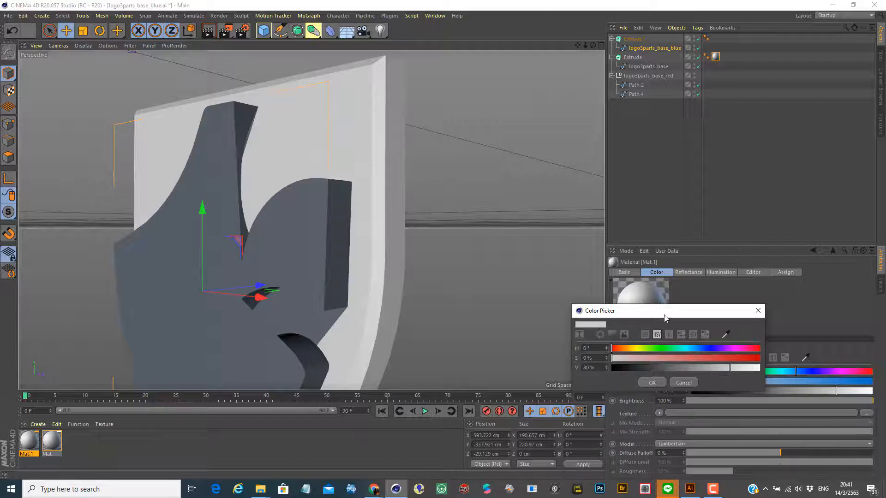
pyautogui.moveTo(663, 310); pyautogui.dragTo(599, 265)
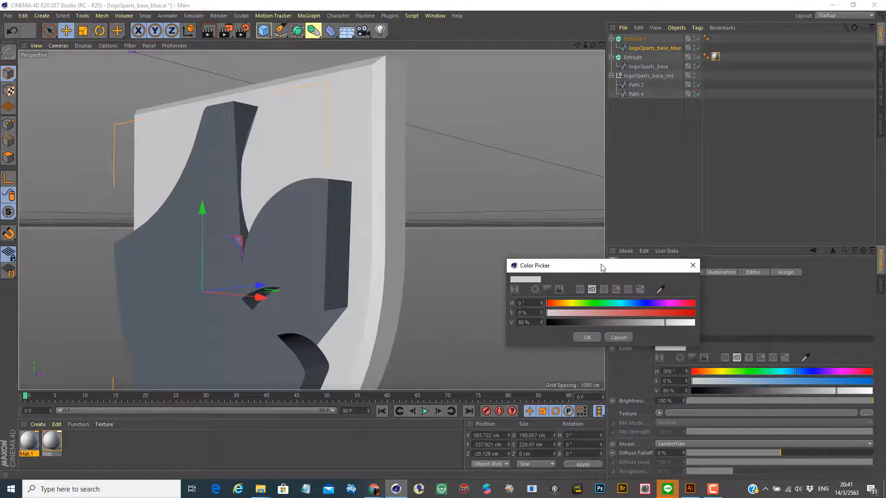
pyautogui.click(617, 339)
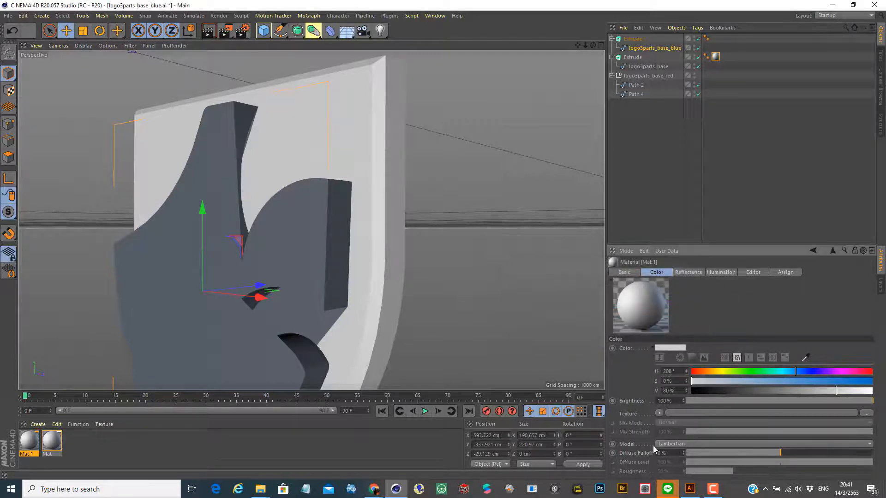
# Step: Look up the blue fill's HSB values in Illustrator and set Mat.1's colour in Cinema 4D to hue 216° and saturation 75%
pyautogui.click(689, 489)
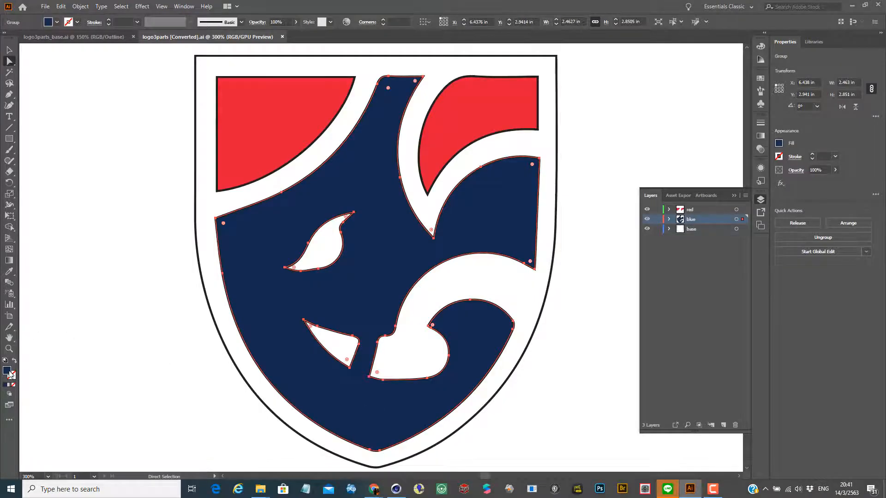
pyautogui.doubleClick(7, 371)
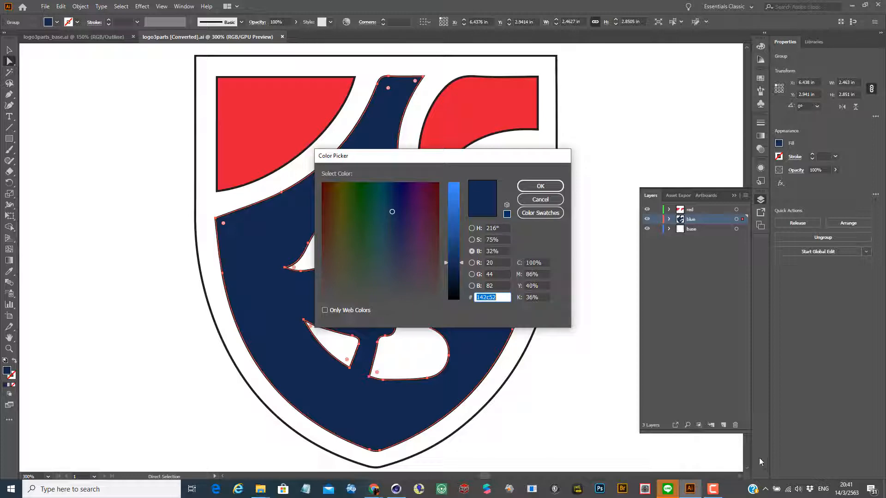
pyautogui.click(397, 490)
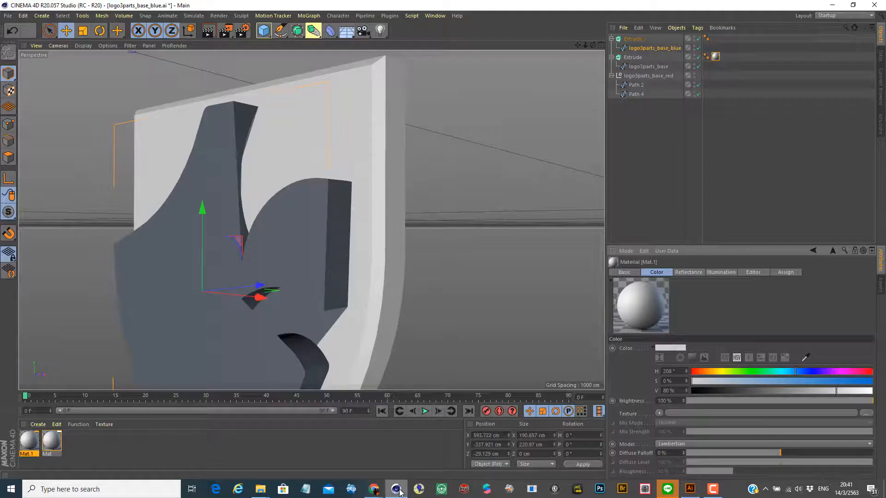
pyautogui.click(672, 372)
pyautogui.write('216')
pyautogui.press('Tab')
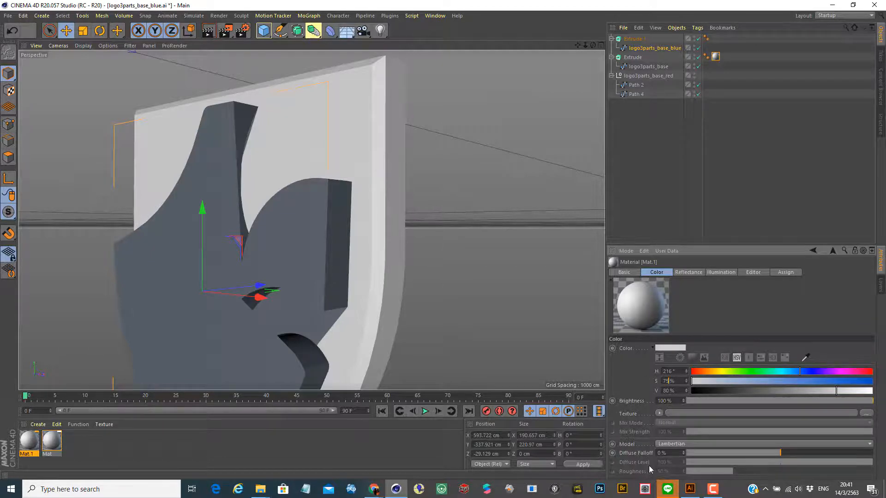
pyautogui.click(689, 489)
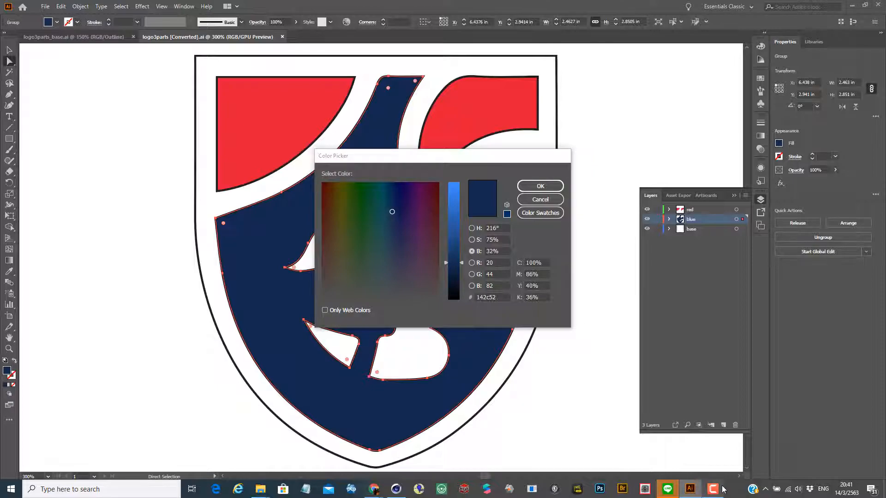
# Step: Switch to Cinema 4D, set Mat.1's color V value to 32%, and apply the material to the extruded blue logo part
pyautogui.click(396, 489)
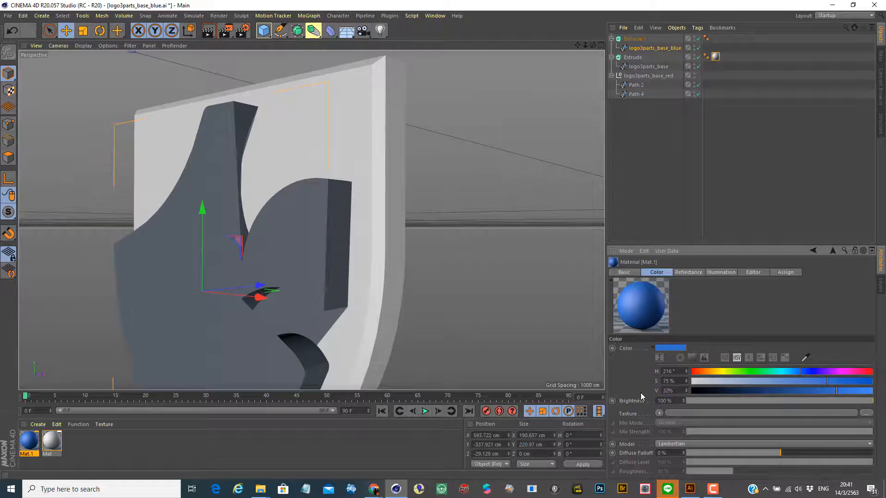
pyautogui.write('32')
pyautogui.press('Return')
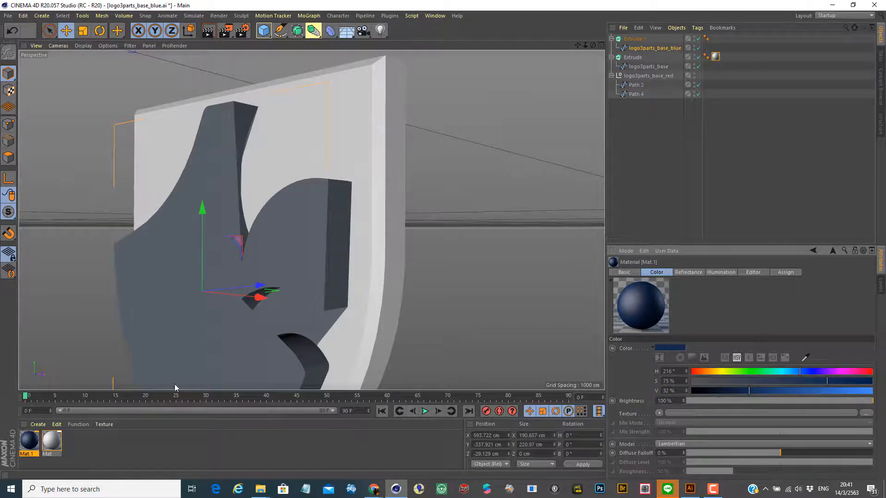
pyautogui.moveTo(34, 443); pyautogui.dragTo(184, 314)
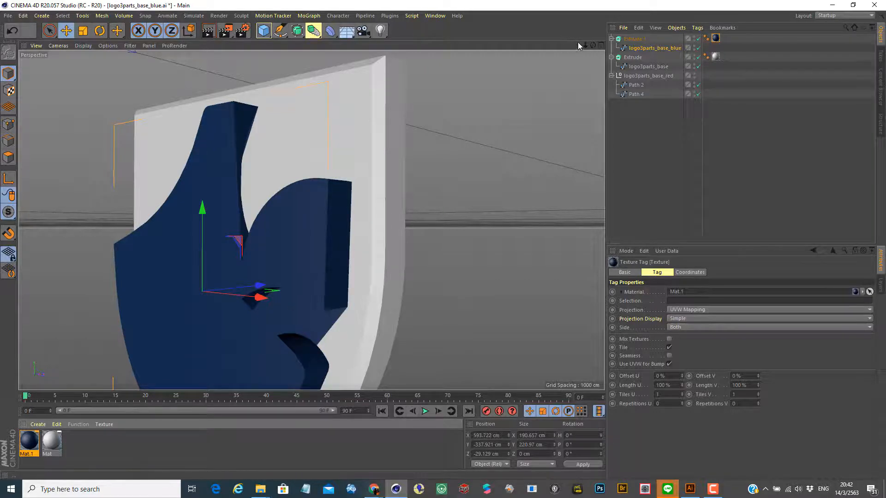
pyautogui.moveTo(591, 45)
pyautogui.mouseDown()
pyautogui.moveTo(553, 46)
pyautogui.moveTo(565, 45)
pyautogui.moveTo(568, 63)
pyautogui.moveTo(564, 49)
pyautogui.moveTo(588, 56)
pyautogui.moveTo(582, 43)
pyautogui.moveTo(568, 57)
pyautogui.moveTo(566, 44)
pyautogui.moveTo(576, 51)
pyautogui.mouseUp()
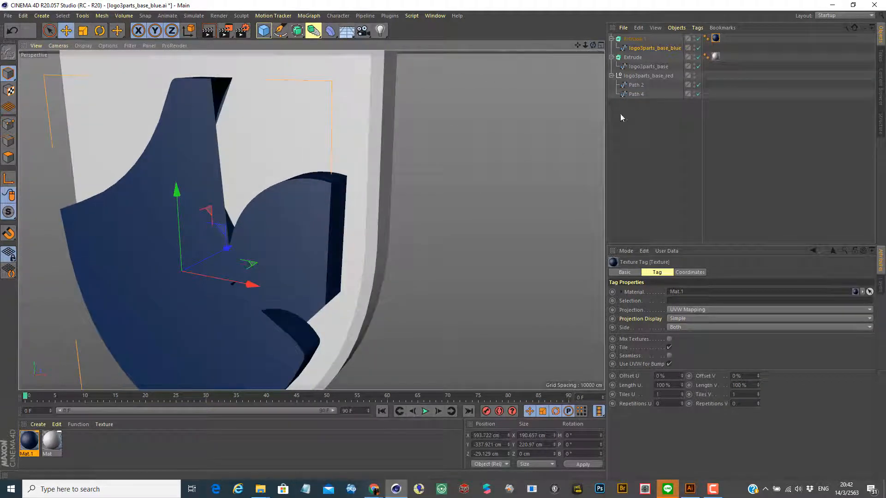
# Step: Delete the Extrude.1 object that holds the logo3parts_base_blue spline
pyautogui.click(634, 41)
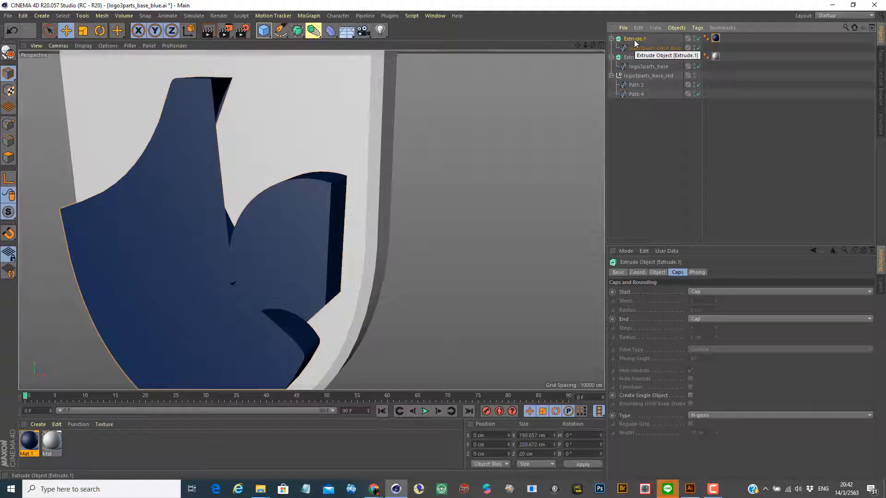
pyautogui.press('Delete')
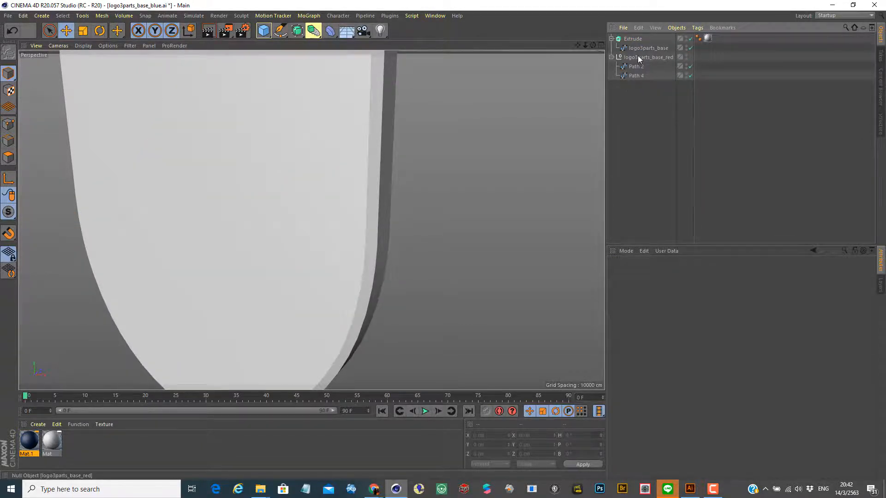
# Step: Connect Path 2 and Path 4 of logo3parts_base_red into one spline, keeping the originals
pyautogui.click(637, 57)
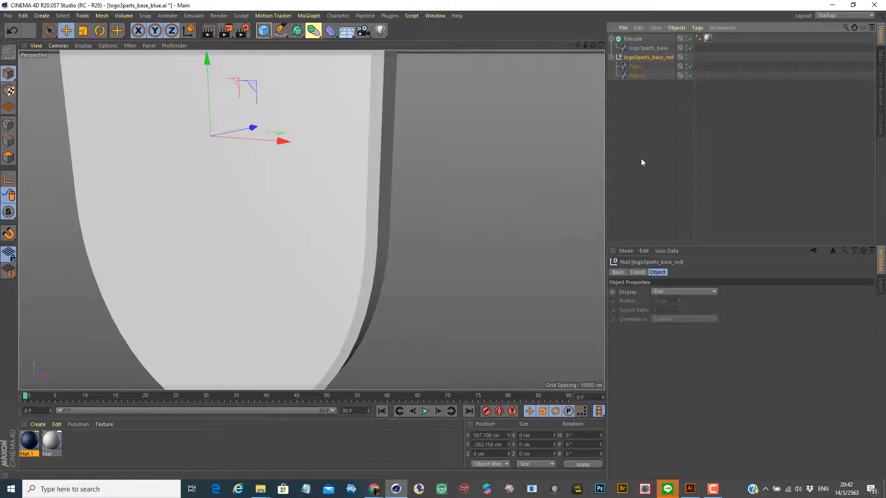
pyautogui.click(635, 68)
pyautogui.keyDown('ctrl'); pyautogui.click(637, 74); pyautogui.keyUp('ctrl')
pyautogui.rightClick(638, 74)
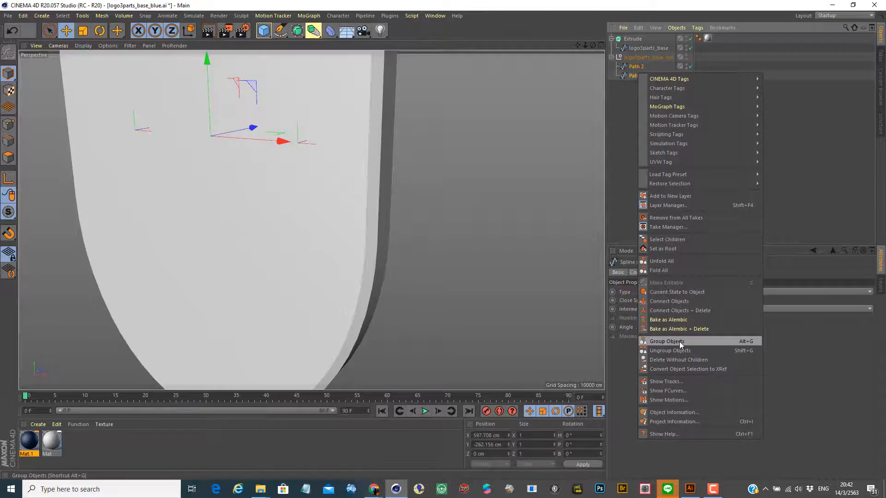
pyautogui.click(677, 301)
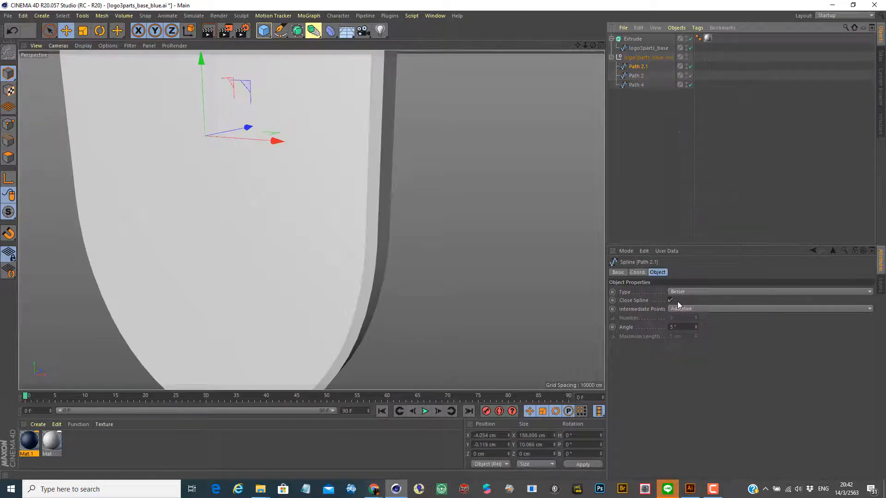
# Step: Disable the base Extrude and its logo3parts_base spline so the red part splines can be seen
pyautogui.click(637, 77)
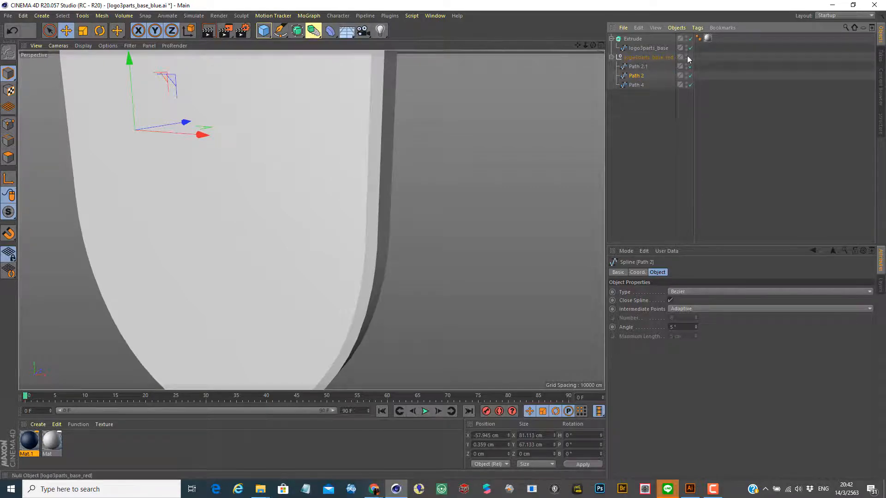
pyautogui.click(691, 40)
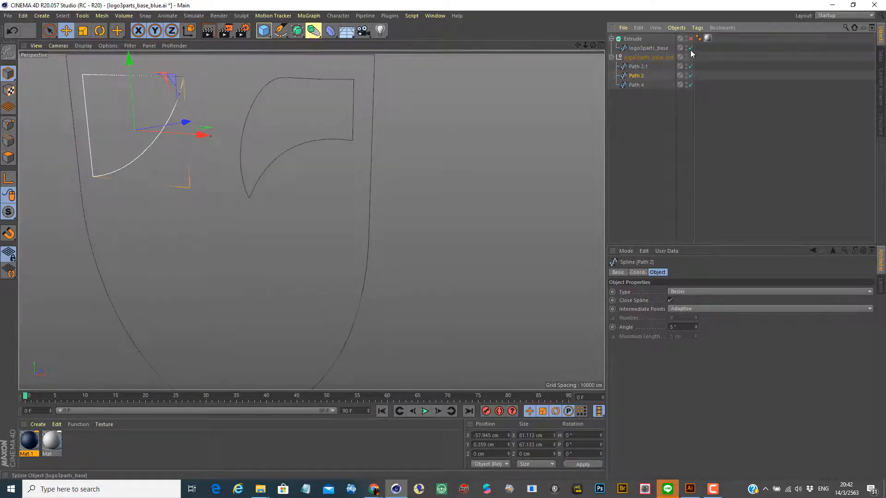
pyautogui.click(690, 48)
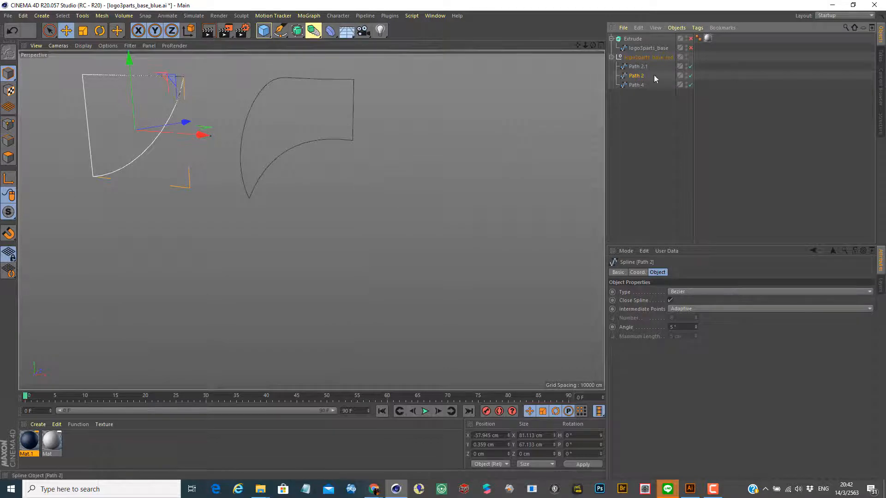
# Step: Compare the connected Path 2.1 spline with its originals, and delete Path 4 and Path 2
pyautogui.click(637, 66)
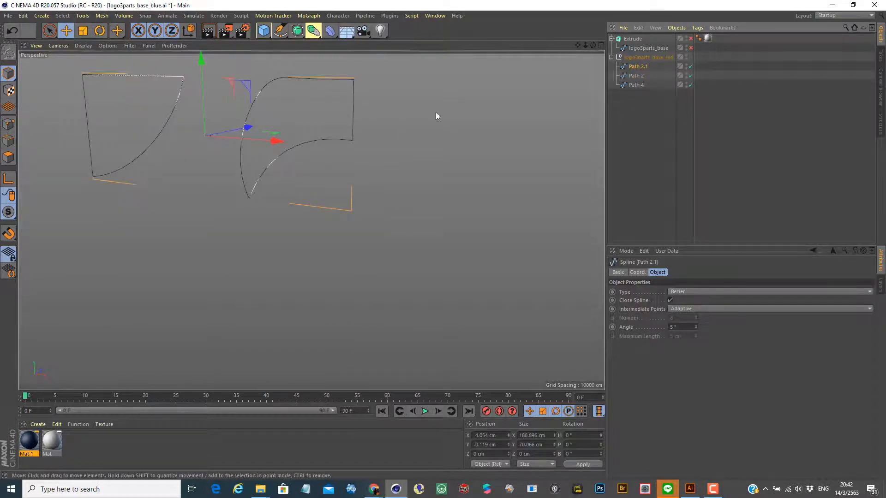
pyautogui.click(637, 77)
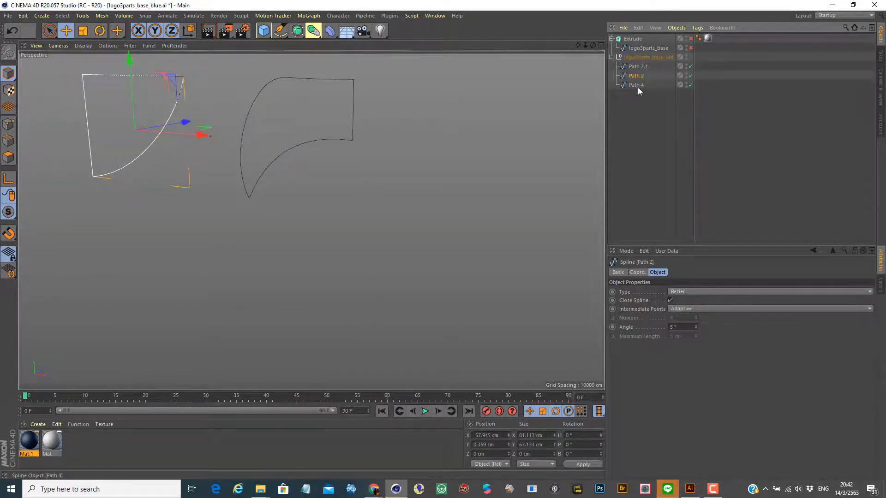
pyautogui.click(637, 86)
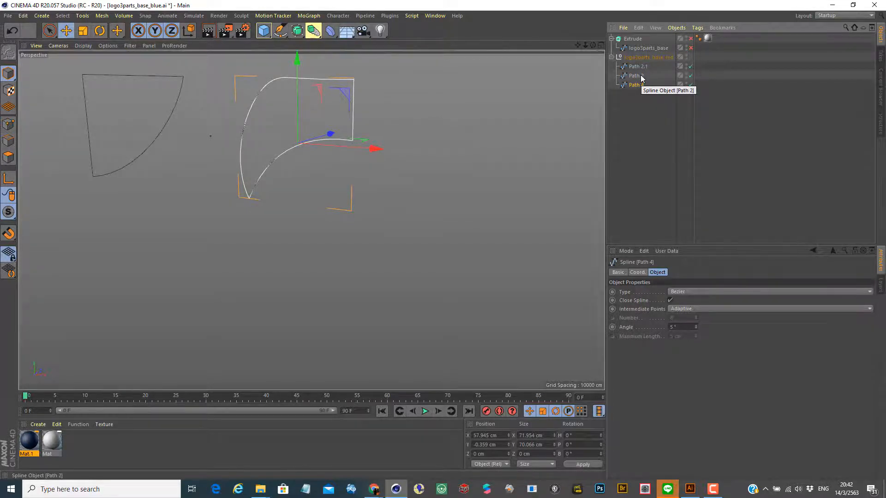
pyautogui.press('Delete')
pyautogui.click(640, 75)
pyautogui.press('Delete')
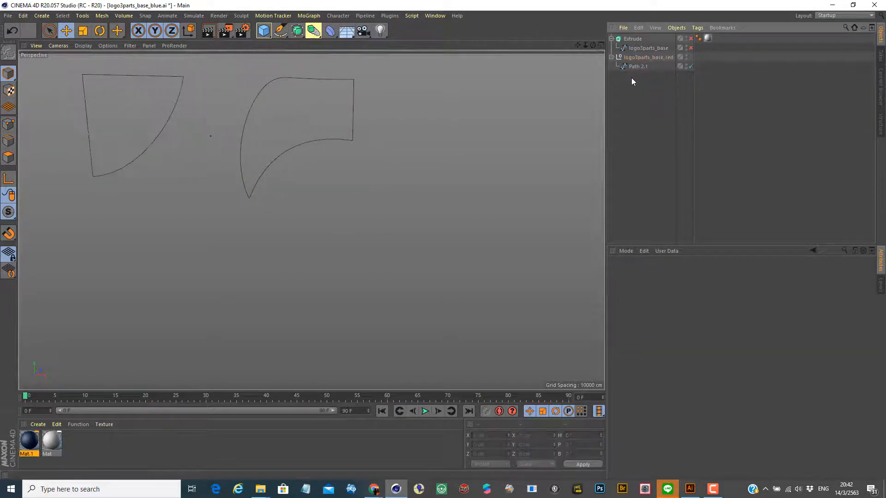
# Step: Move Path 2.1 out of the logo3parts_base_red null and delete the empty null
pyautogui.click(641, 57)
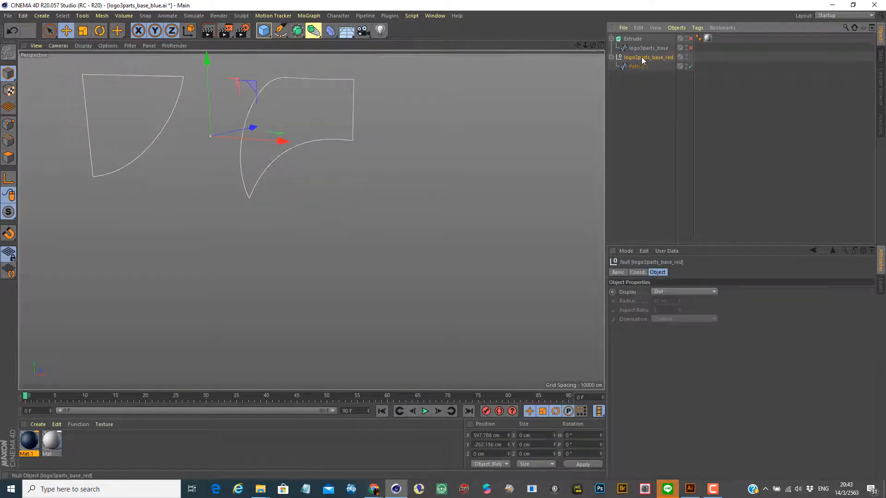
pyautogui.moveTo(639, 67); pyautogui.dragTo(641, 51)
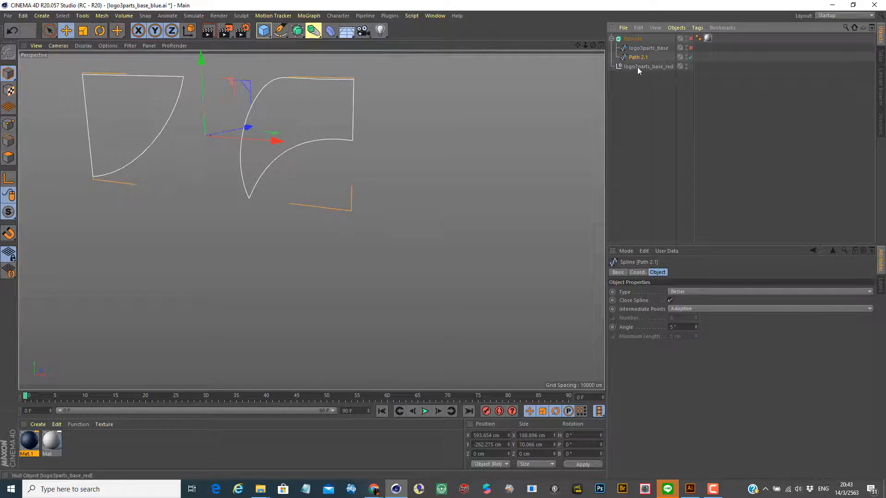
pyautogui.click(638, 68)
pyautogui.press('Delete')
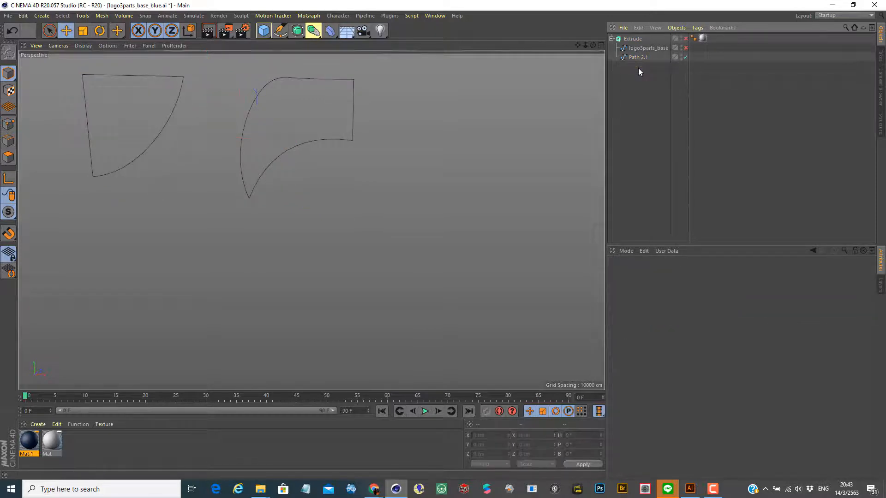
# Step: Add a new Extrude generator and make Path 2.1 its child
pyautogui.click(637, 58)
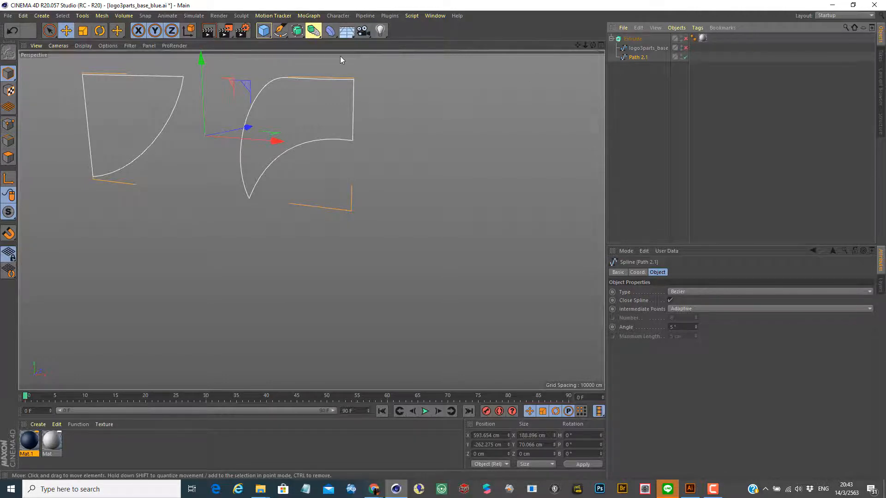
pyautogui.click(297, 30)
pyautogui.click(388, 44)
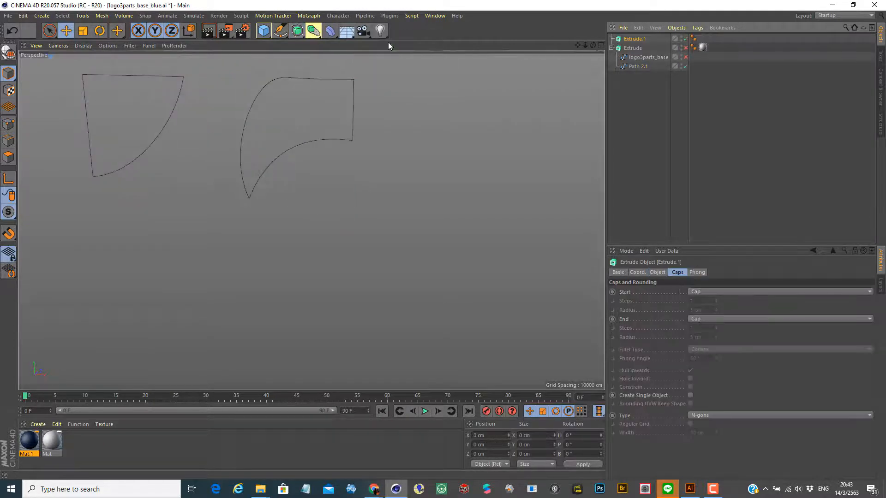
pyautogui.moveTo(634, 68); pyautogui.dragTo(632, 41)
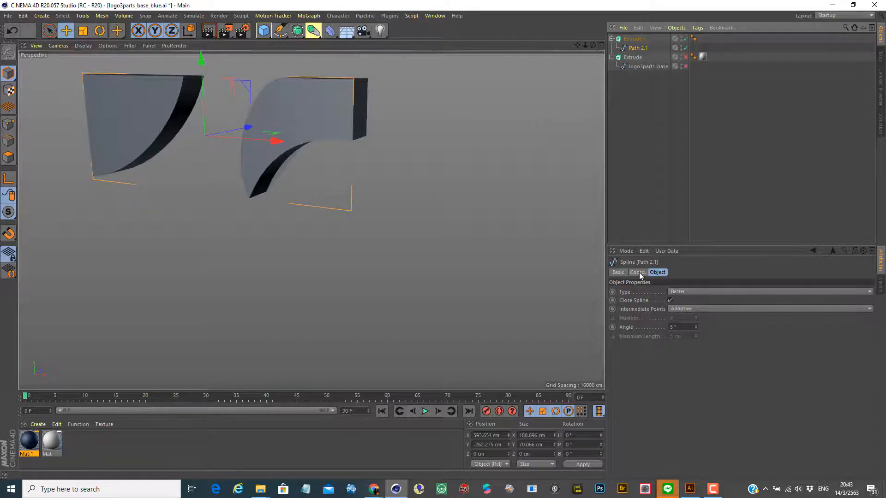
# Step: Set both the start and end caps of the red parts' Extrude.1 to Fillet Cap
pyautogui.click(633, 39)
pyautogui.click(707, 290)
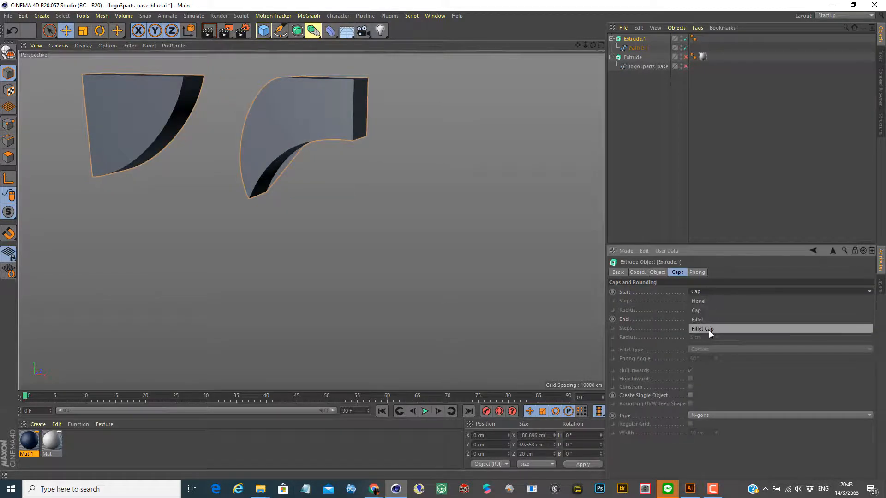
pyautogui.click(708, 330)
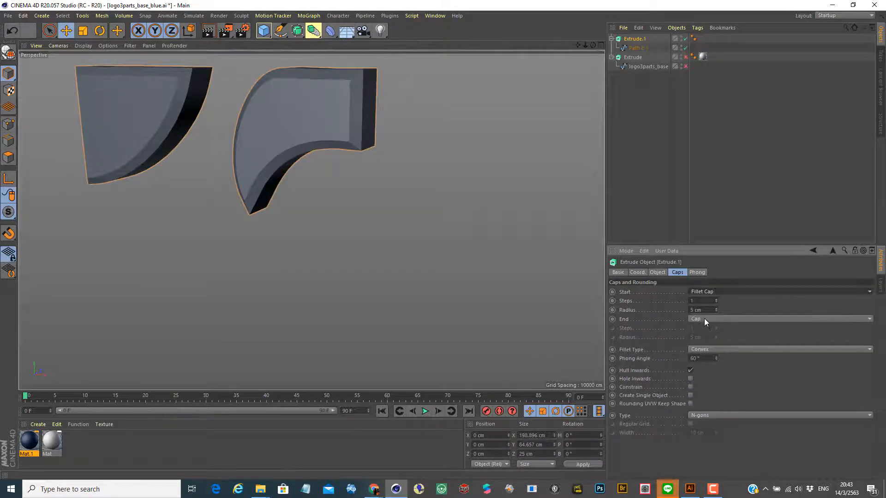
pyautogui.click(707, 350)
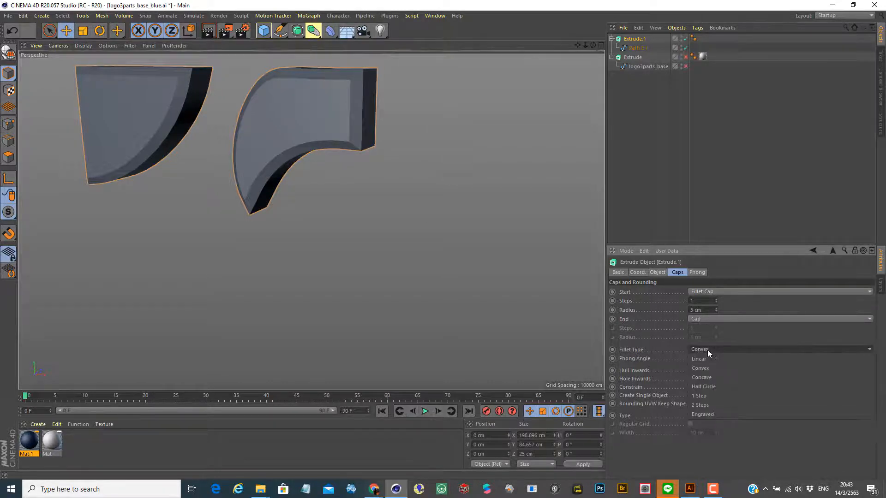
pyautogui.click(707, 349)
pyautogui.click(709, 318)
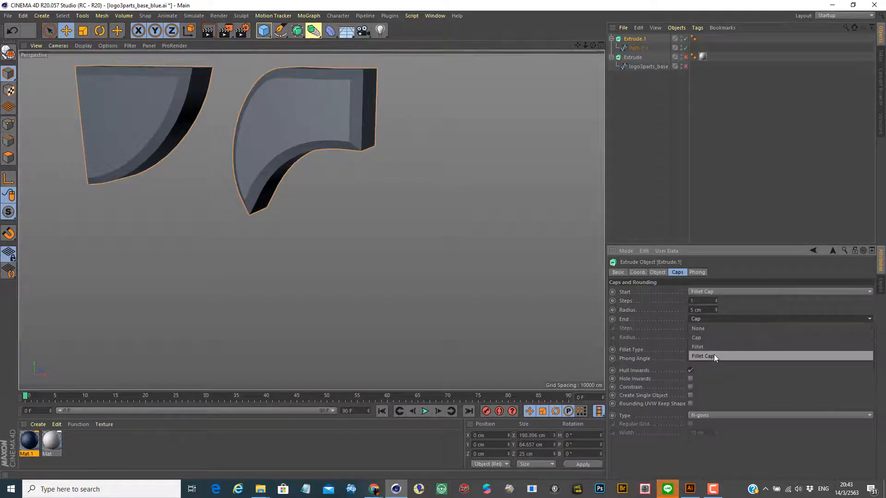
pyautogui.click(713, 354)
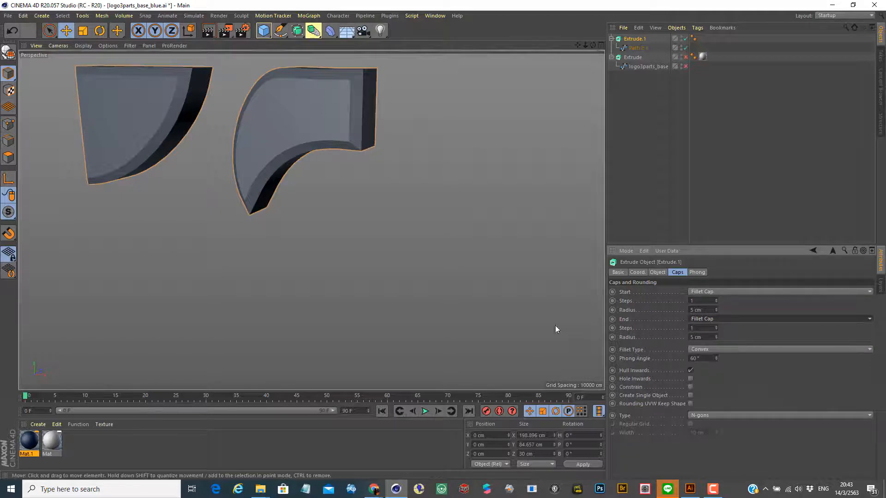
# Step: Duplicate the dark blue Mat.1 material
pyautogui.click(28, 447)
pyautogui.click(95, 451)
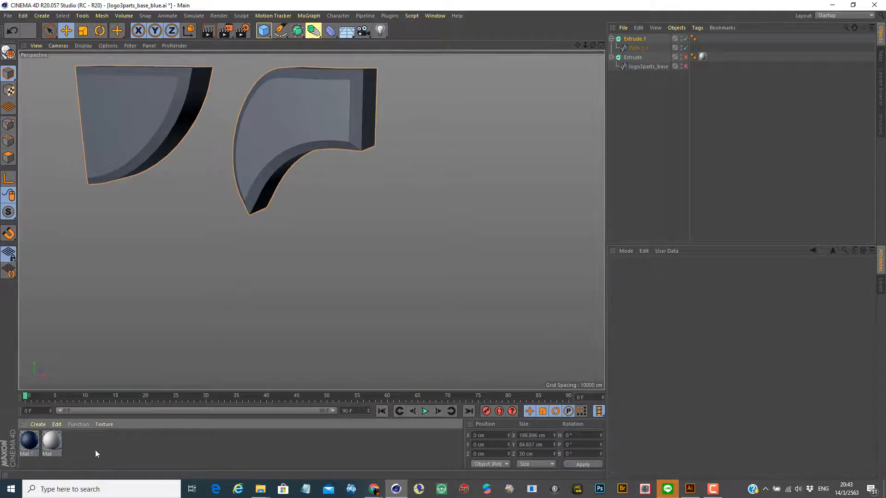
pyautogui.click(26, 442)
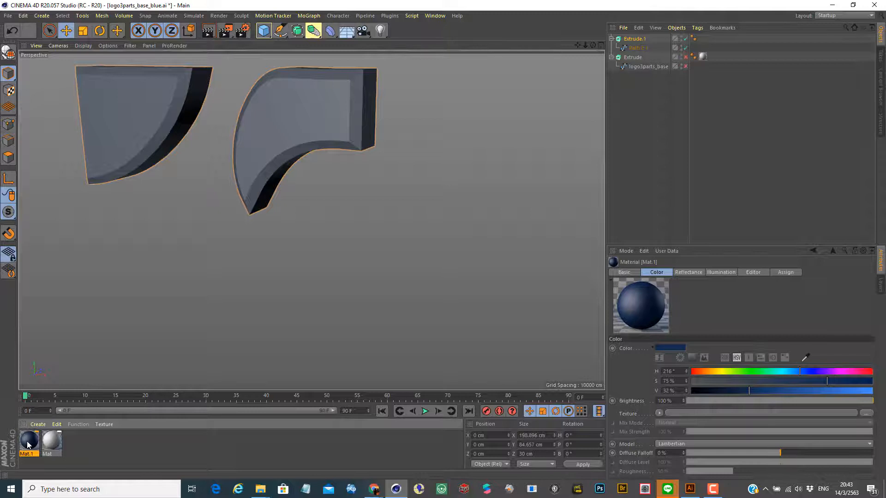
pyautogui.hotkey('ctrl', 'c')
pyautogui.hotkey('ctrl', 'v')
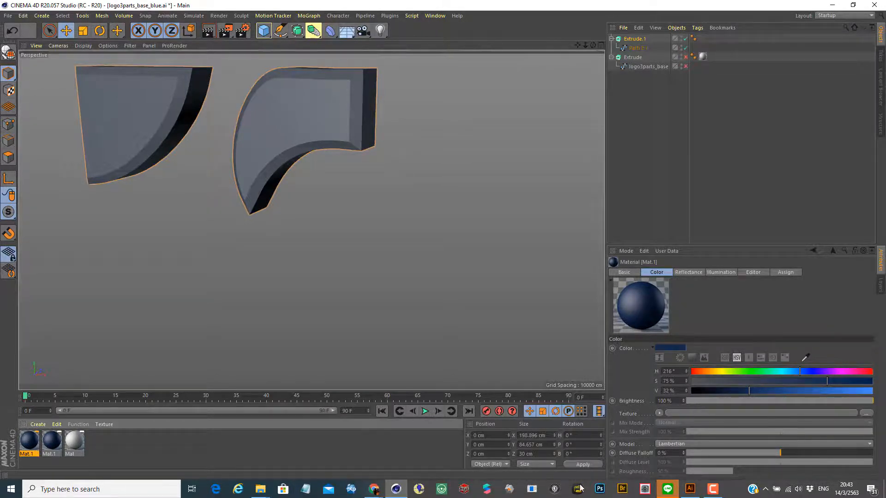
# Step: Switch to Illustrator, look up the HSB fill values of the upper-right red shape, and return to Cinema 4D
pyautogui.click(689, 490)
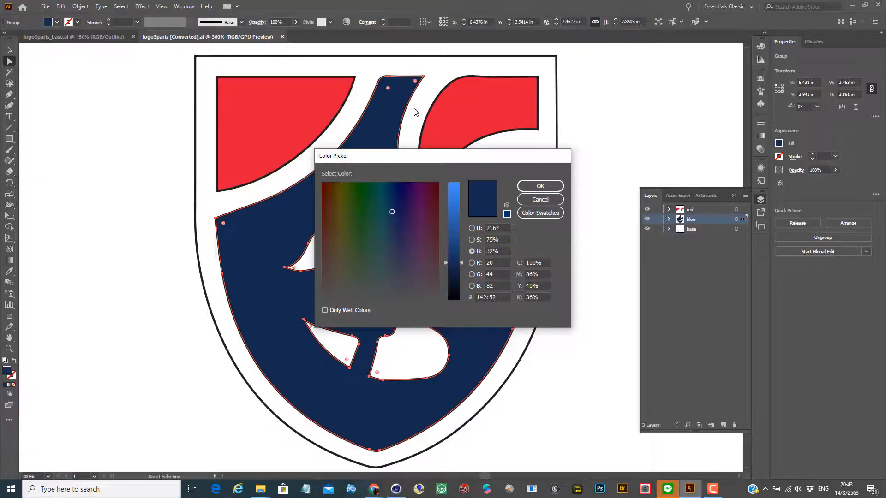
pyautogui.click(540, 199)
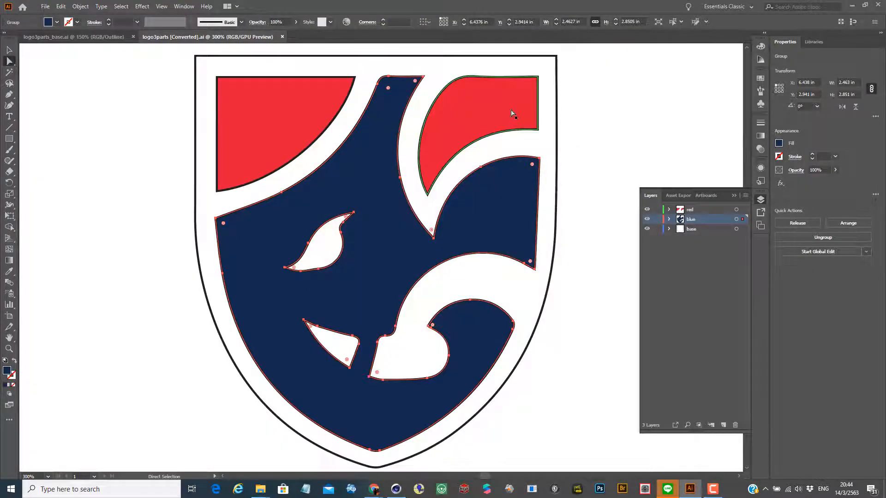
pyautogui.click(511, 110)
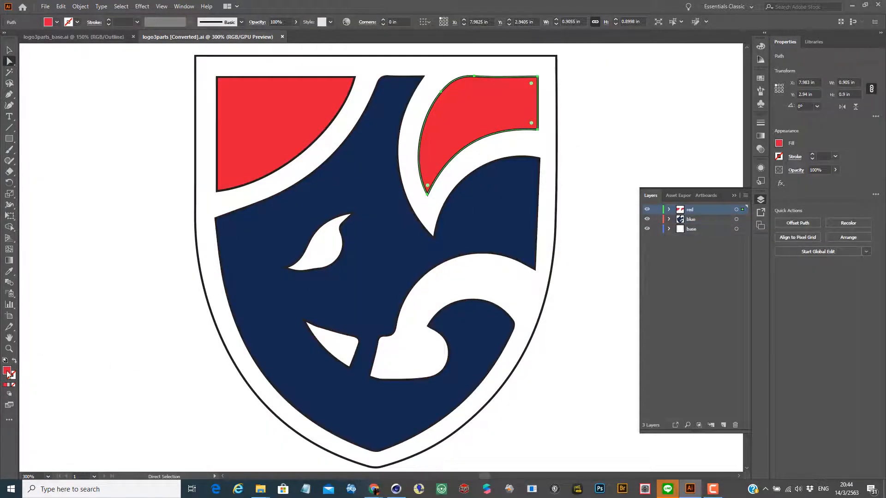
pyautogui.doubleClick(7, 371)
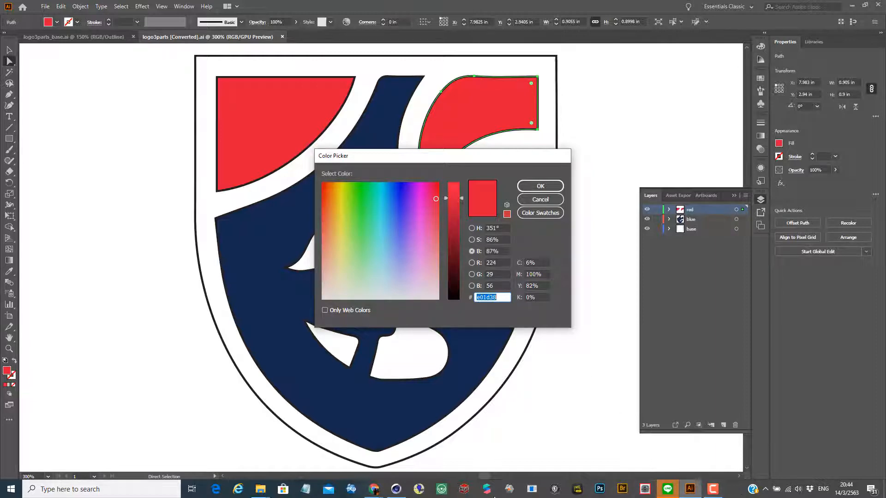
pyautogui.click(396, 489)
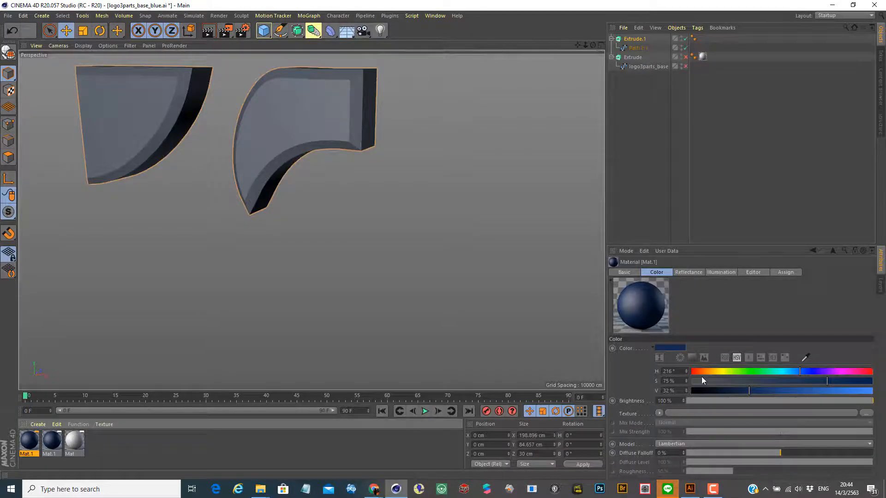
# Step: Set the duplicated Mat.1 material's color to H 251°, S 86% and V 87%
pyautogui.click(669, 372)
pyautogui.write('251')
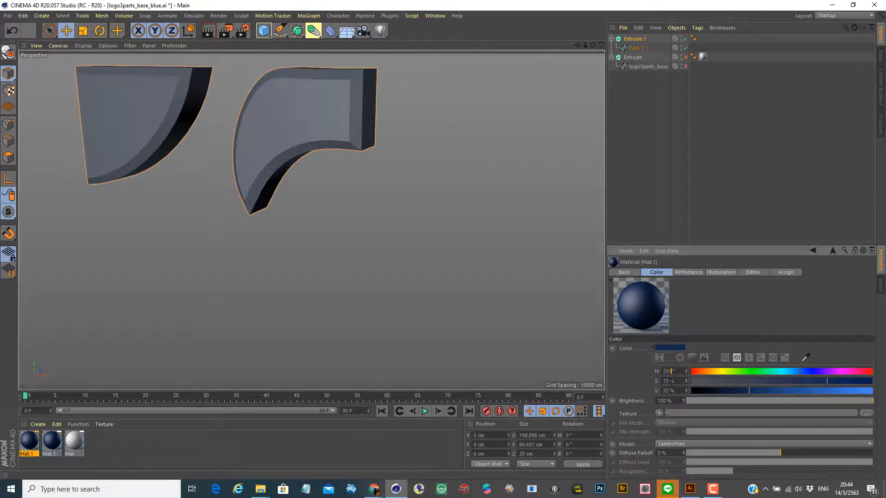
pyautogui.press('Return')
pyautogui.click(666, 381)
pyautogui.write('86')
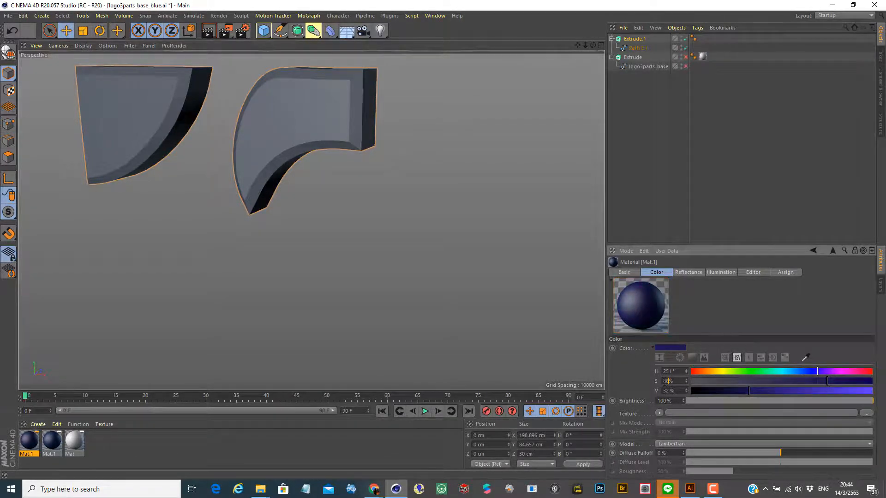
pyautogui.press('Return')
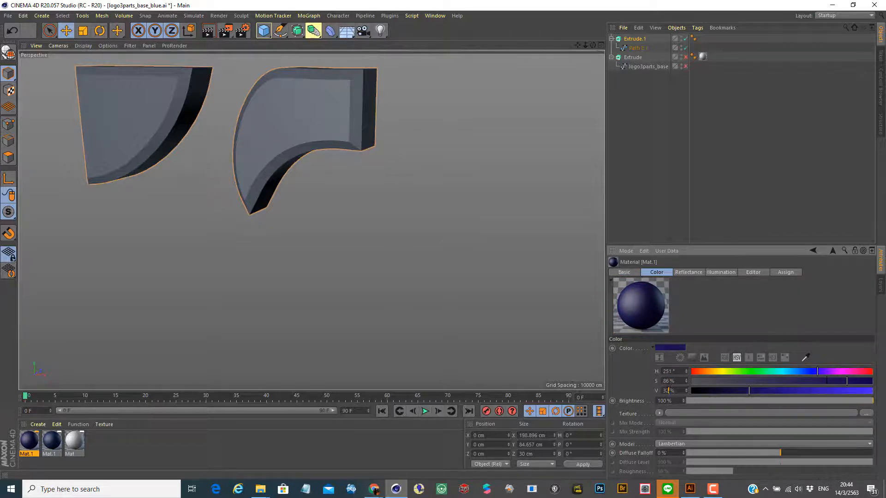
pyautogui.click(665, 390)
pyautogui.write('87')
pyautogui.press('Return')
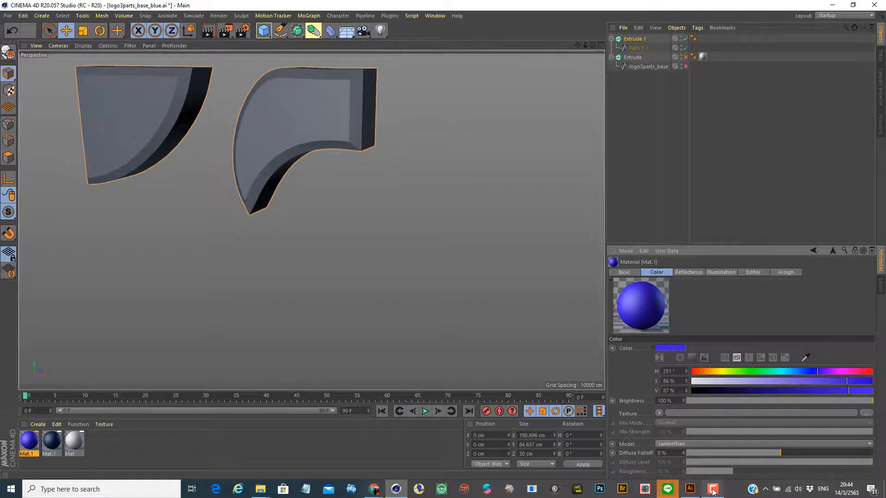
# Step: Recheck the red fill's HSB values in Illustrator, return to Cinema 4D and correct the material's hue to 351°
pyautogui.click(689, 489)
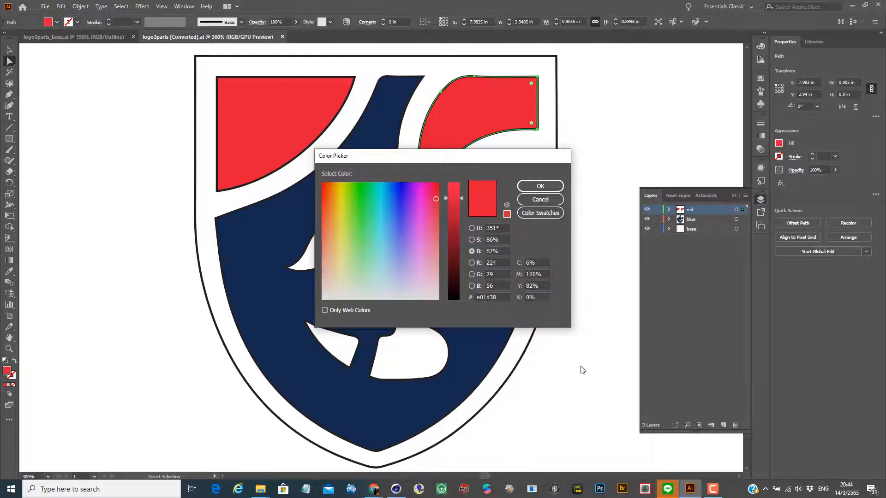
pyautogui.click(690, 496)
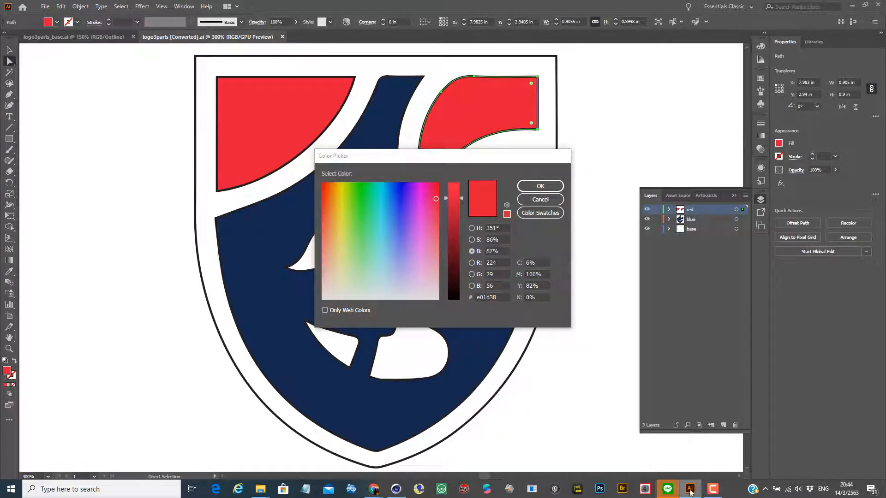
pyautogui.click(396, 489)
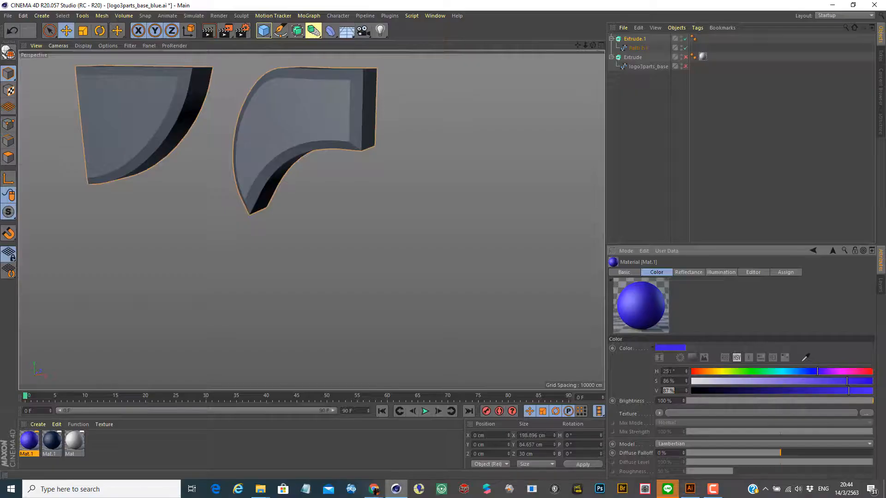
pyautogui.click(664, 371)
pyautogui.write('3')
pyautogui.press('Return')
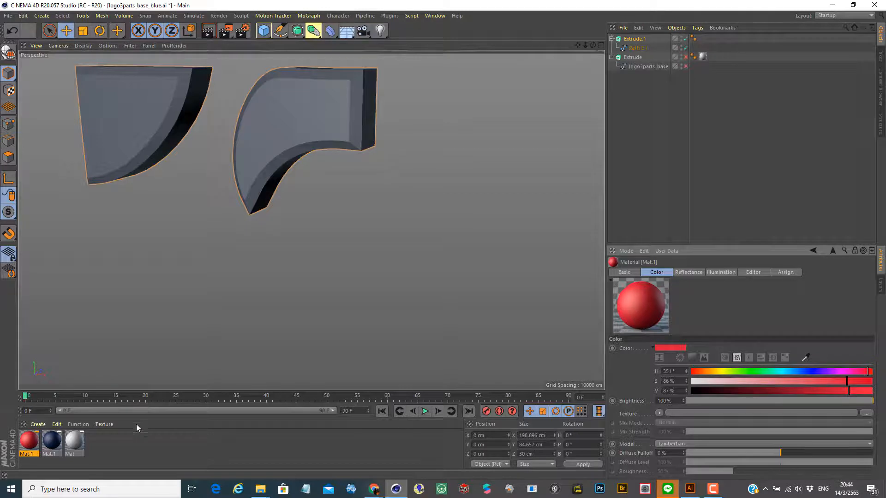
# Step: Apply the red material to the Extrude.1 parts and re-enable the base Extrude and its logo3parts_base spline
pyautogui.moveTo(26, 443); pyautogui.dragTo(289, 146)
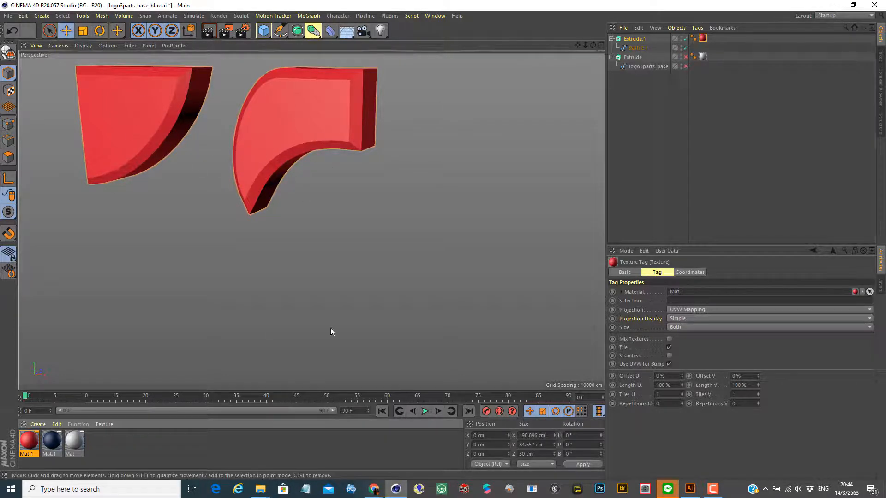
pyautogui.click(685, 56)
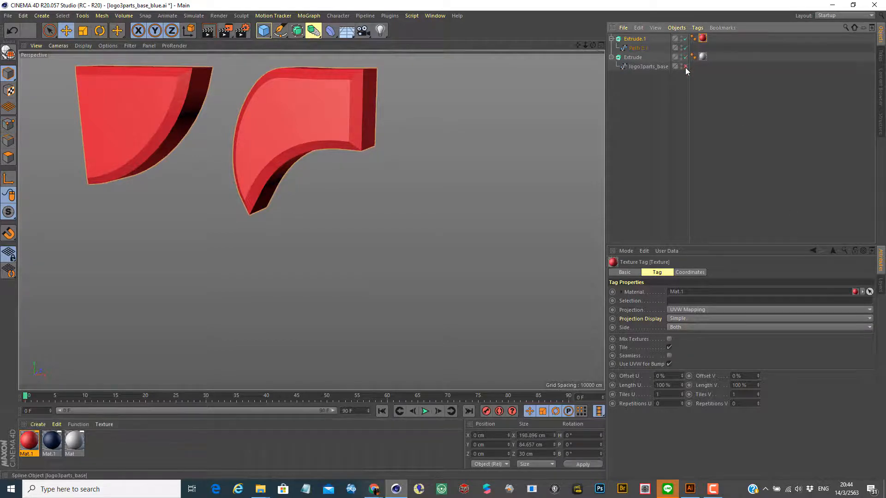
pyautogui.click(685, 66)
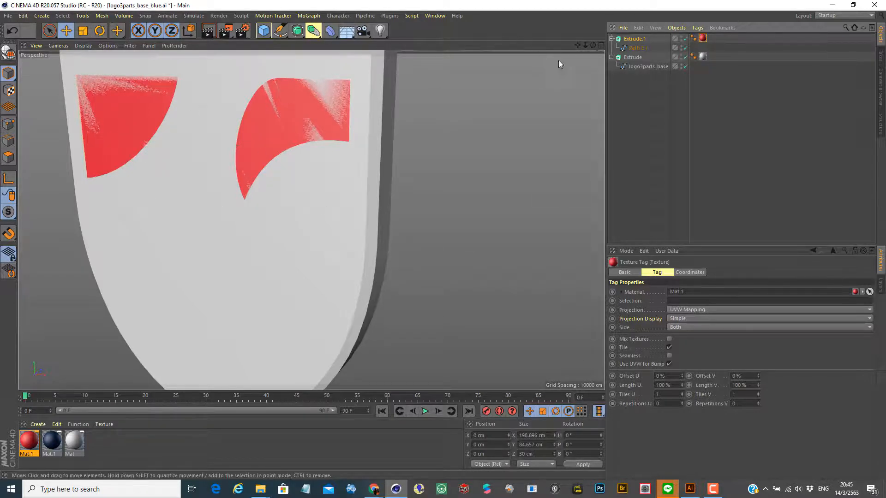
# Step: Show all four views and move Extrude.1 forward in the Top view to about -22.7 cm in Z, in front of the base
pyautogui.click(599, 45)
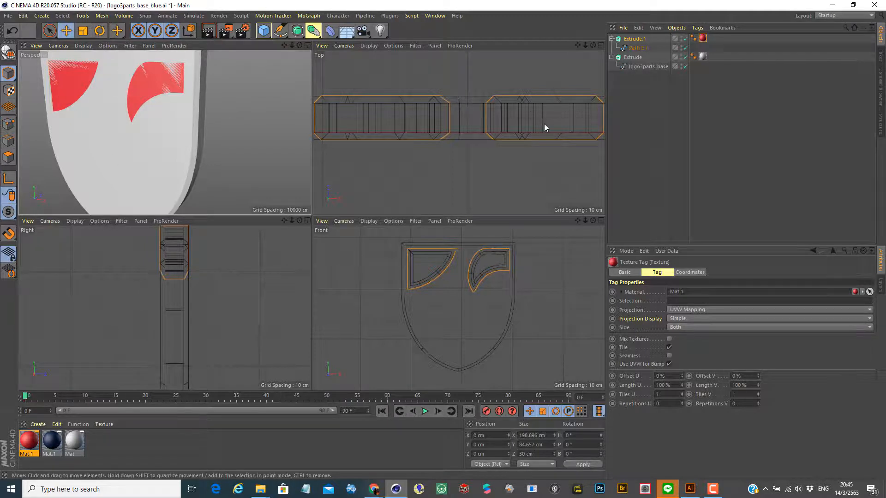
pyautogui.click(640, 42)
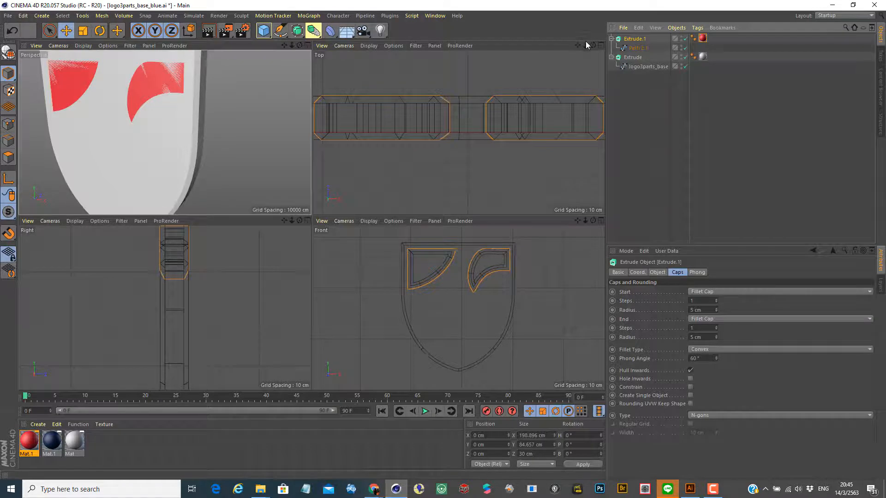
pyautogui.moveTo(585, 46); pyautogui.dragTo(524, 46)
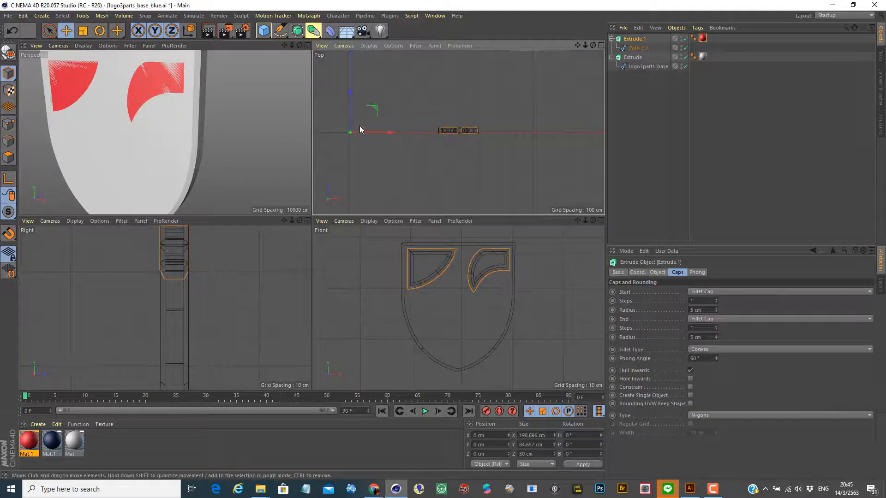
pyautogui.moveTo(350, 90); pyautogui.dragTo(352, 96)
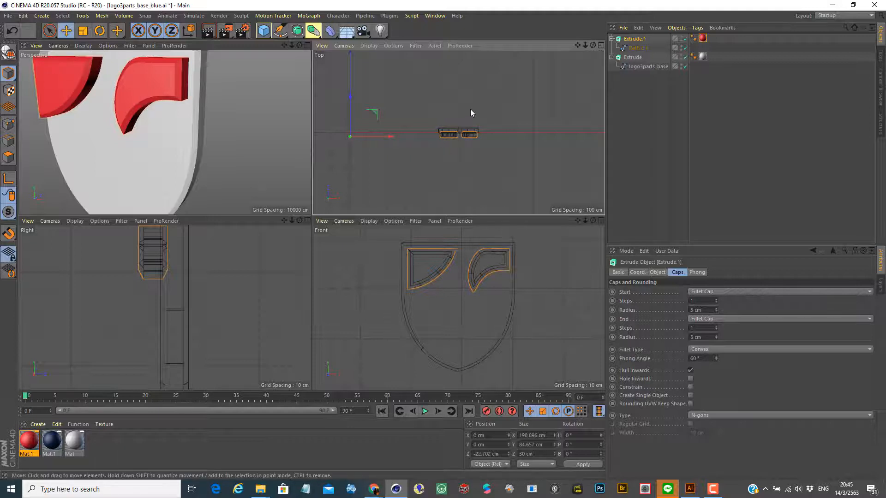
# Step: Switch to Illustrator, accept the fill color, lock the base, blue and red layers, and add a new layer above blue
pyautogui.click(692, 490)
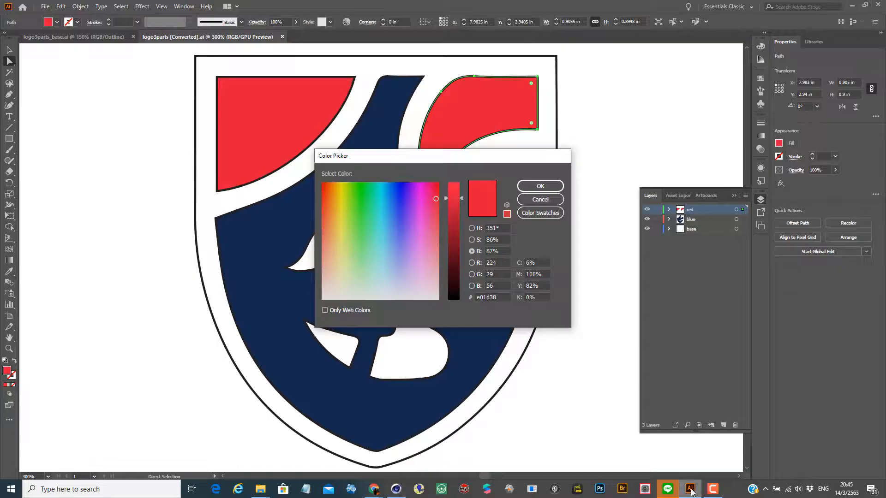
pyautogui.click(551, 188)
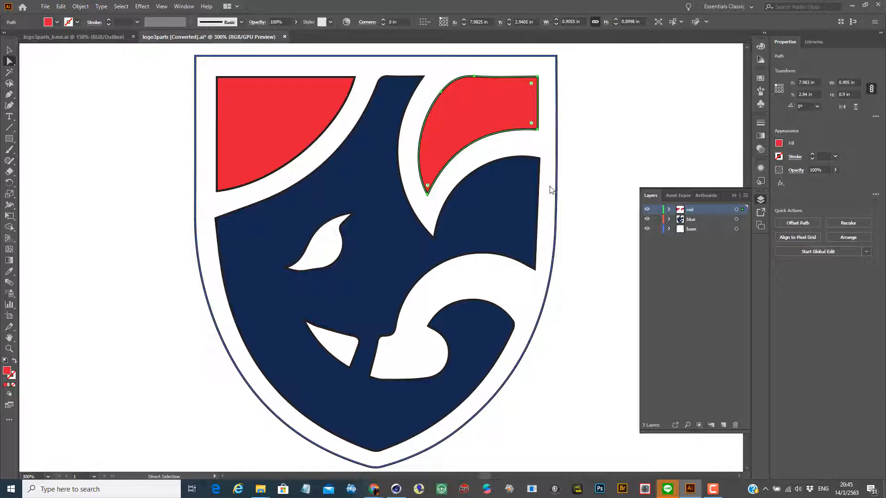
pyautogui.click(657, 228)
pyautogui.click(657, 219)
pyautogui.click(656, 210)
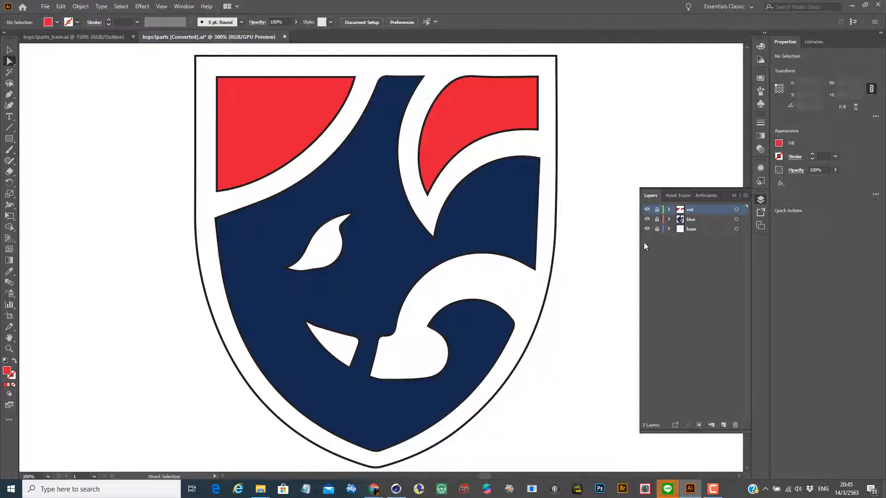
pyautogui.click(700, 220)
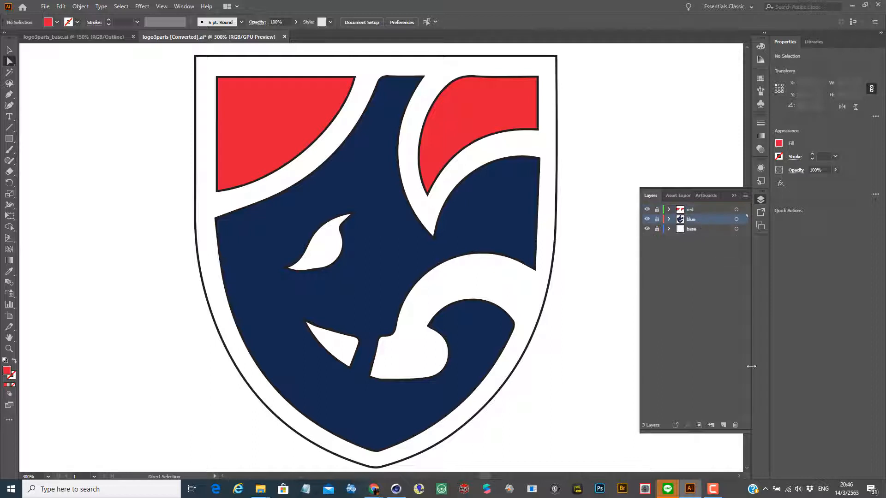
pyautogui.click(723, 426)
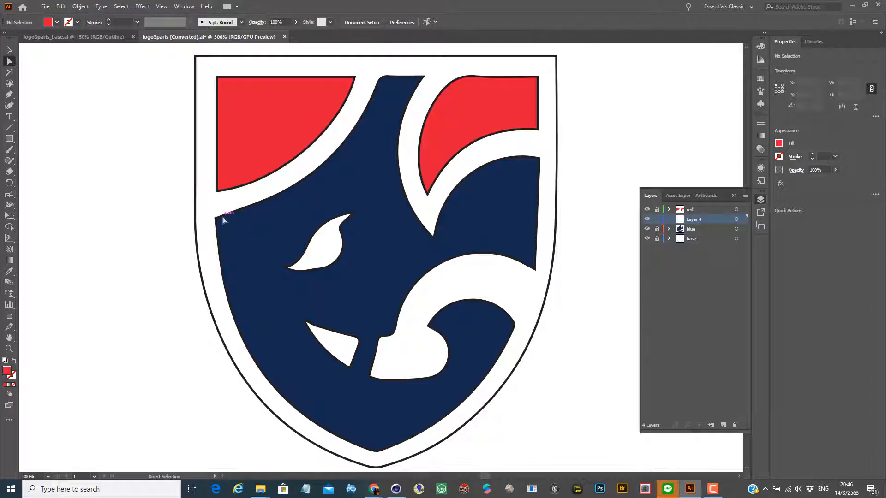
# Step: Start a Pen path at the blue shape's upper-left corner and trace its curved edge and short top edge
pyautogui.press('p')
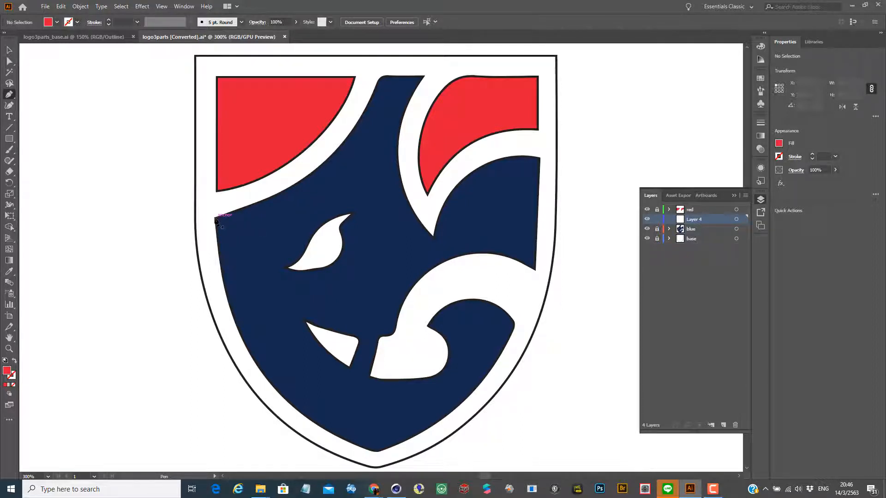
pyautogui.click(216, 219)
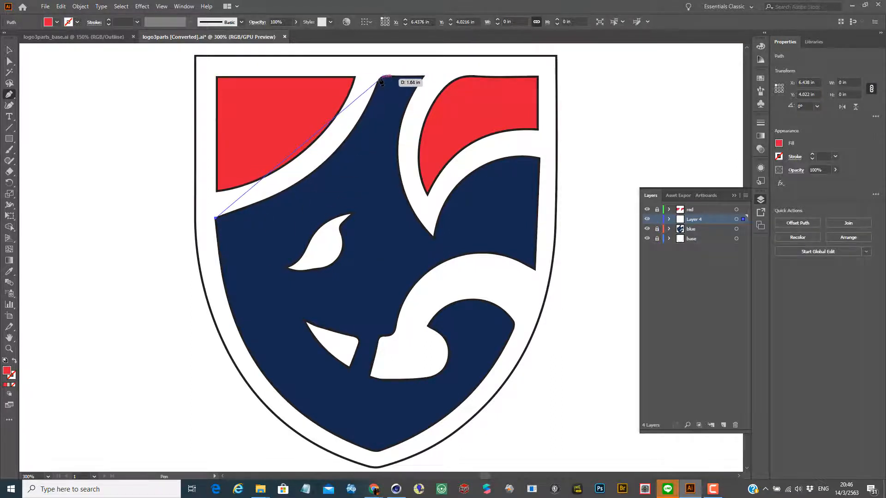
pyautogui.moveTo(382, 79); pyautogui.dragTo(421, 208)
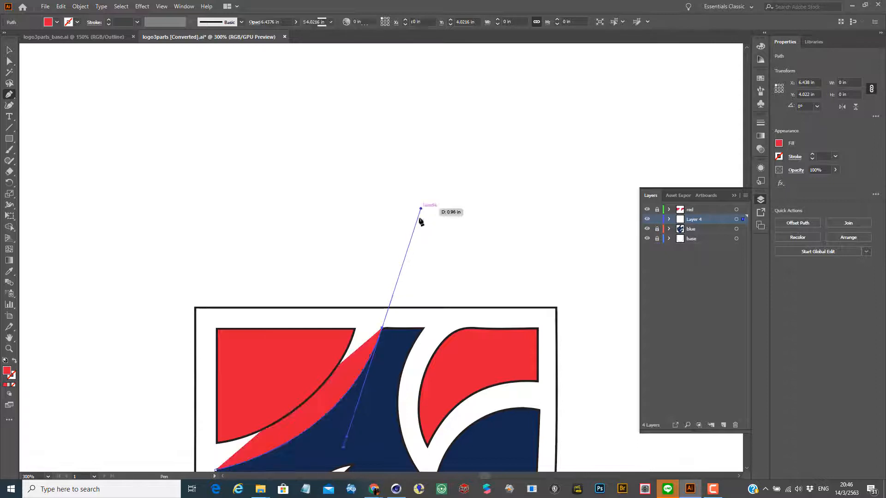
pyautogui.click(382, 328)
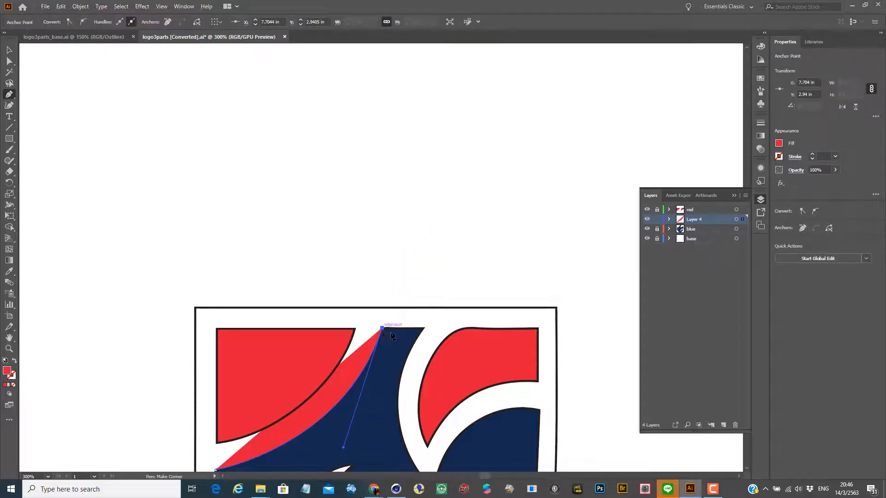
pyautogui.click(424, 329)
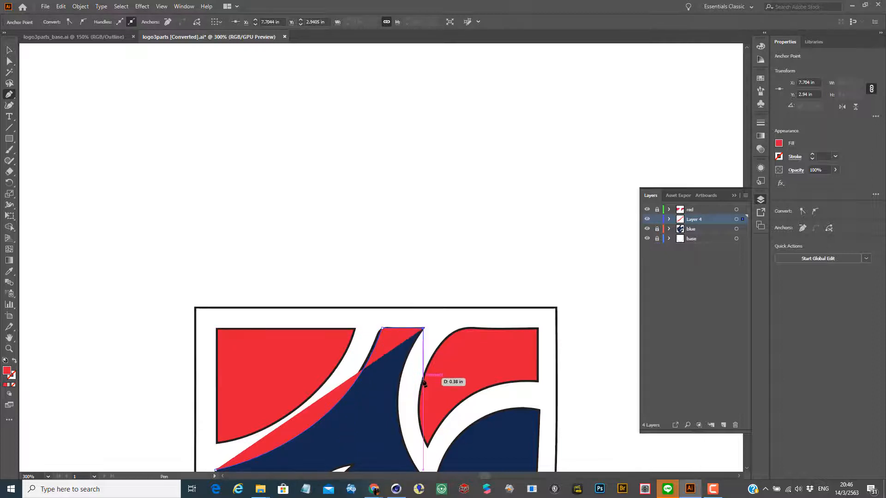
# Step: Continue the path down the curve to the pointed notch, over the arch to the right corner and down the straight right edge
pyautogui.moveTo(427, 386); pyautogui.dragTo(398, 126)
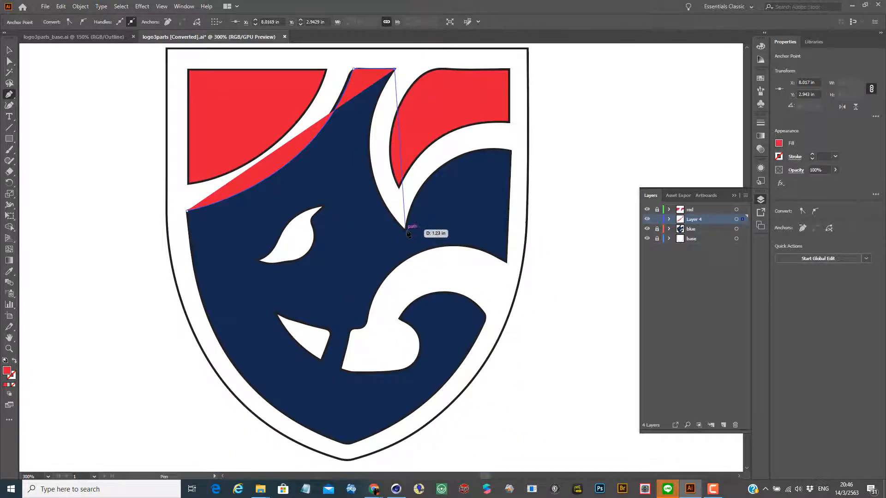
pyautogui.moveTo(405, 230); pyautogui.dragTo(476, 312)
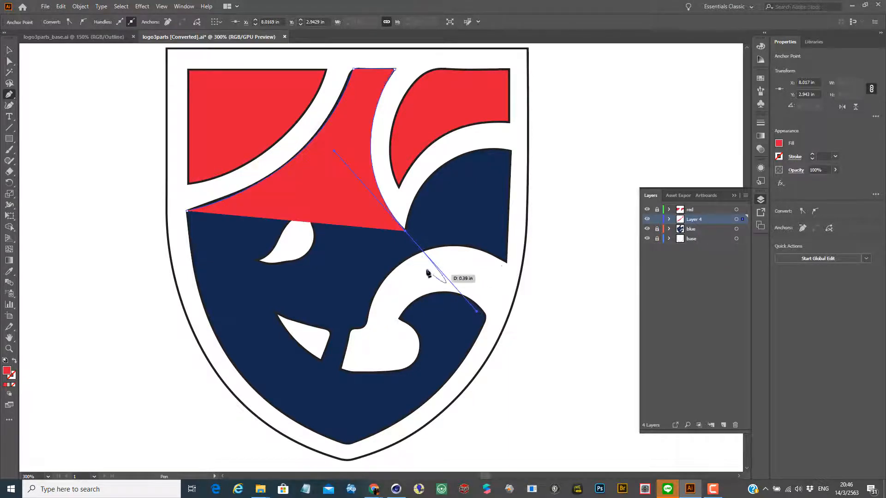
pyautogui.click(405, 230)
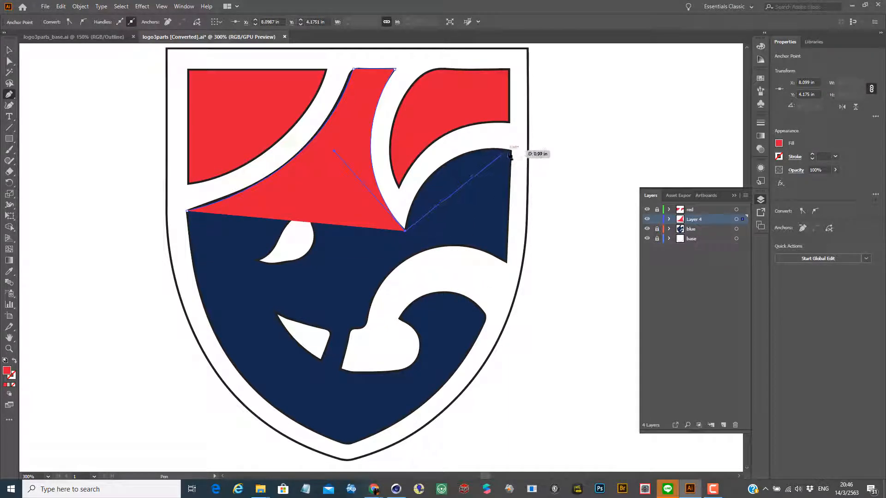
pyautogui.moveTo(511, 151); pyautogui.dragTo(604, 164)
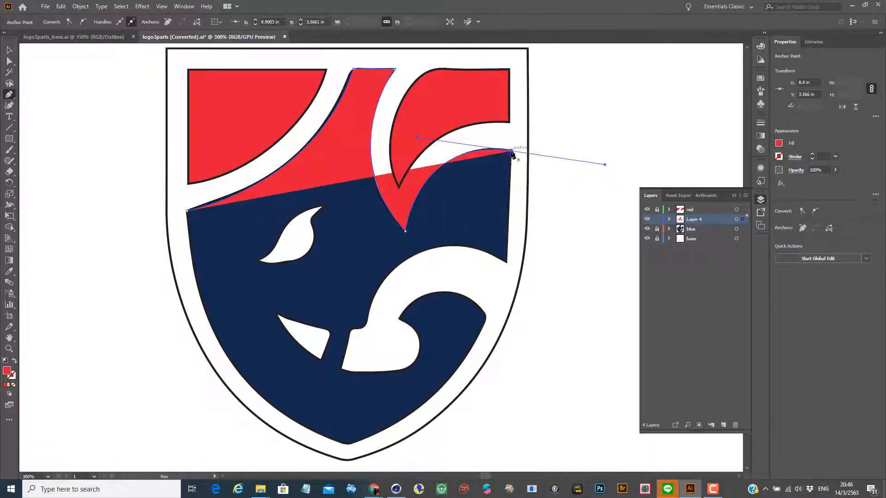
pyautogui.click(511, 151)
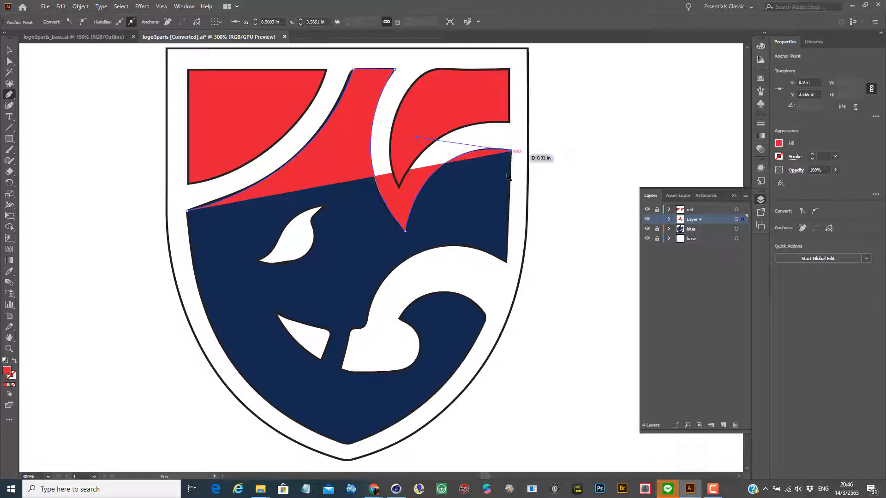
pyautogui.click(507, 263)
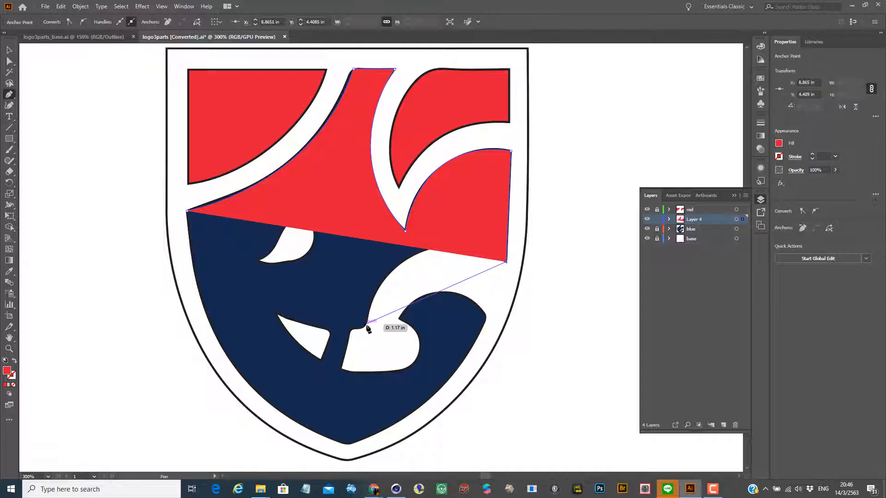
# Step: Continue the path along the white trunk's upper curve to the mouth corner, out to the tusk's pointed tip and back along its underside
pyautogui.moveTo(365, 324); pyautogui.dragTo(335, 446)
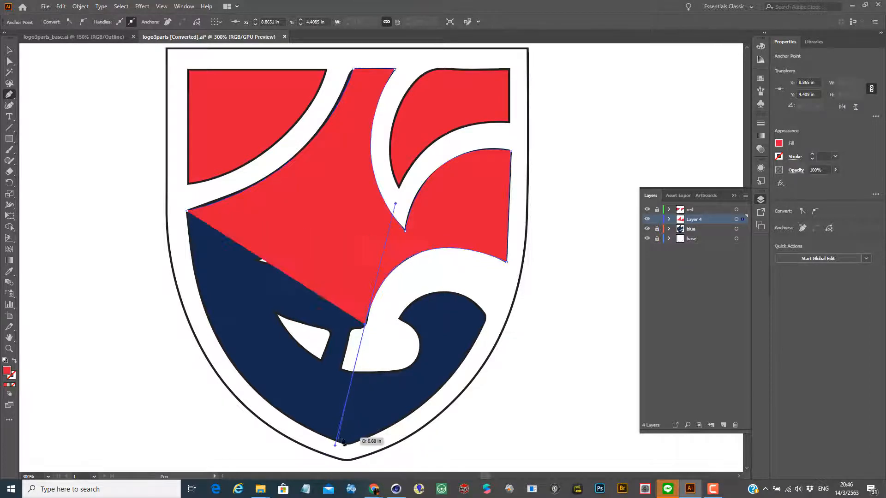
pyautogui.moveTo(366, 328); pyautogui.dragTo(365, 328)
pyautogui.click(365, 325)
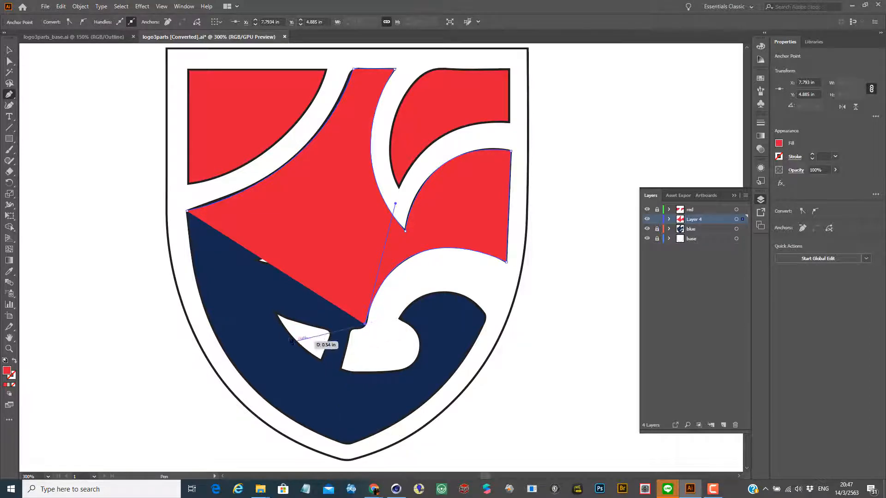
pyautogui.moveTo(275, 313); pyautogui.dragTo(191, 276)
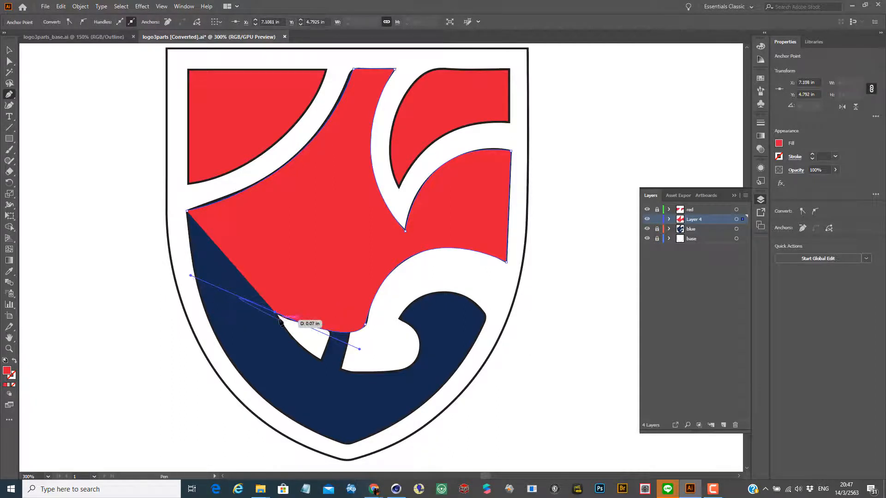
pyautogui.moveTo(276, 313); pyautogui.dragTo(493, 350)
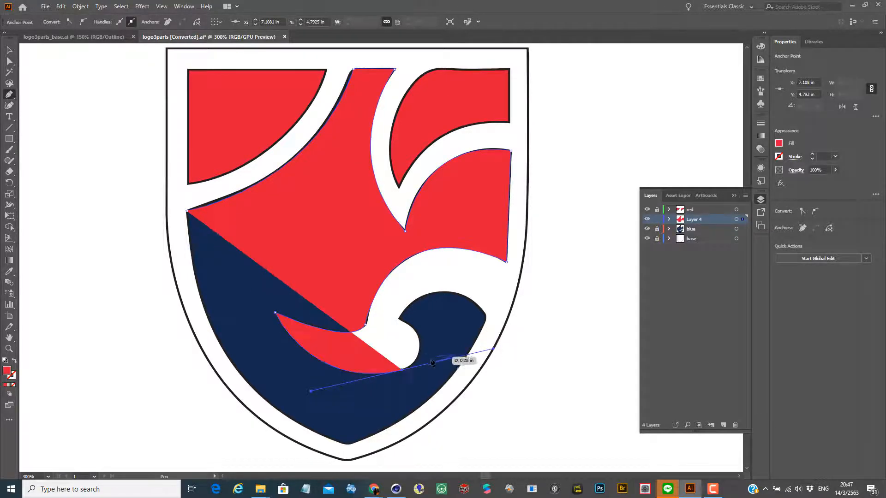
pyautogui.click(402, 370)
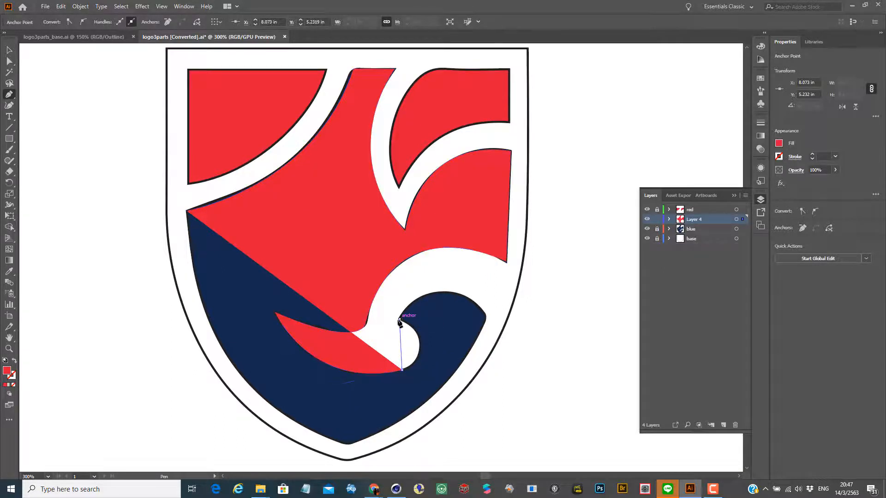
# Step: Trace around the rounded end to the curl's inner corner, then over the blue hook to its right tip
pyautogui.moveTo(400, 319); pyautogui.dragTo(352, 294)
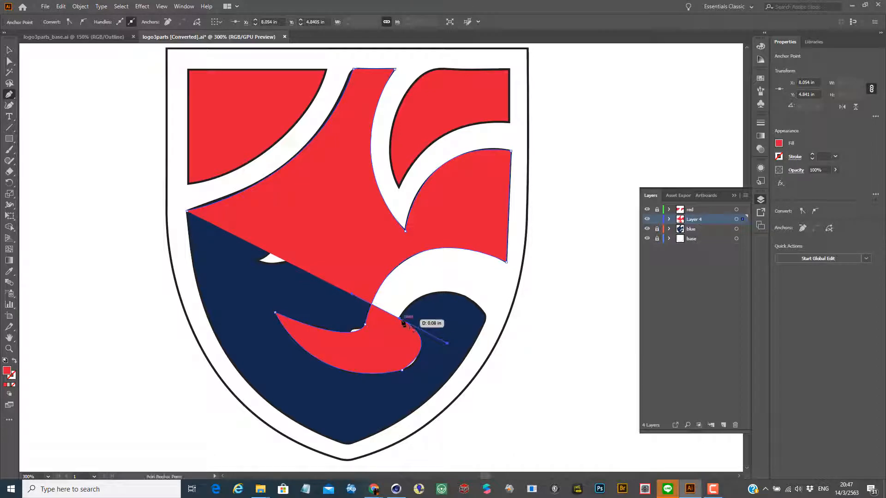
pyautogui.click(400, 319)
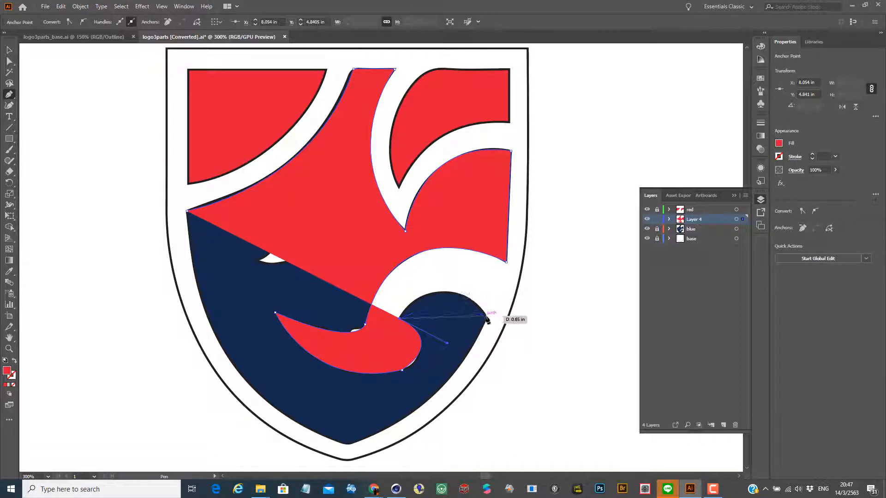
pyautogui.moveTo(486, 318); pyautogui.dragTo(533, 380)
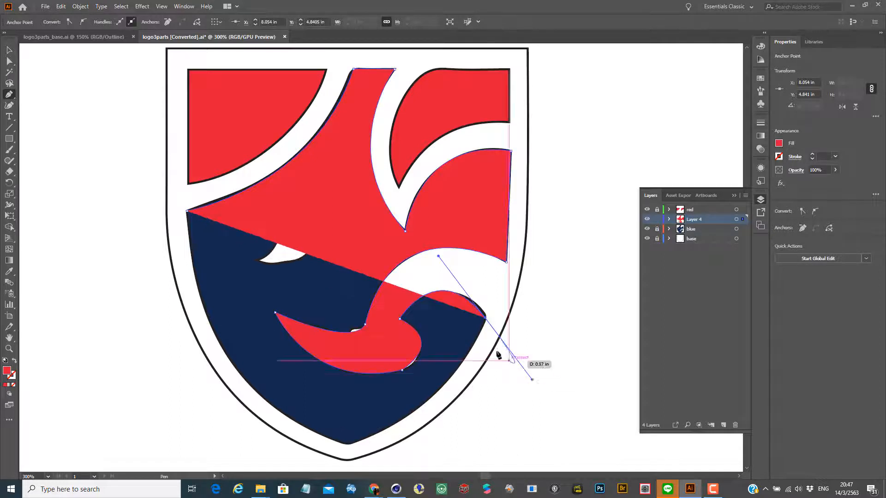
pyautogui.click(485, 319)
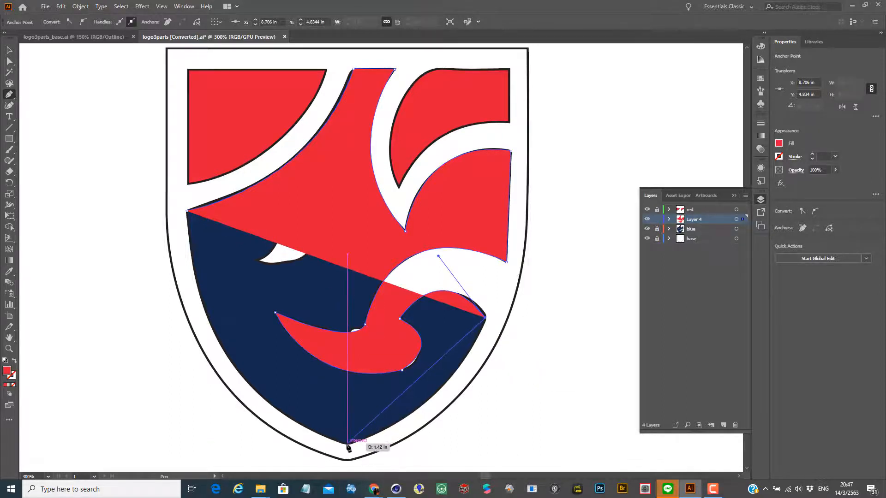
# Step: Curve the path down to the shield's bottom point and close it at the start, bending the last segment along the blue shape's left edge
pyautogui.moveTo(347, 443); pyautogui.dragTo(245, 372)
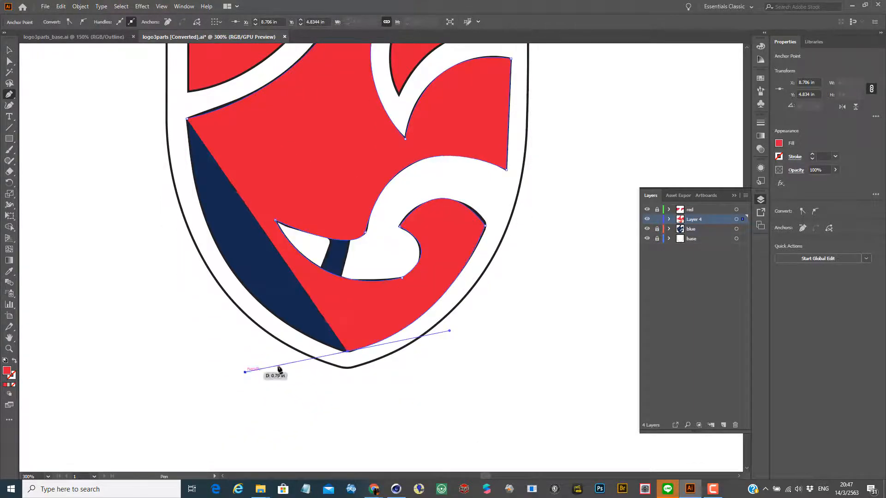
pyautogui.click(347, 352)
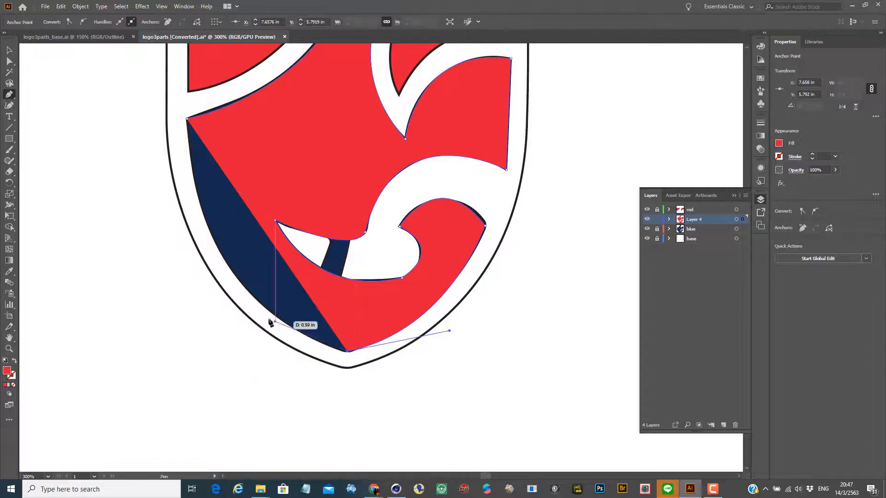
pyautogui.click(188, 119)
pyautogui.moveTo(180, 59); pyautogui.dragTo(180, 59)
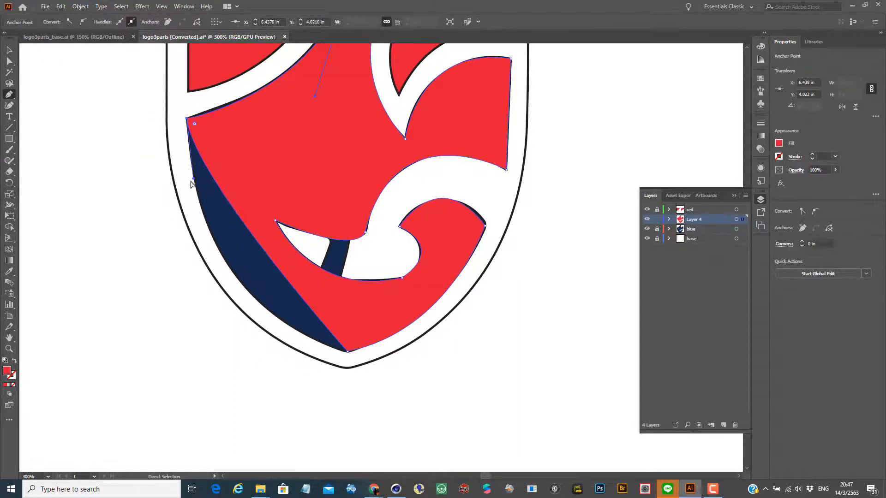
pyautogui.moveTo(194, 179); pyautogui.dragTo(189, 320)
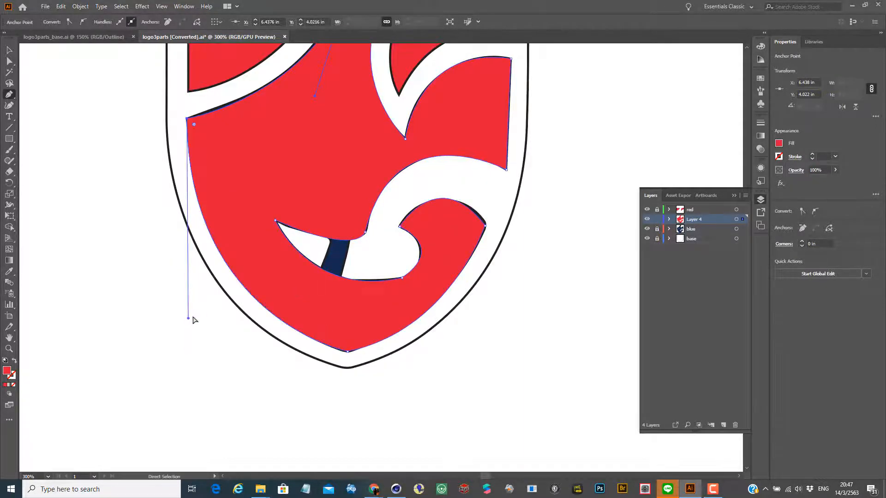
# Step: Hide Layer 4, unlock the blue layer and sample the dark blue fill from its artwork with the Eyedropper
pyautogui.moveTo(358, 251); pyautogui.dragTo(354, 401)
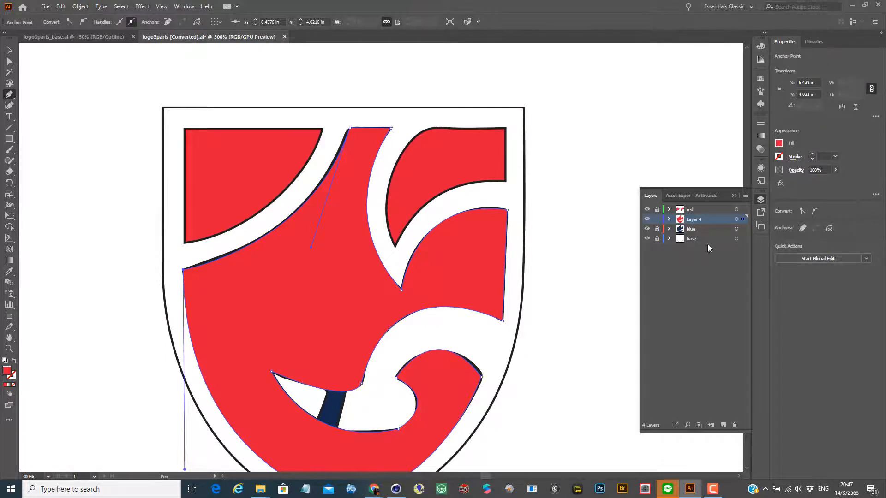
pyautogui.click(646, 229)
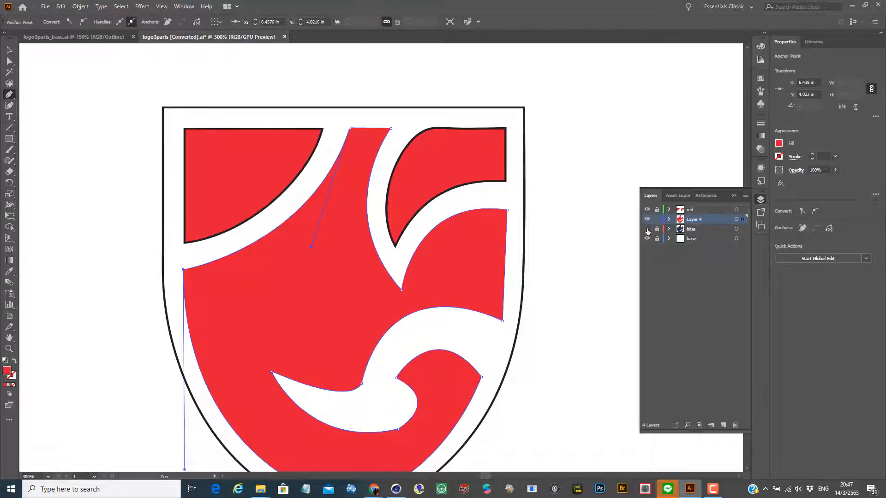
pyautogui.click(647, 219)
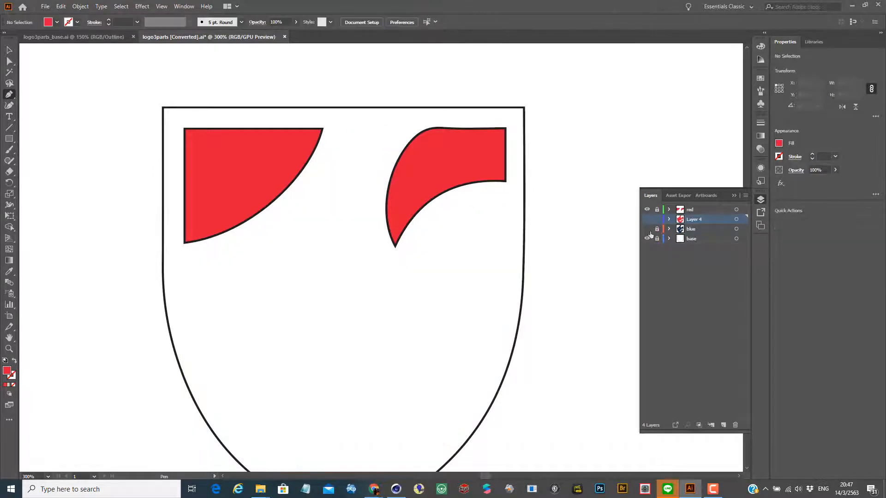
pyautogui.click(646, 229)
pyautogui.click(692, 229)
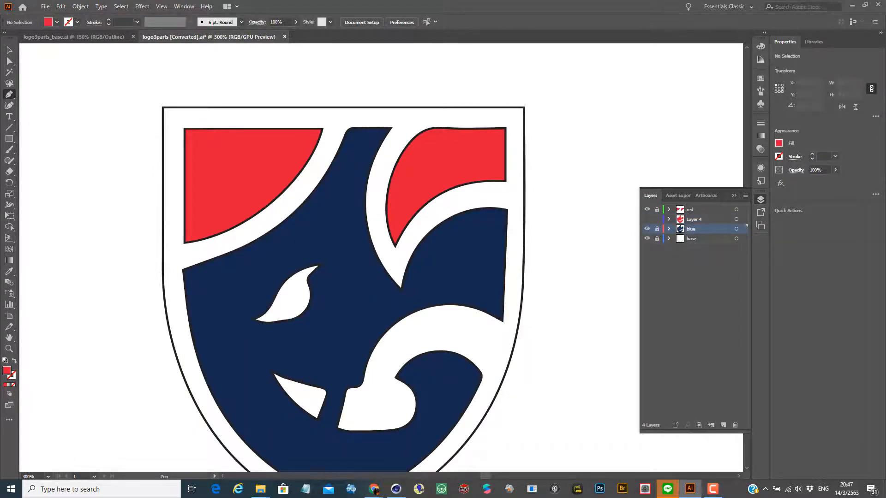
pyautogui.click(8, 272)
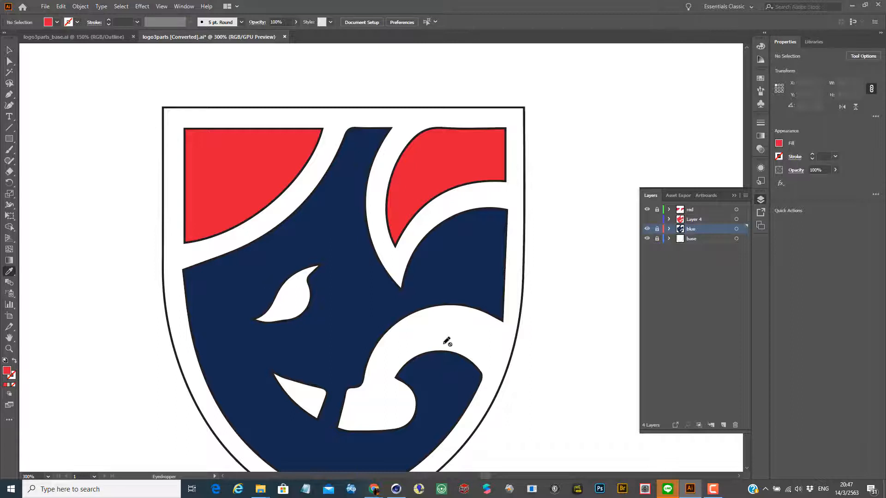
pyautogui.click(353, 282)
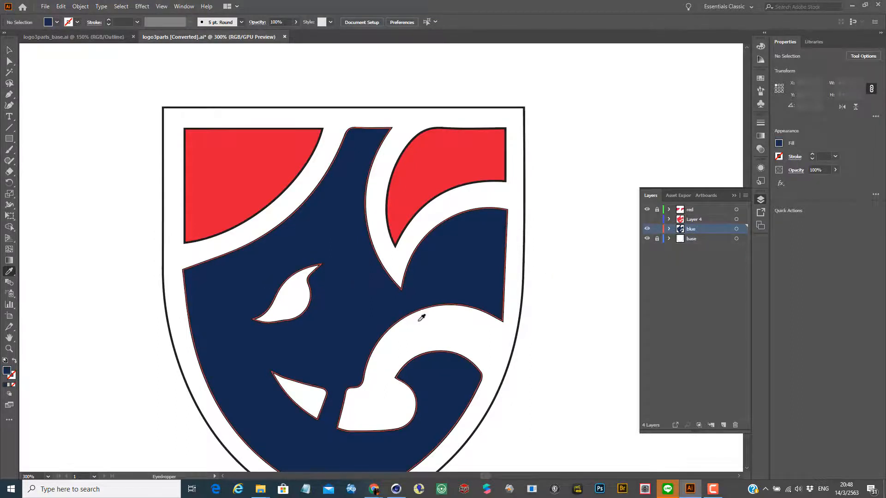
# Step: Show Layer 4, select the traced red shape and apply the dark blue fill of the original artwork to it
pyautogui.click(647, 219)
pyautogui.click(699, 216)
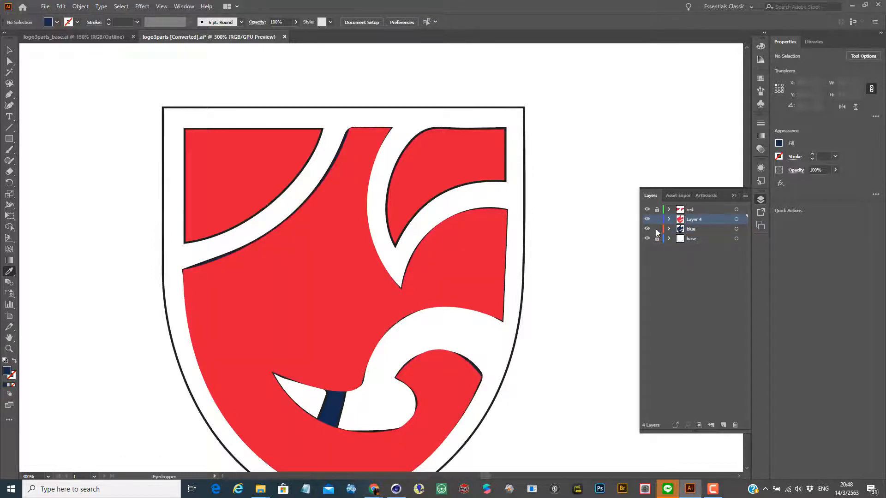
pyautogui.keyDown('ctrl'); pyautogui.click(348, 287); pyautogui.keyUp('ctrl')
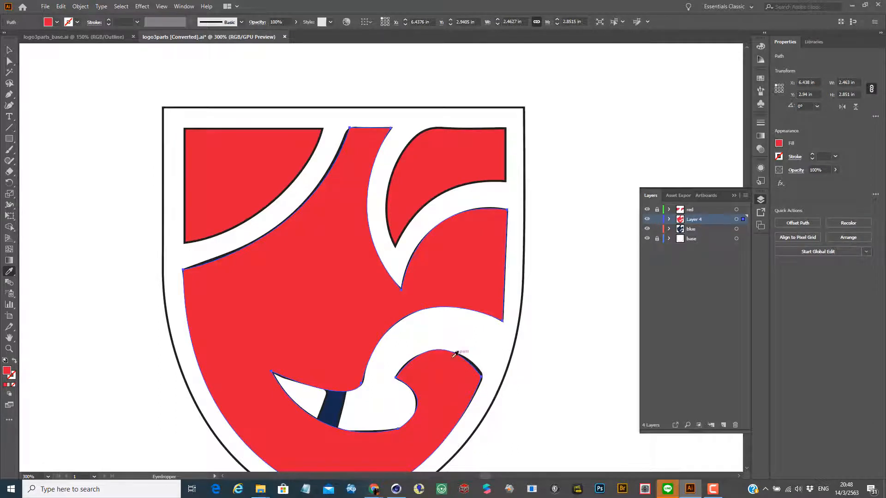
pyautogui.click(341, 407)
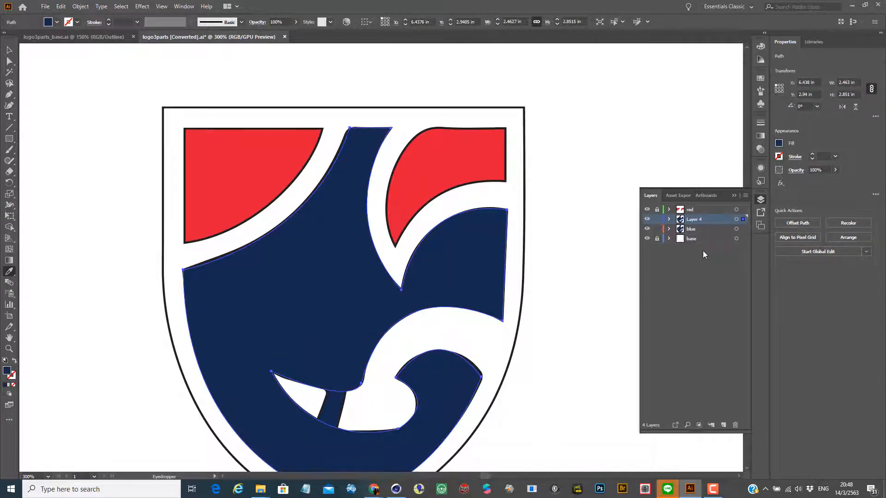
# Step: Hide Layer 4 and make the unlocked blue layer active for Pen drawing around the white eye
pyautogui.click(657, 229)
pyautogui.click(646, 220)
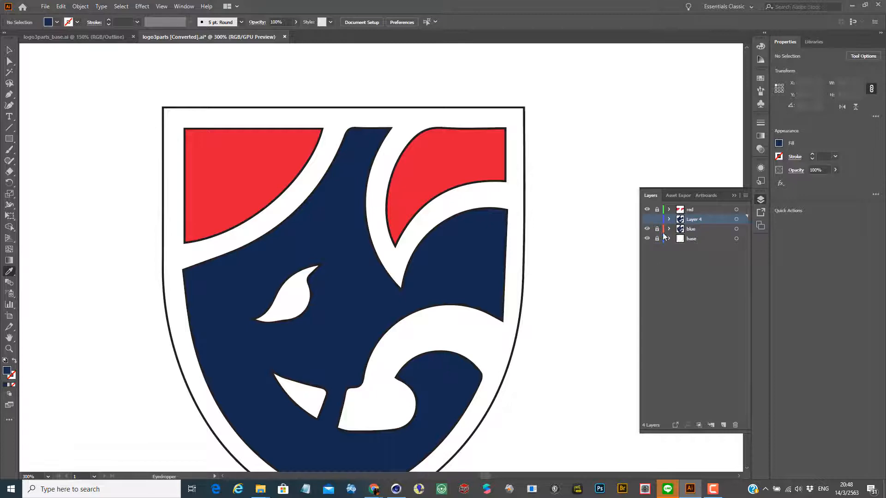
pyautogui.click(690, 230)
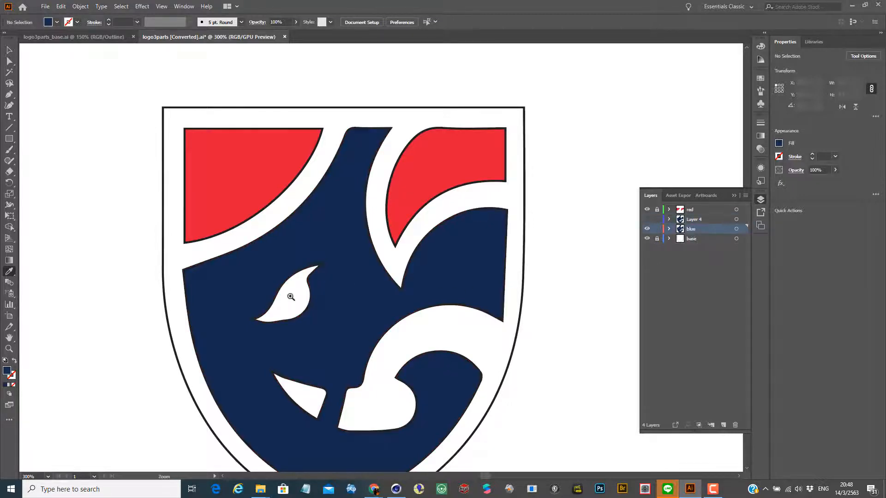
pyautogui.keyDown('ctrl'); pyautogui.click(290, 296); pyautogui.keyUp('ctrl')
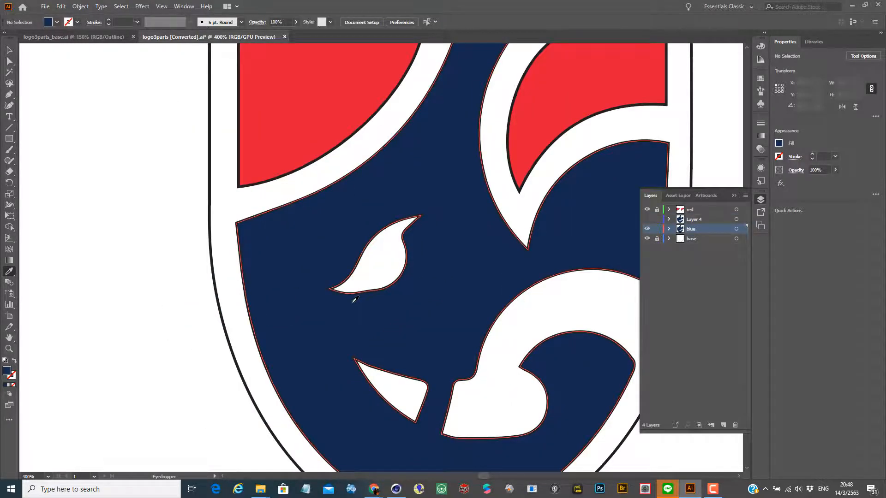
pyautogui.press('p')
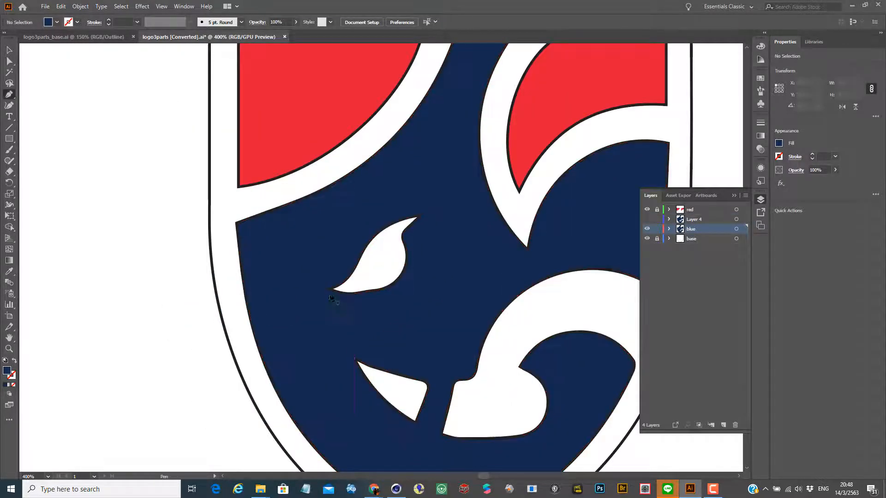
pyautogui.click(694, 220)
pyautogui.click(647, 219)
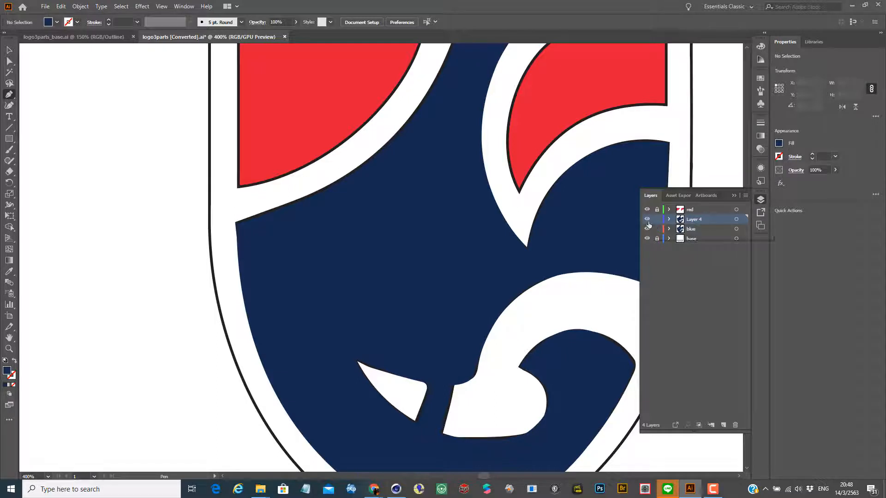
pyautogui.click(647, 220)
pyautogui.click(698, 229)
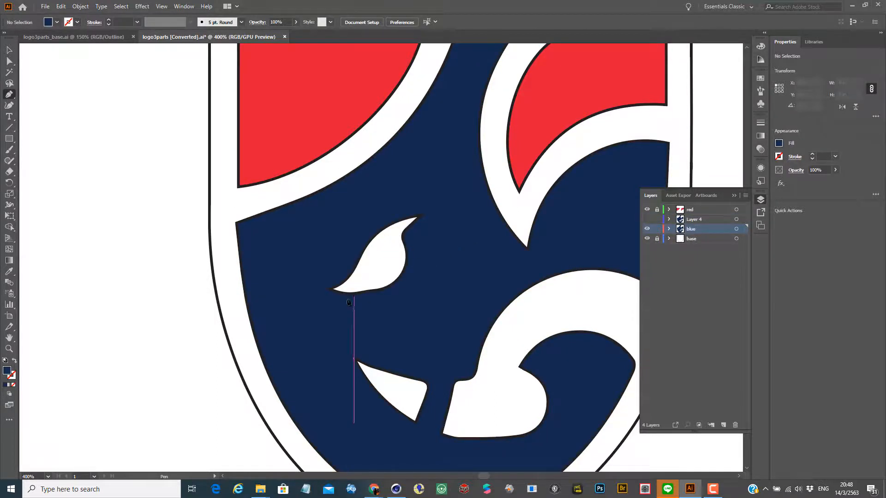
# Step: Draw a closed Pen outline slightly larger than the white eye, following its curves from the left tip to the upper-right tip and back
pyautogui.click(320, 289)
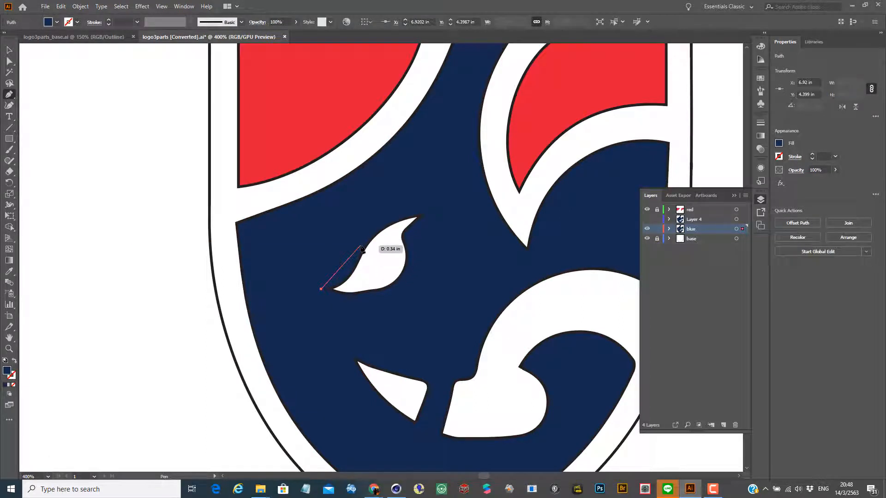
pyautogui.moveTo(359, 245); pyautogui.dragTo(412, 259)
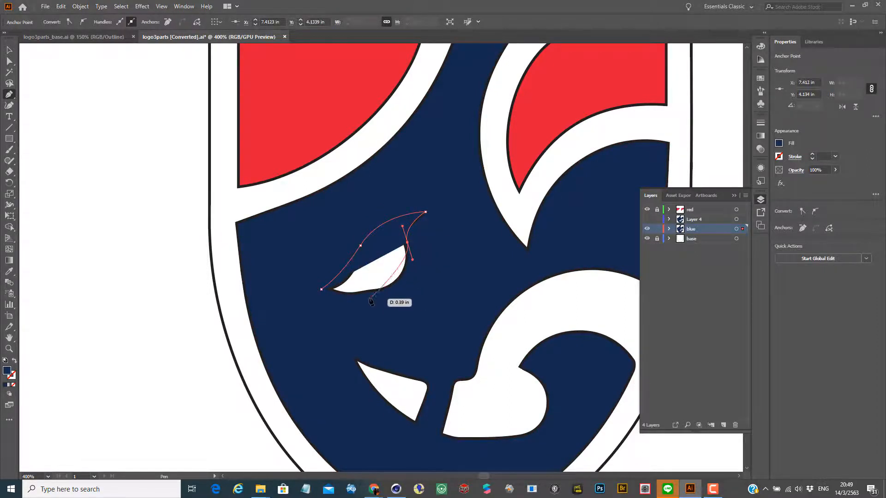
pyautogui.moveTo(366, 294); pyautogui.dragTo(324, 293)
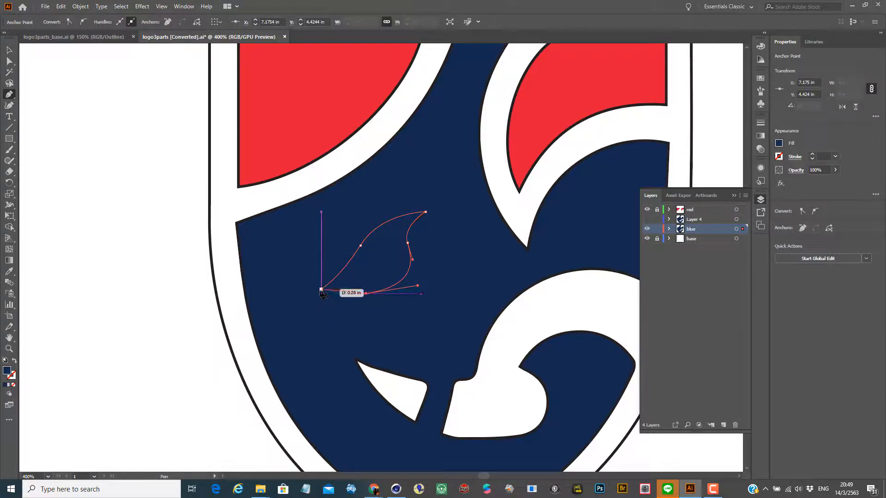
pyautogui.moveTo(321, 290); pyautogui.dragTo(317, 280)
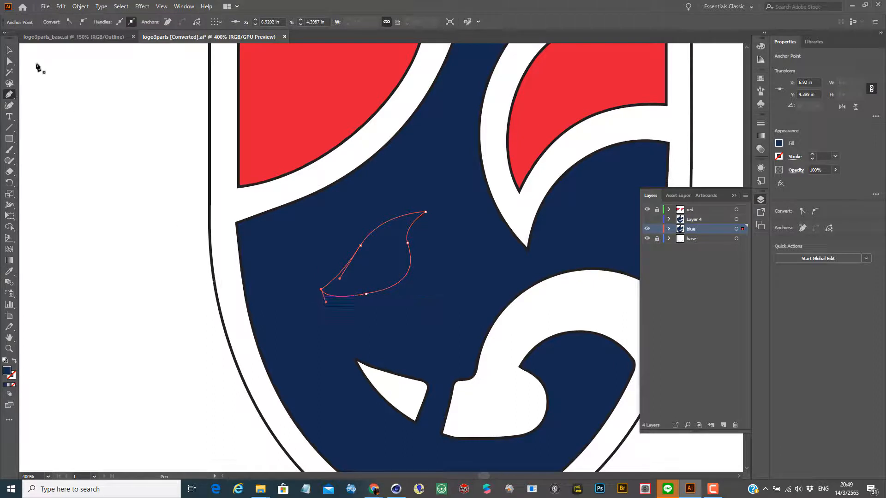
# Step: Cut the newly drawn eye outline from the blue layer and lock that layer
pyautogui.click(9, 50)
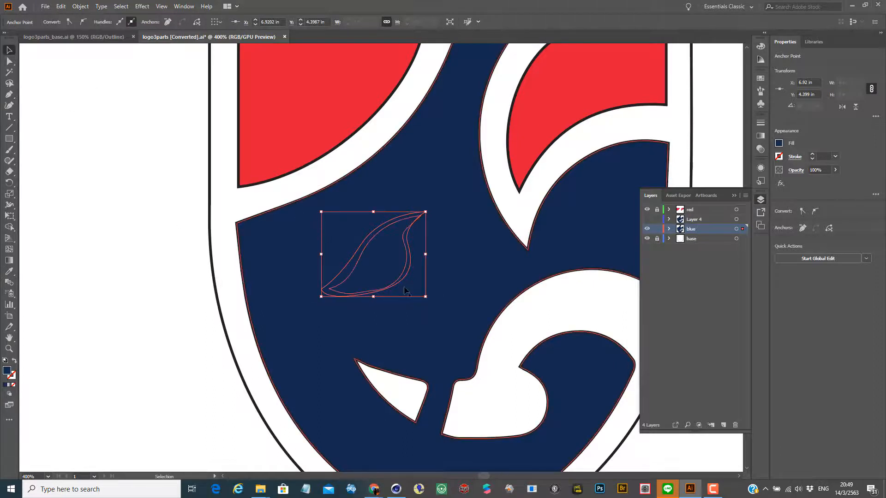
pyautogui.click(408, 281)
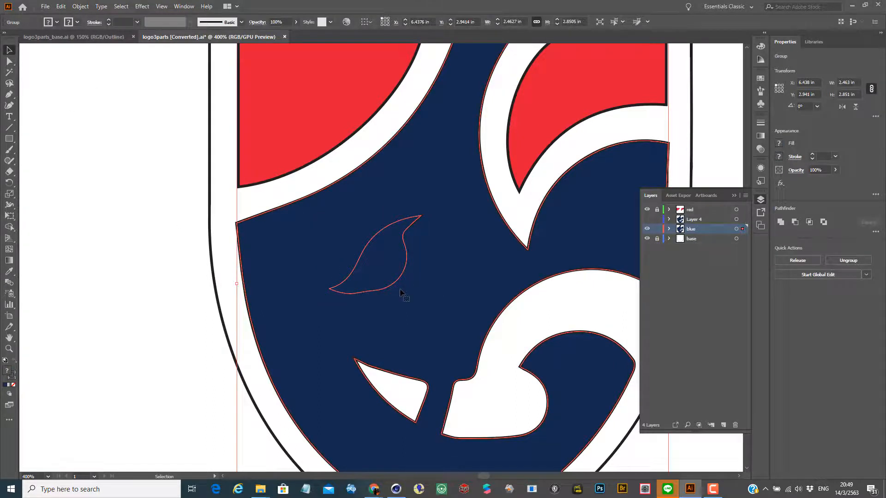
pyautogui.click(340, 295)
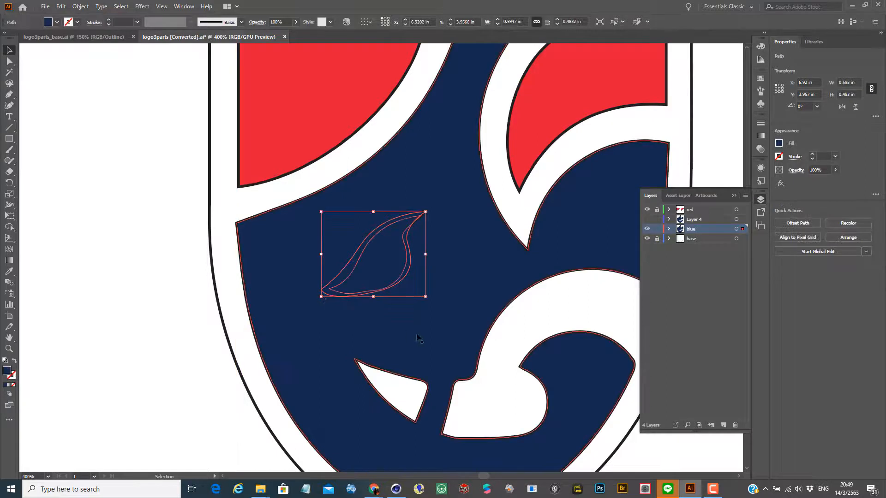
pyautogui.press('a')
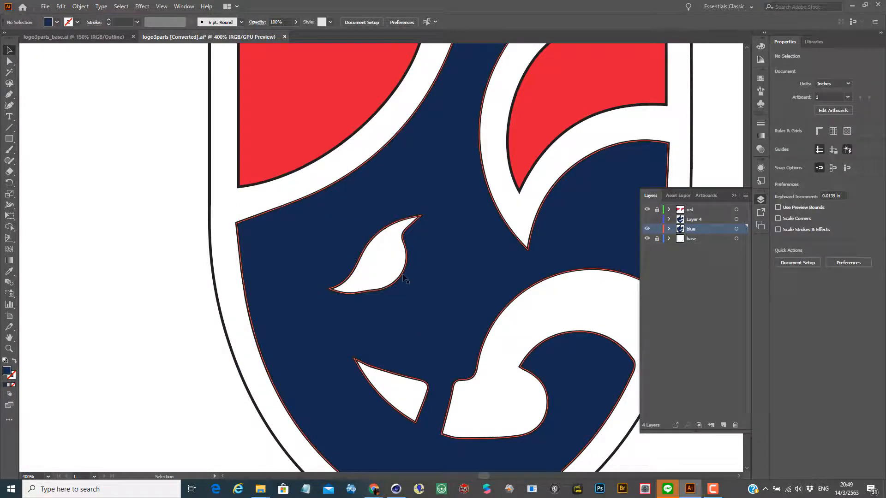
pyautogui.click(403, 277)
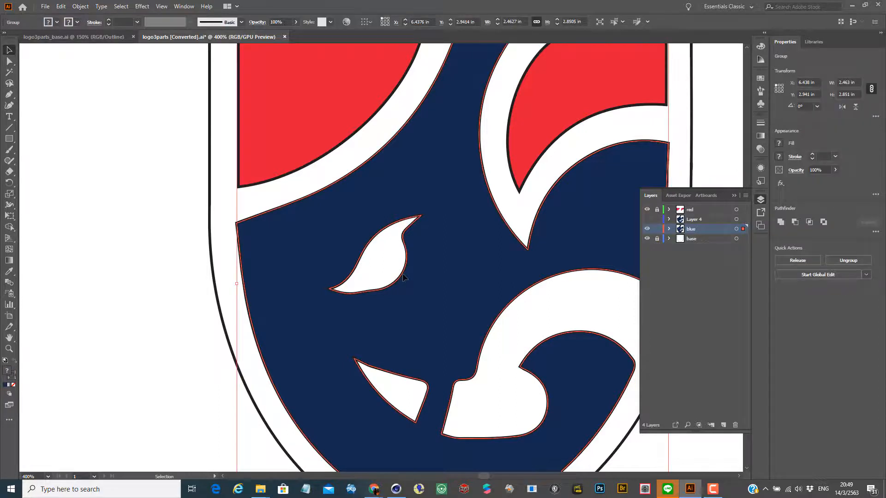
pyautogui.click(657, 229)
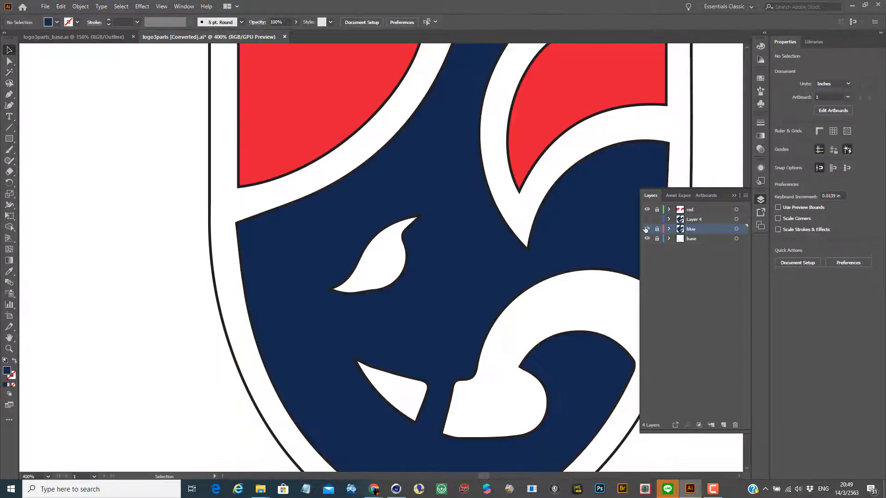
# Step: Hide the blue layer, make Layer 4 visible and active, and paste the eye outline in place on it
pyautogui.click(646, 229)
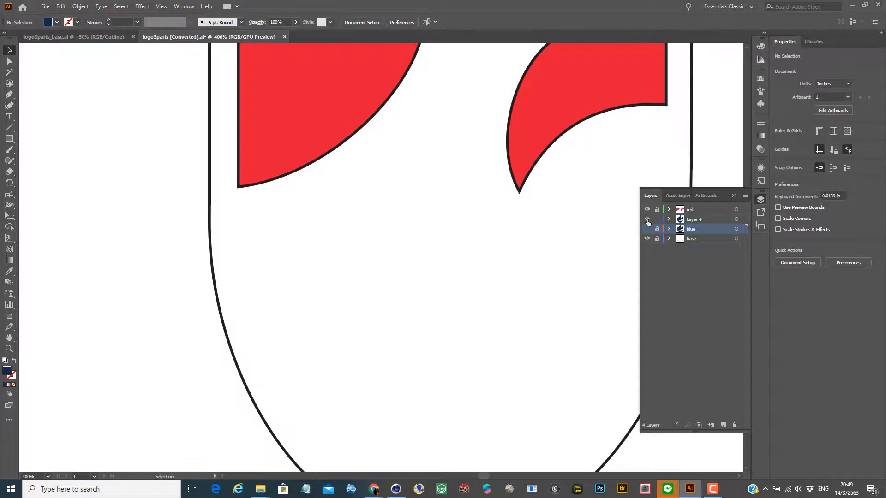
pyautogui.click(647, 219)
pyautogui.click(694, 219)
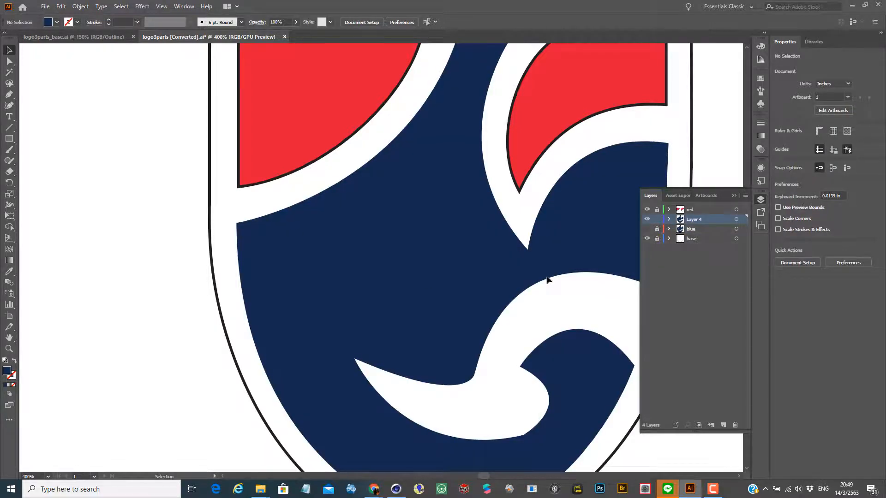
pyautogui.click(61, 7)
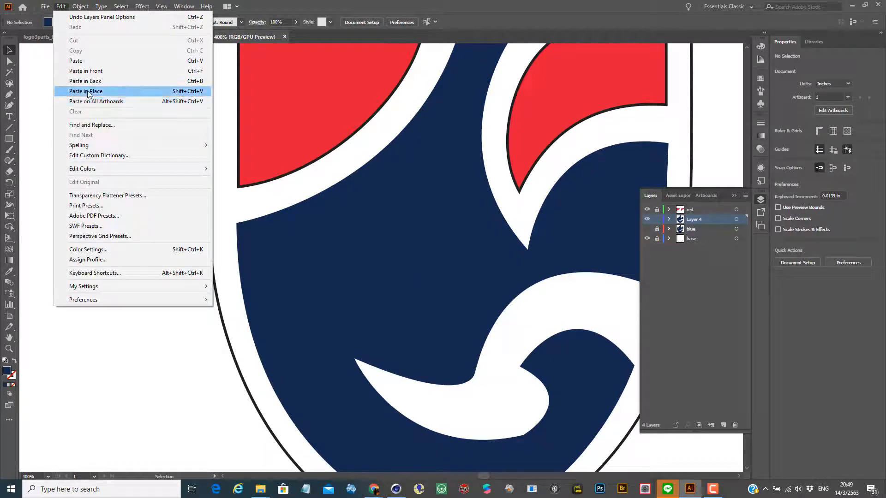
pyautogui.click(87, 91)
# Step: Cut the eye opening out of the dark blue shape by subtracting the pasted outline with Minus Front
pyautogui.click(282, 325)
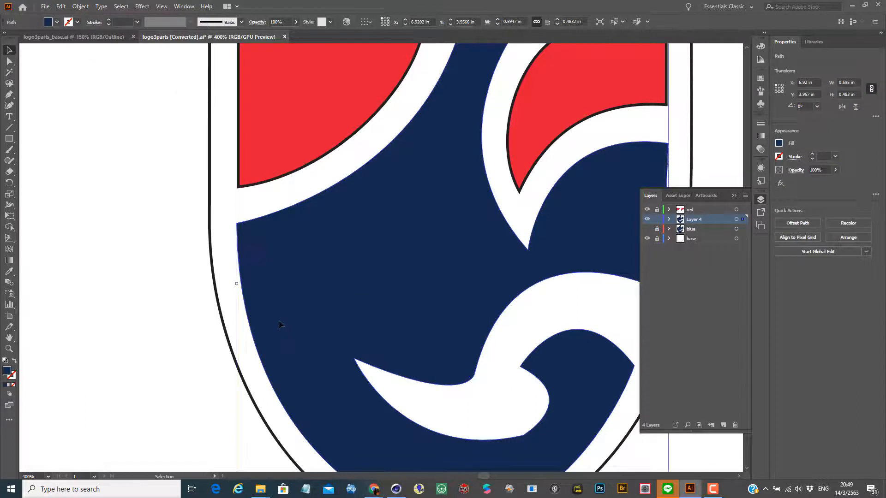
pyautogui.click(385, 291)
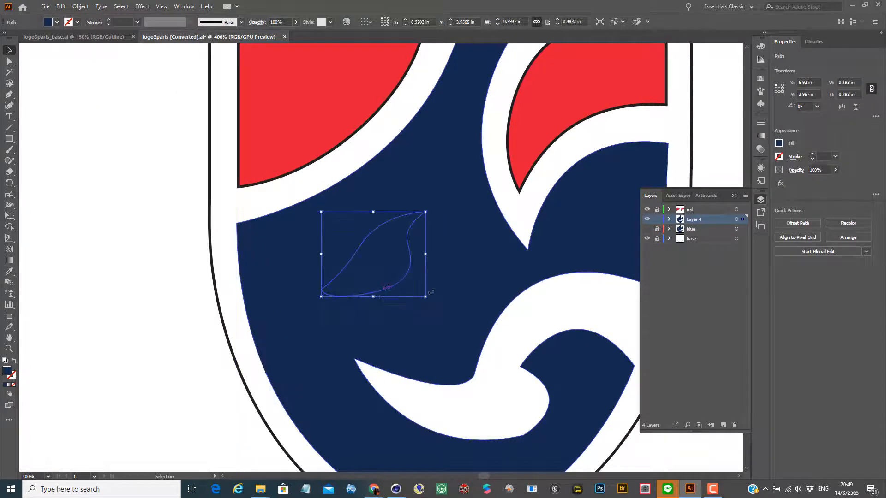
pyautogui.keyDown('shift'); pyautogui.click(453, 291); pyautogui.keyUp('shift')
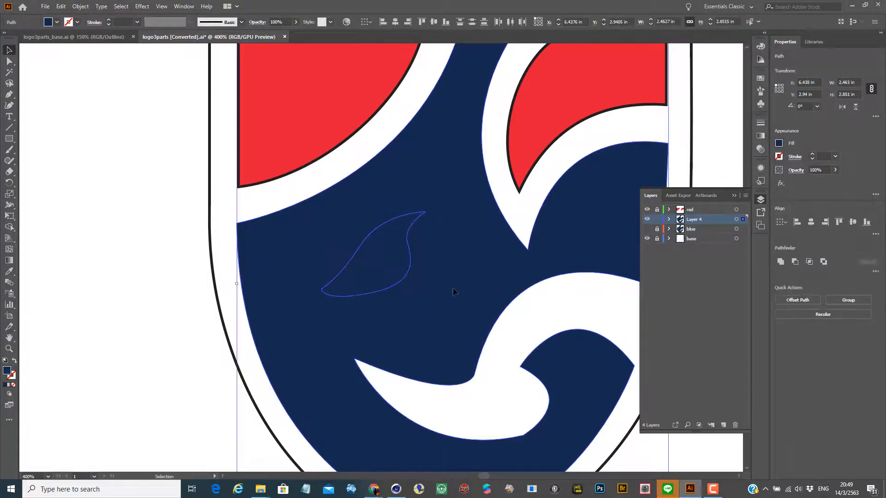
pyautogui.click(794, 262)
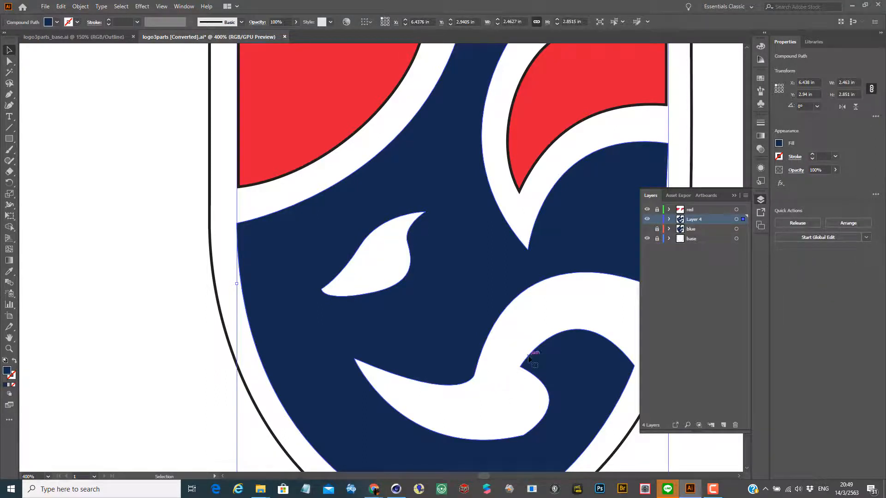
# Step: Try to reshape the white mouth cutout's lower edge by moving its anchor handle, and undo the change
pyautogui.moveTo(433, 329); pyautogui.dragTo(286, 264)
pyautogui.keyDown('ctrl'); pyautogui.keyDown('alt'); pyautogui.click(287, 265); pyautogui.keyUp('alt'); pyautogui.keyUp('ctrl')
pyautogui.keyDown('ctrl'); pyautogui.click(433, 323); pyautogui.keyUp('ctrl')
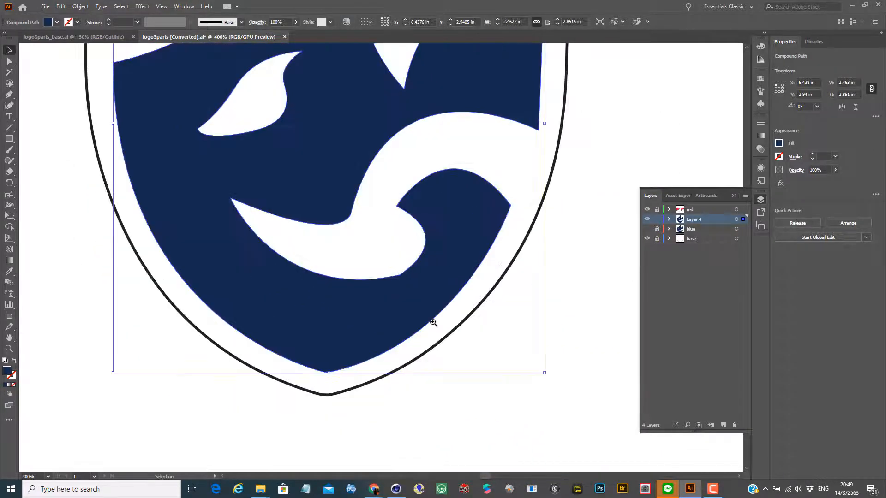
pyautogui.moveTo(383, 253); pyautogui.dragTo(415, 349)
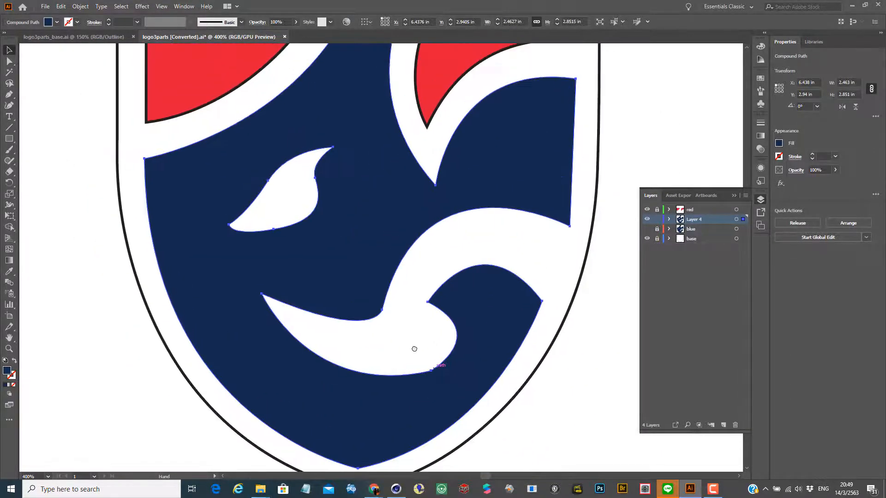
pyautogui.keyDown('ctrl'); pyautogui.click(428, 353); pyautogui.keyUp('ctrl')
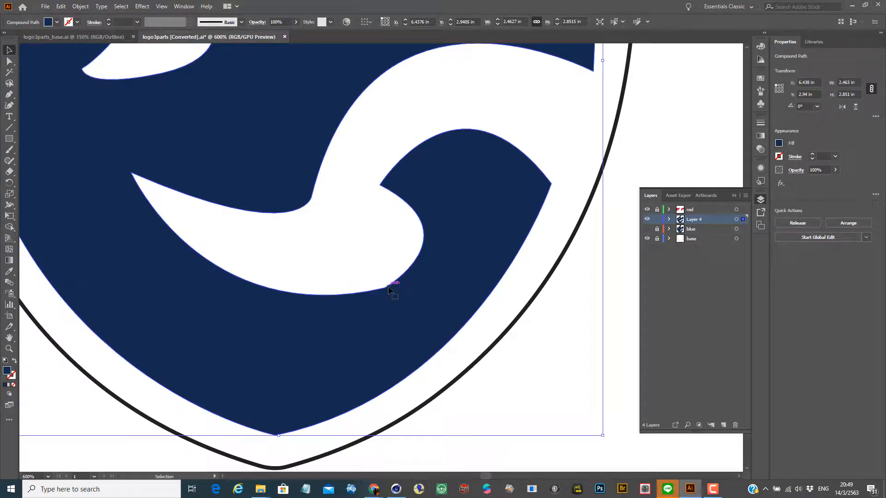
pyautogui.press('p')
pyautogui.keyDown('ctrl'); pyautogui.click(386, 289); pyautogui.keyUp('ctrl')
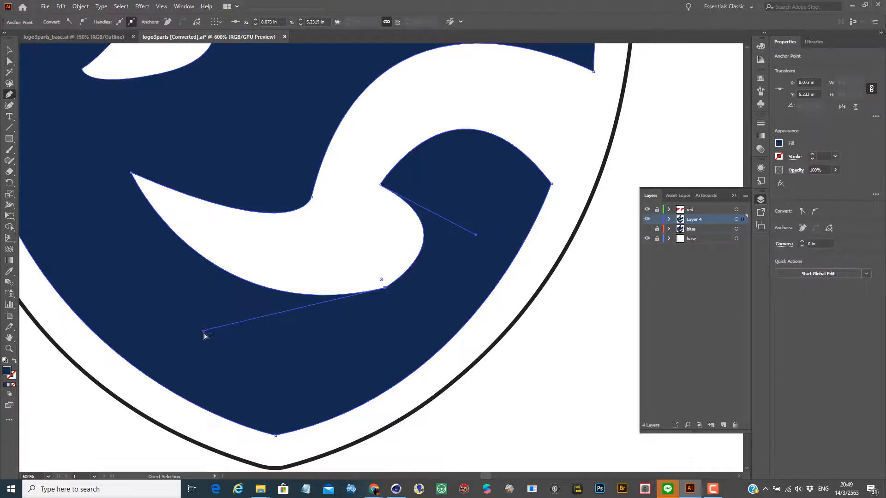
pyautogui.keyDown('ctrl'); pyautogui.moveTo(204, 334); pyautogui.dragTo(206, 358); pyautogui.keyUp('ctrl')
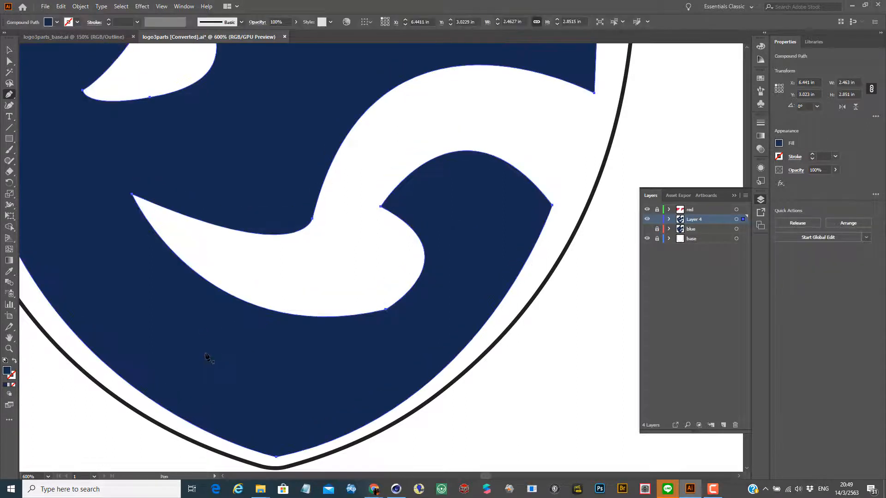
pyautogui.hotkey('ctrl', 'z')
# Step: Smooth the mouth cutout's rounded end with Direct Selection by adjusting the curve handles on both sides of its lower anchor
pyautogui.click(9, 61)
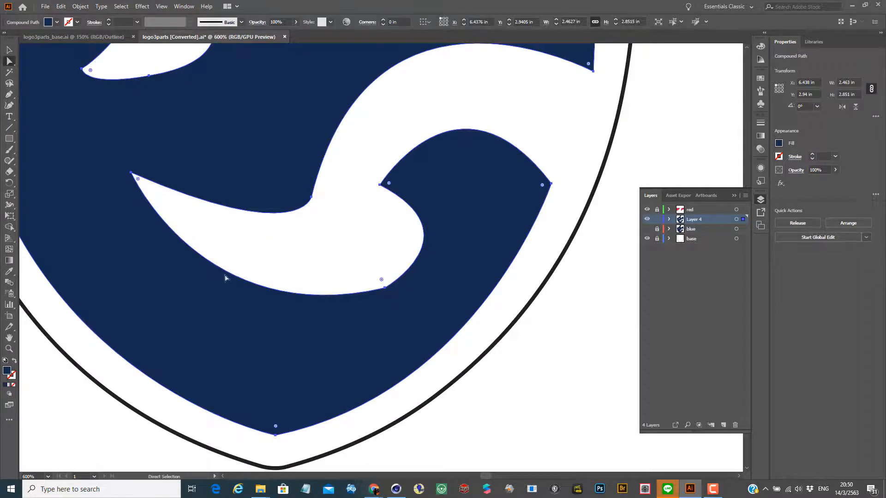
pyautogui.click(385, 287)
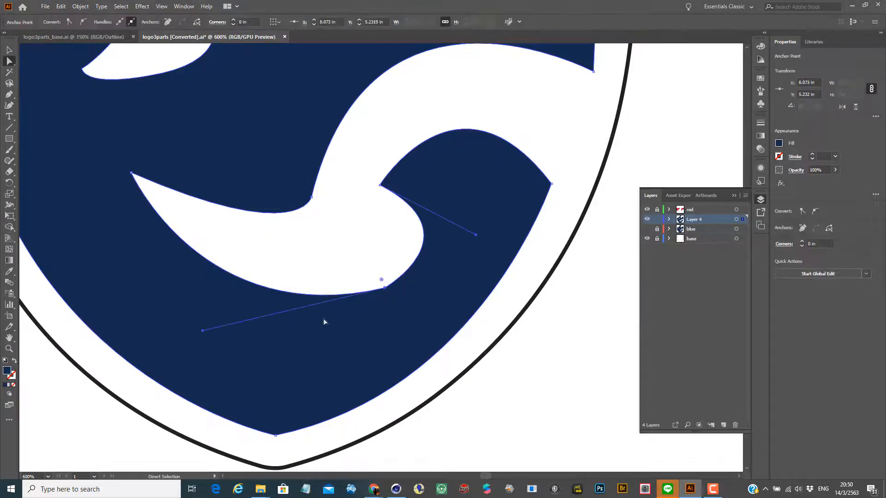
pyautogui.moveTo(204, 334); pyautogui.dragTo(222, 347)
pyautogui.hotkey('ctrl', 'z')
pyautogui.click(384, 287)
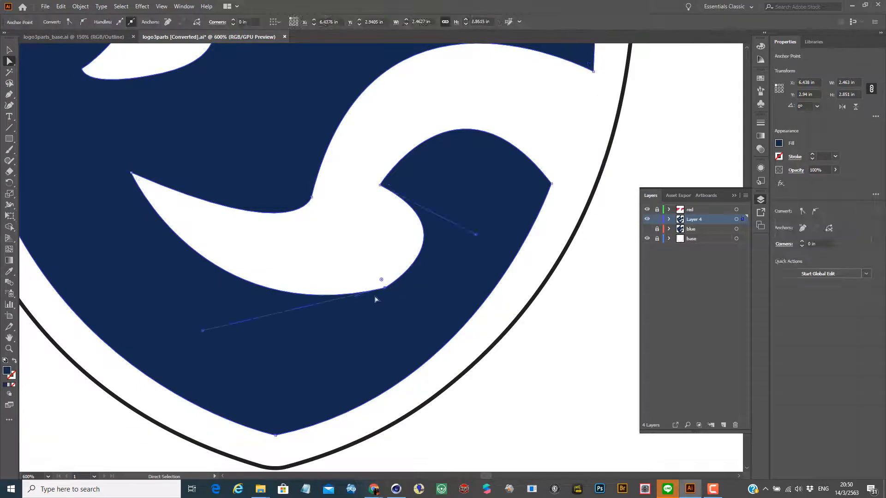
pyautogui.moveTo(203, 332); pyautogui.dragTo(256, 366)
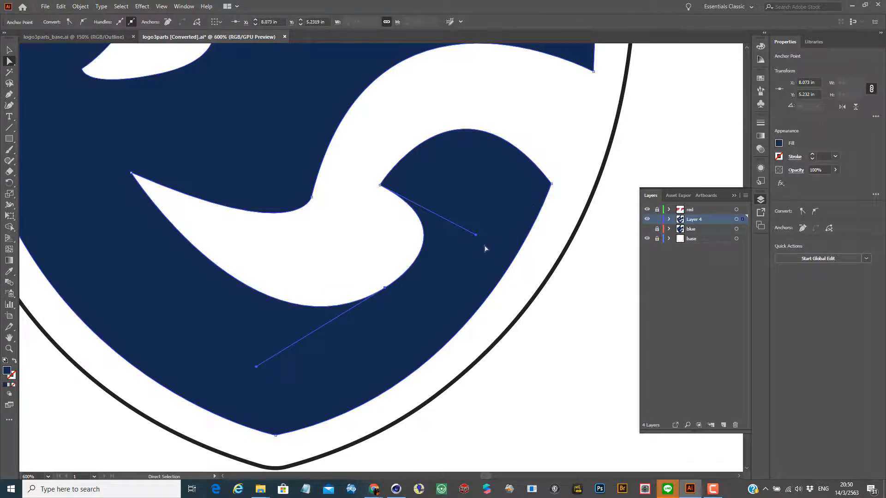
pyautogui.moveTo(476, 235); pyautogui.dragTo(456, 221)
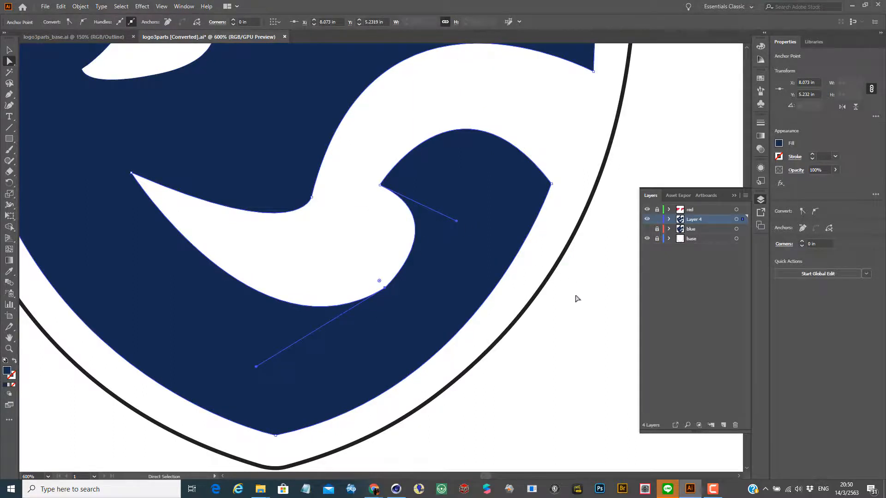
pyautogui.keyDown('ctrl'); pyautogui.keyDown('alt'); pyautogui.click(538, 287); pyautogui.keyUp('alt'); pyautogui.keyUp('ctrl')
pyautogui.keyDown('ctrl'); pyautogui.keyDown('alt'); pyautogui.click(426, 263); pyautogui.keyUp('alt'); pyautogui.keyUp('ctrl')
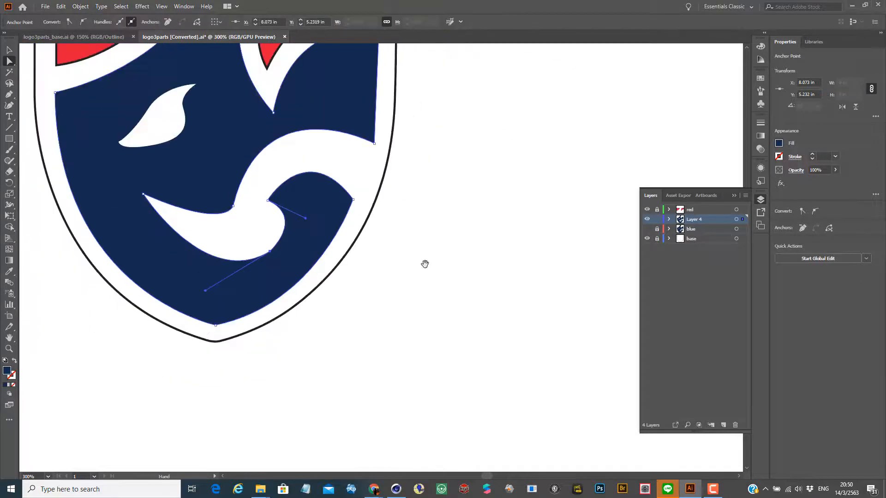
pyautogui.moveTo(425, 261); pyautogui.dragTo(538, 395)
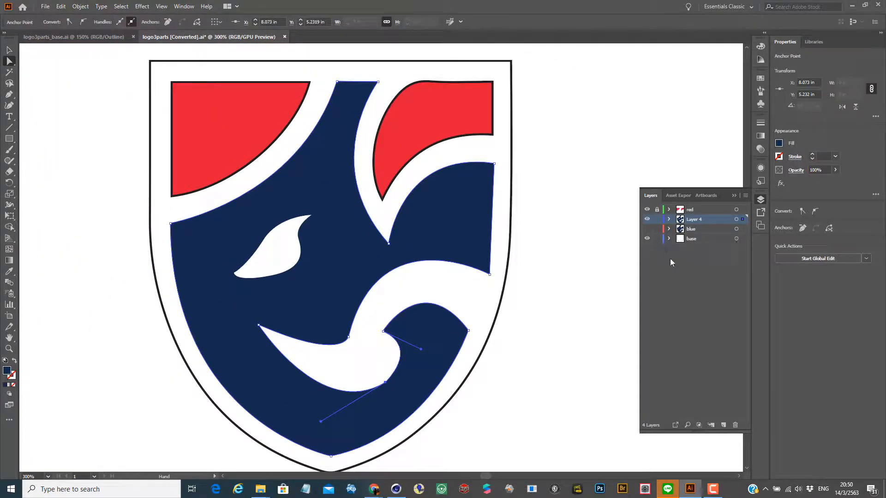
pyautogui.hotkey('ctrl', 'shift', 's')
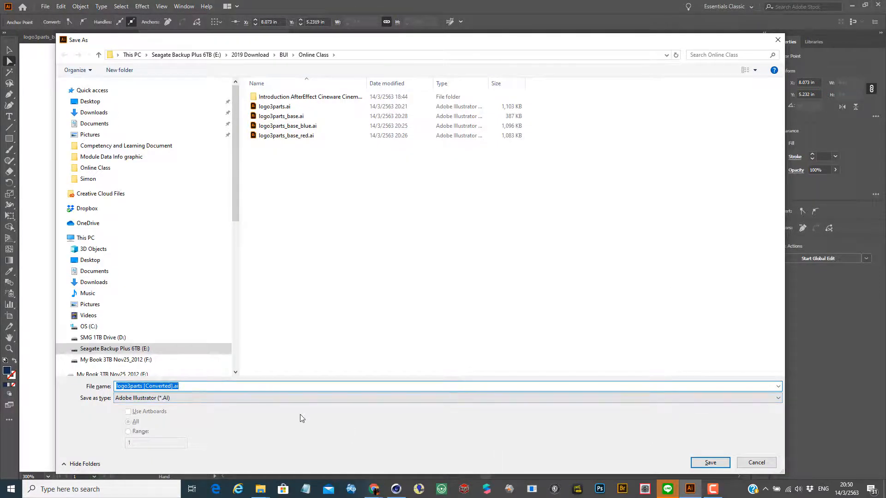
pyautogui.click(750, 460)
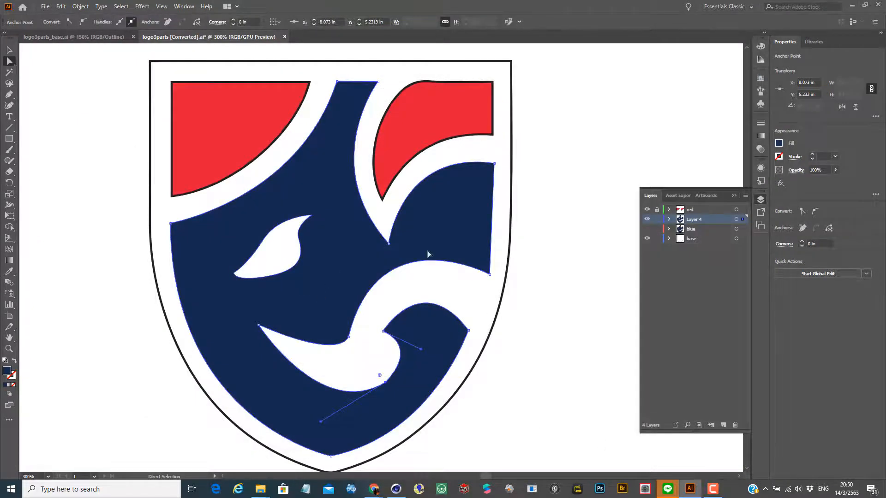
# Step: Invert the selection of the dark blue shape and delete the base shield outline and leftover white eye and tusk pieces
pyautogui.press('v')
pyautogui.click(208, 266)
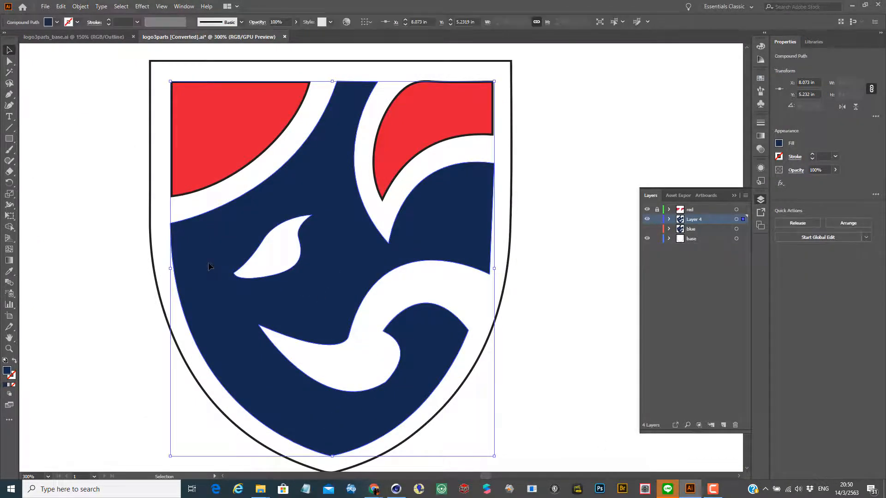
pyautogui.click(123, 7)
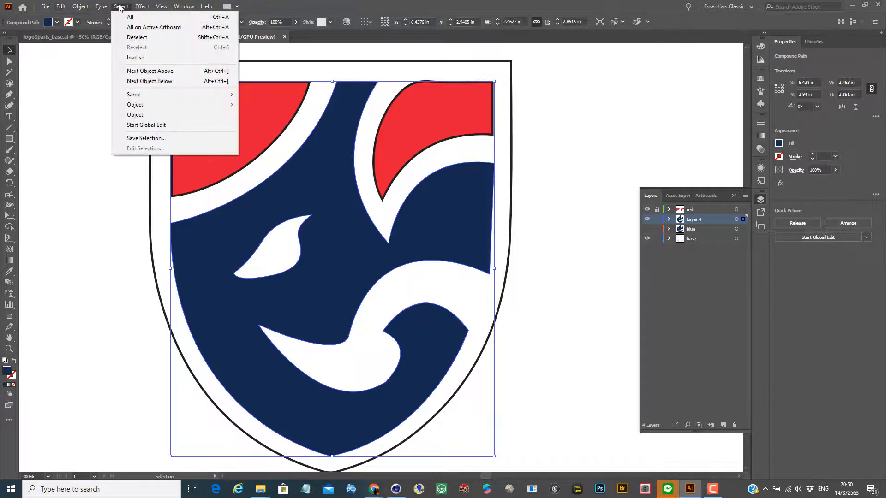
pyautogui.click(134, 58)
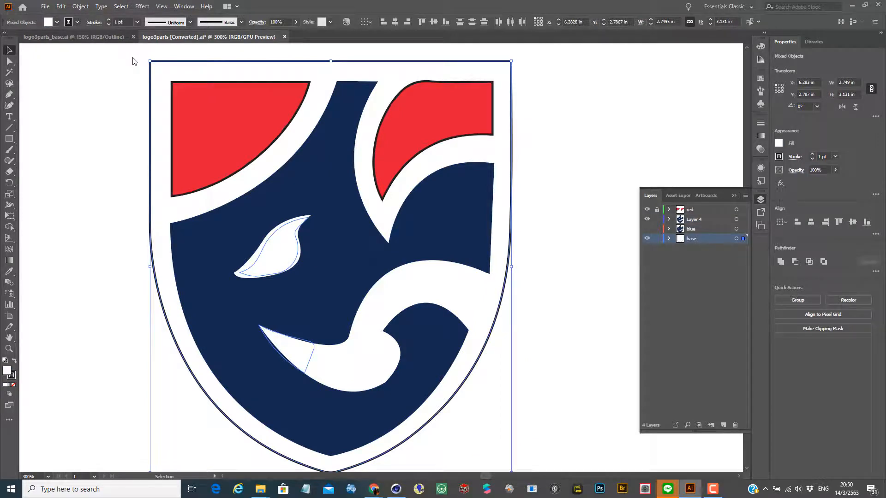
pyautogui.click(134, 61)
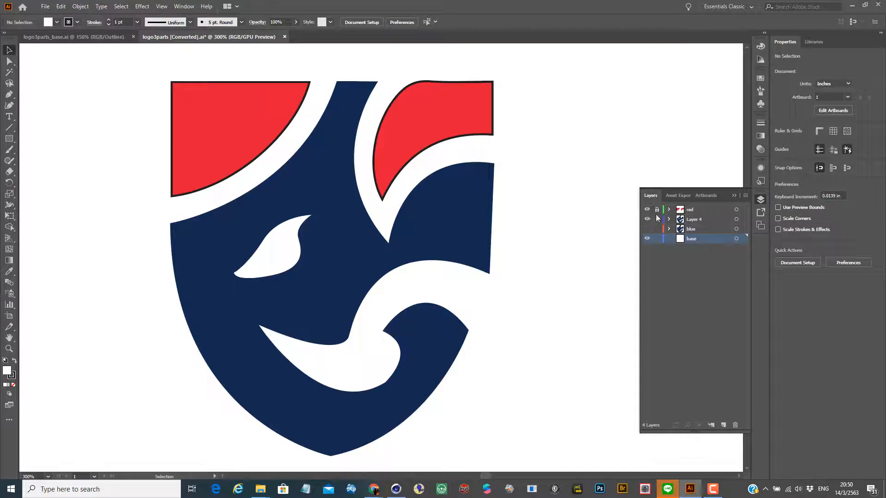
# Step: Unlock the red layer and delete both red shapes, leaving the dark blue shape in the artwork
pyautogui.click(703, 209)
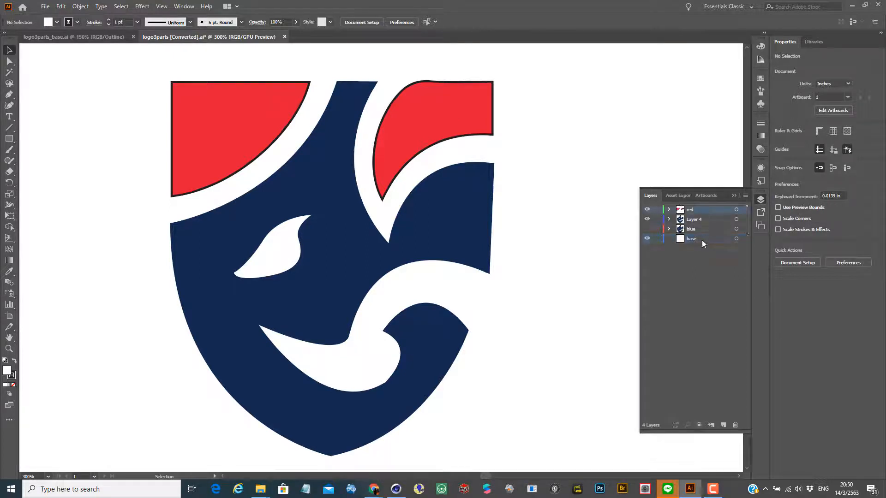
pyautogui.click(696, 220)
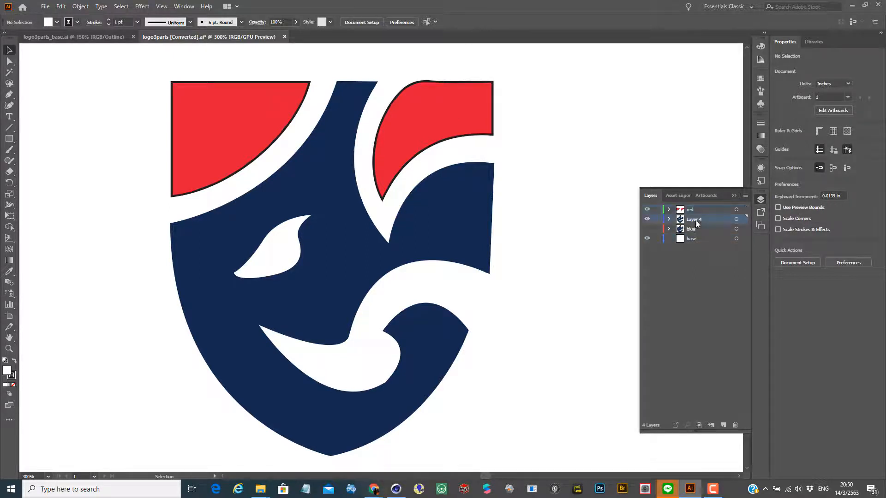
pyautogui.click(442, 247)
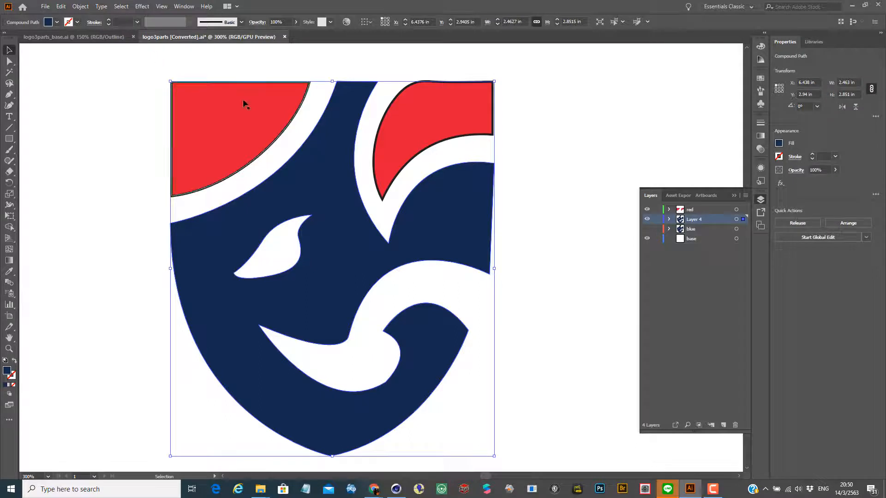
pyautogui.click(203, 111)
pyautogui.keyDown('shift'); pyautogui.click(428, 125); pyautogui.keyUp('shift')
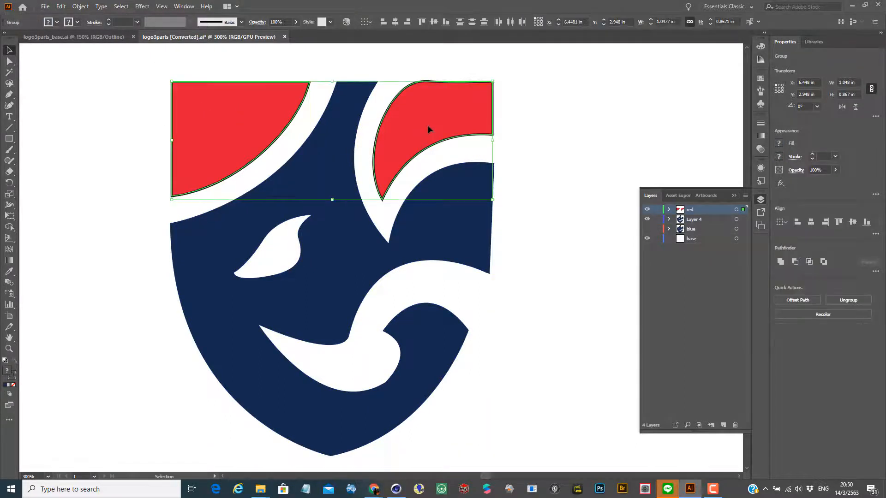
pyautogui.hotkey('ctrl', 'g')
pyautogui.press('Delete')
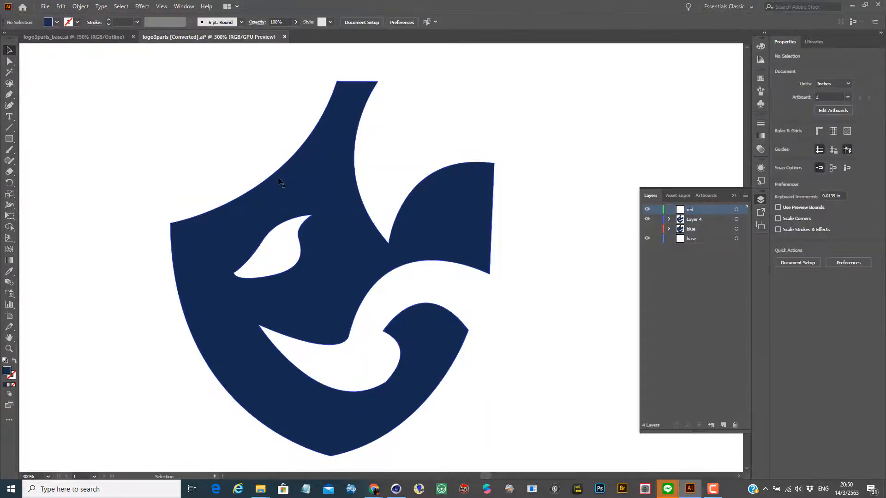
# Step: Save the artwork as logo3parts_base_blue.ai in Illustrator 8 format, replacing the existing file and accepting the legacy format conversion
pyautogui.click(44, 6)
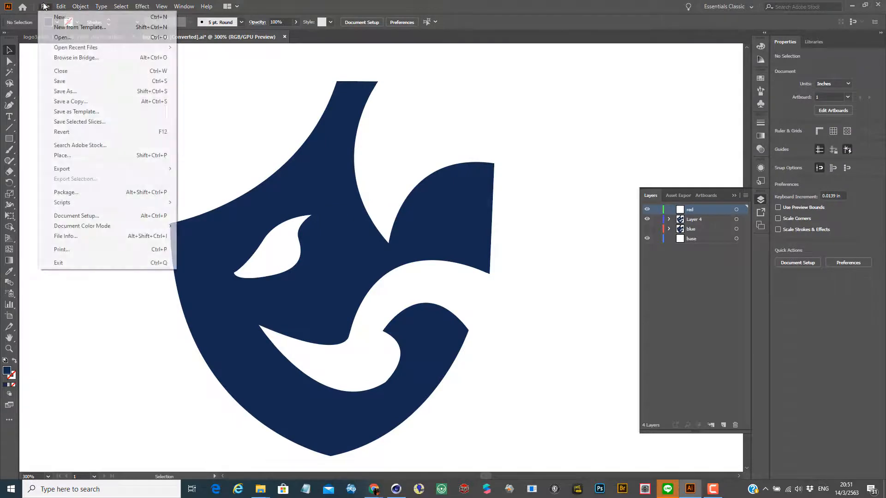
pyautogui.click(70, 91)
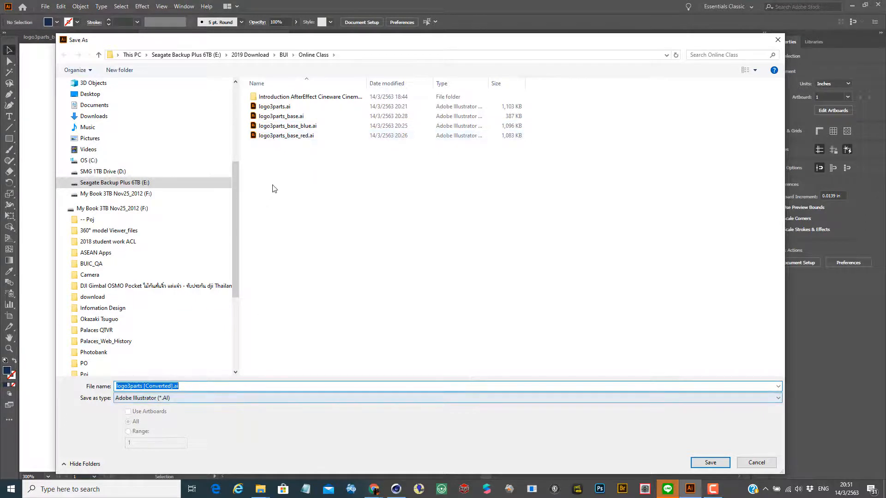
pyautogui.click(284, 126)
pyautogui.click(200, 397)
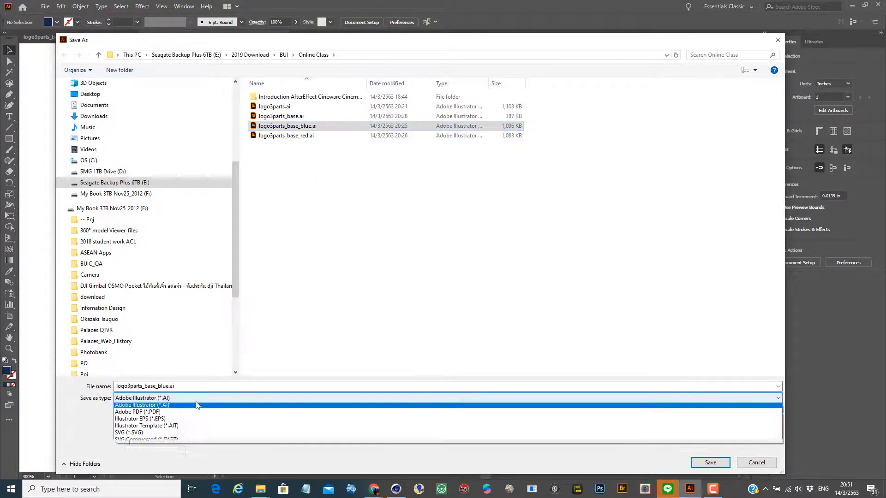
pyautogui.click(192, 407)
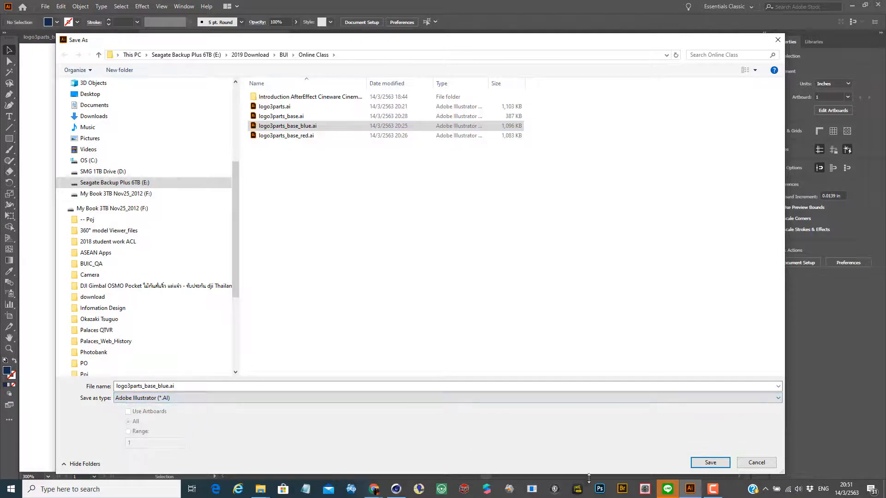
pyautogui.click(698, 462)
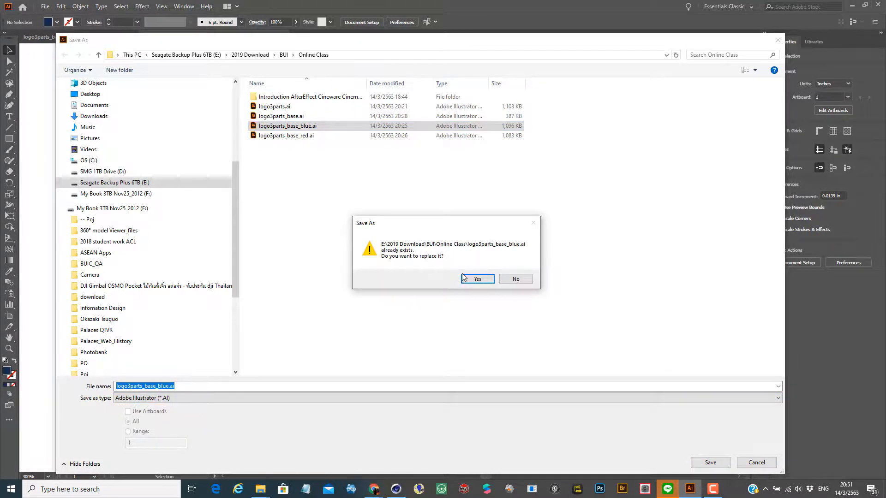
pyautogui.click(467, 278)
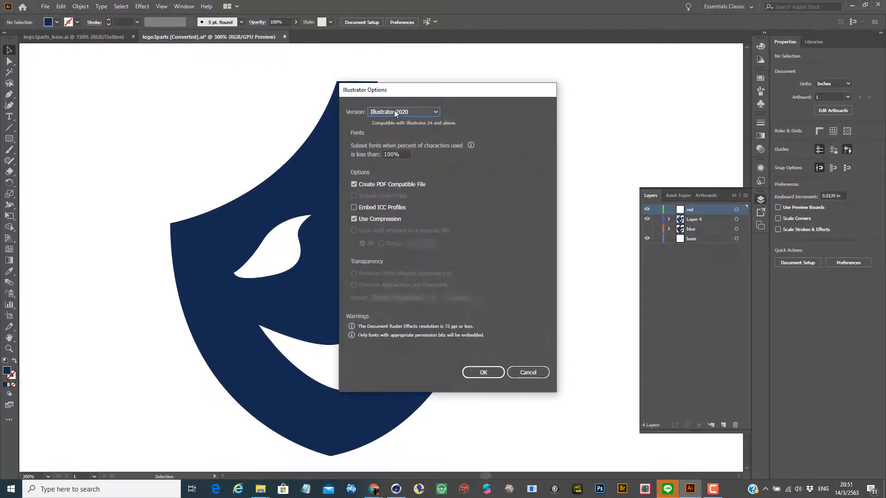
pyautogui.click(394, 112)
pyautogui.click(415, 236)
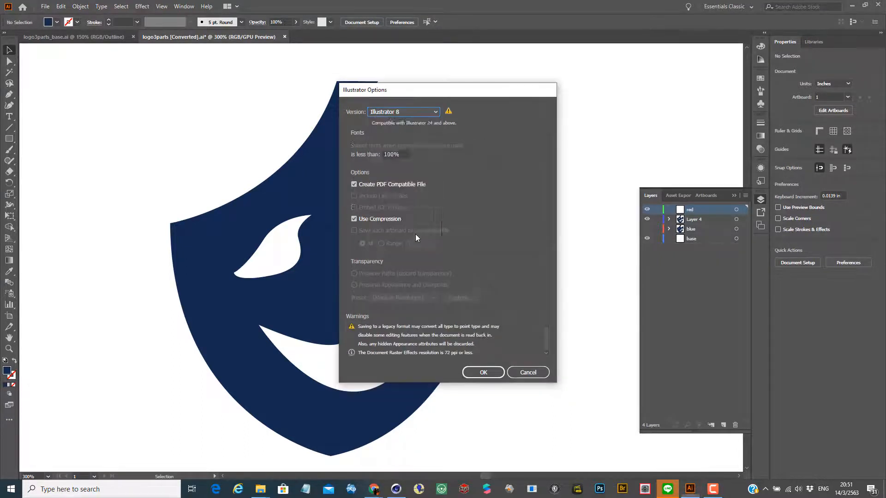
pyautogui.click(489, 370)
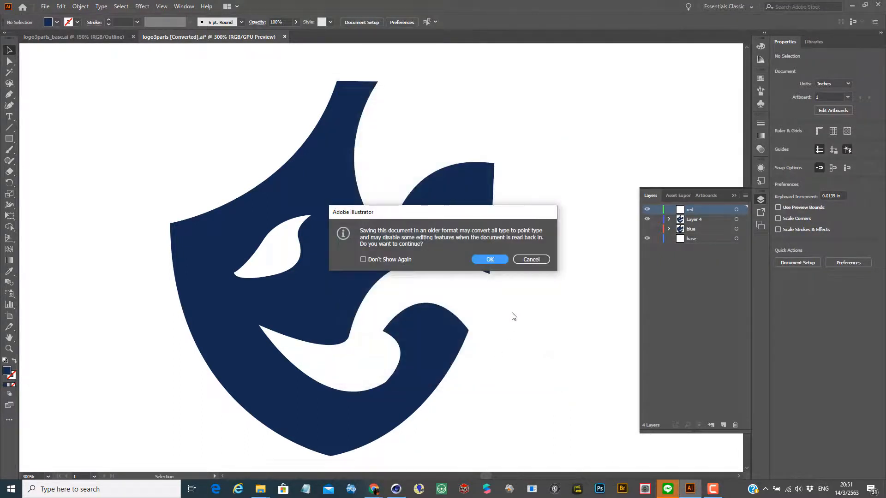
pyautogui.click(497, 259)
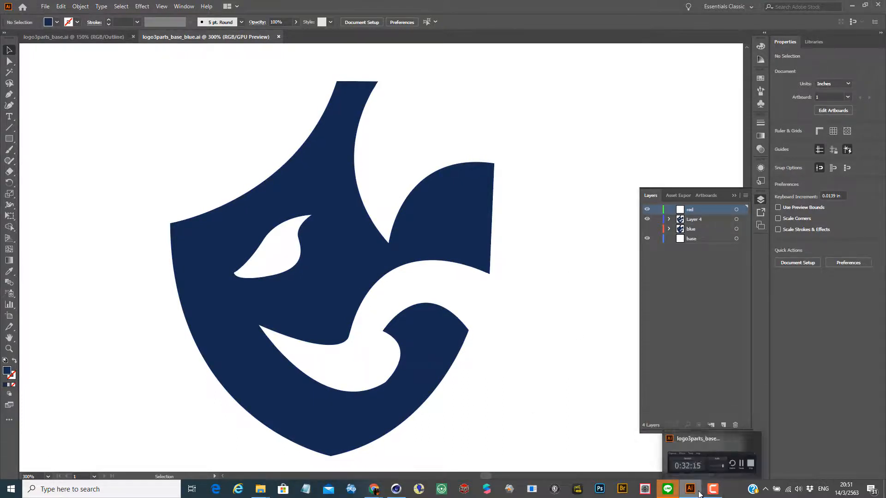
# Step: Switch to Cinema 4D and try to open logo3parts_base_blue.ai
pyautogui.click(396, 490)
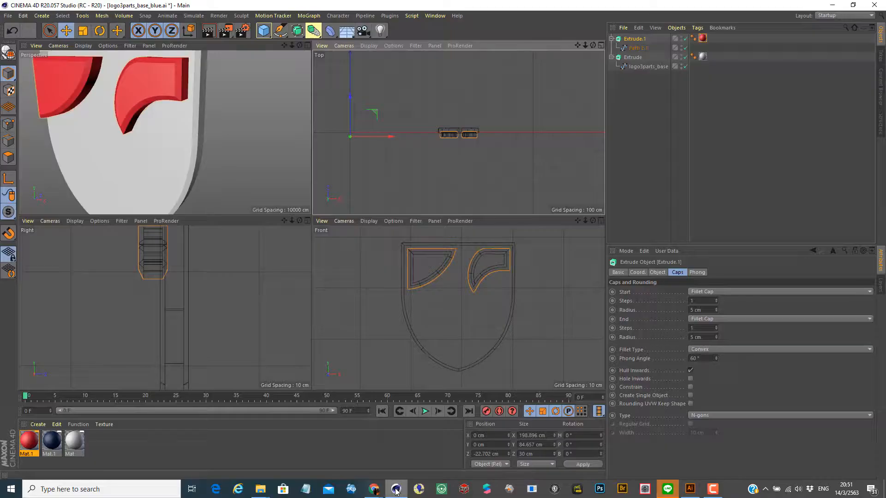
pyautogui.click(8, 16)
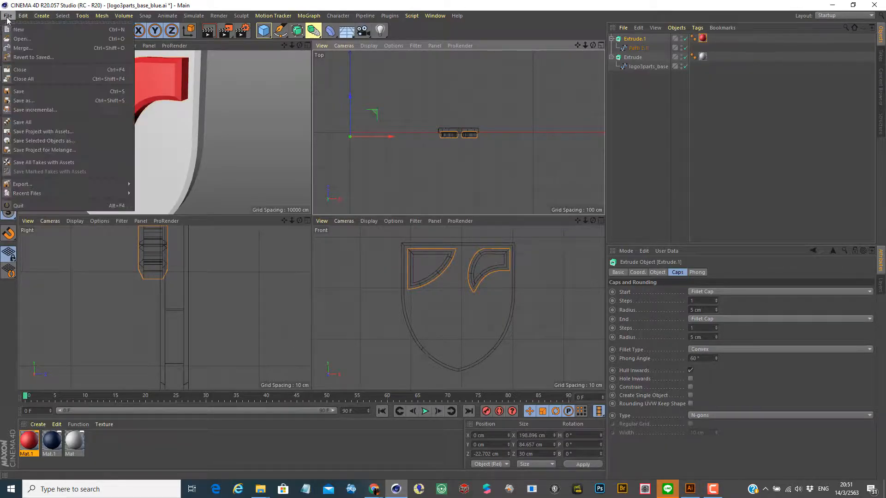
pyautogui.click(22, 39)
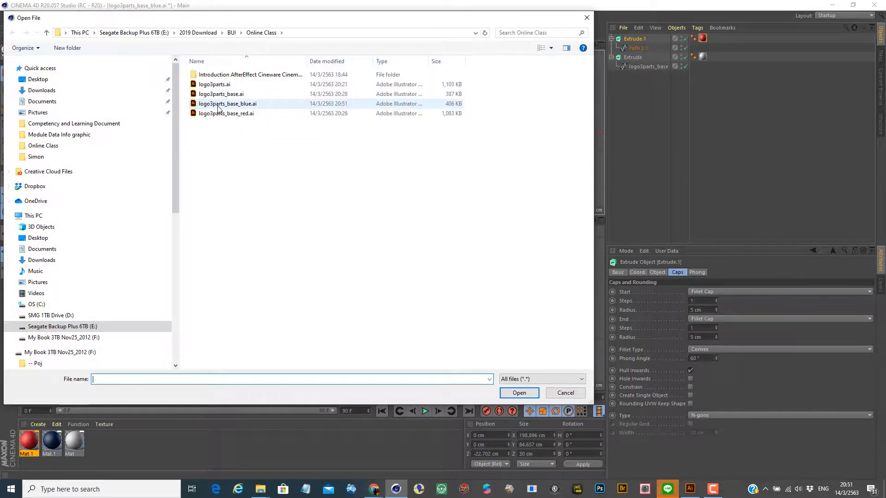
pyautogui.click(225, 104)
pyautogui.click(519, 393)
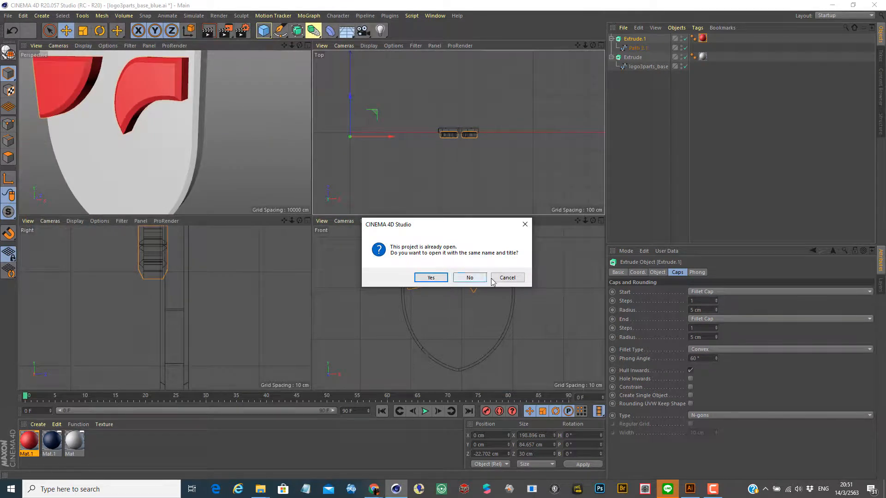
pyautogui.click(507, 277)
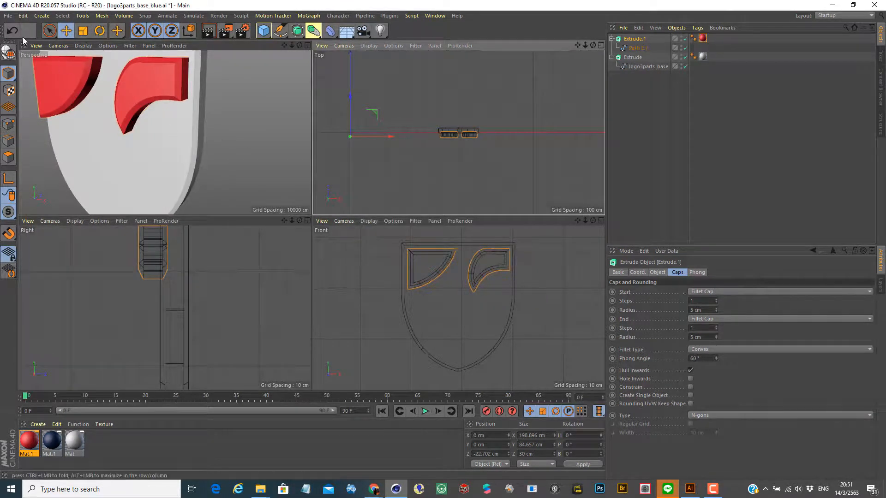
# Step: Save the current Cinema 4D project as logo_complete.c4d in the Online Class folder
pyautogui.click(8, 15)
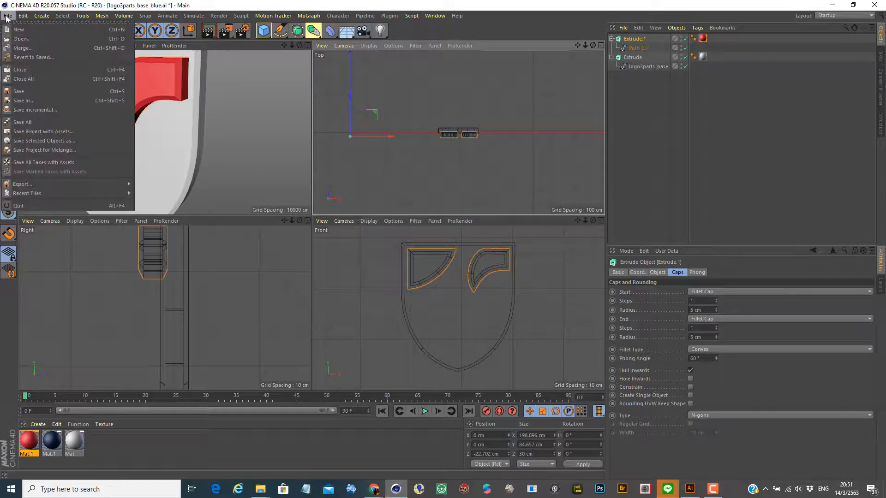
pyautogui.click(31, 100)
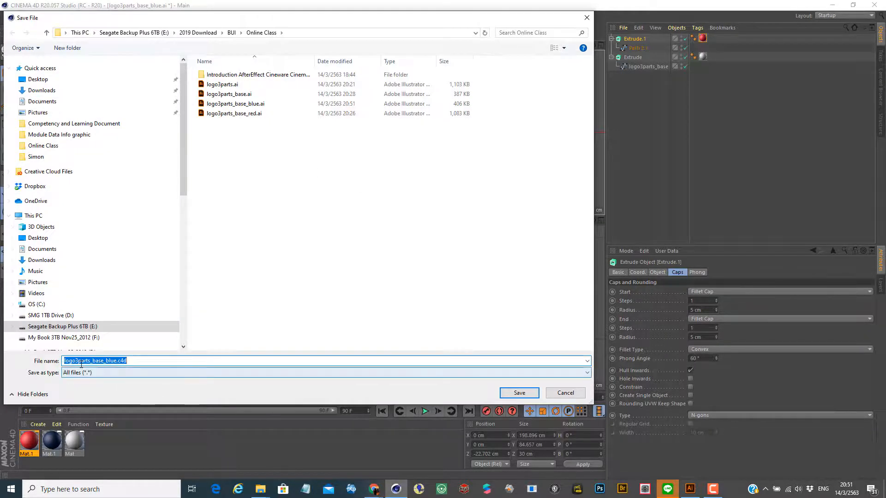
pyautogui.click(96, 361)
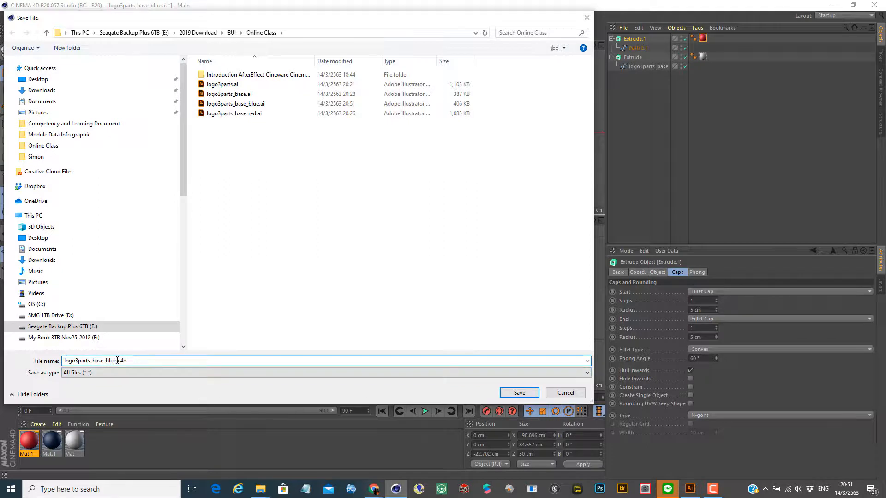
pyautogui.moveTo(117, 361); pyautogui.dragTo(23, 347)
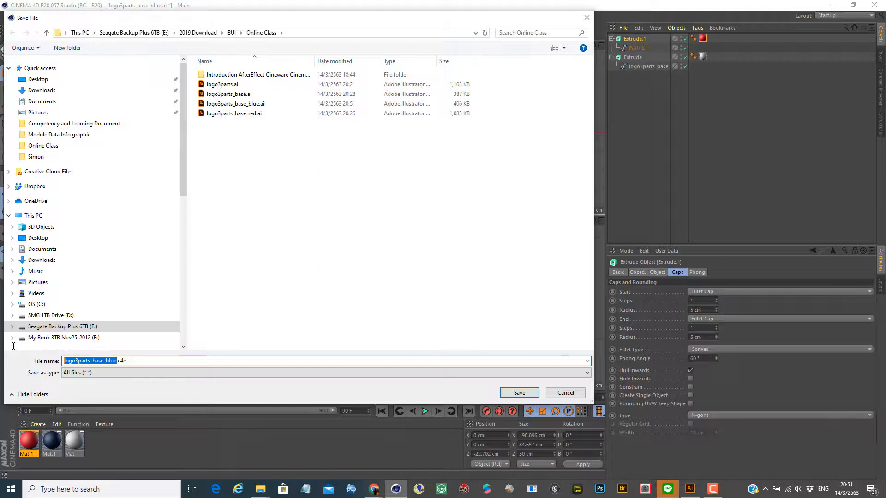
pyautogui.write('logo_co')
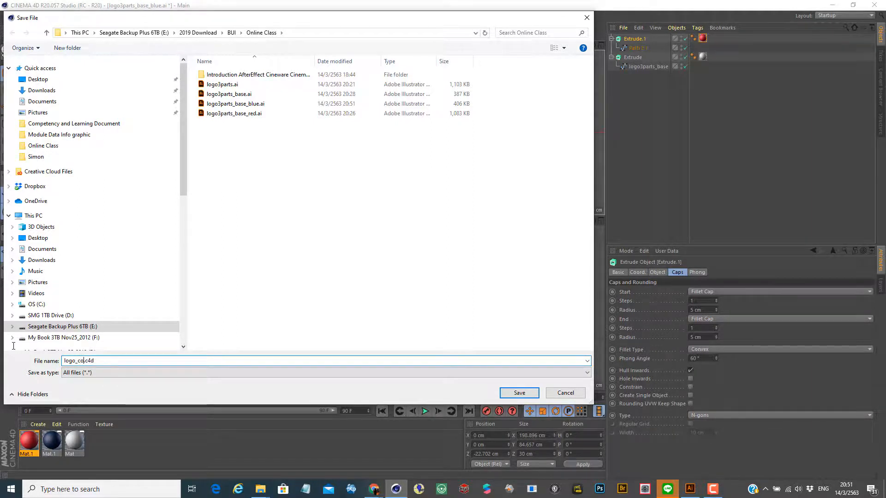
pyautogui.write('mplete')
pyautogui.click(533, 396)
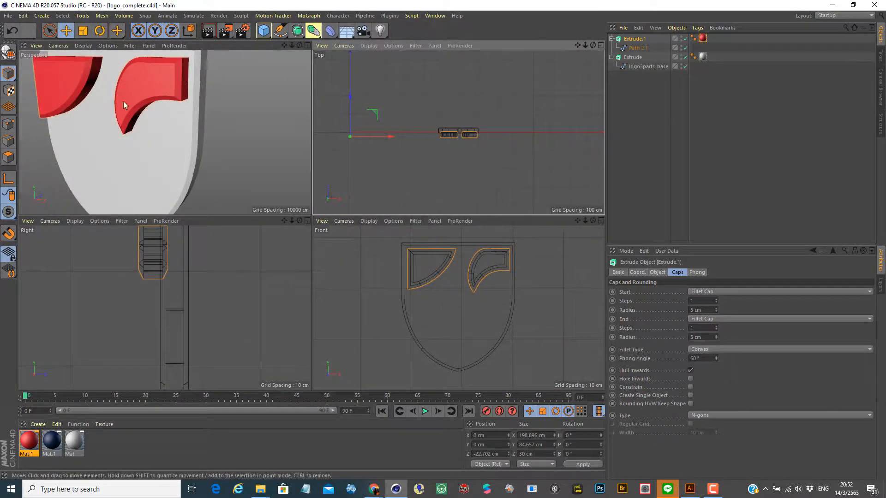
# Step: Open logo3parts_base_blue.ai with an Illustrator import scale of 1 Feet and Connect Splines enabled
pyautogui.click(8, 16)
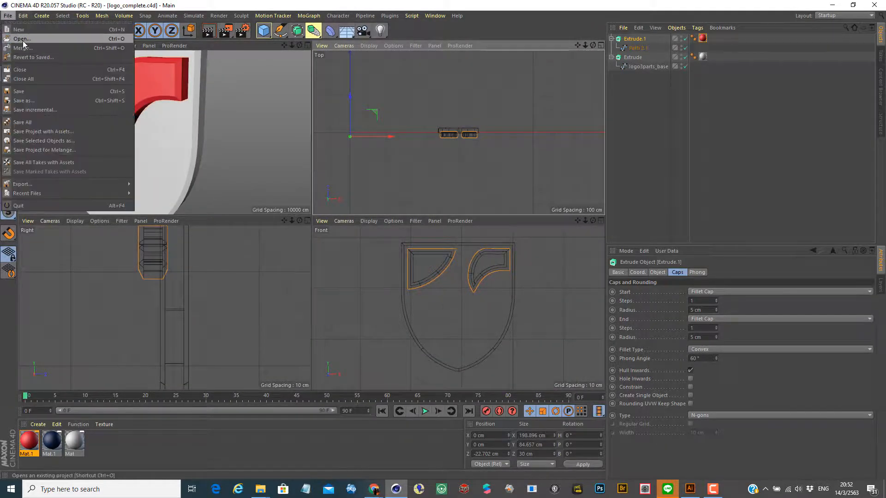
pyautogui.click(19, 39)
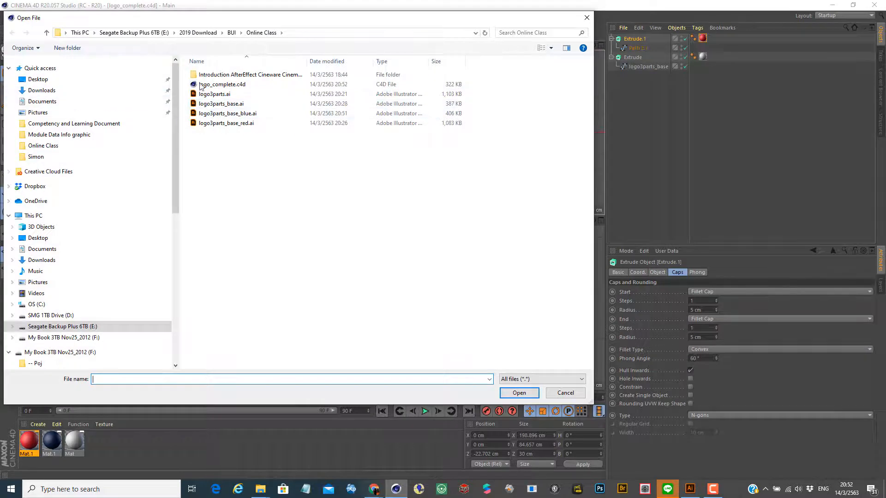
pyautogui.click(226, 115)
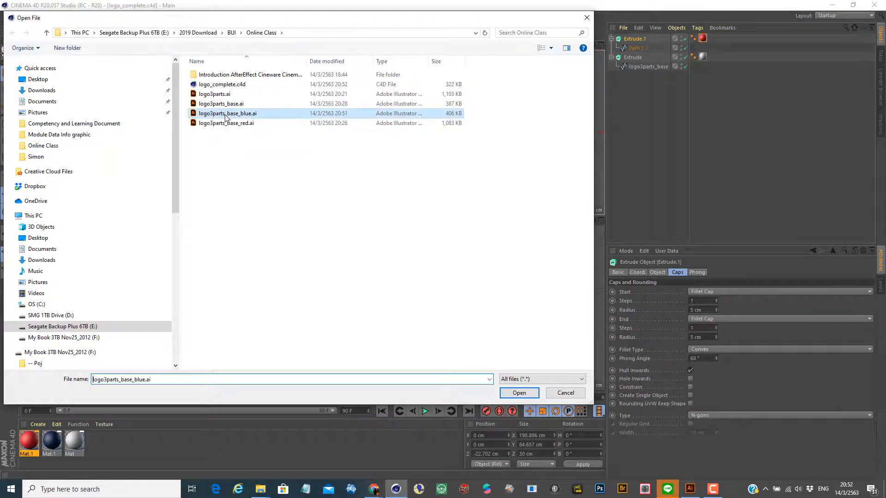
pyautogui.click(535, 393)
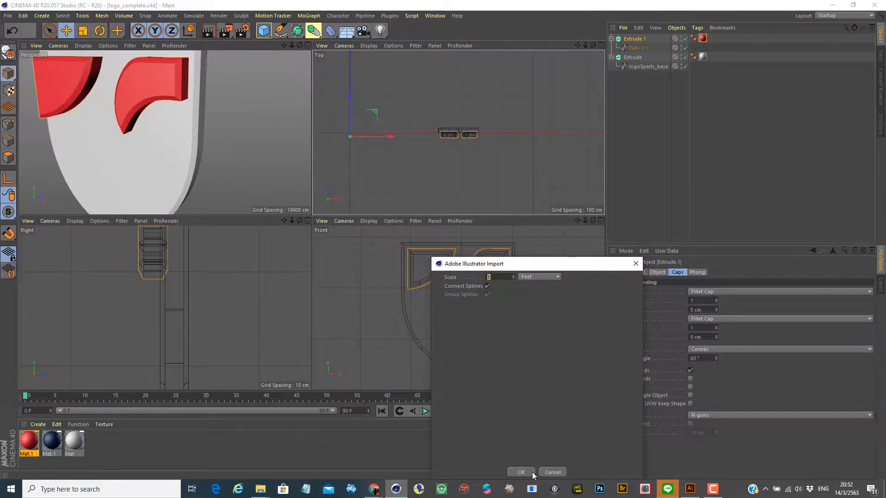
pyautogui.click(522, 472)
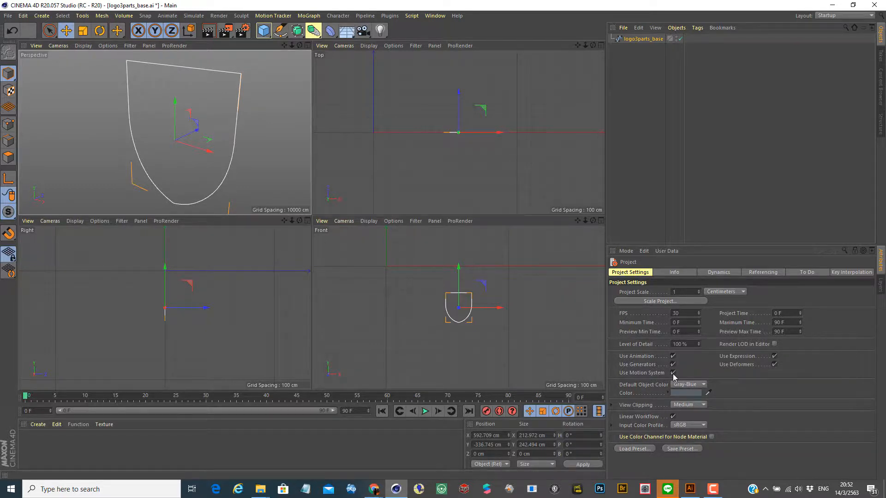
# Step: Close the logo3parts_base.ai and logo3parts_base_red.ai projects without saving their changes
pyautogui.hotkey('ctrl', 'F4')
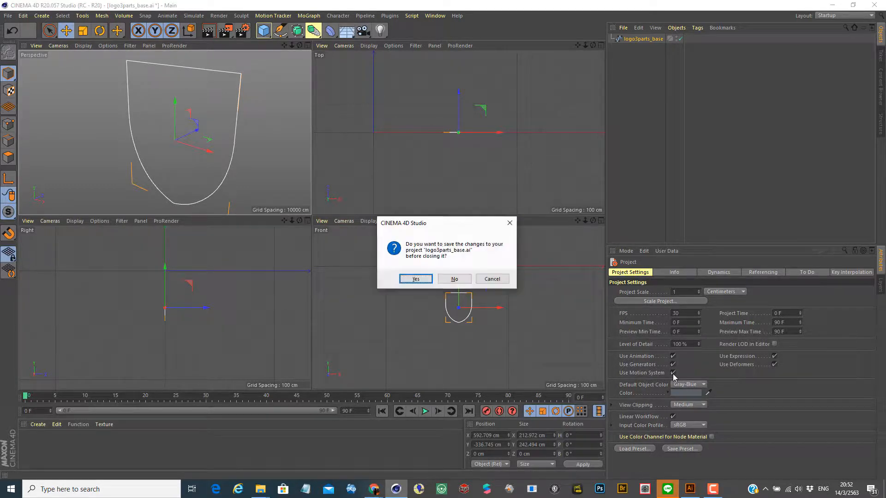
pyautogui.click(466, 279)
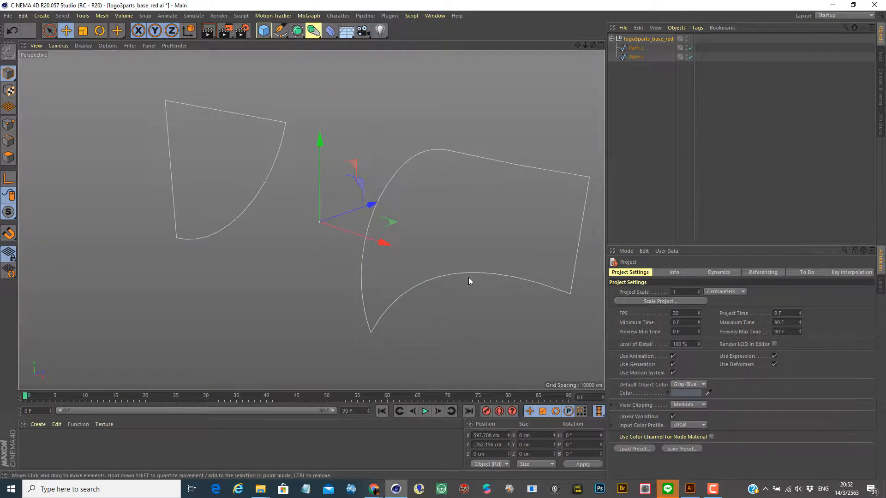
pyautogui.hotkey('ctrl', 'F4')
pyautogui.click(447, 282)
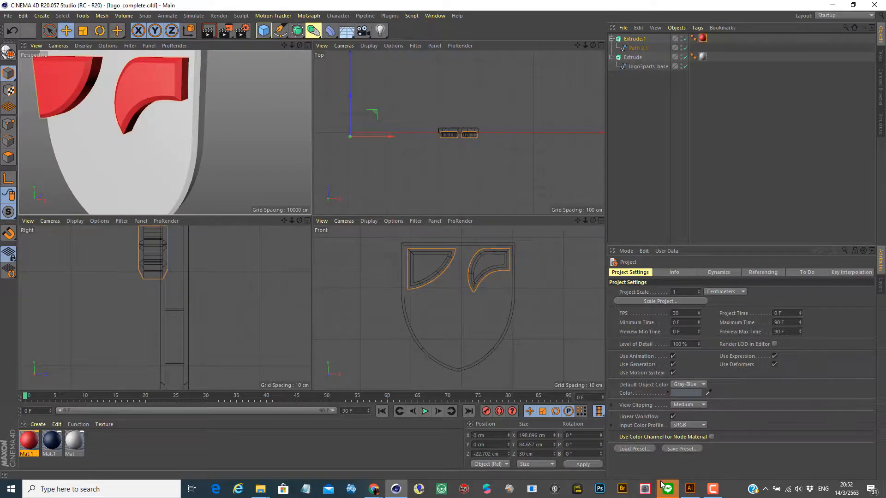
# Step: Switch to Illustrator and delete the blue, base and red layers from logo3parts_base_blue.ai, keeping only Layer 4
pyautogui.click(691, 490)
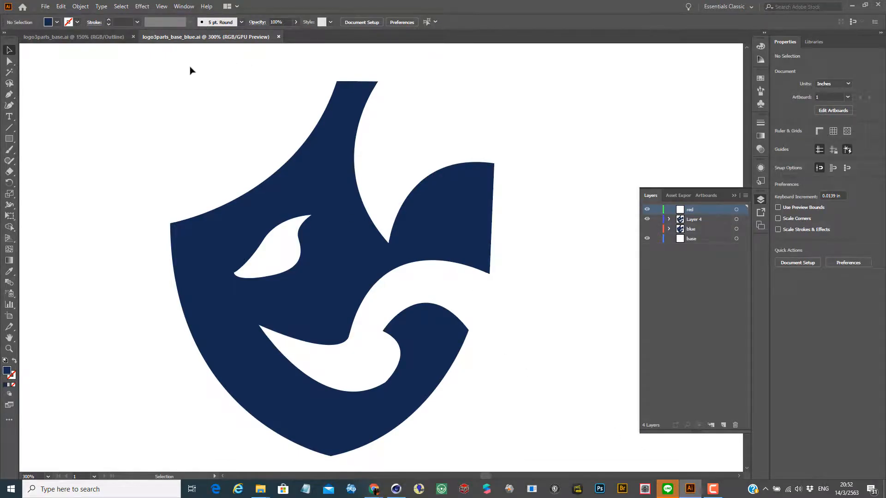
pyautogui.click(698, 220)
pyautogui.click(697, 230)
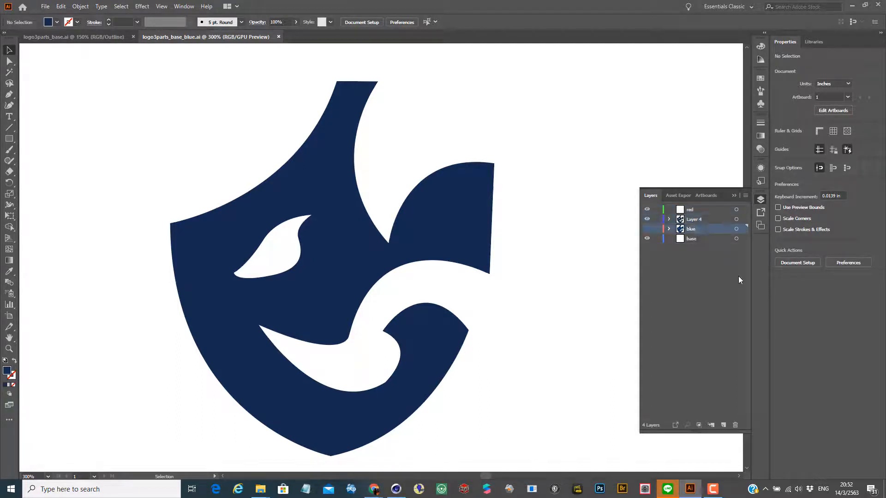
pyautogui.keyDown('shift'); pyautogui.click(704, 239); pyautogui.keyUp('shift')
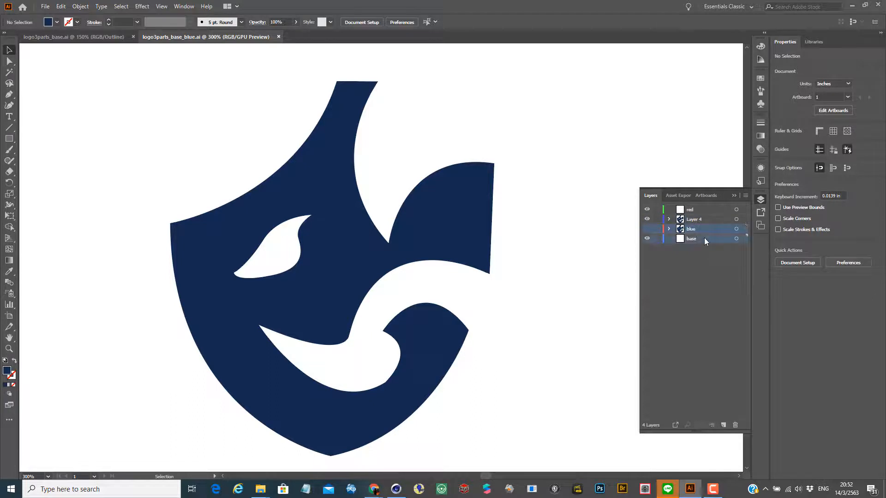
pyautogui.click(735, 425)
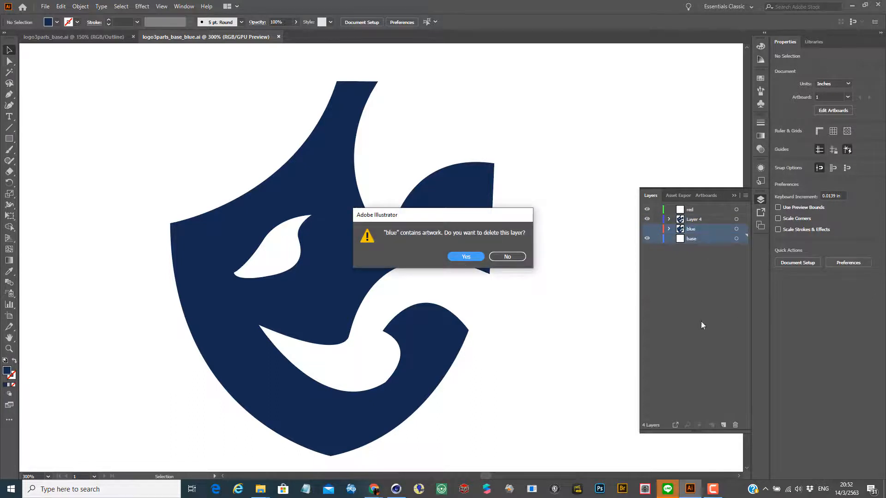
pyautogui.click(467, 256)
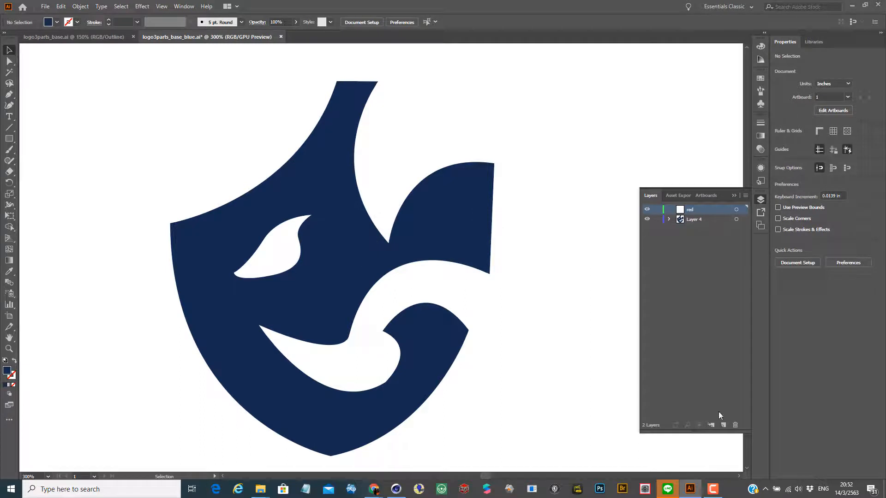
pyautogui.click(735, 424)
# Step: Save the document over logo3parts_base_blue.ai in Illustrator 8 format
pyautogui.hotkey('ctrl', 'shift', 's')
pyautogui.click(286, 126)
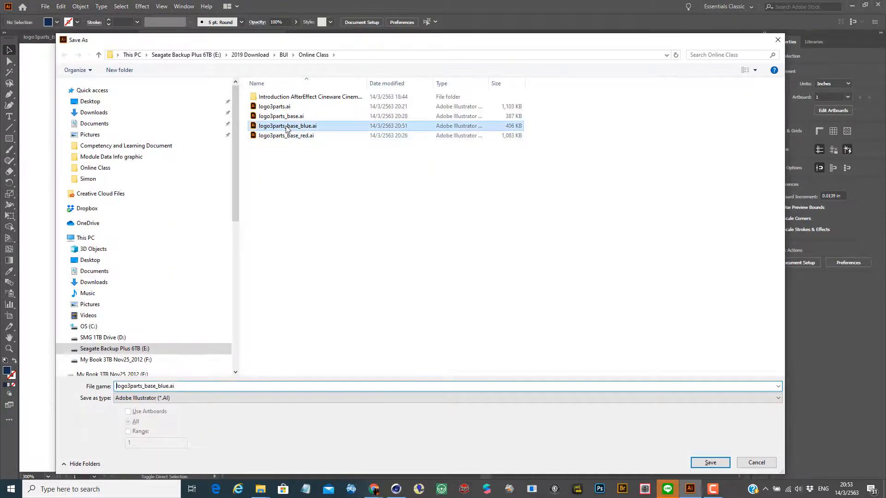
pyautogui.click(699, 463)
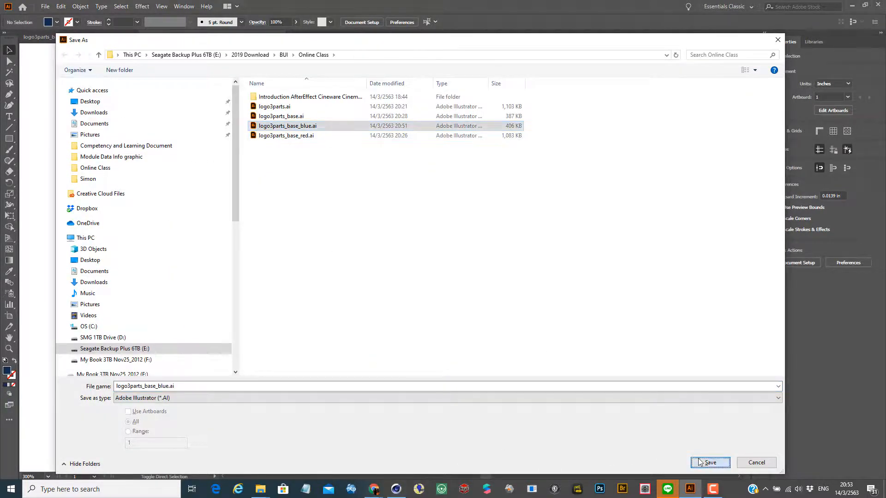
pyautogui.click(478, 282)
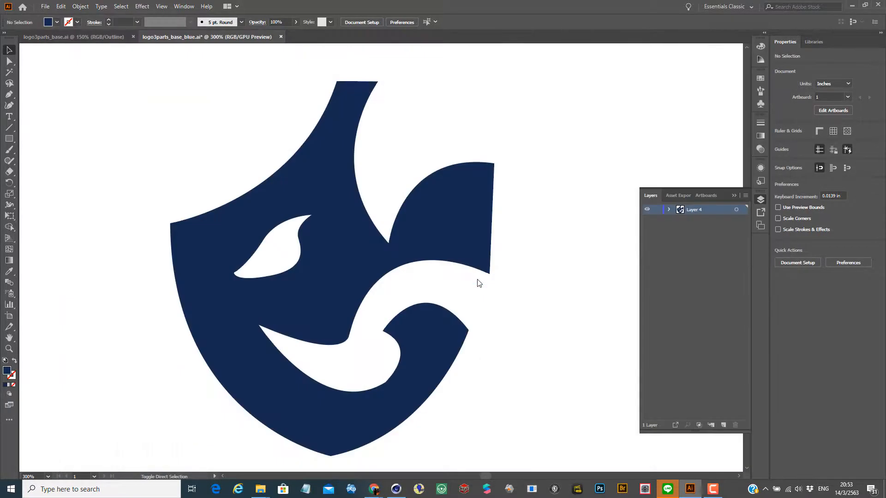
pyautogui.click(410, 112)
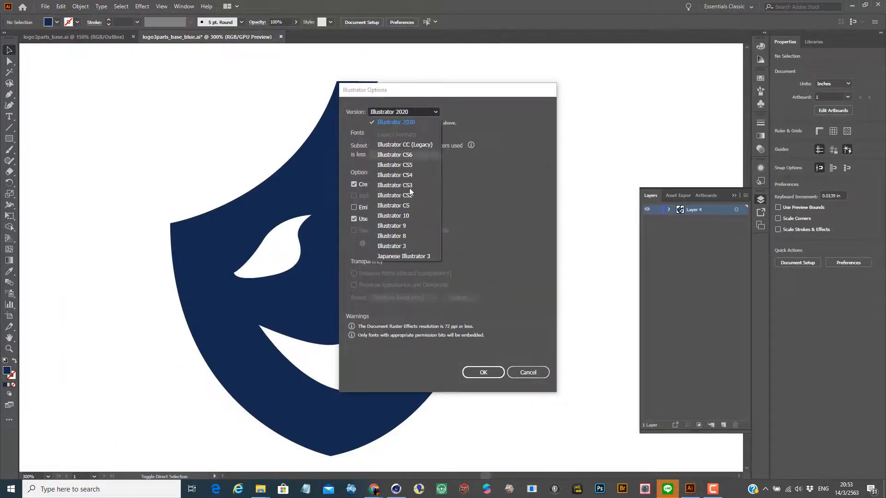
pyautogui.click(411, 236)
pyautogui.click(501, 363)
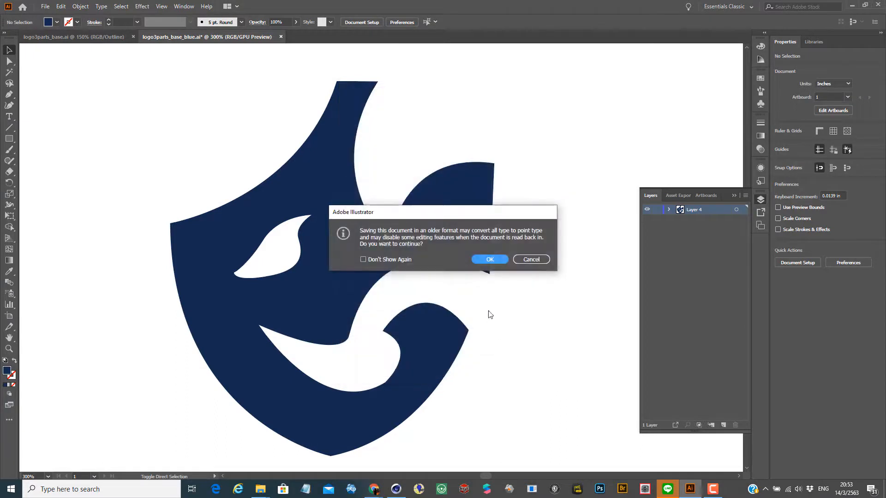
pyautogui.click(487, 259)
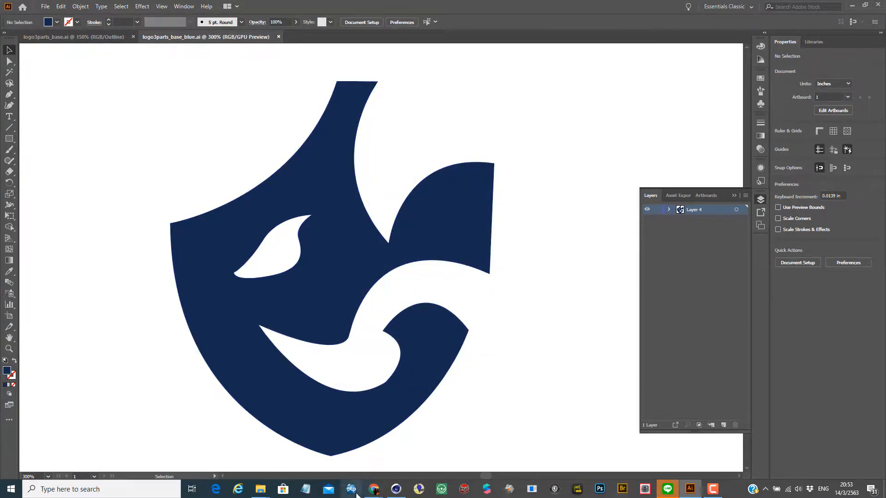
# Step: Switch to Cinema 4D and open the resaved logo3parts_base_blue.ai with a scale of 1 Feet and Connect Splines enabled
pyautogui.click(390, 492)
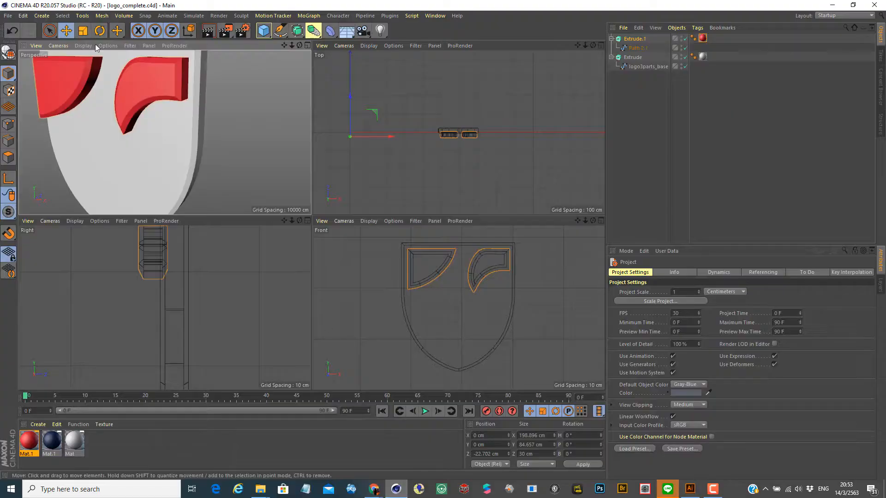
pyautogui.click(8, 15)
pyautogui.click(20, 39)
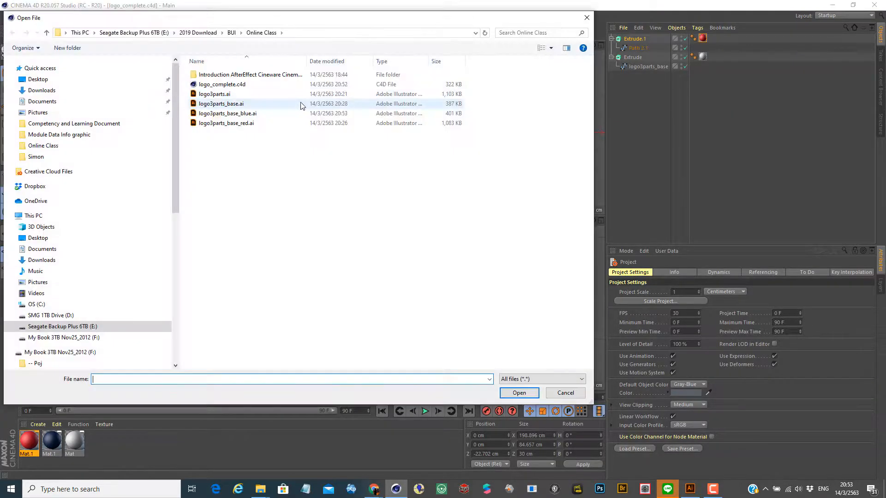
pyautogui.click(222, 116)
pyautogui.click(526, 395)
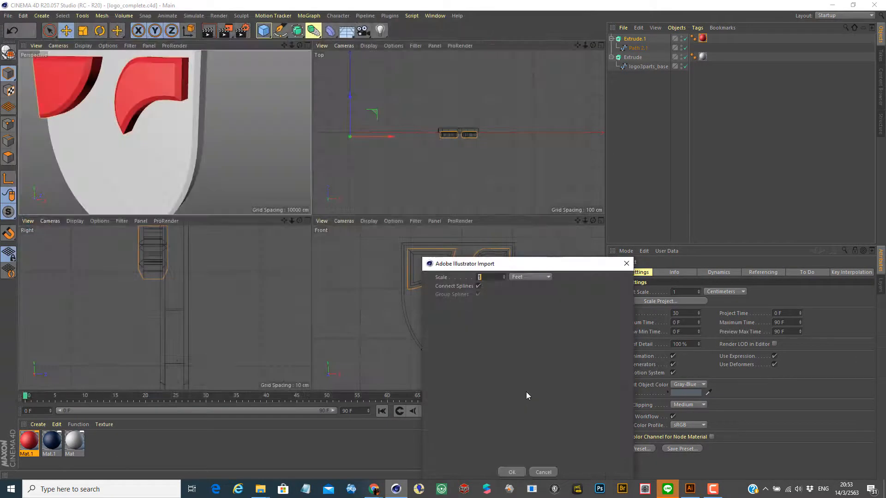
pyautogui.click(513, 470)
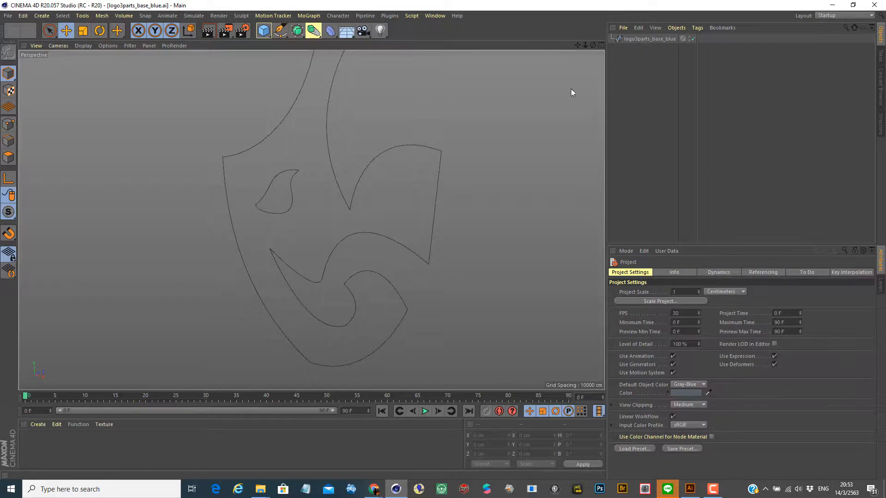
# Step: Add an Extrude generator and make the logo3parts_base_blue spline its child
pyautogui.click(297, 32)
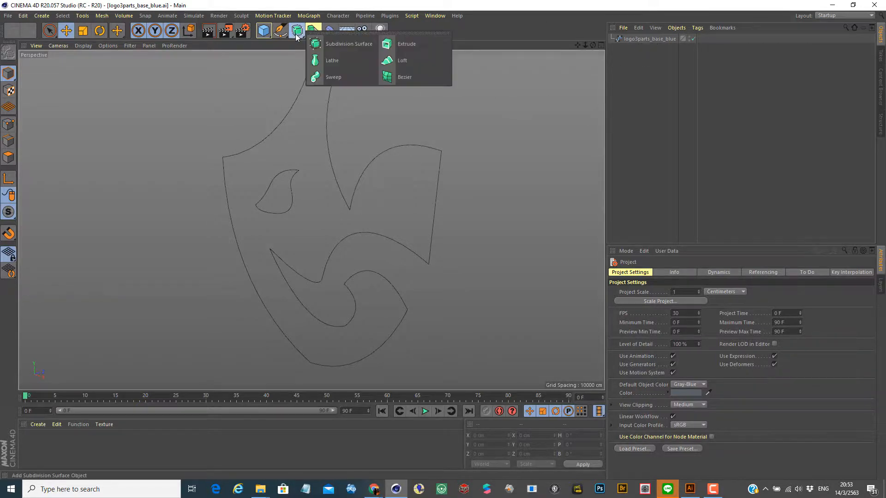
pyautogui.click(391, 45)
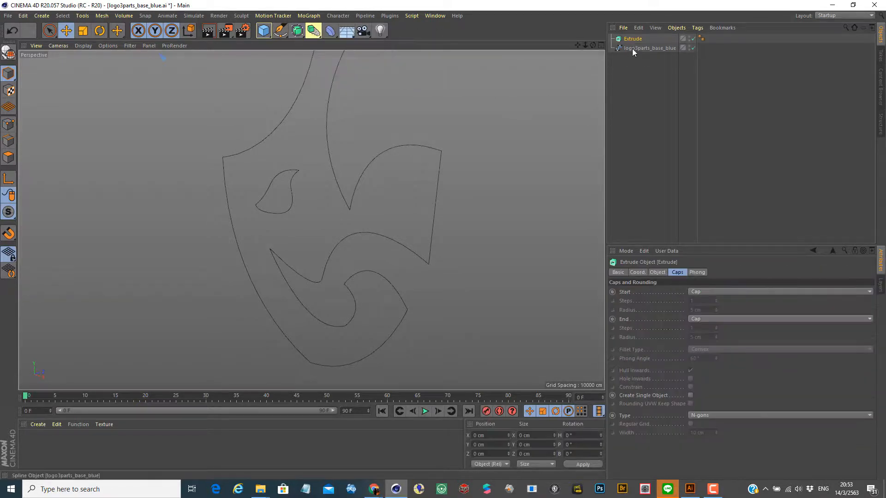
pyautogui.moveTo(633, 52); pyautogui.dragTo(635, 41)
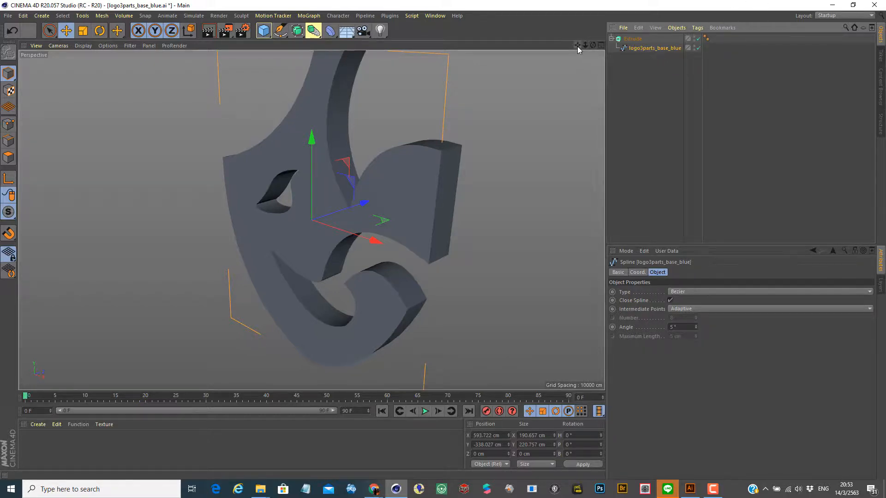
pyautogui.moveTo(577, 46); pyautogui.dragTo(561, 79)
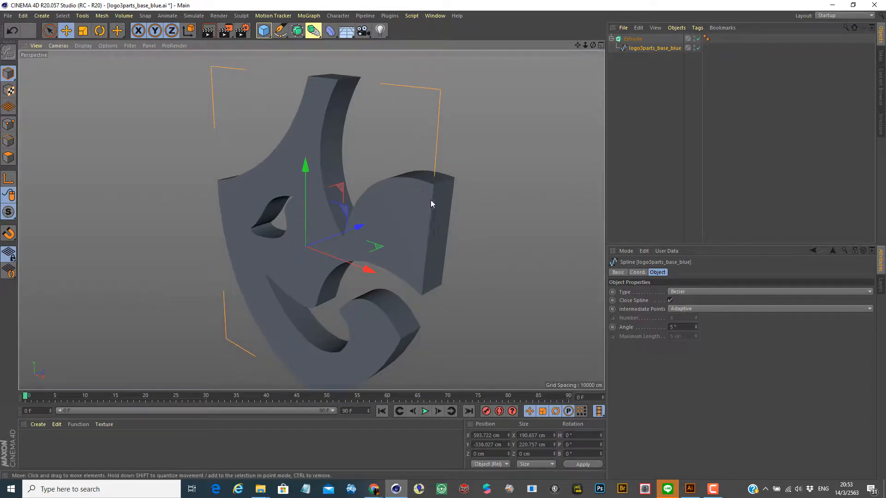
# Step: Set the Extrude object's start cap to Fillet Cap with a radius of 2 cm
pyautogui.click(633, 39)
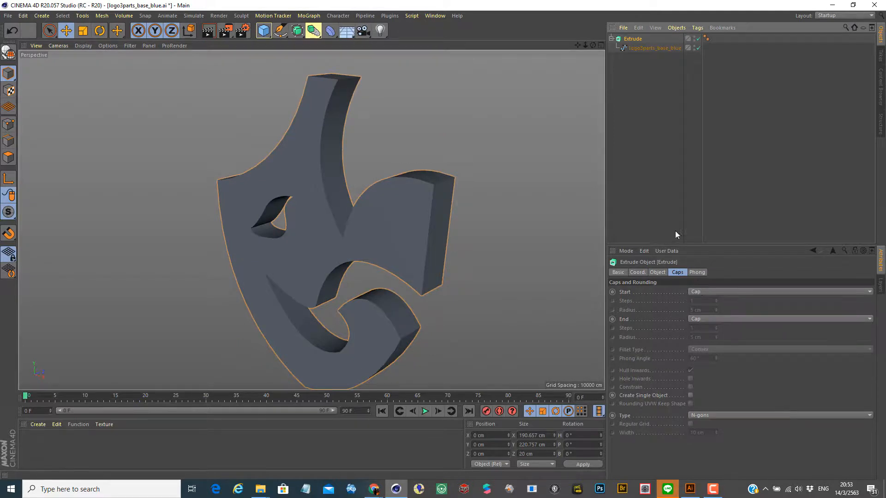
pyautogui.click(701, 292)
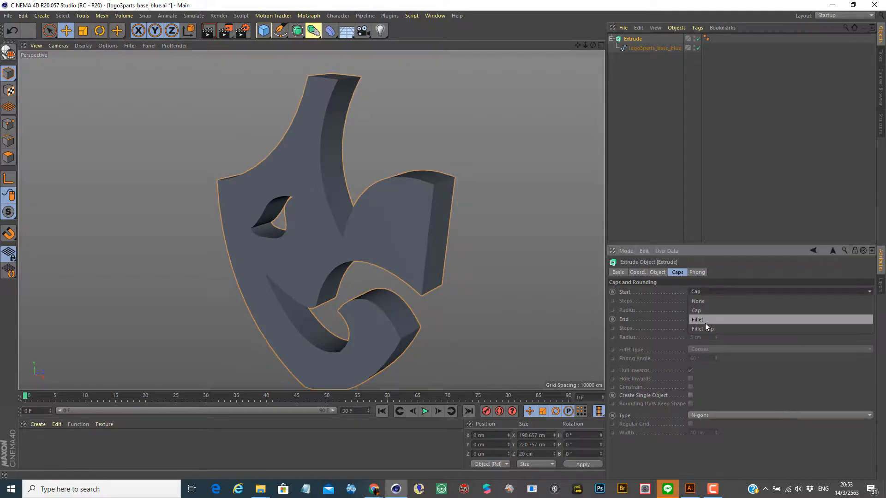
pyautogui.click(715, 328)
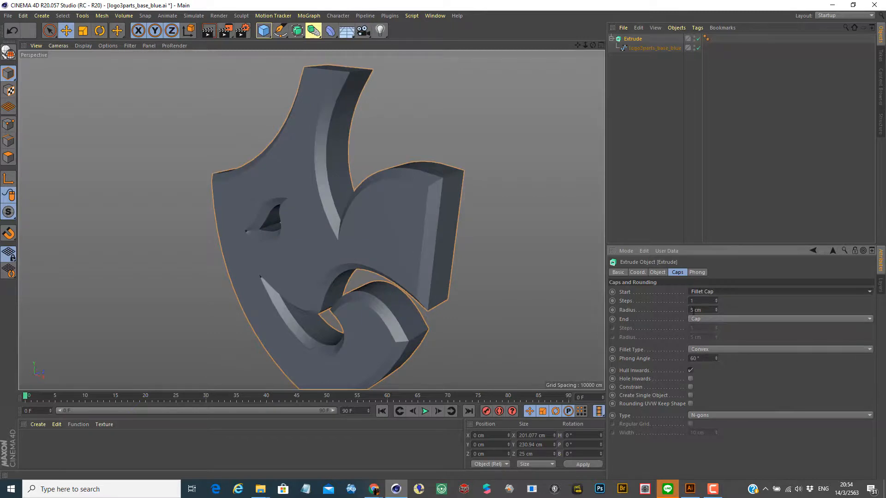
pyautogui.doubleClick(693, 310)
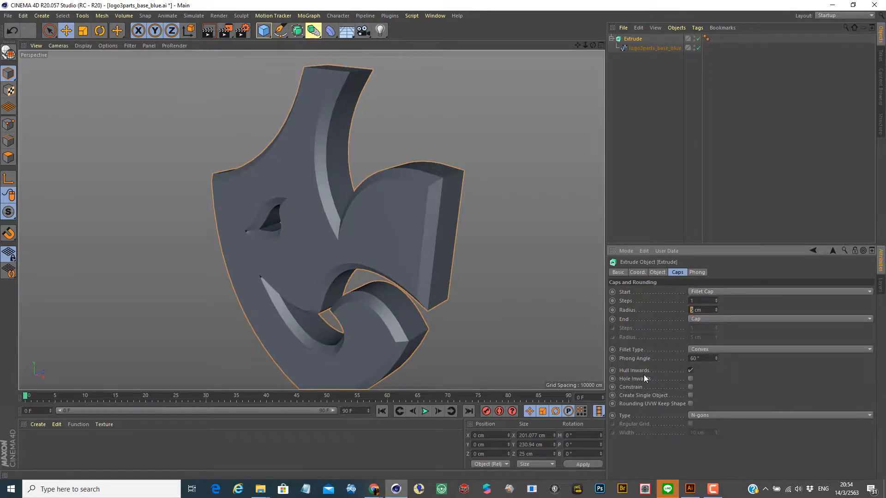
pyautogui.write('2')
pyautogui.press('Return')
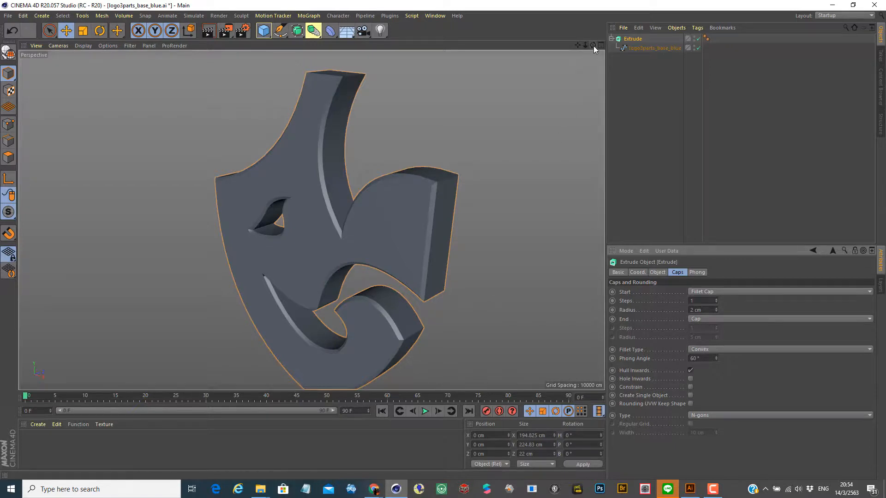
pyautogui.moveTo(593, 45); pyautogui.dragTo(560, 45)
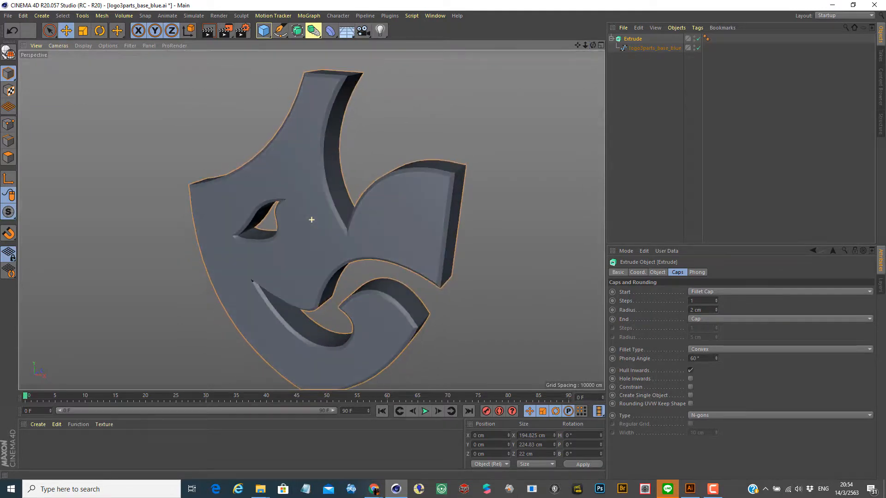
# Step: Copy the Extrude object with its blue-shape spline and paste it into the logo_complete.c4d project
pyautogui.click(645, 49)
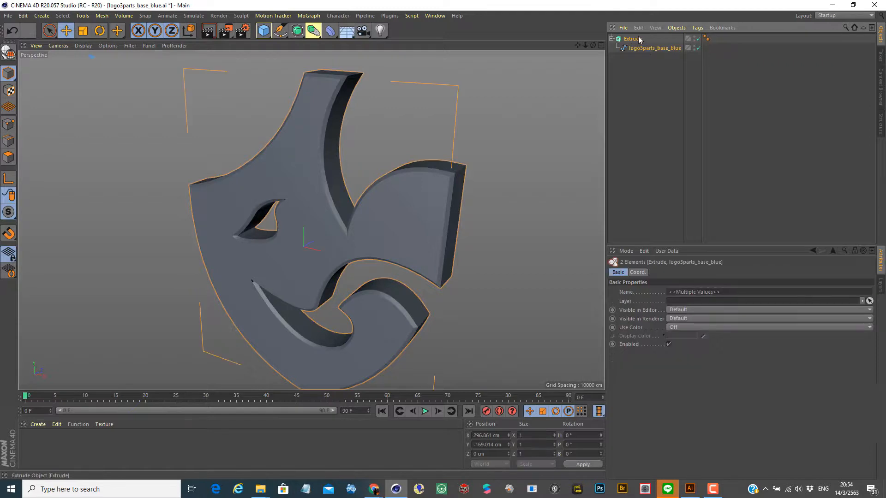
pyautogui.click(646, 38)
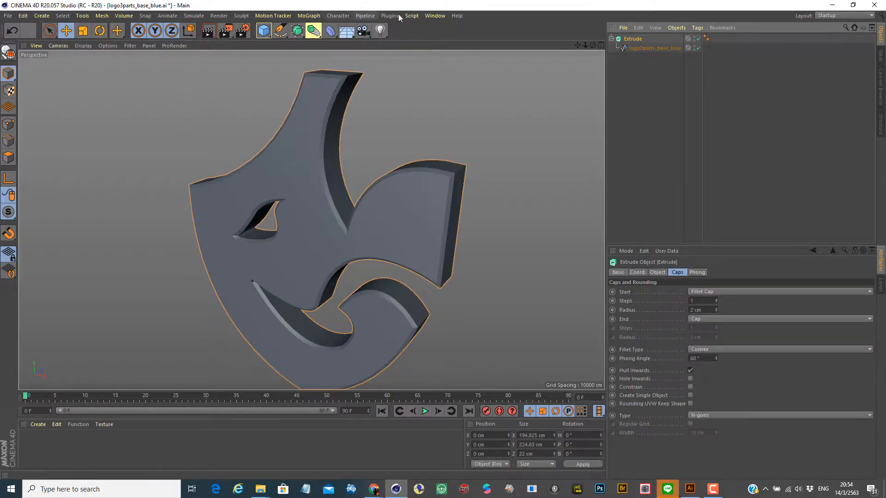
pyautogui.click(435, 15)
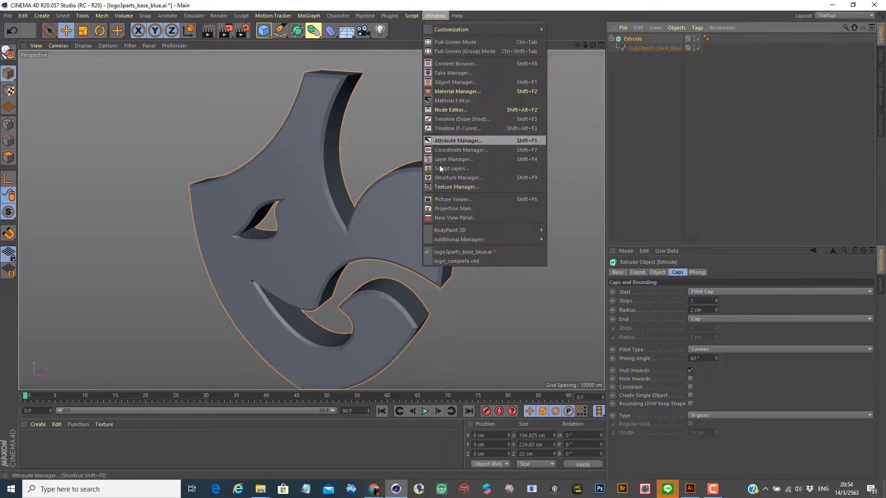
pyautogui.click(444, 260)
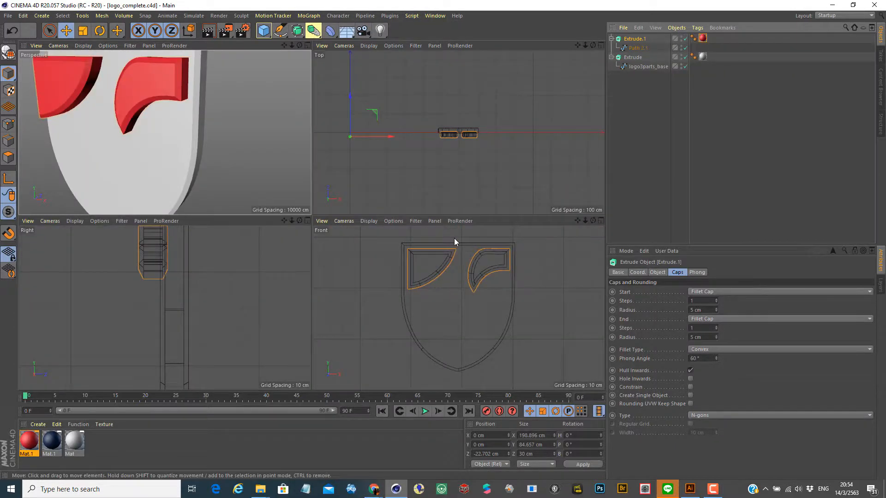
pyautogui.hotkey('ctrl', 'v')
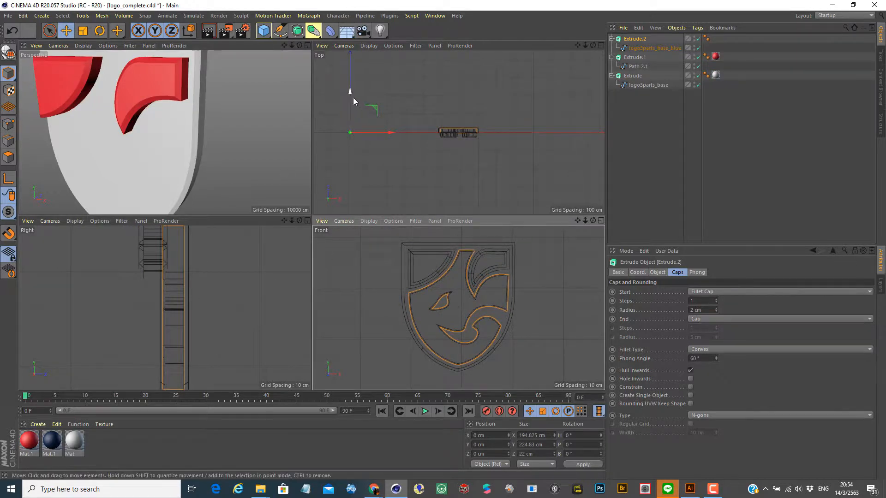
# Step: Move the pasted face extrusion along Z to about -24.4 cm, in front of the shield base
pyautogui.moveTo(350, 89); pyautogui.dragTo(350, 93)
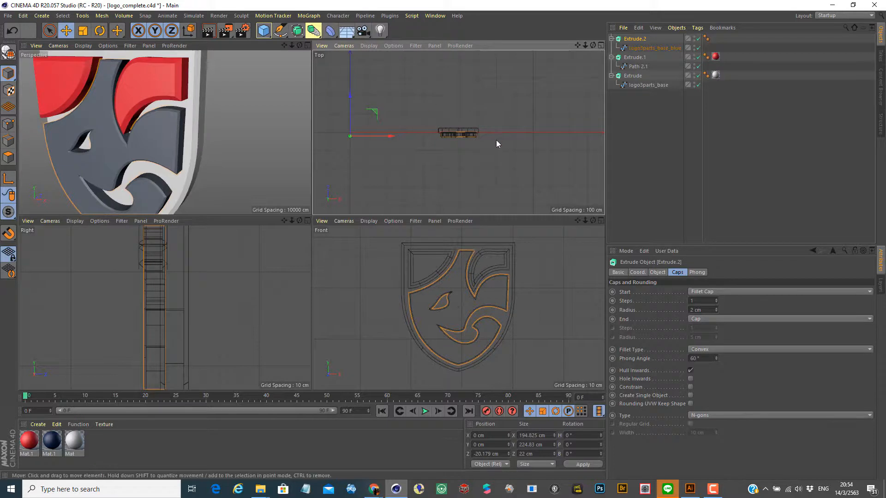
pyautogui.click(600, 46)
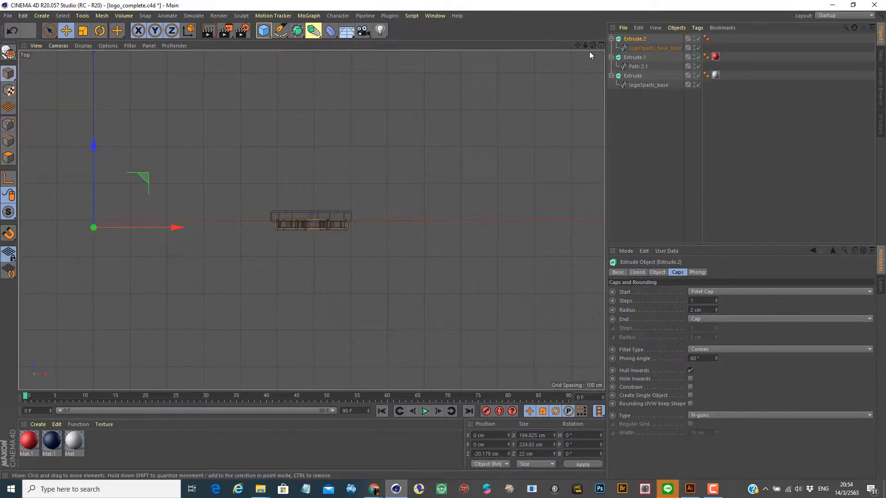
pyautogui.moveTo(585, 46); pyautogui.dragTo(646, 45)
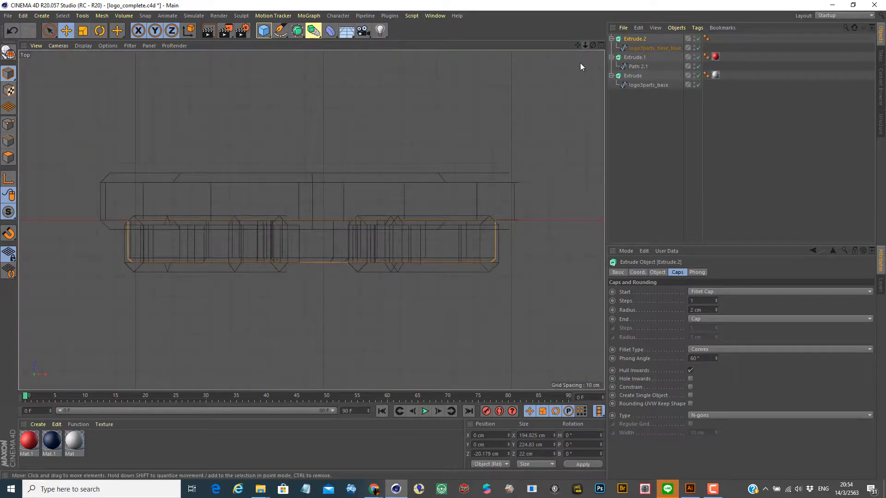
pyautogui.moveTo(577, 46); pyautogui.dragTo(704, 54)
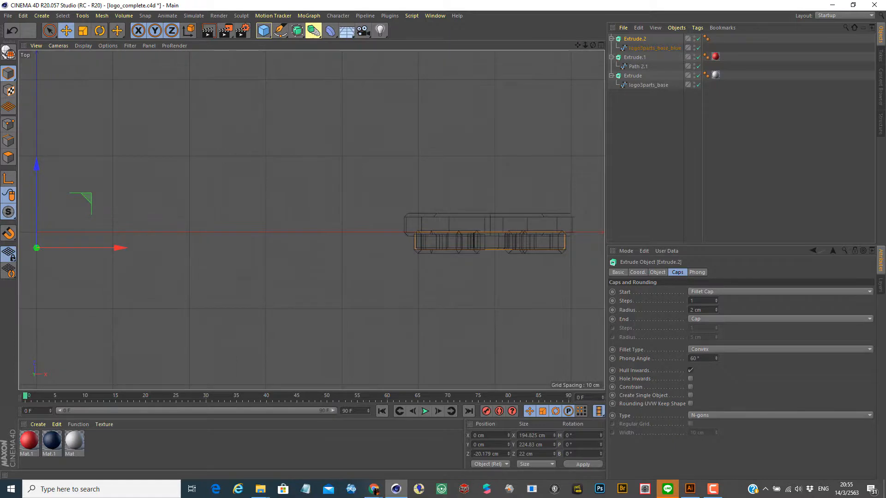
pyautogui.moveTo(36, 167); pyautogui.dragTo(41, 168)
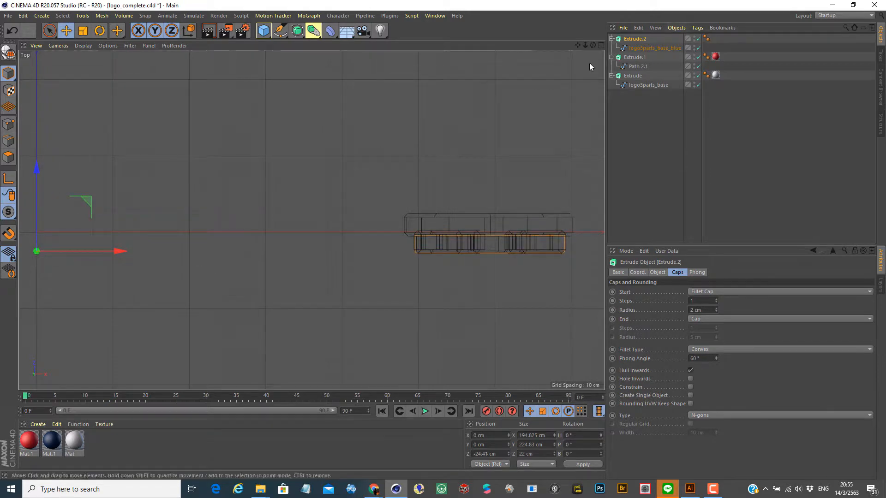
# Step: Set the start cap fillet radius of the red parts' extrusion to 2 cm
pyautogui.click(600, 45)
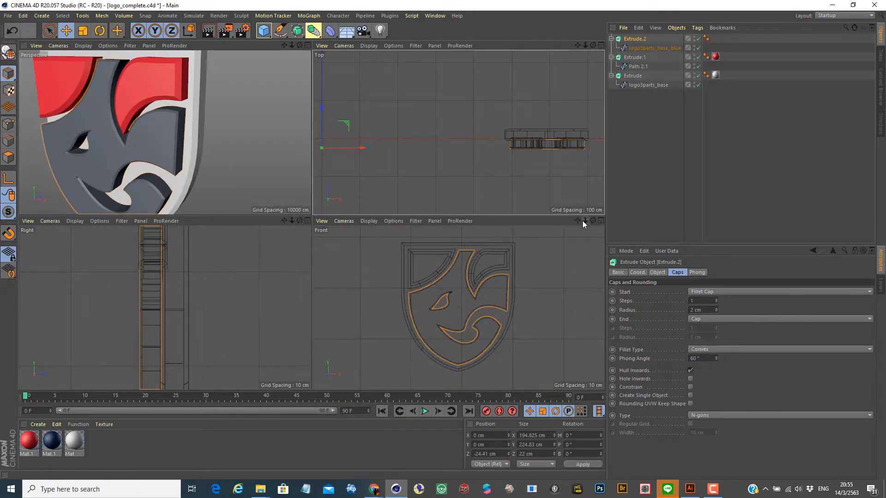
pyautogui.click(599, 220)
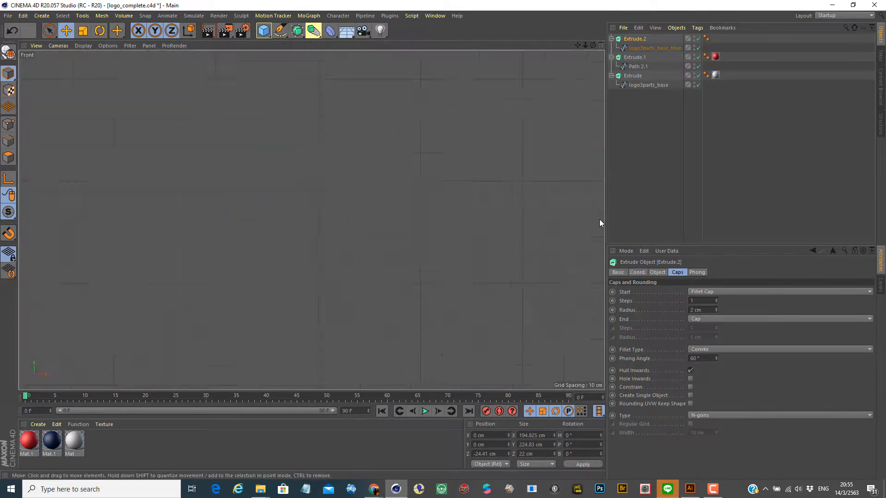
pyautogui.click(444, 223)
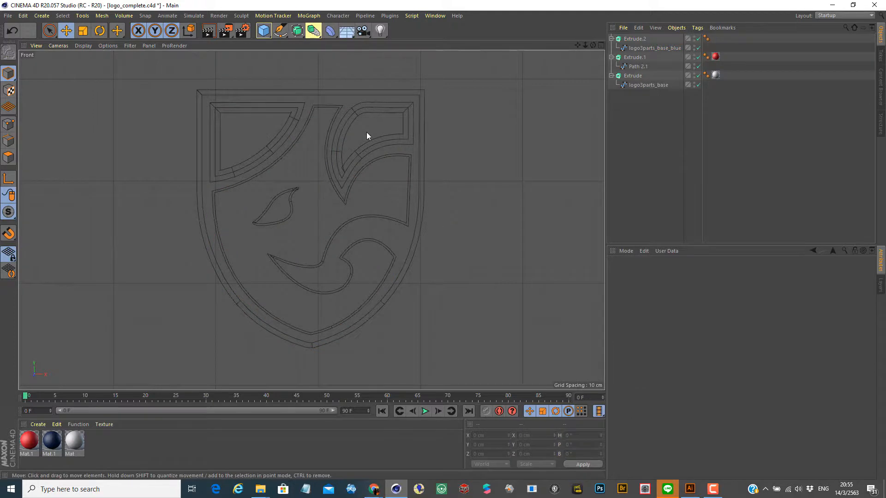
pyautogui.click(634, 57)
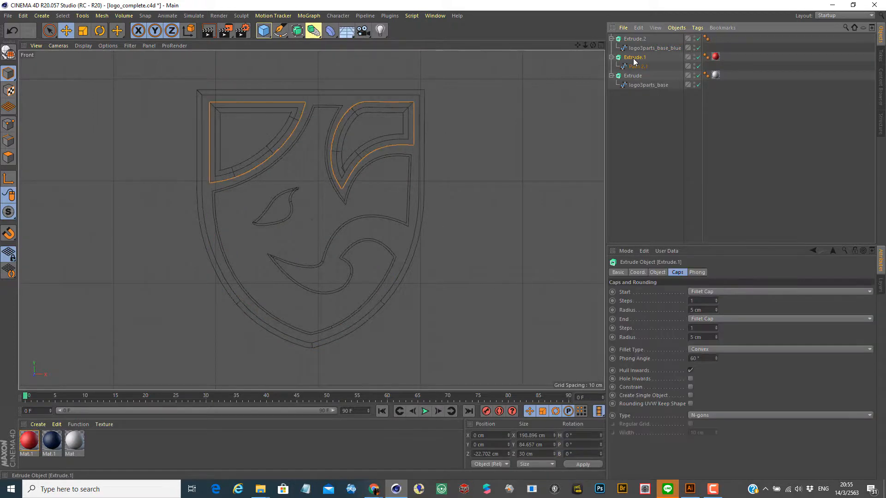
pyautogui.doubleClick(695, 310)
pyautogui.write('2')
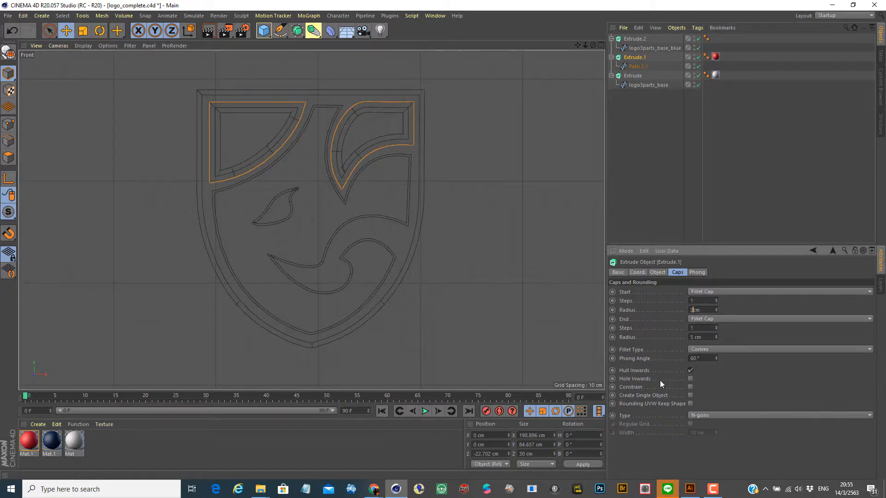
pyautogui.press('Return')
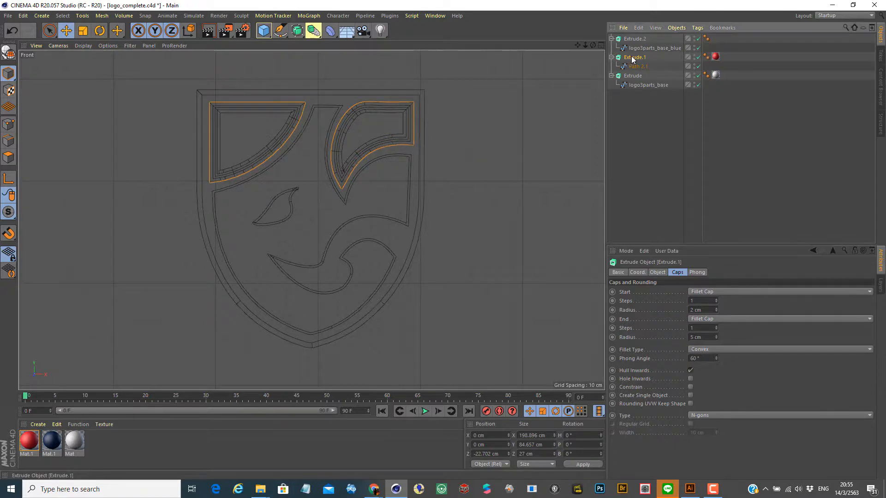
pyautogui.click(493, 176)
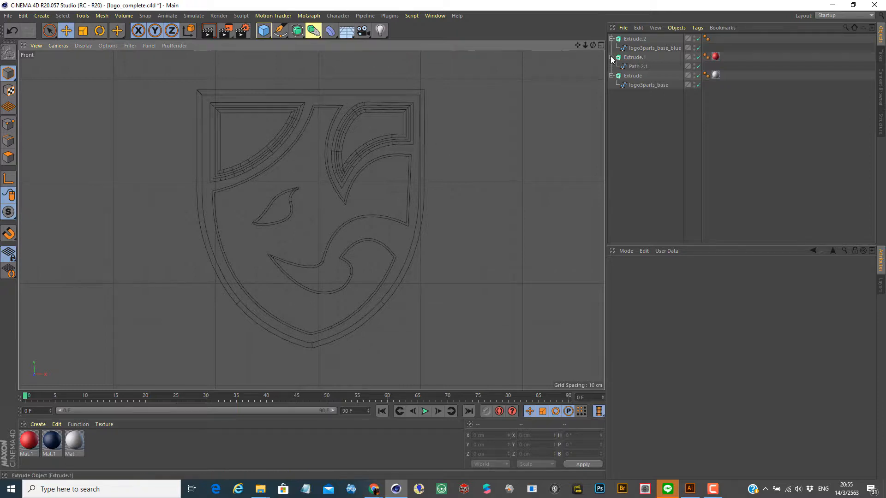
# Step: Apply the dark blue material to the face extrusion and save the project
pyautogui.click(600, 45)
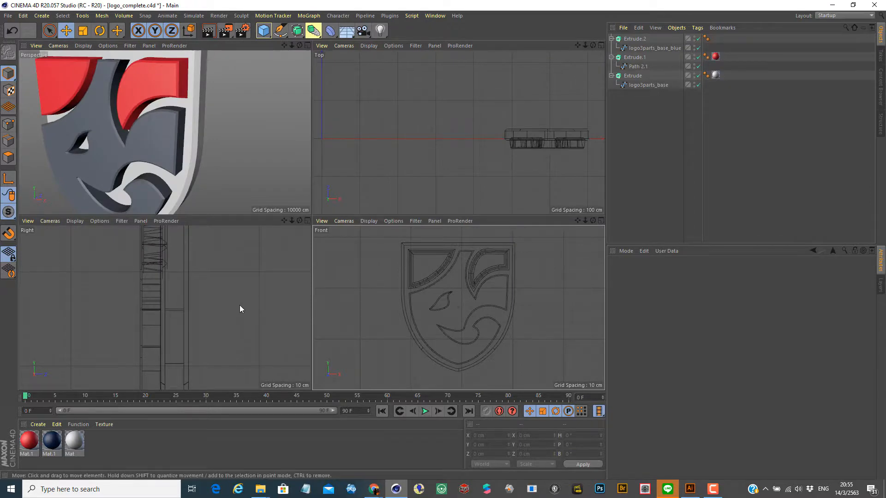
pyautogui.moveTo(291, 220); pyautogui.dragTo(272, 222)
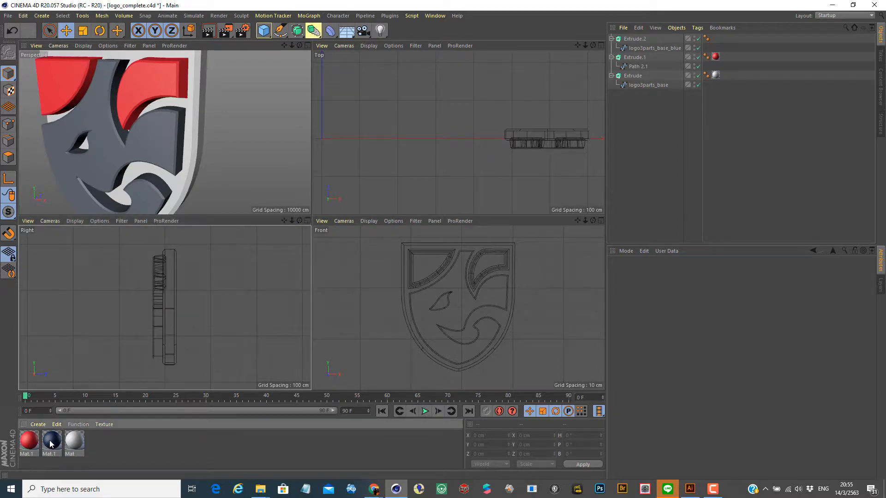
pyautogui.moveTo(123, 184); pyautogui.dragTo(110, 162)
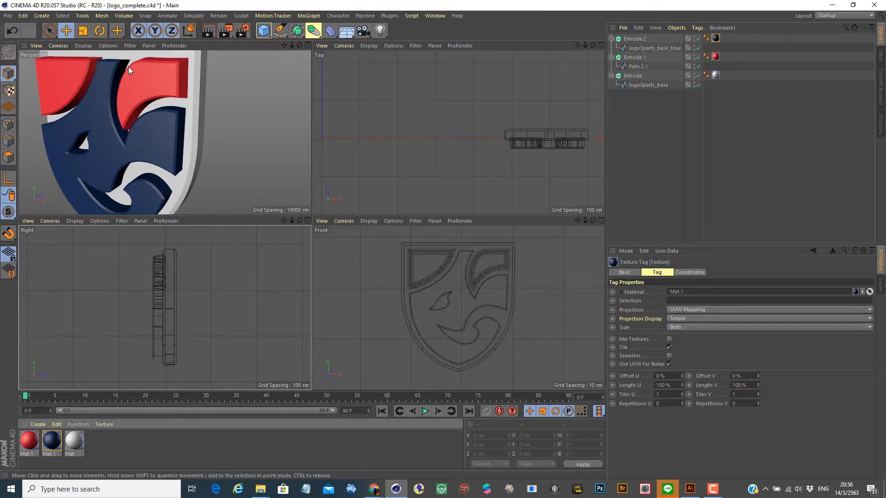
pyautogui.click(23, 16)
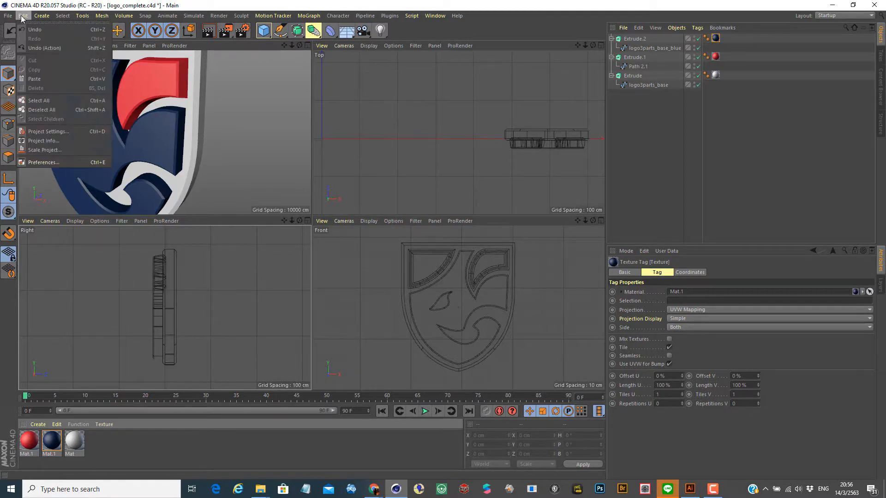
pyautogui.moveTo(7, 15)
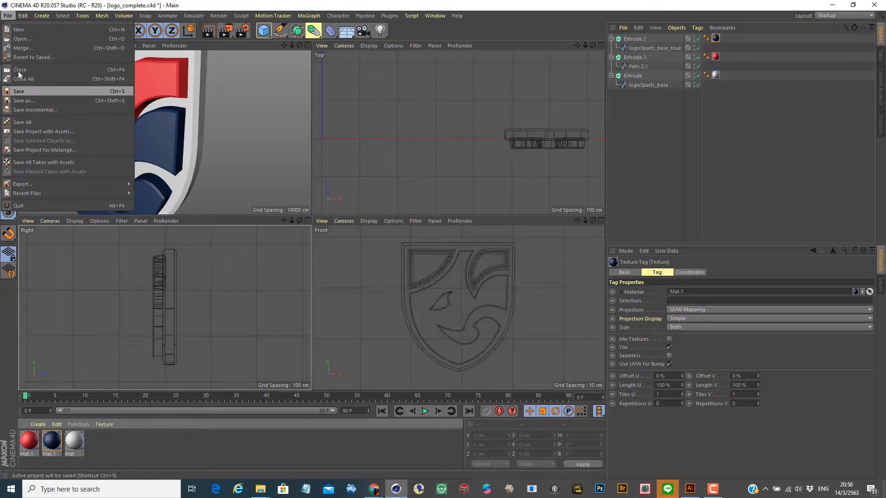
pyautogui.click(18, 91)
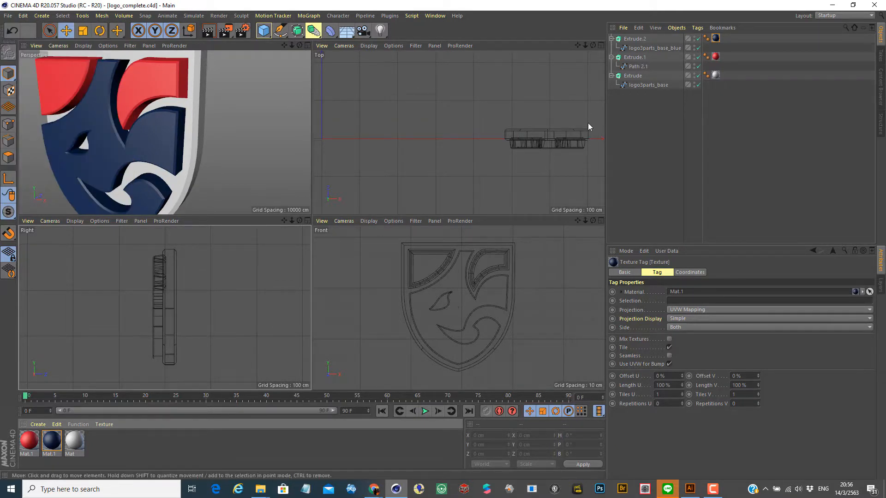
# Step: Group the blue, red and base extrusions with their splines under one null object
pyautogui.click(635, 39)
pyautogui.keyDown('shift'); pyautogui.click(642, 84); pyautogui.keyUp('shift')
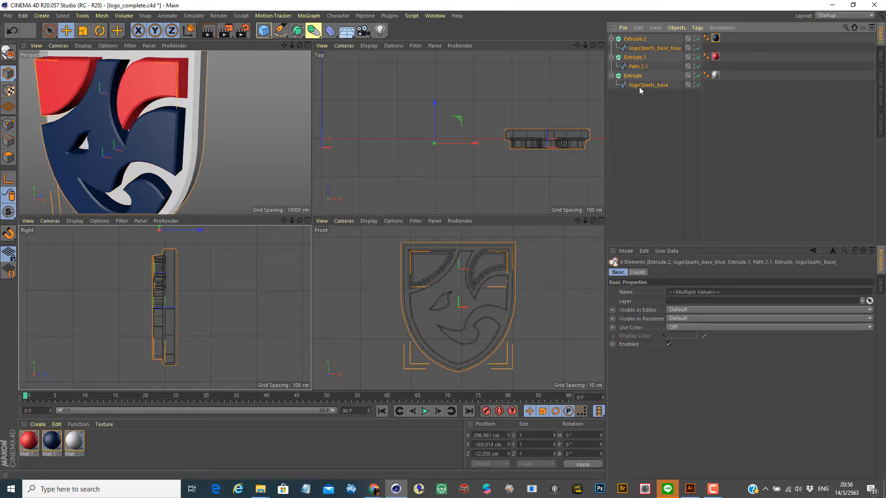
pyautogui.rightClick(635, 79)
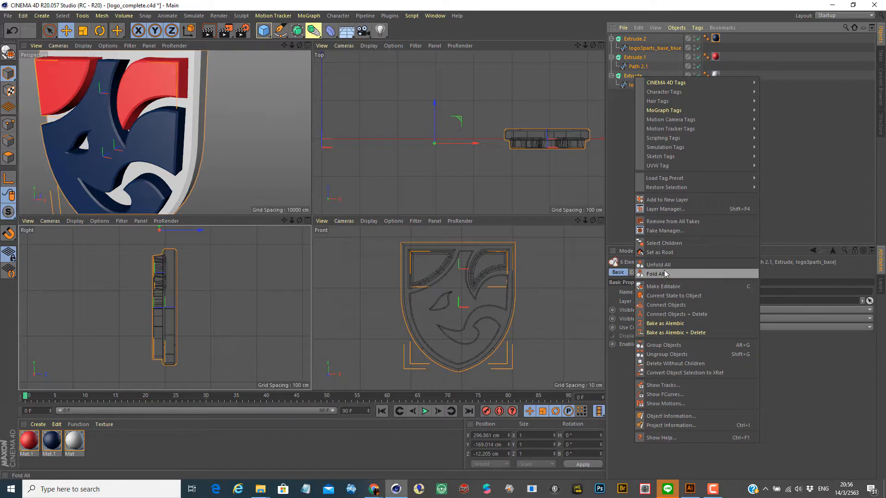
pyautogui.click(673, 346)
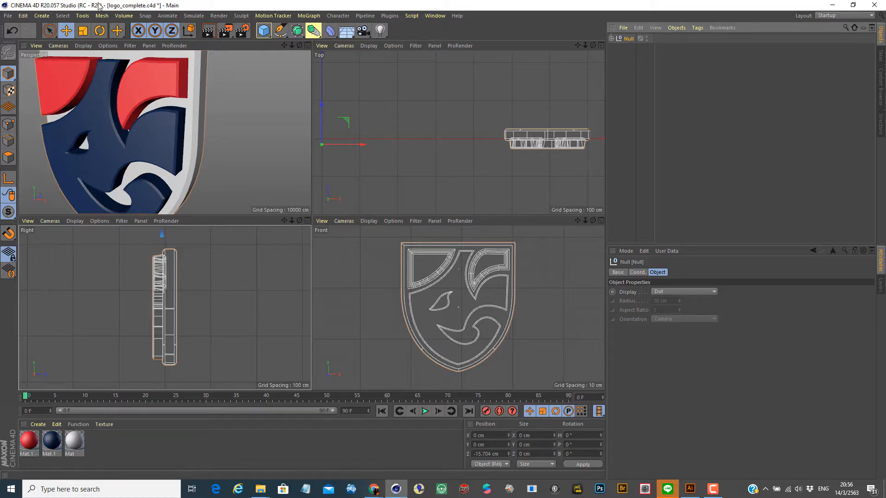
# Step: Enable axis editing and move the null's axis along X to about 603 cm, onto the shield
pyautogui.click(99, 30)
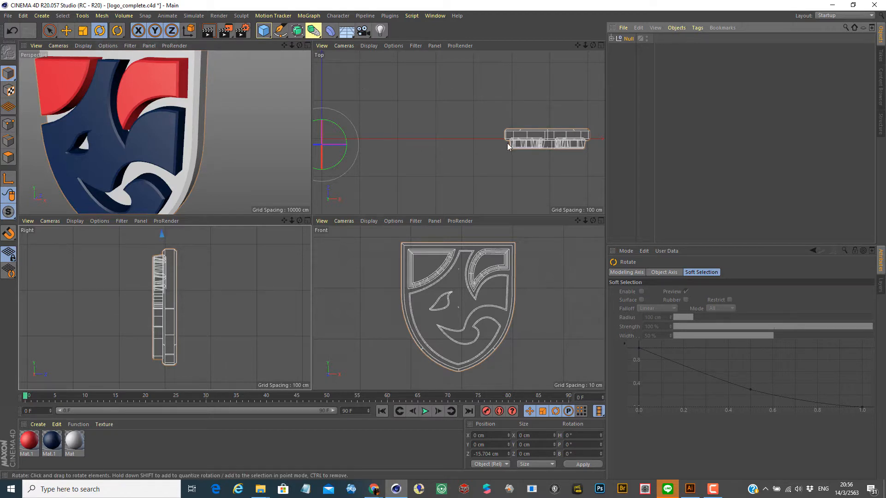
pyautogui.click(67, 32)
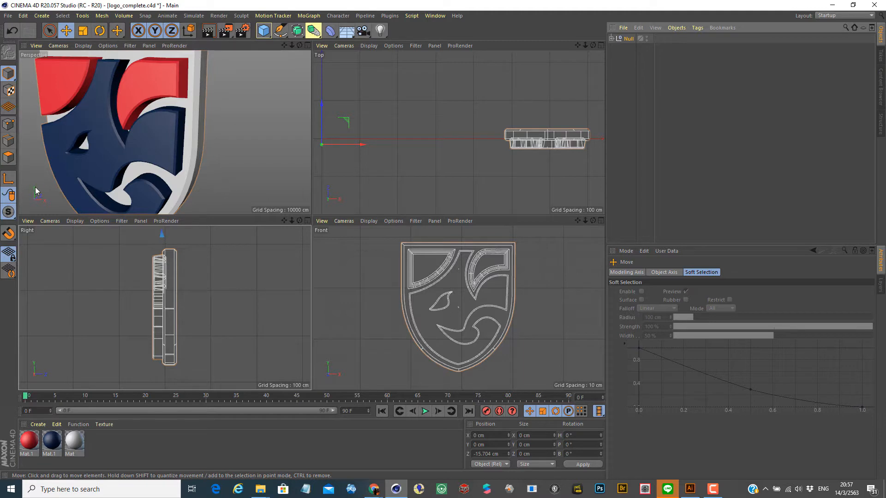
pyautogui.click(10, 181)
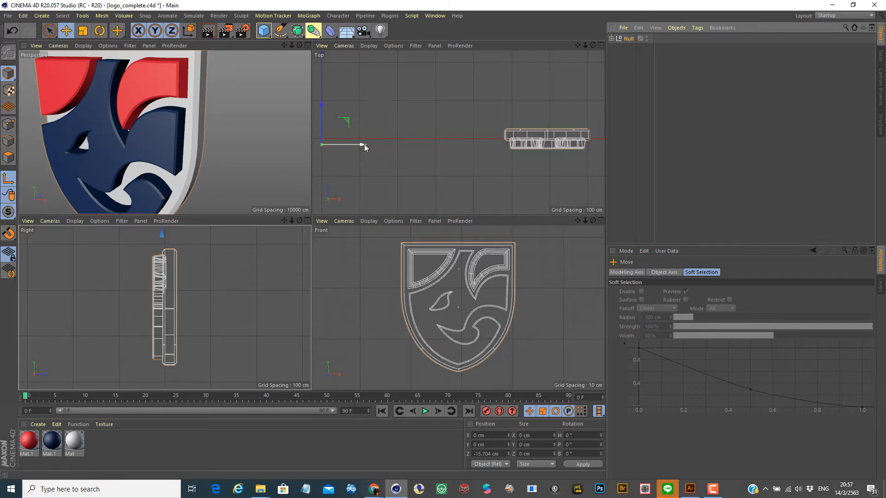
pyautogui.moveTo(364, 144); pyautogui.dragTo(594, 139)
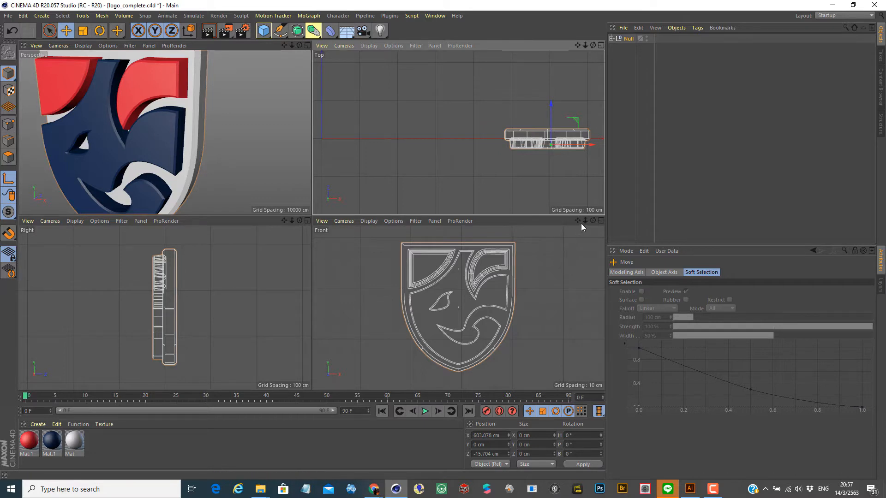
# Step: Centre the null's axis on the shield at about X 600.4 cm and Y -328.9 cm, and turn off axis editing
pyautogui.moveTo(577, 220); pyautogui.dragTo(577, 346)
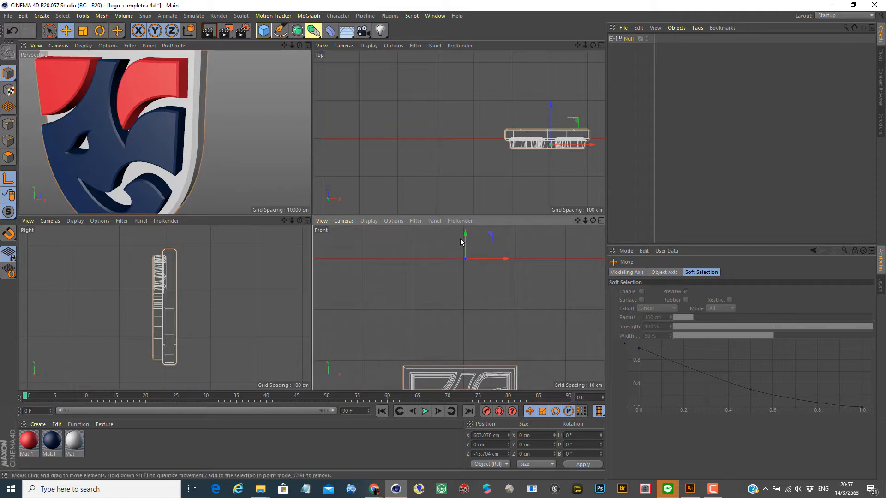
pyautogui.moveTo(463, 234); pyautogui.dragTo(469, 353)
pyautogui.moveTo(577, 222); pyautogui.dragTo(561, 115)
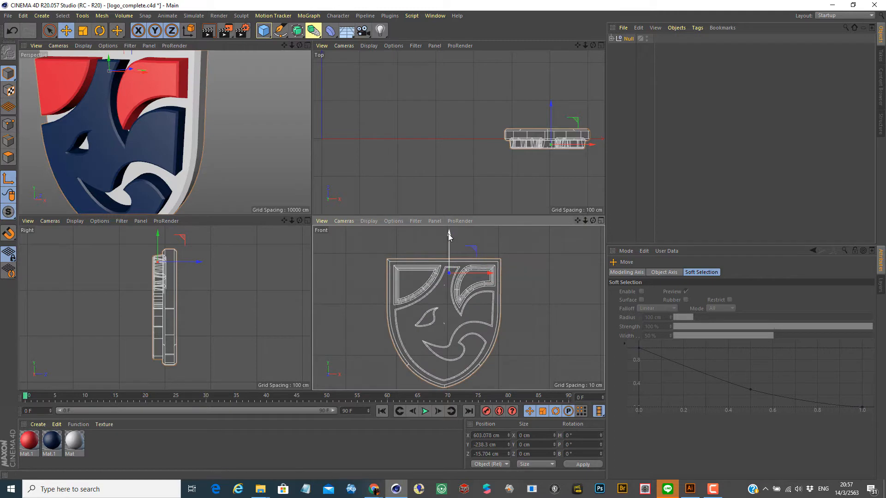
pyautogui.moveTo(448, 234); pyautogui.dragTo(446, 279)
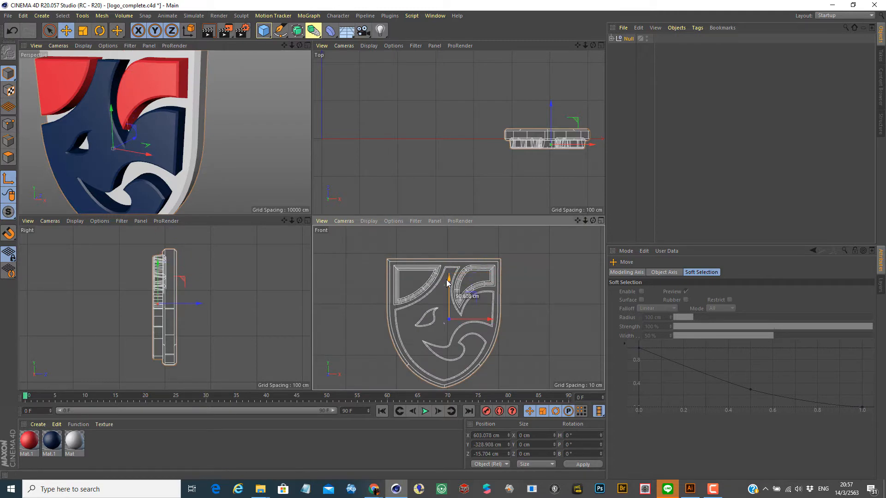
pyautogui.moveTo(491, 319); pyautogui.dragTo(478, 320)
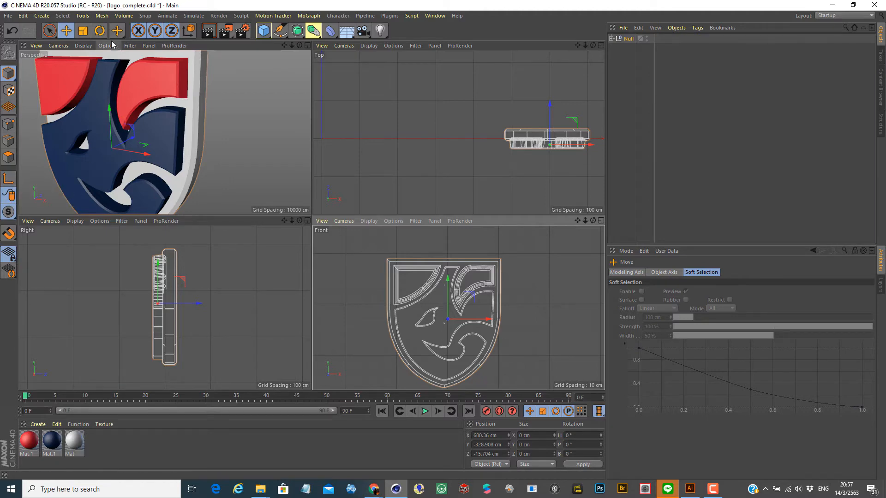
# Step: Try rotating the grouped logo around its recentred axis, and undo the rotation
pyautogui.click(99, 31)
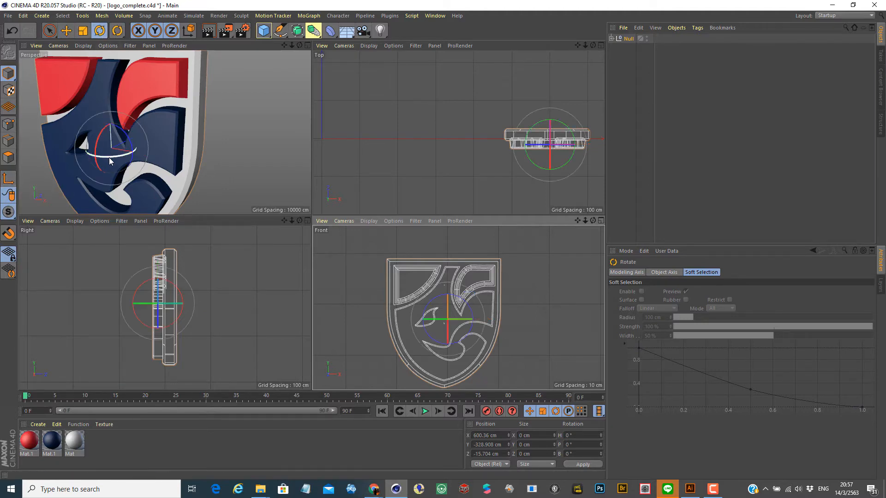
pyautogui.moveTo(109, 157); pyautogui.dragTo(95, 181)
pyautogui.hotkey('ctrl', 'z')
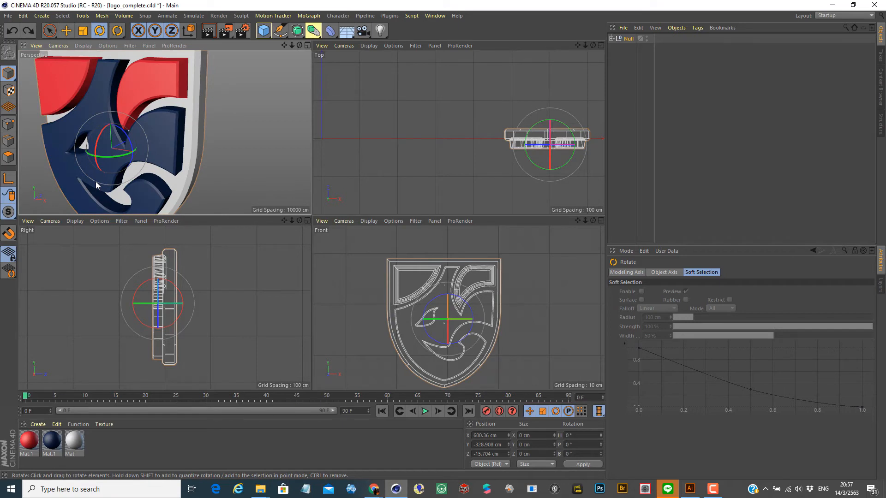
# Step: Leave the Rotate tool for Live Selection and save the logo_complete.c4d project
pyautogui.click(49, 30)
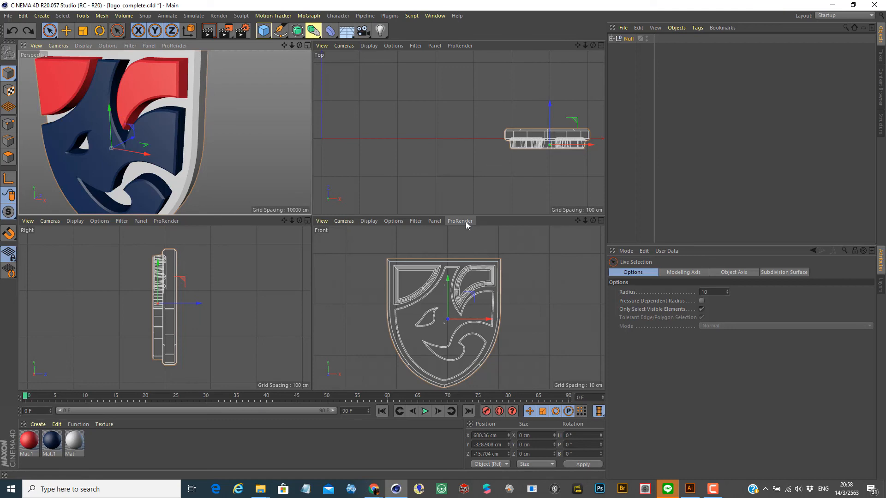
pyautogui.hotkey('ctrl', 's')
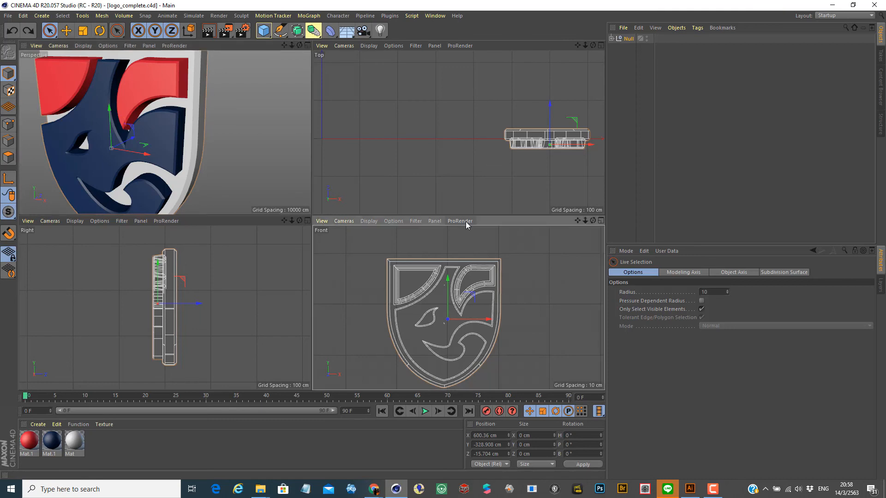